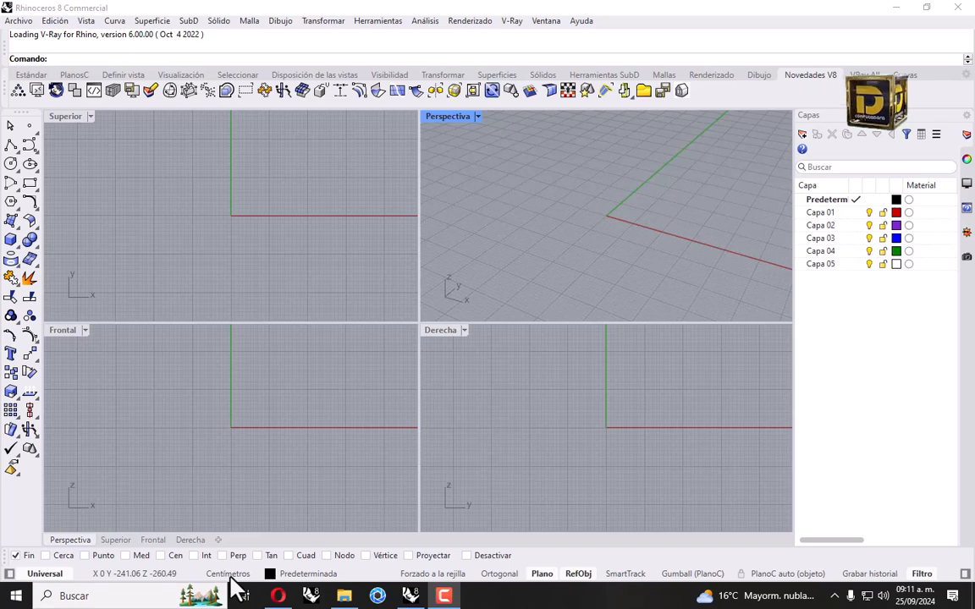
Start a polyline in the Right view with a 35 cm segment running straight down.
left_click(302, 396)
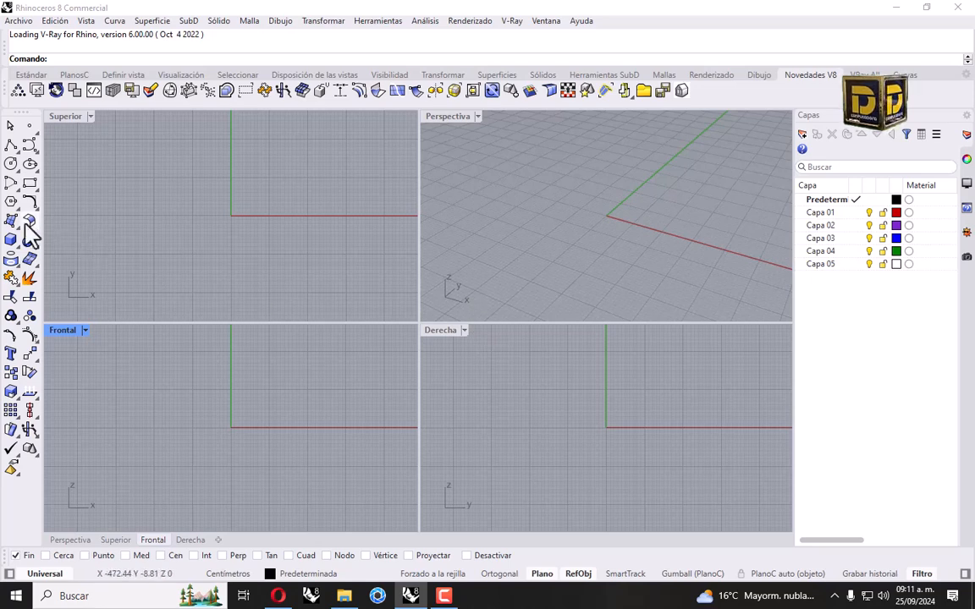
left_click(11, 145)
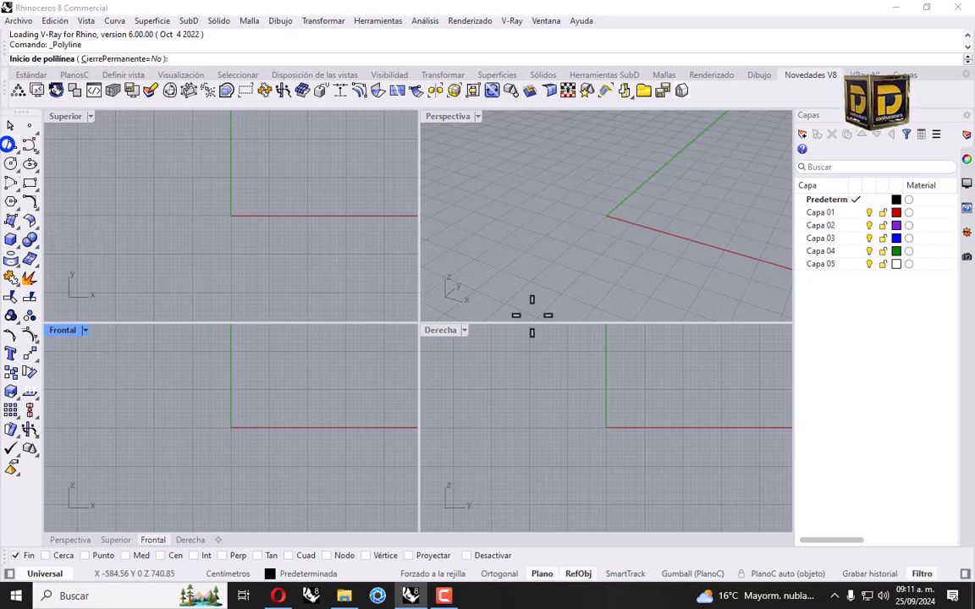
left_click(520, 397)
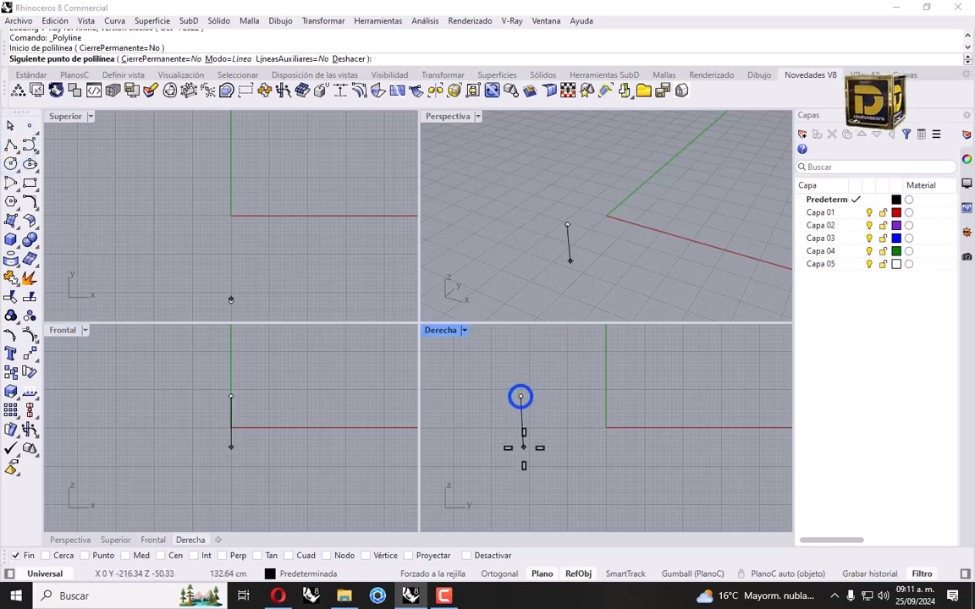
type("5")
key("Return")
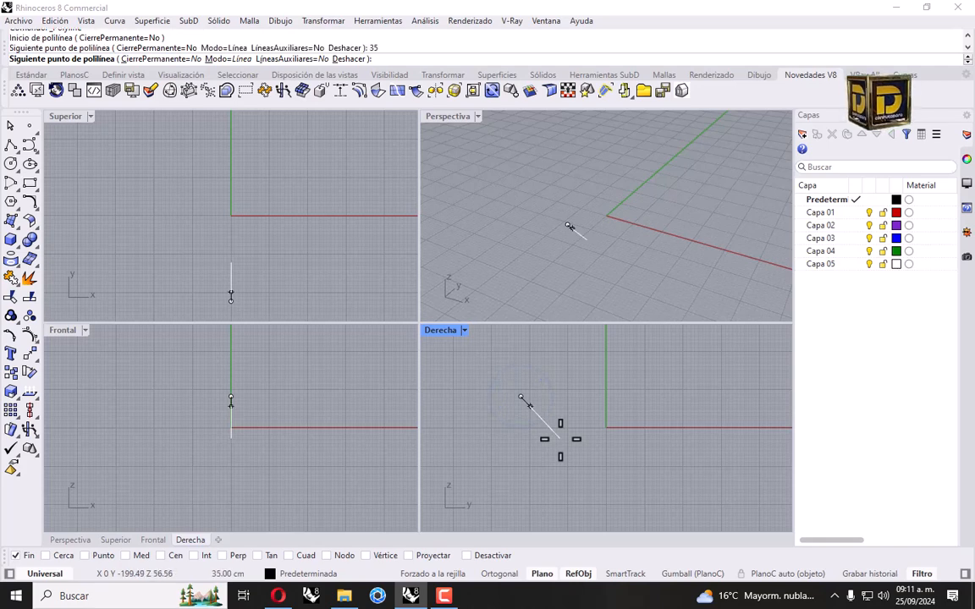
left_click(541, 435)
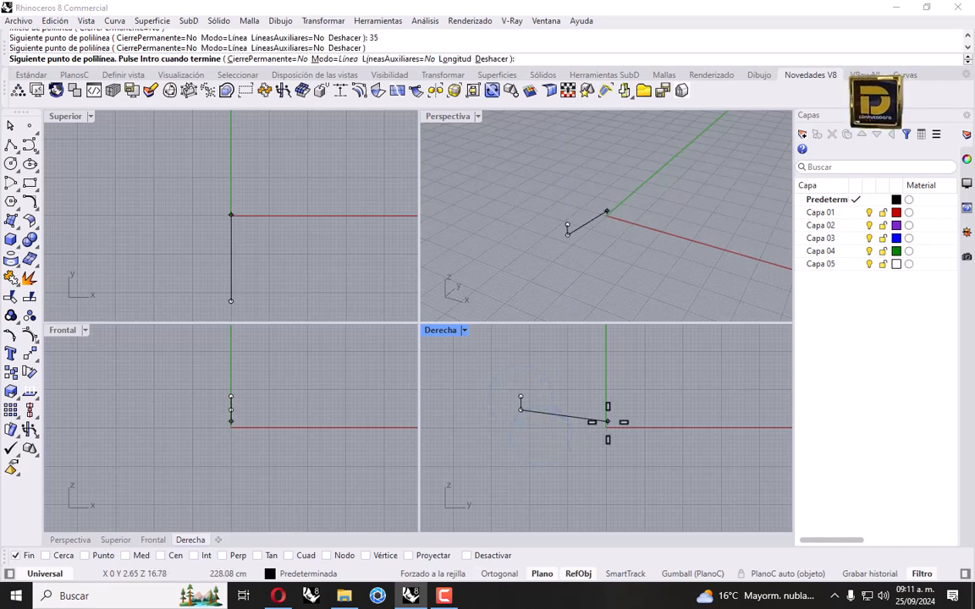
Add an 80 cm horizontal base segment to the polyline, running to the right.
type("60")
key("Return")
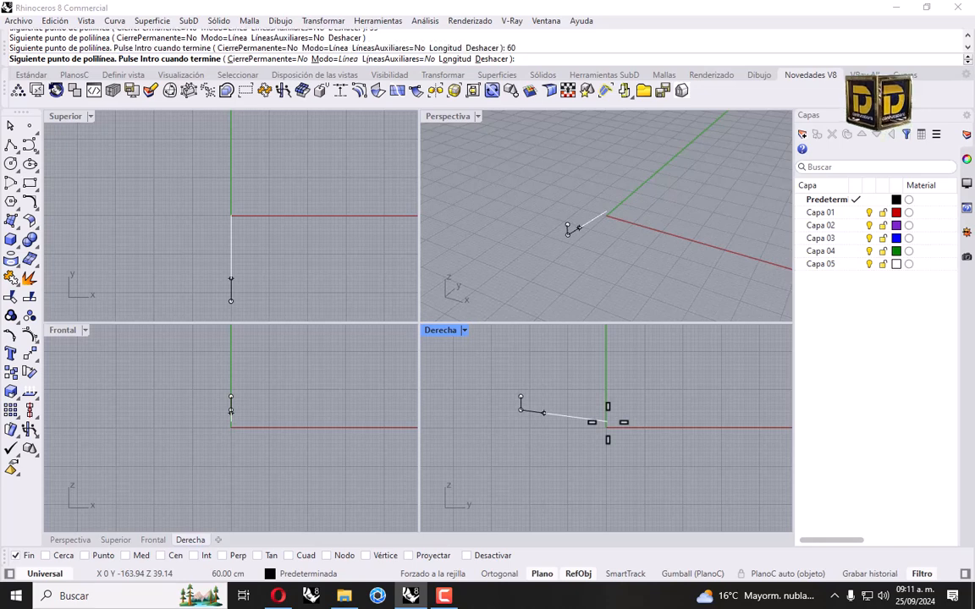
type("80")
key("Return")
left_click(541, 409)
Try a 45 cm long third segment with the direction constrained to 45° increments.
scroll(556, 396, "up", 6)
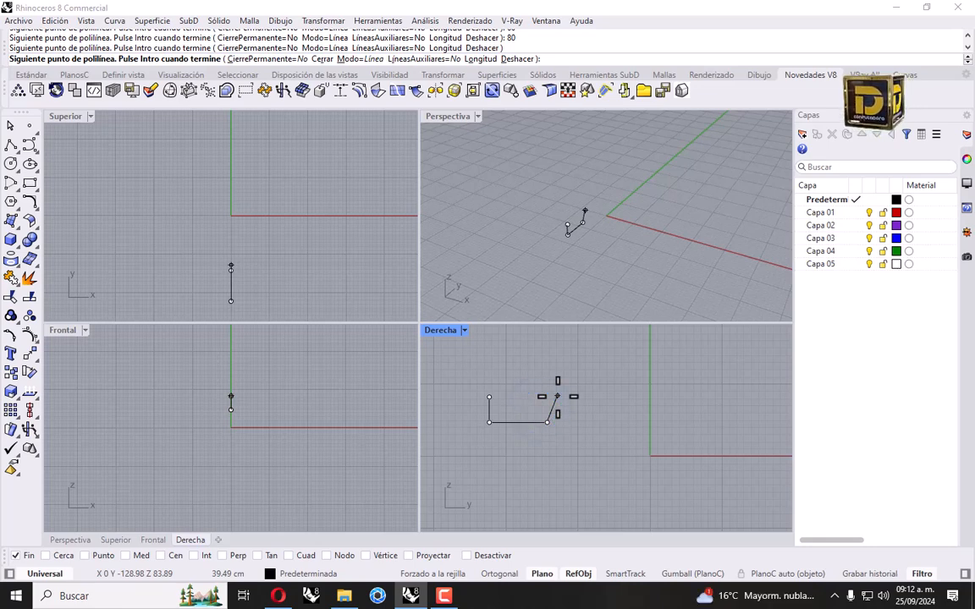
type("45")
key("Return")
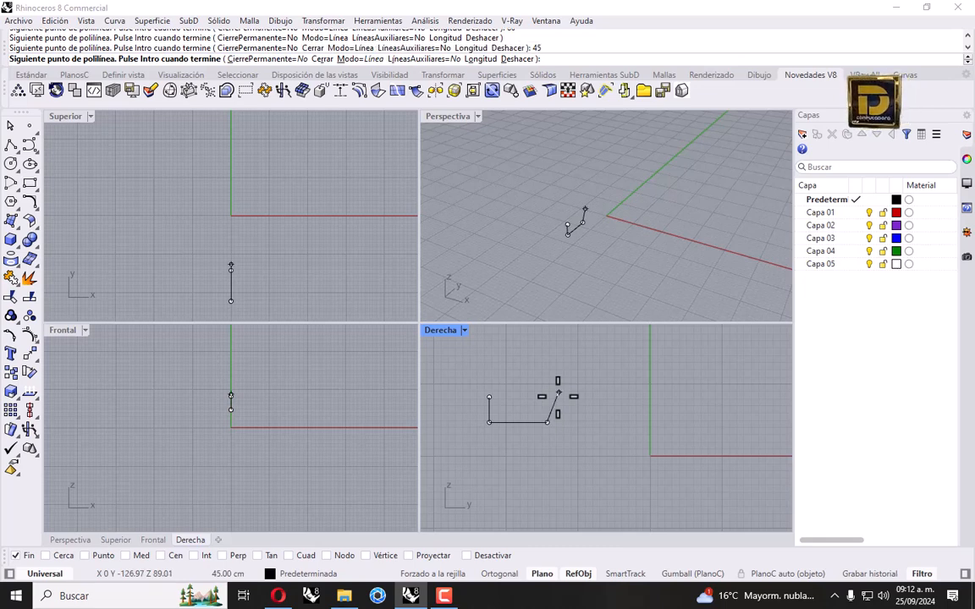
type("<45")
key("Return")
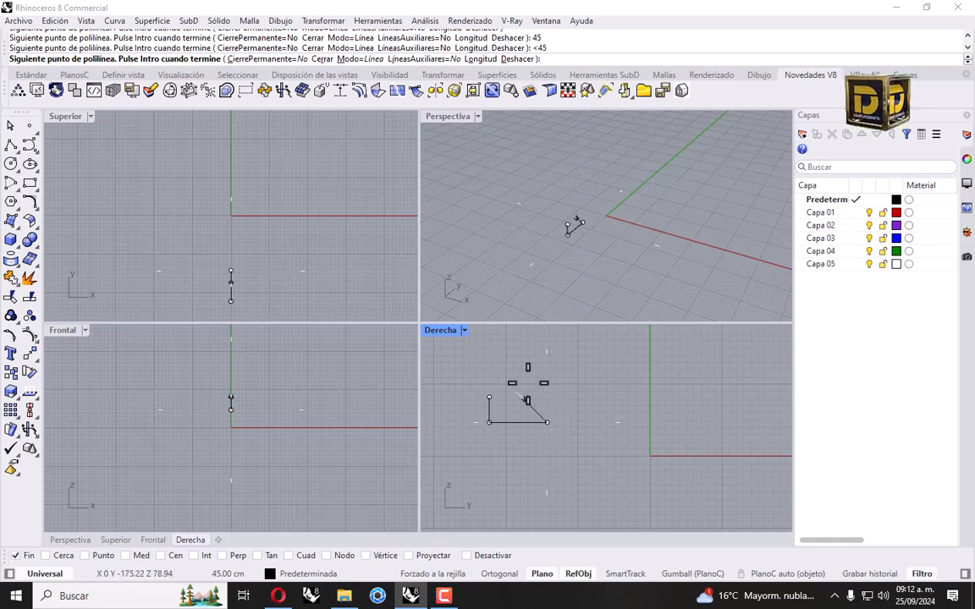
Constrain the angle to 30° increments and draw a 60 cm diagonal segment from the base's right end, leaning up to the left.
type("<30")
key("Return")
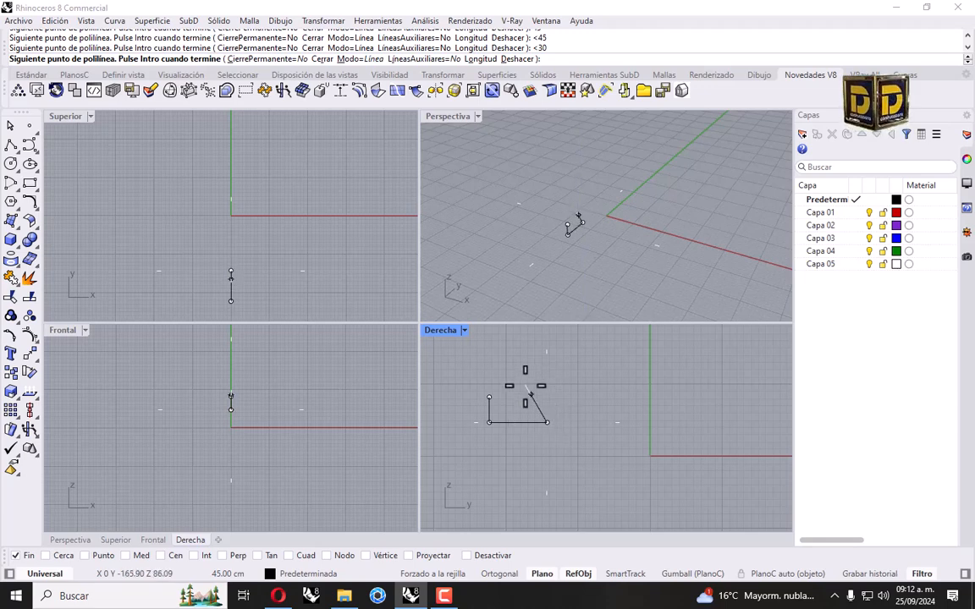
type("50")
key("Return")
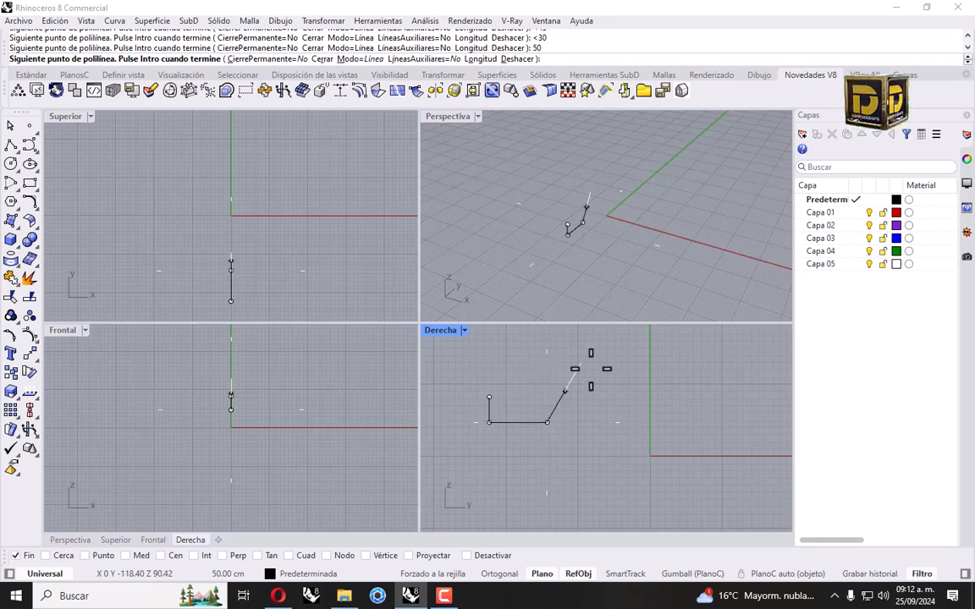
type("55")
key("Return")
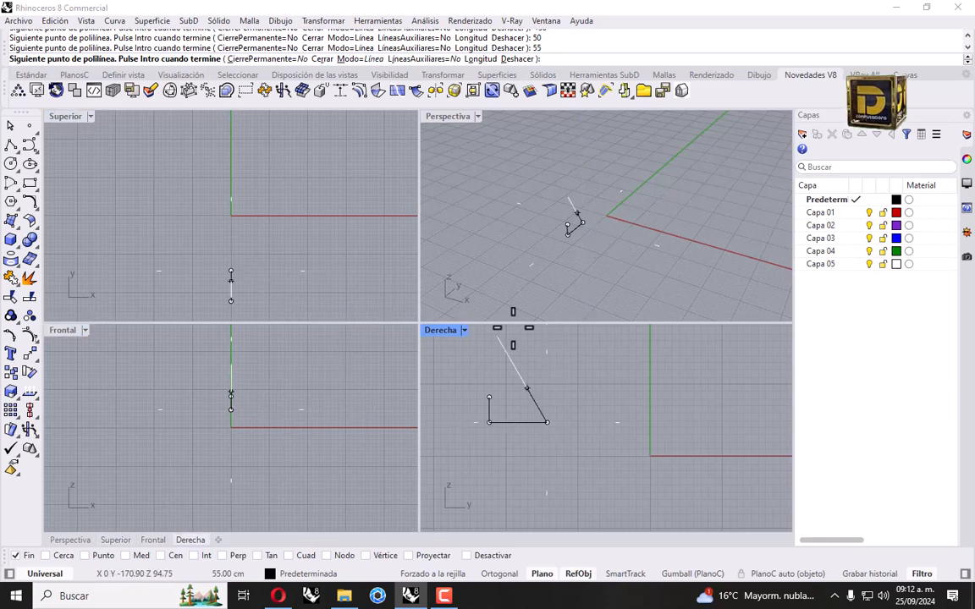
type("60")
key("Return")
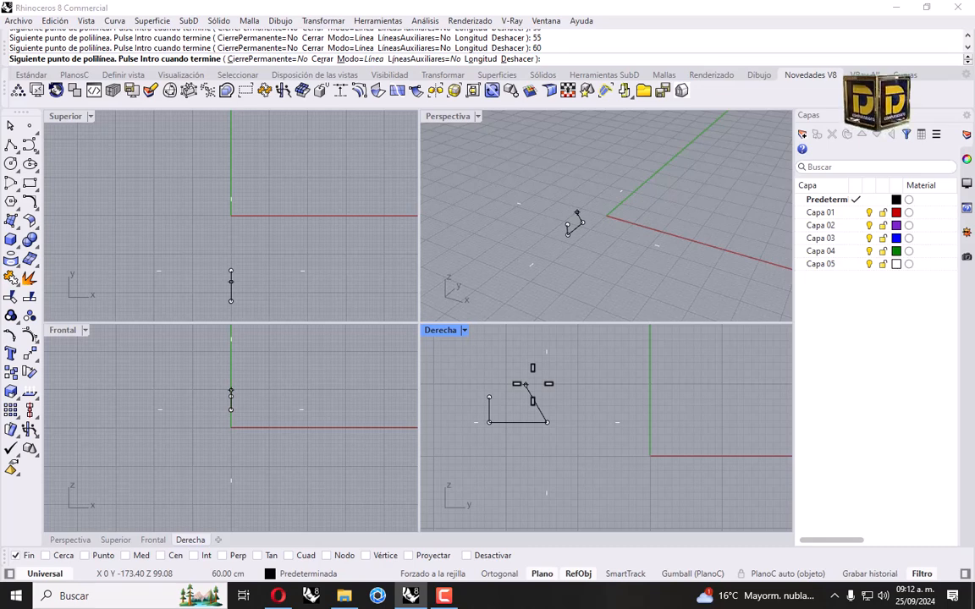
left_click(526, 384)
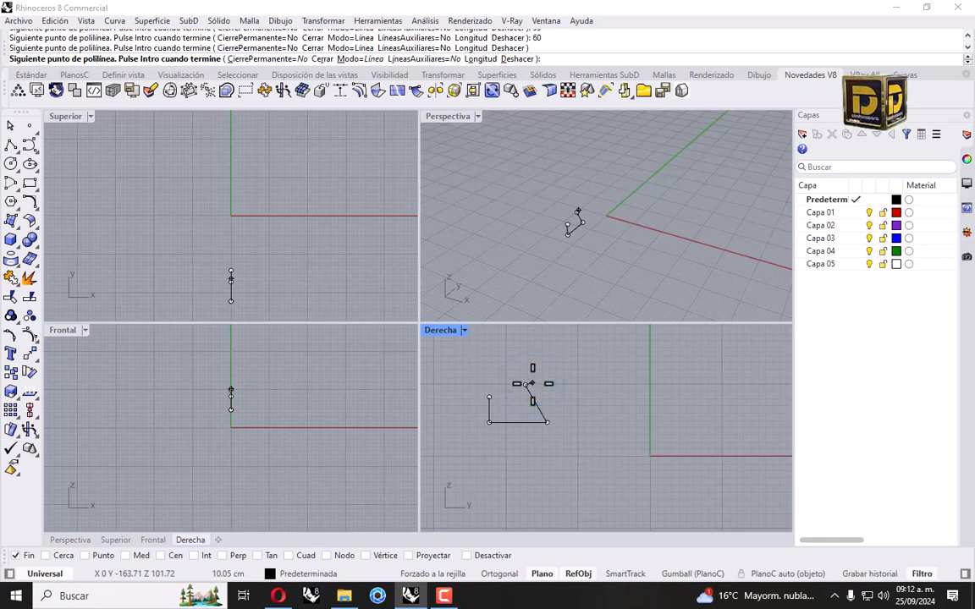
Add a 25 cm vertical segment upward from the diagonal's upper end and finish the polyline.
type("25")
key("Return")
type("<<<<<<<<<<<<<<")
left_click(525, 361)
key("Return")
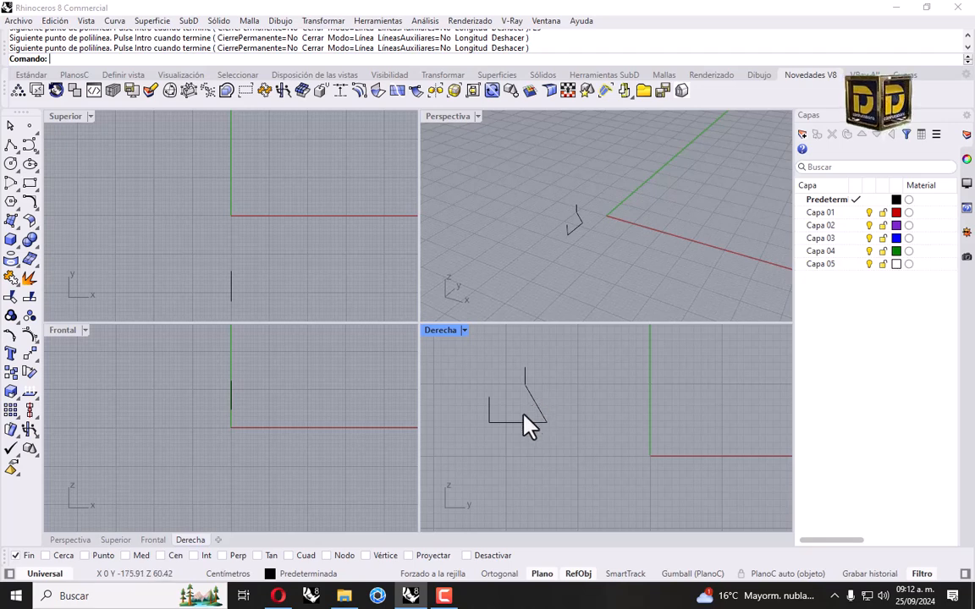
left_click(281, 21)
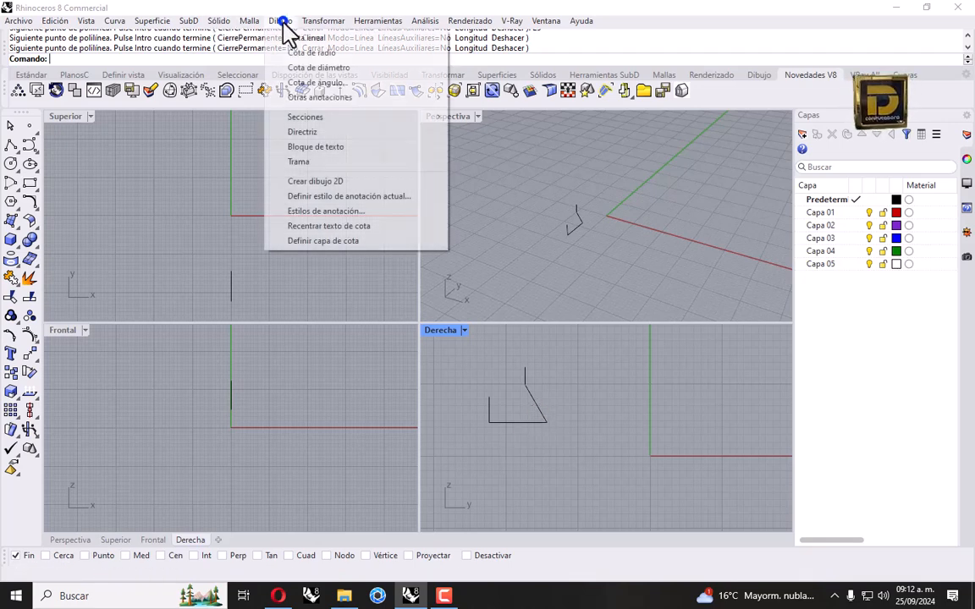
left_click(288, 38)
left_click(489, 420)
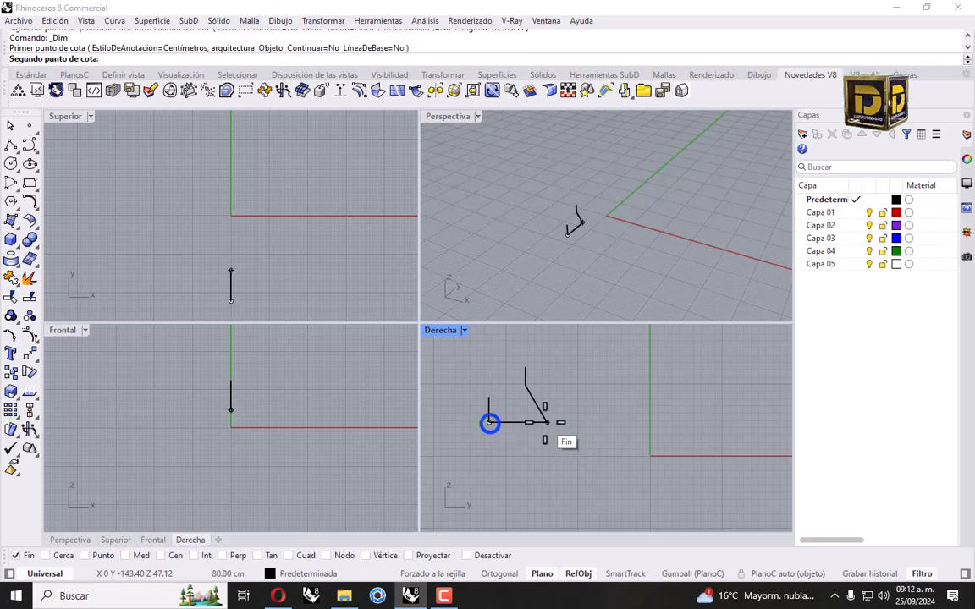
left_click(544, 420)
key("Escape")
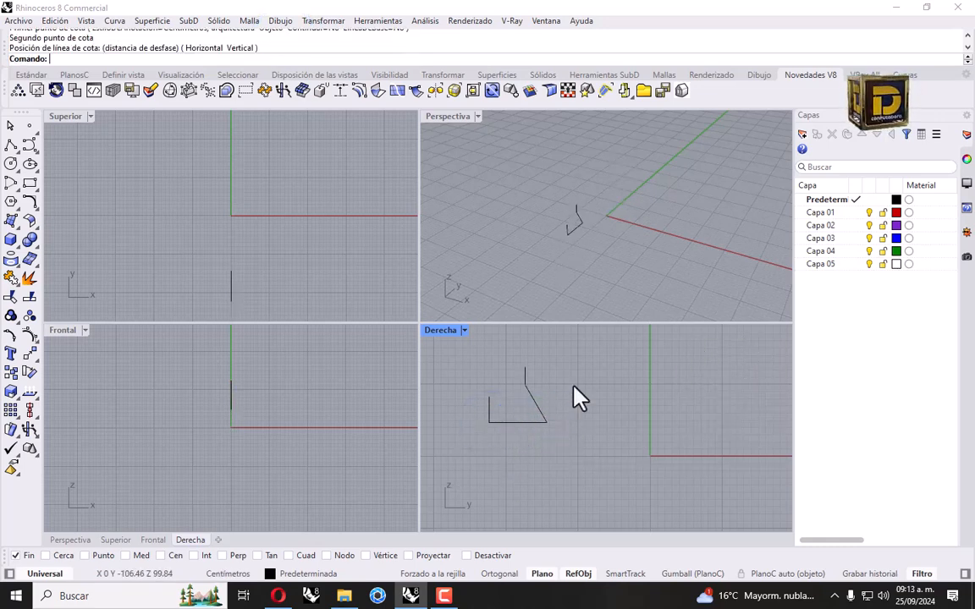
Scale the whole polyline in one direction along its base, from the base's left corner, so the base is 100 cm long.
left_click_drag(579, 388, 518, 431)
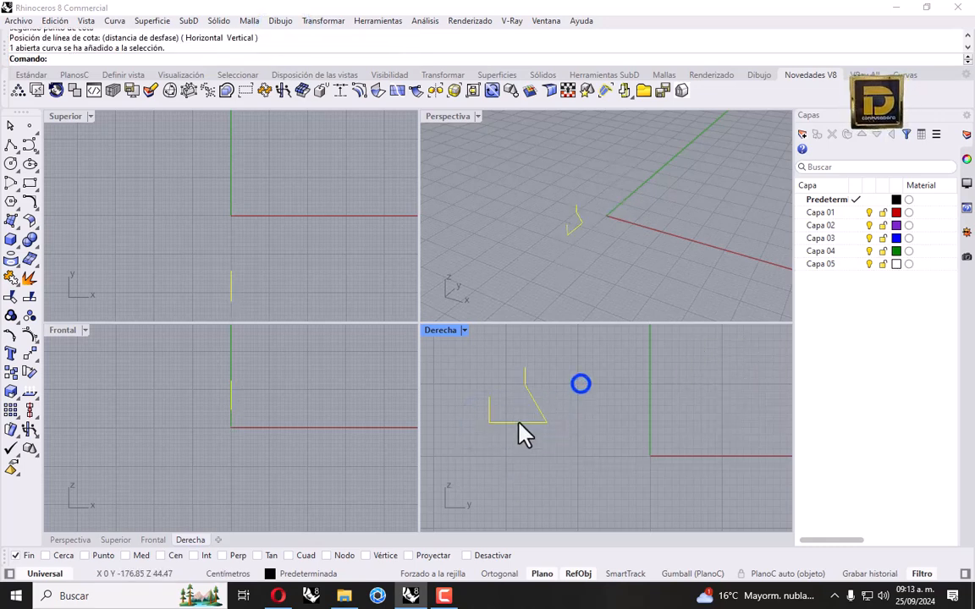
left_click(315, 20)
left_click(359, 98)
left_click(483, 126)
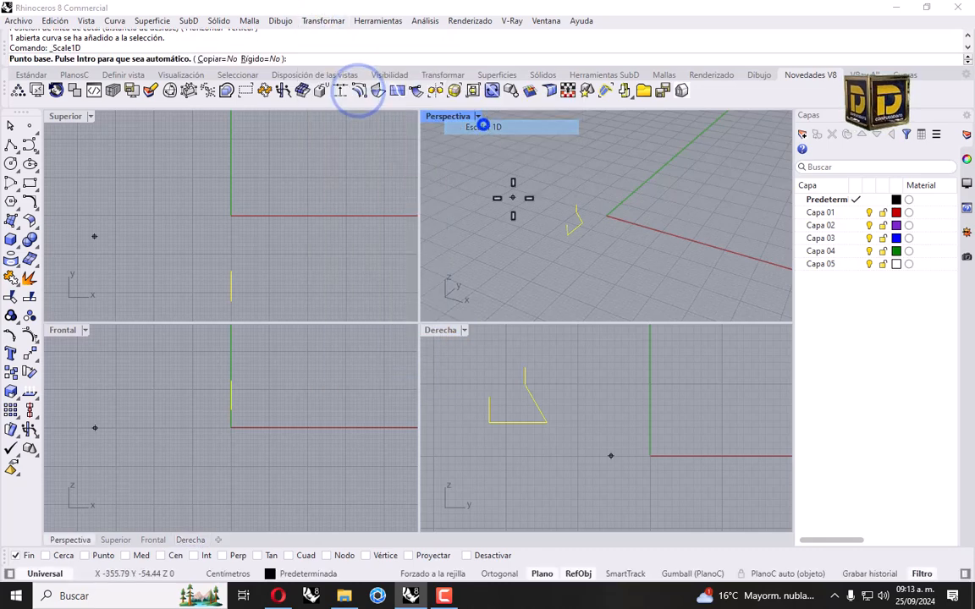
left_click(490, 421)
left_click(547, 421)
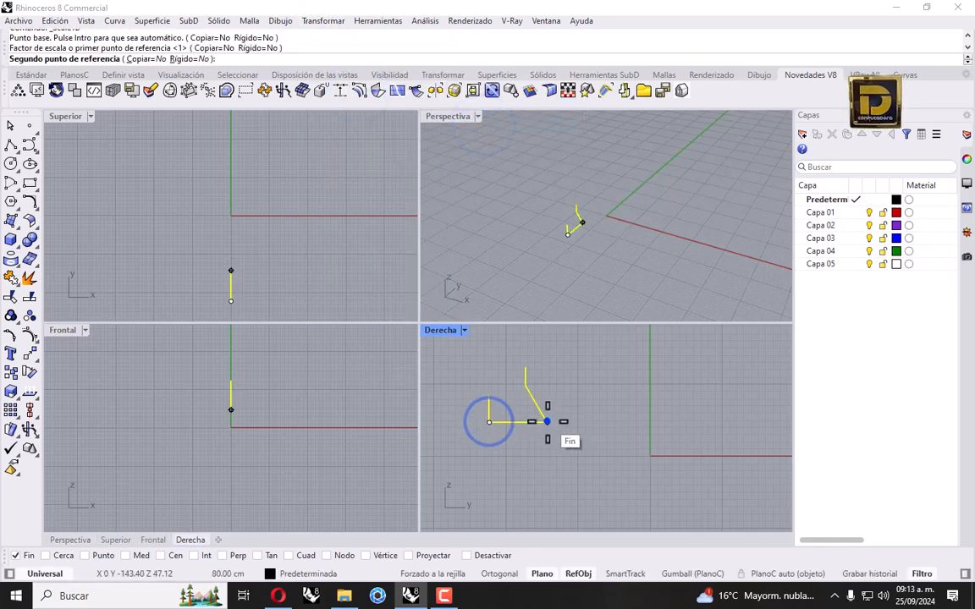
type("100")
key("Return")
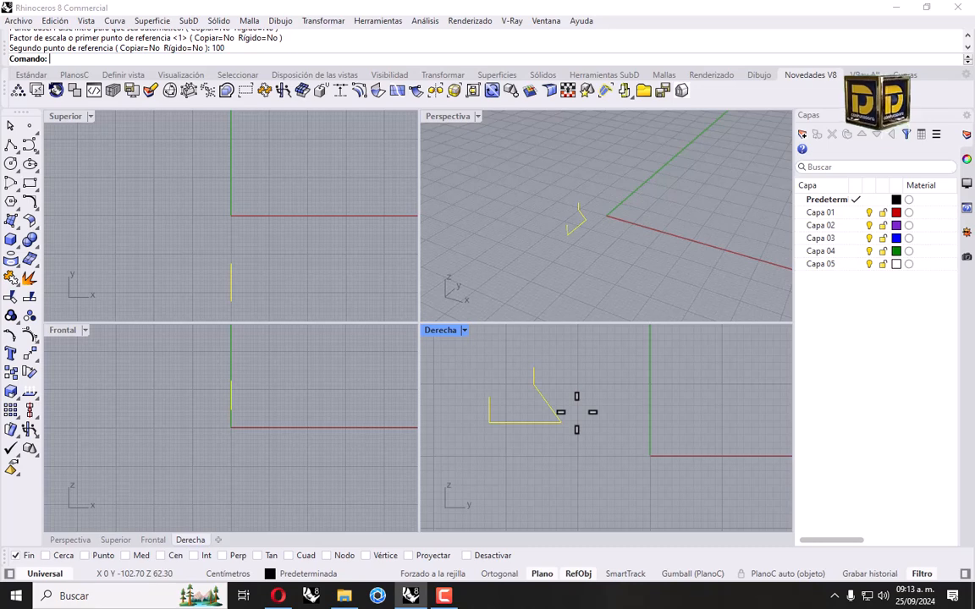
left_click(603, 386)
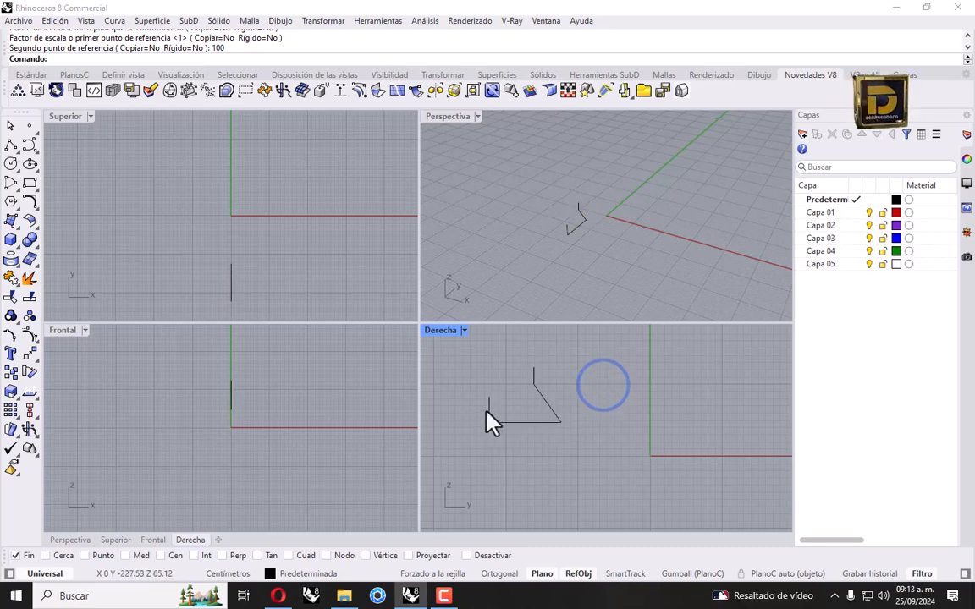
left_click(488, 410)
key("Return")
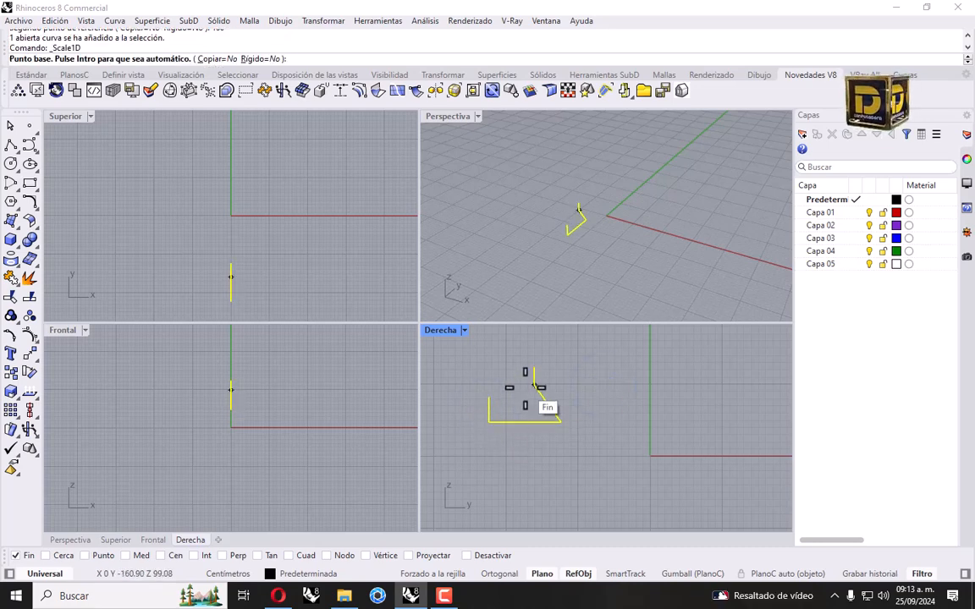
left_click(519, 390)
key("Escape")
Explode the polyline into separate line segments.
left_click(586, 380)
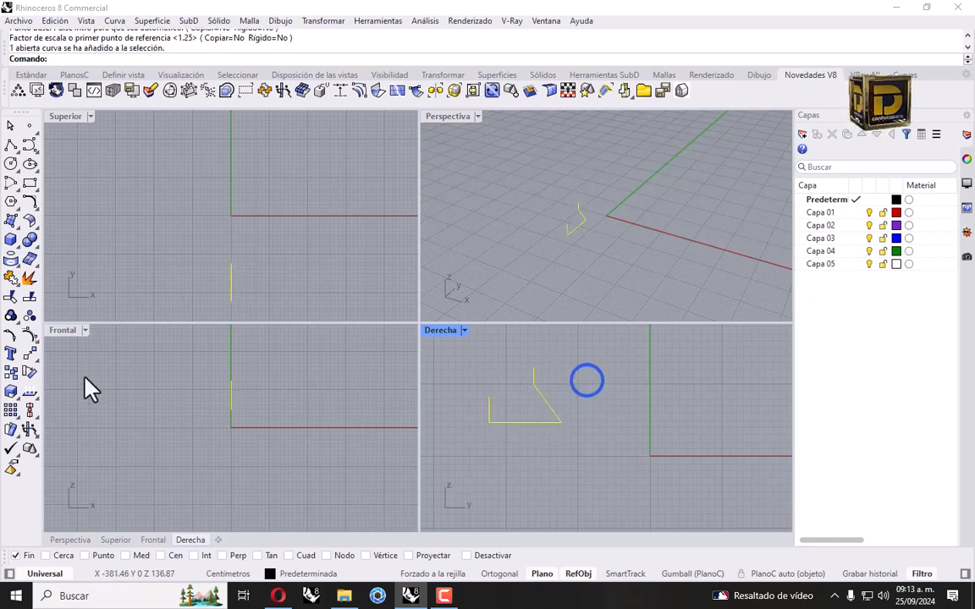
left_click(29, 280)
left_click(501, 393)
Scale the short vertical segment at the base's left end in one direction from its lower end to 30 cm.
left_click(490, 402)
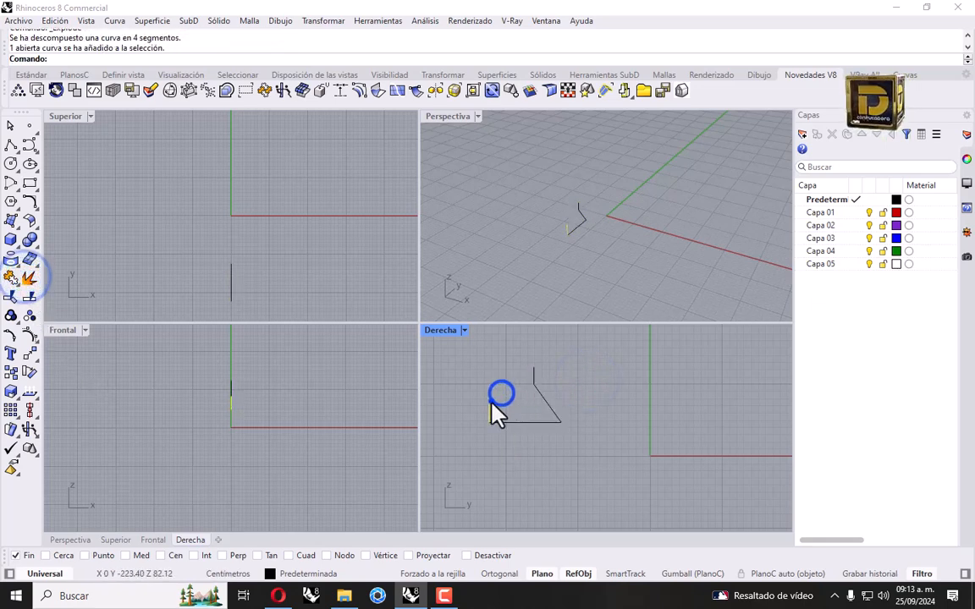
left_click(322, 21)
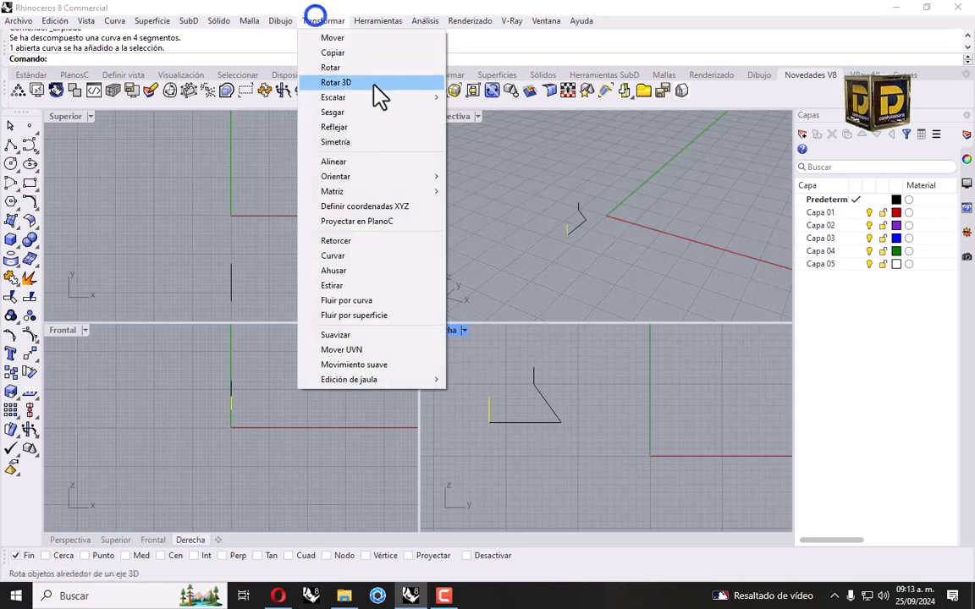
left_click(372, 99)
left_click(487, 126)
left_click(489, 421)
left_click(488, 394)
type("30")
key("Return")
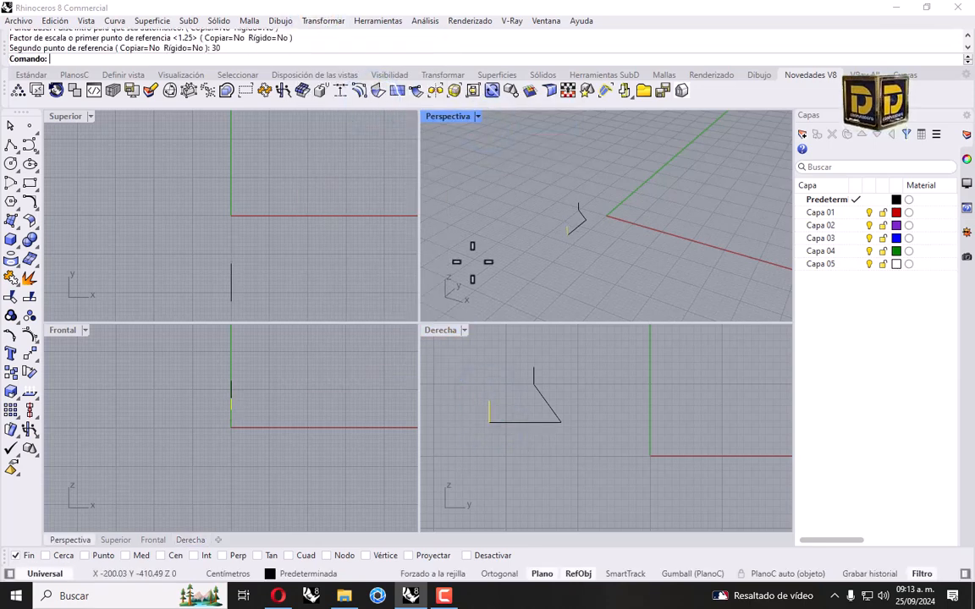
left_click(546, 383)
left_click(577, 389)
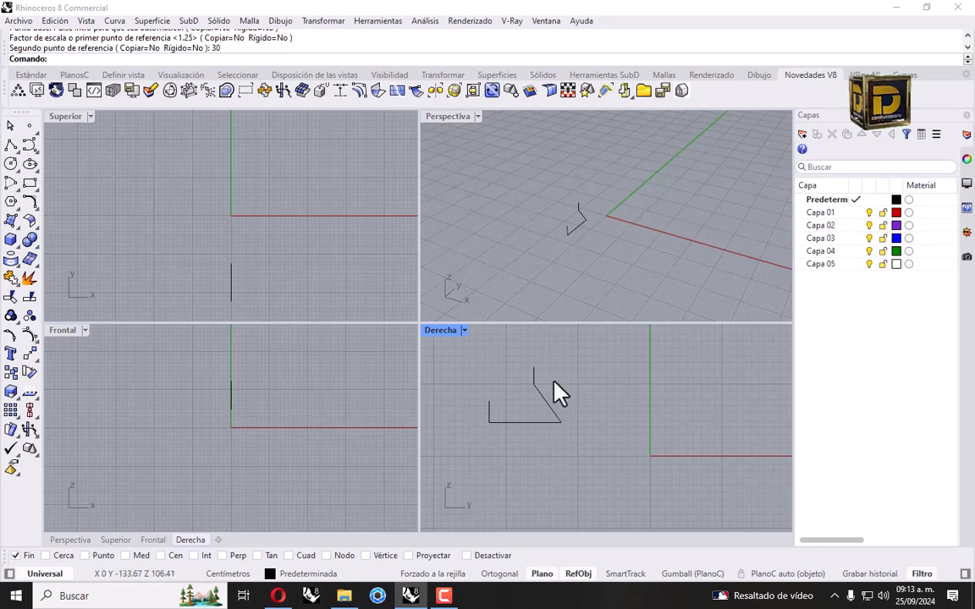
Fillet the corner between the short left vertical segment and the base with a radius of 5 cm.
left_click(30, 202)
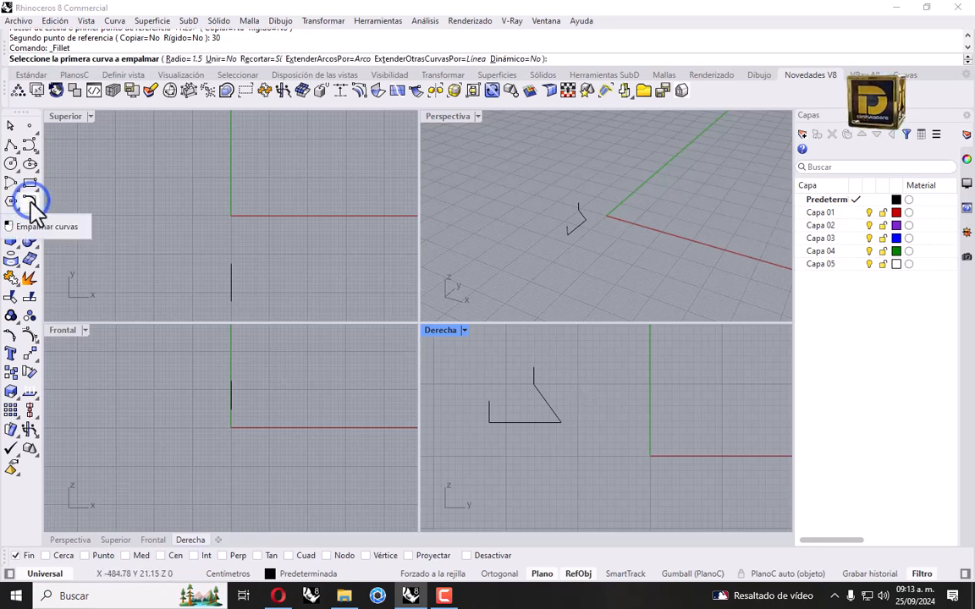
left_click(182, 59)
type("5")
key("Return")
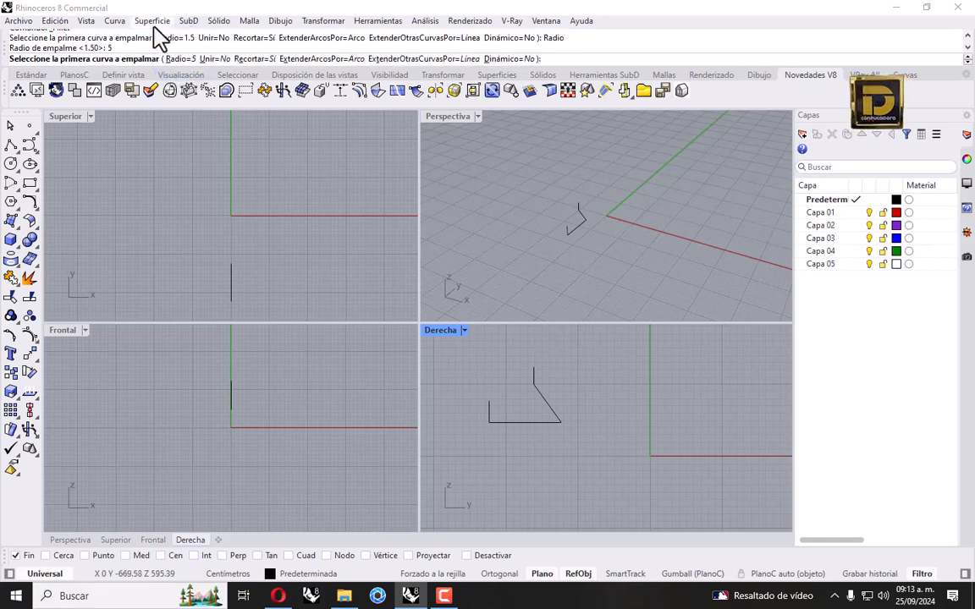
scroll(477, 415, "up", 5)
left_click(466, 409)
left_click(488, 420)
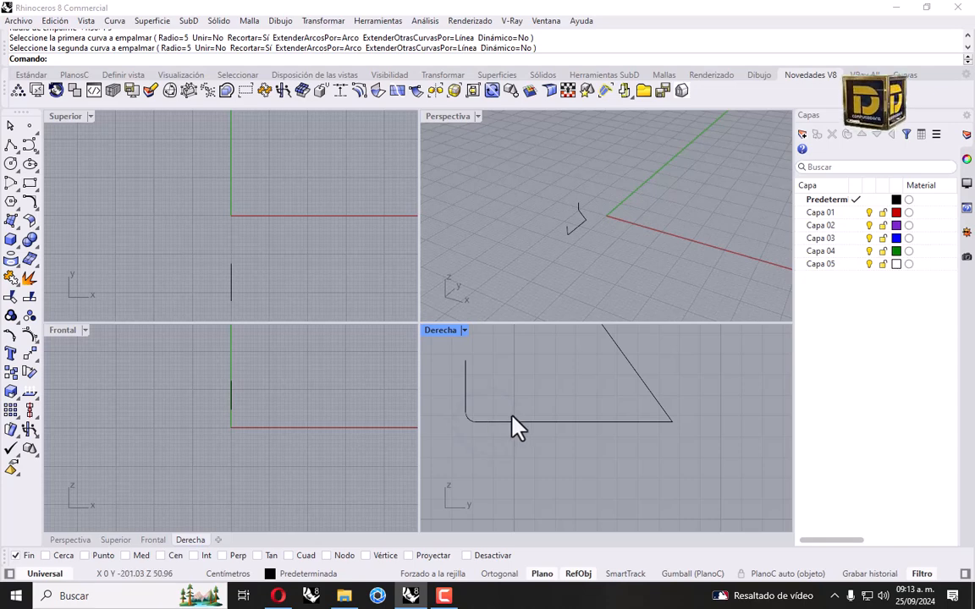
Fillet the corner between the base and the diagonal segment with a radius of 10 cm.
key("Return")
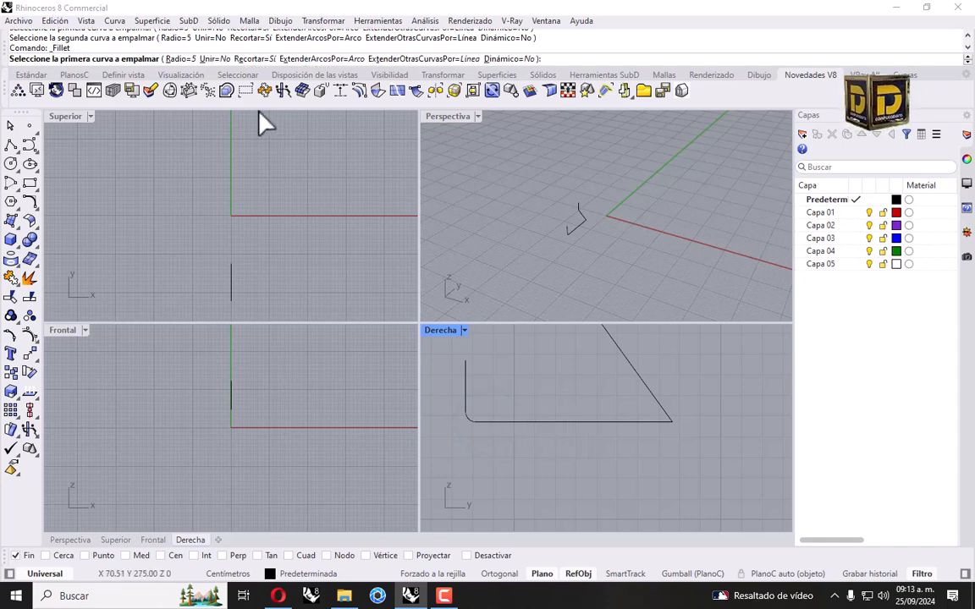
left_click(180, 59)
type("10")
key("Return")
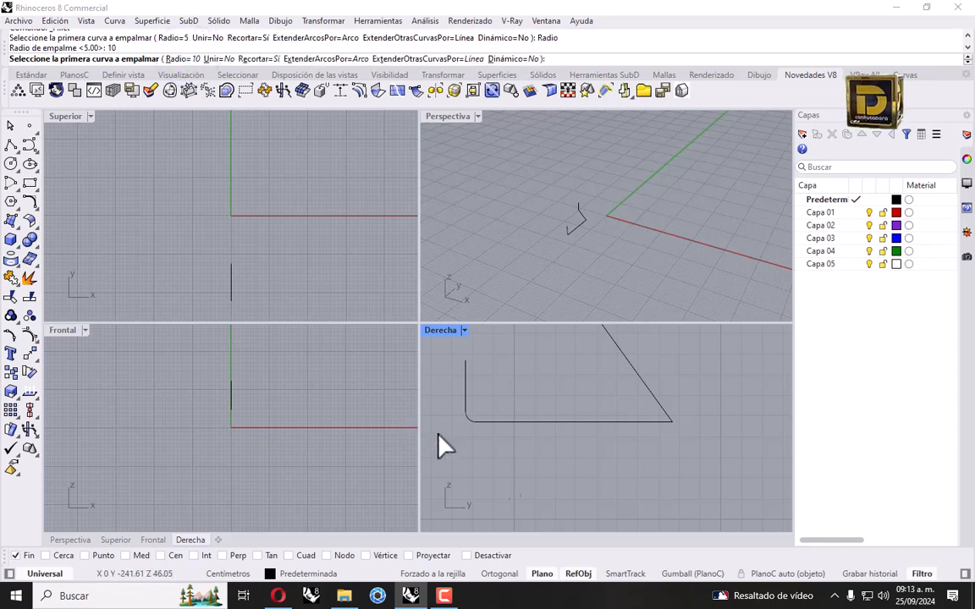
left_click(633, 421)
left_click(662, 405)
scroll(660, 453, "down", 1)
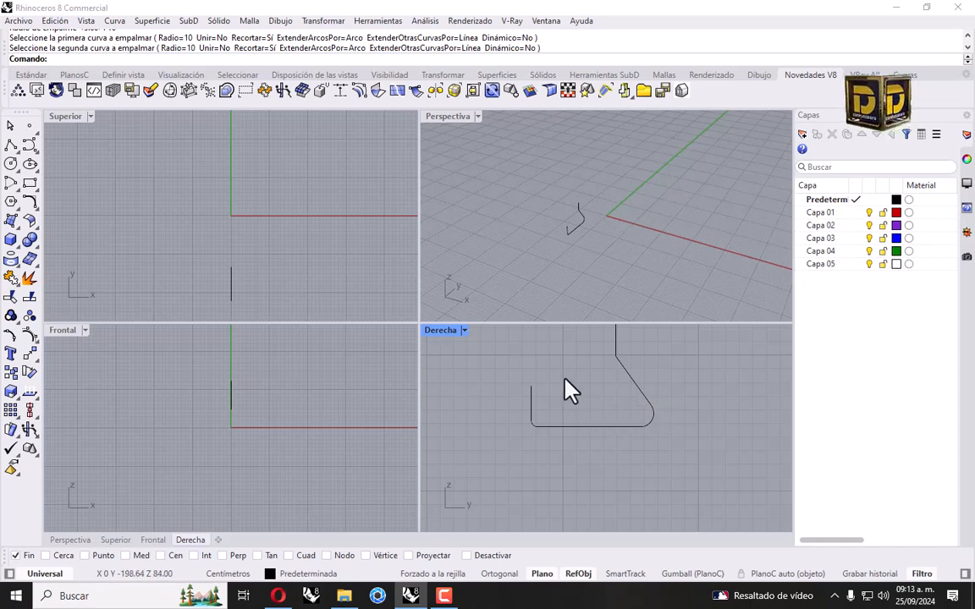
Fillet the corner between the diagonal segment and the upper vertical segment with a radius of 5 cm.
key("Return")
left_click(179, 59)
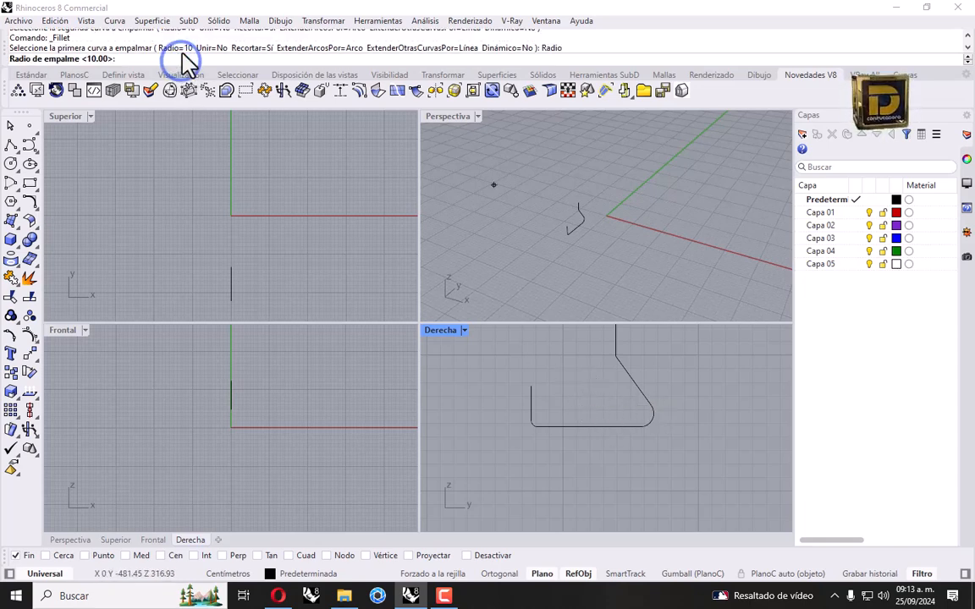
type("5")
key("Return")
scroll(611, 349, "up", 1)
scroll(610, 355, "up", 3)
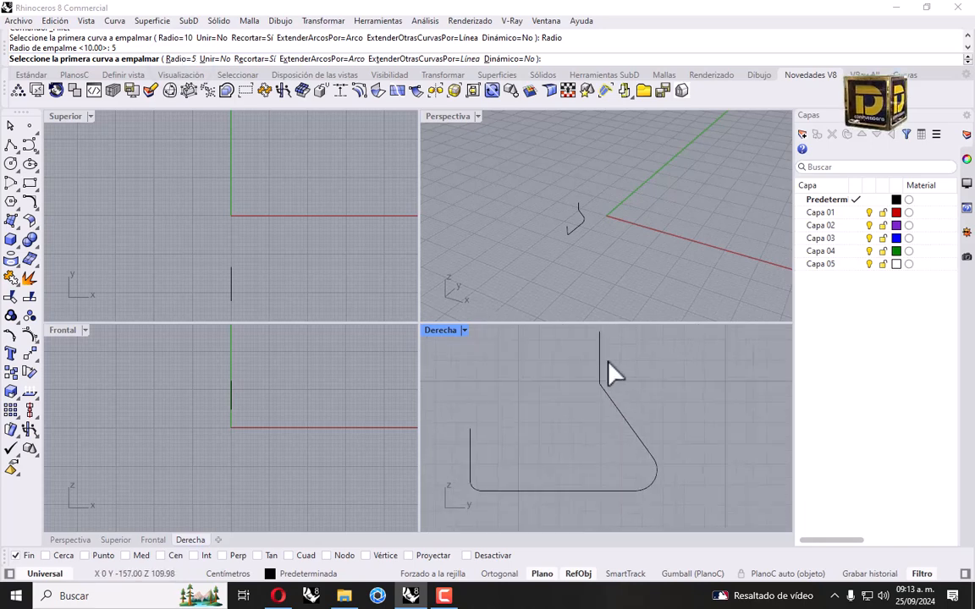
left_click(596, 370)
left_click(611, 409)
scroll(605, 403, "up", 3)
left_click(618, 373)
key("F1")
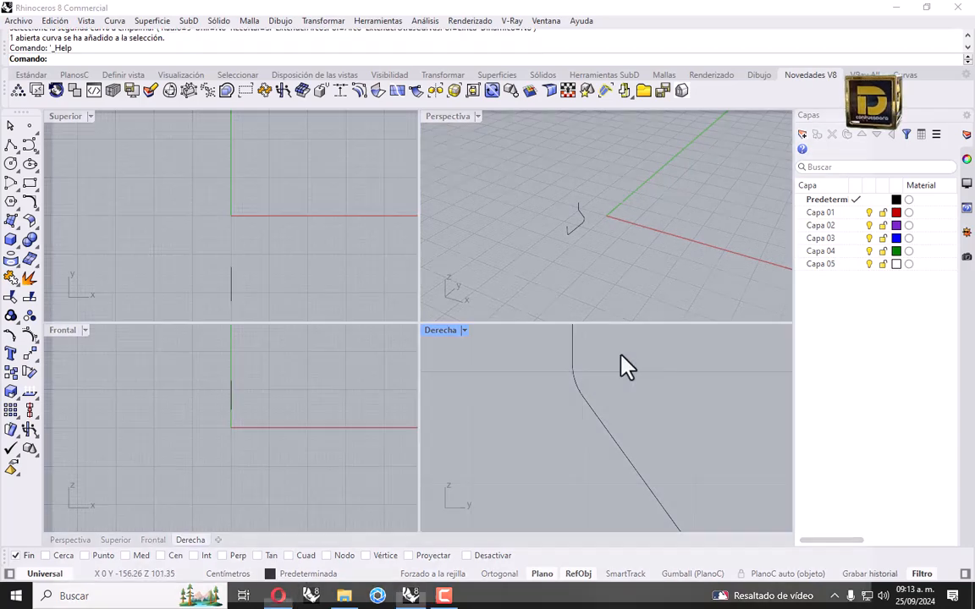
left_click(411, 596)
Select all the profile's segments and arcs in the Right view and join them into one open curve.
scroll(620, 436, "down", 5)
left_click_drag(517, 362, 647, 480)
scroll(657, 442, "up", 5)
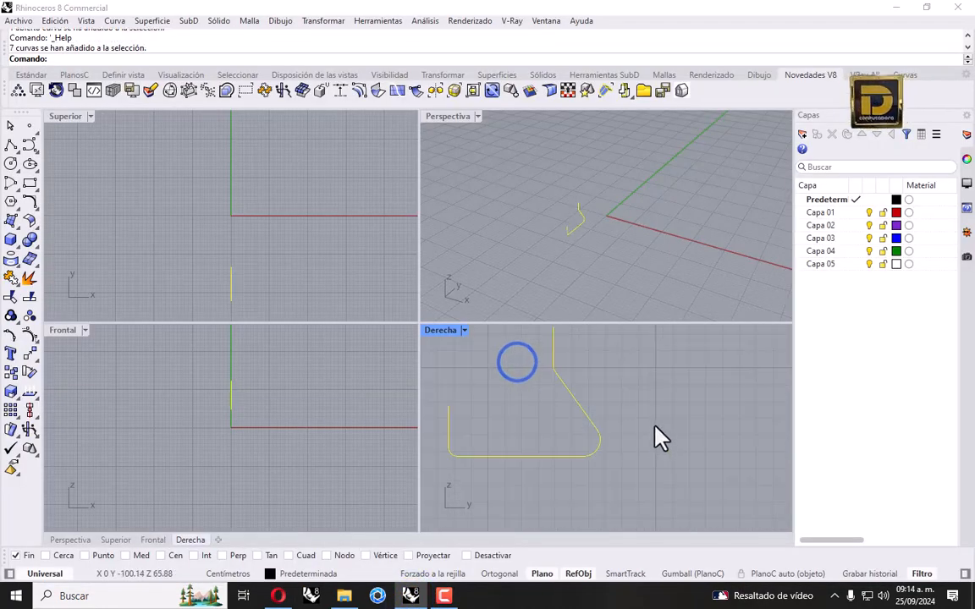
left_click(11, 276)
left_click(523, 416)
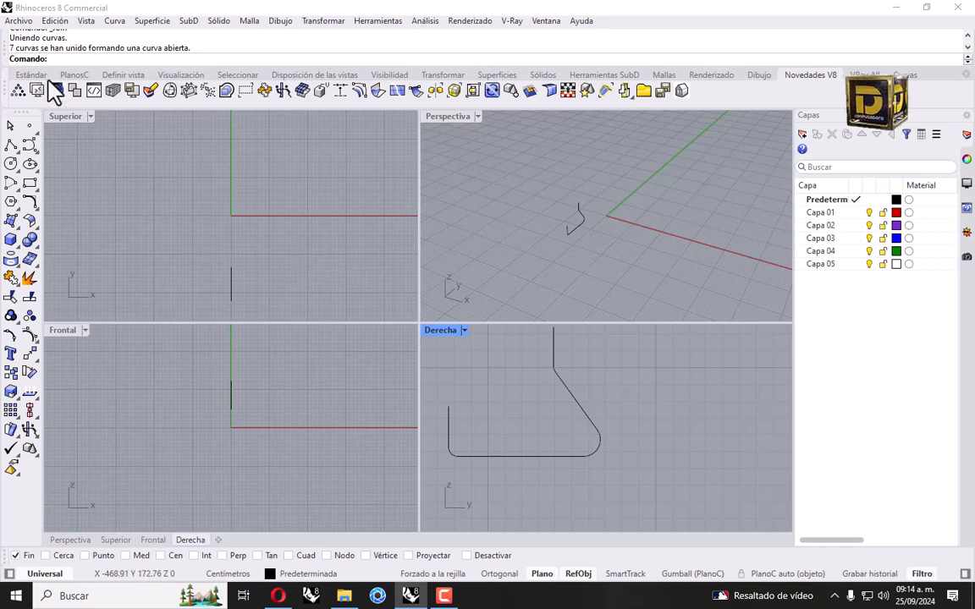
Draw a line from its midpoint at the short vertical's upper end, extending 6 cm to each side along the X axis.
left_click(15, 146)
left_click(50, 167)
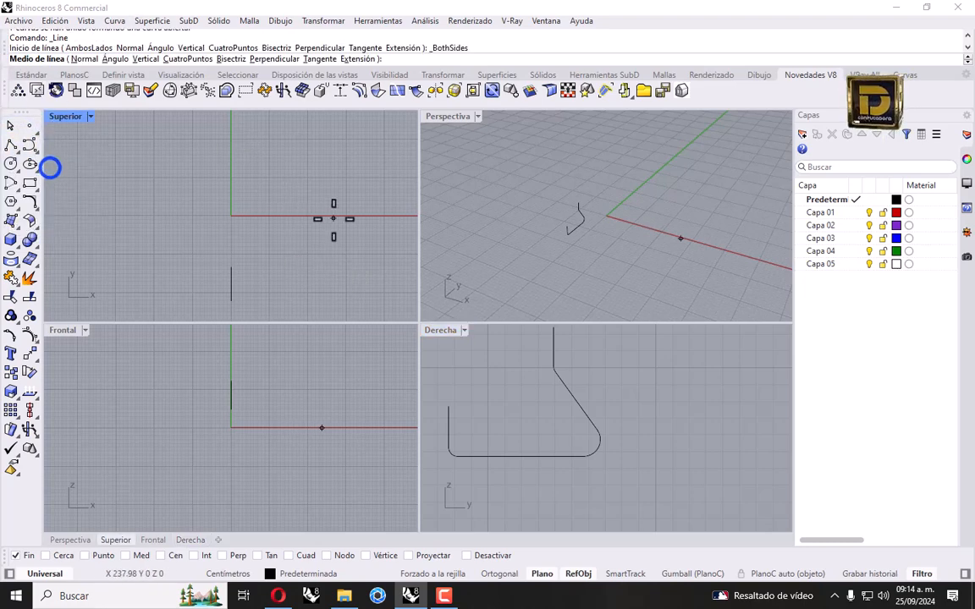
right_click_drag(302, 237, 326, 257)
mouse_move(576, 225)
right_mouse_down()
mouse_move(528, 181)
mouse_move(563, 221)
right_mouse_up()
left_click(652, 250)
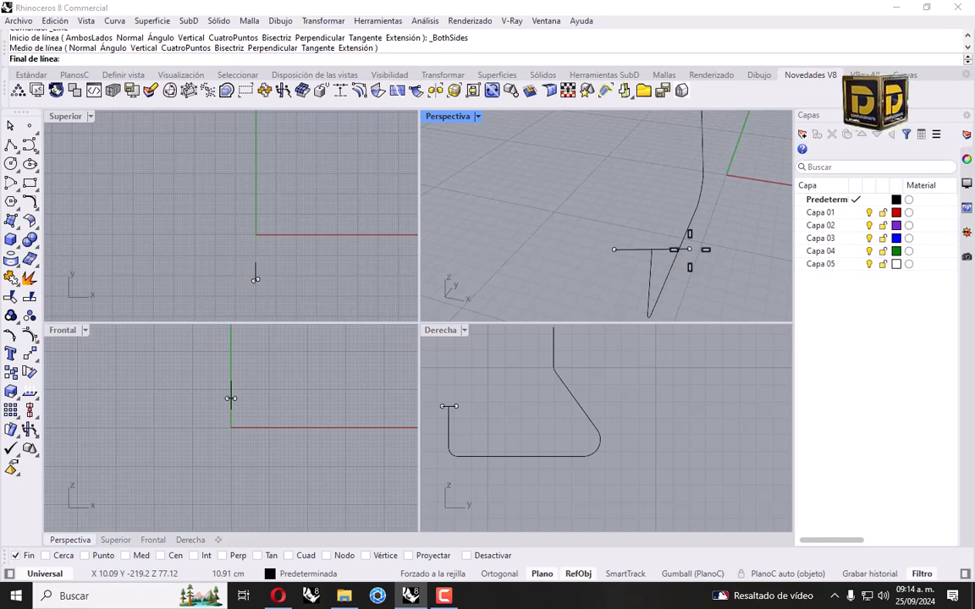
type("6")
key("Return")
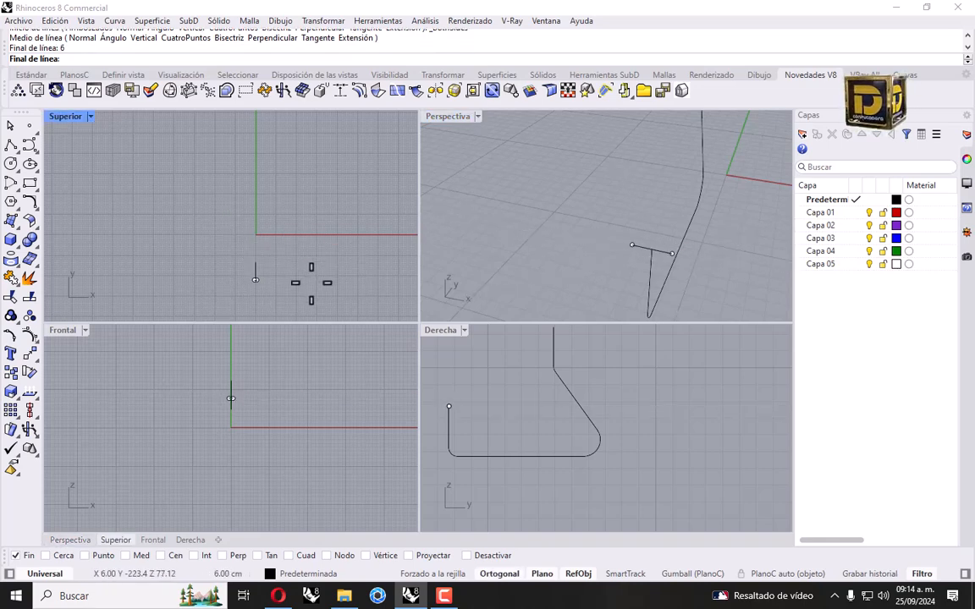
left_click(309, 282)
left_click(366, 226)
Sweep the short cross line along the joined profile curve with a one-rail sweep.
left_click(13, 220)
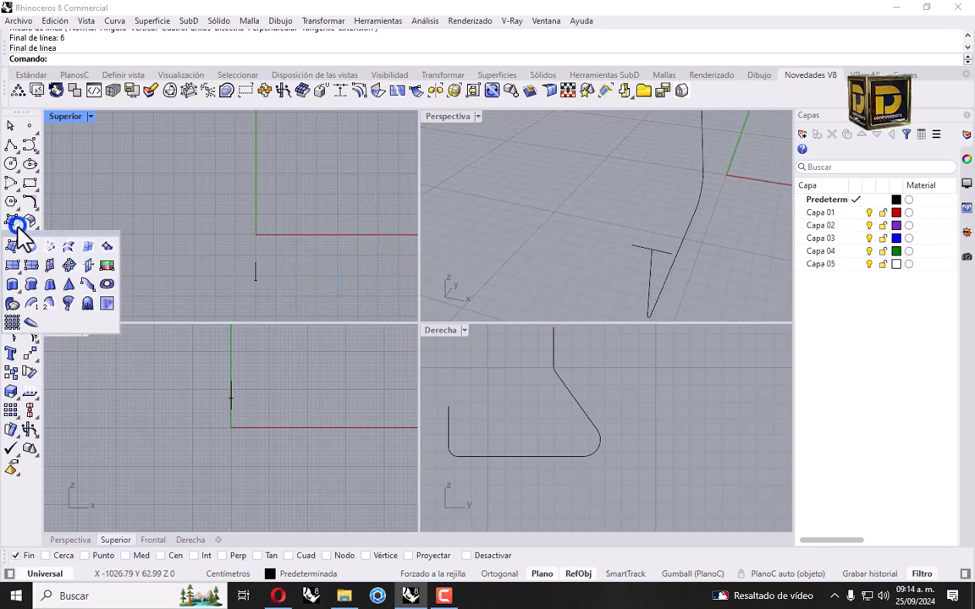
left_click(38, 309)
left_click(649, 288)
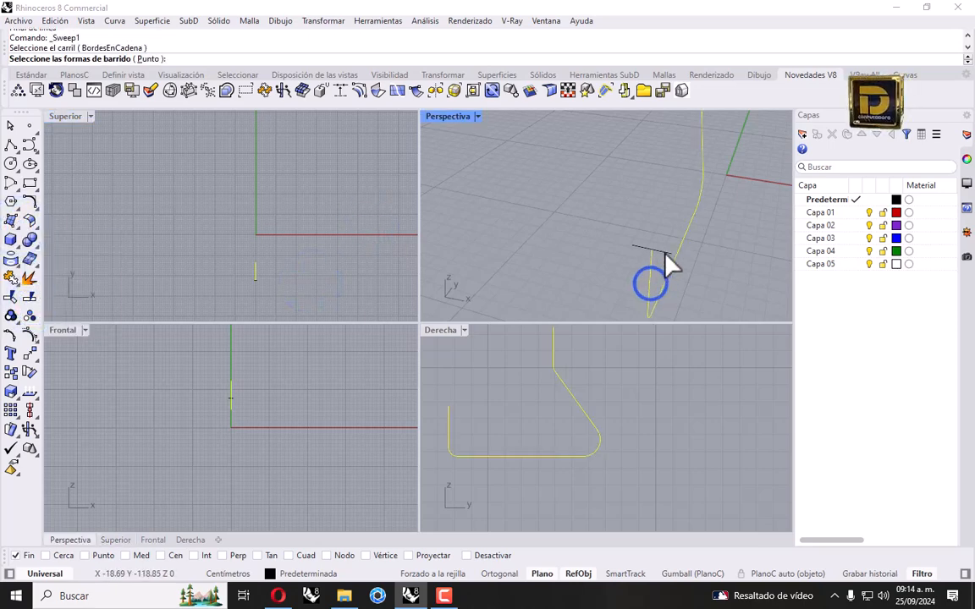
left_click(663, 252)
key("Return")
right_click_drag(590, 258, 622, 188)
scroll(622, 188, "up", 3)
Copy the swept polysurface once in the negative X direction in the Top view.
left_click(572, 180)
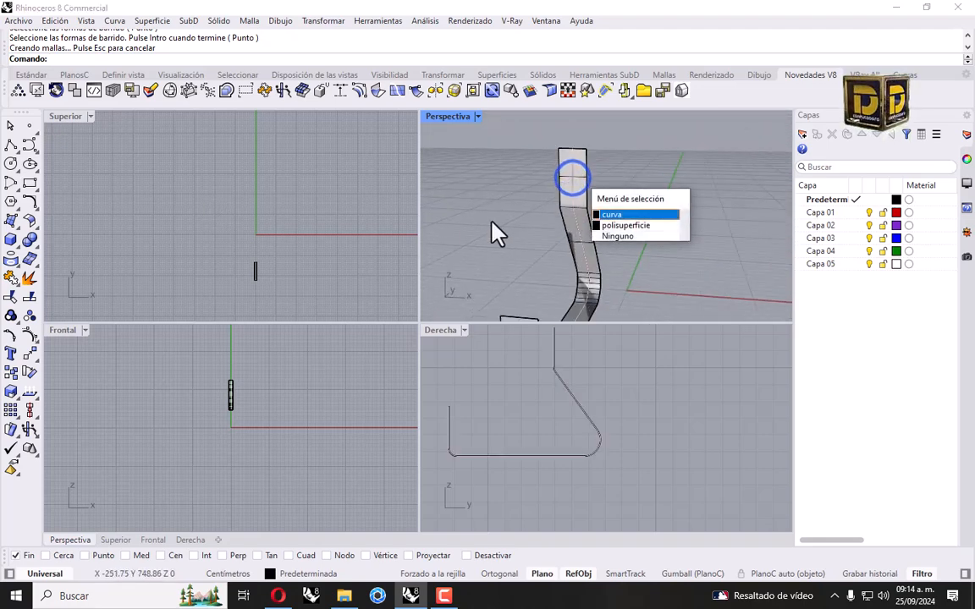
left_click(558, 201)
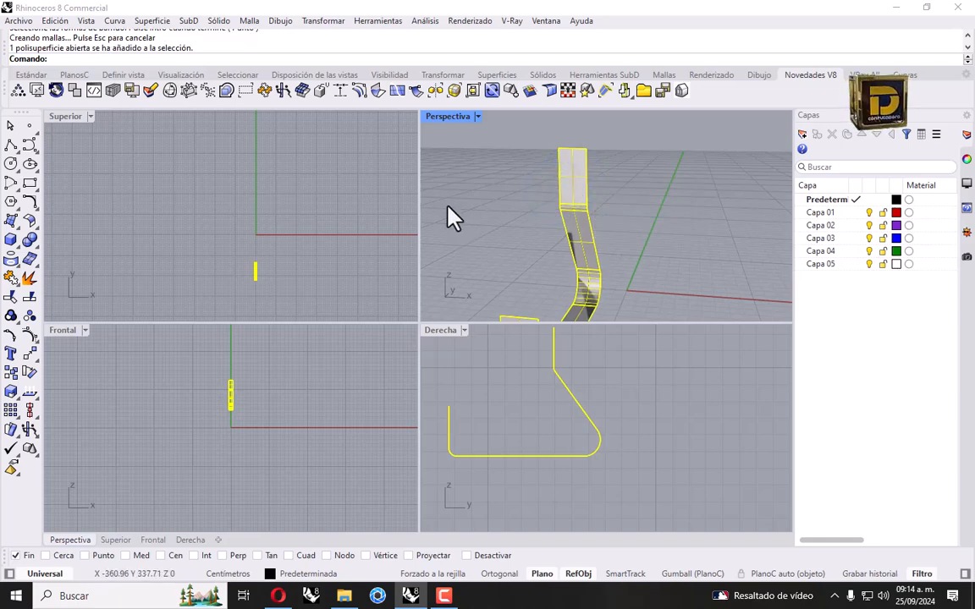
left_click(12, 374)
left_click(239, 269)
type("30")
key("Return")
left_click(190, 262)
key("Return")
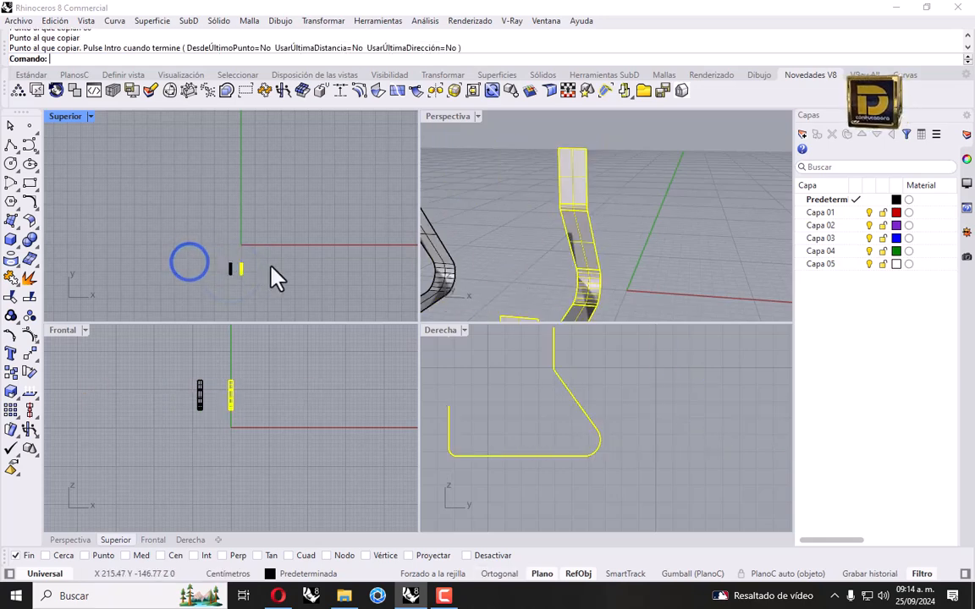
left_click(690, 233)
right_click_drag(690, 234, 593, 211)
scroll(518, 242, "up", 5)
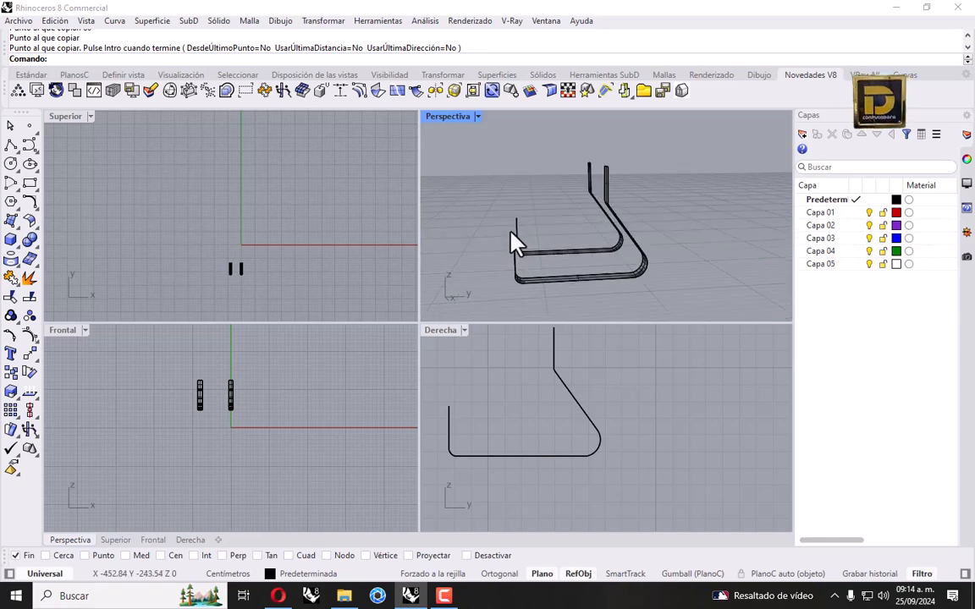
right_click_drag(531, 221, 555, 229)
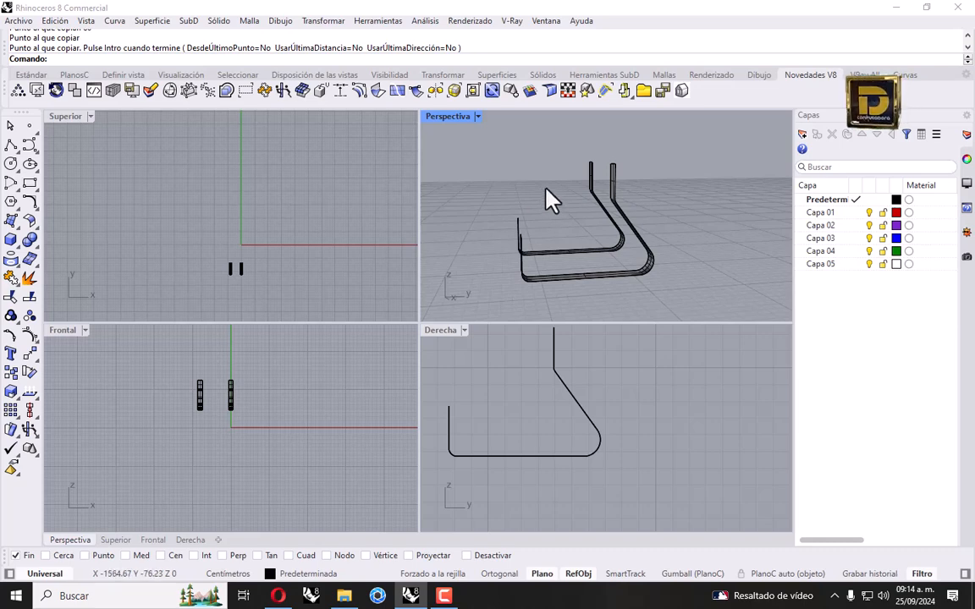
Start a surface offset on the original swept strip and flip all its offset directions to the inside of the profile.
left_click(33, 245)
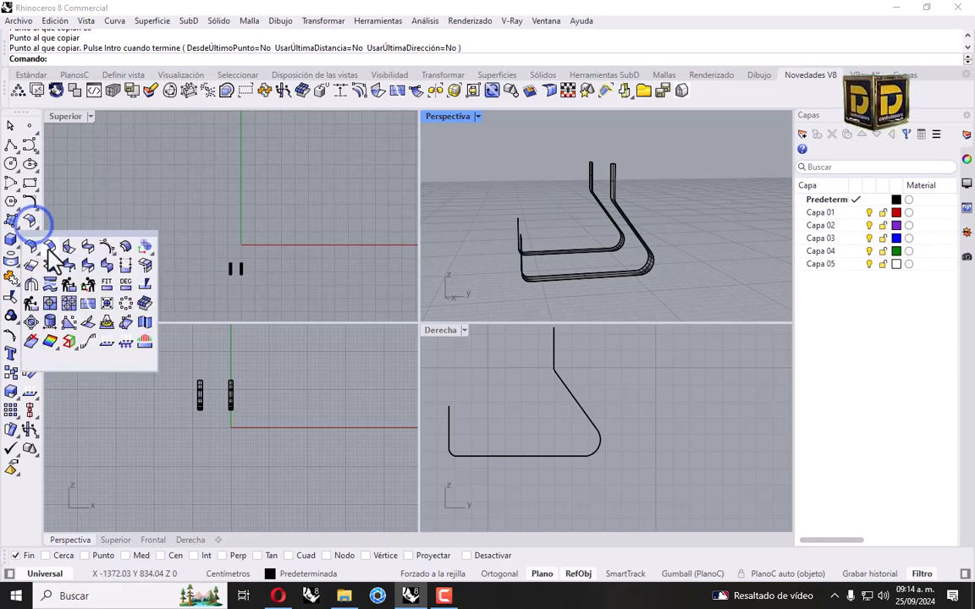
left_click(51, 248)
left_click(34, 240)
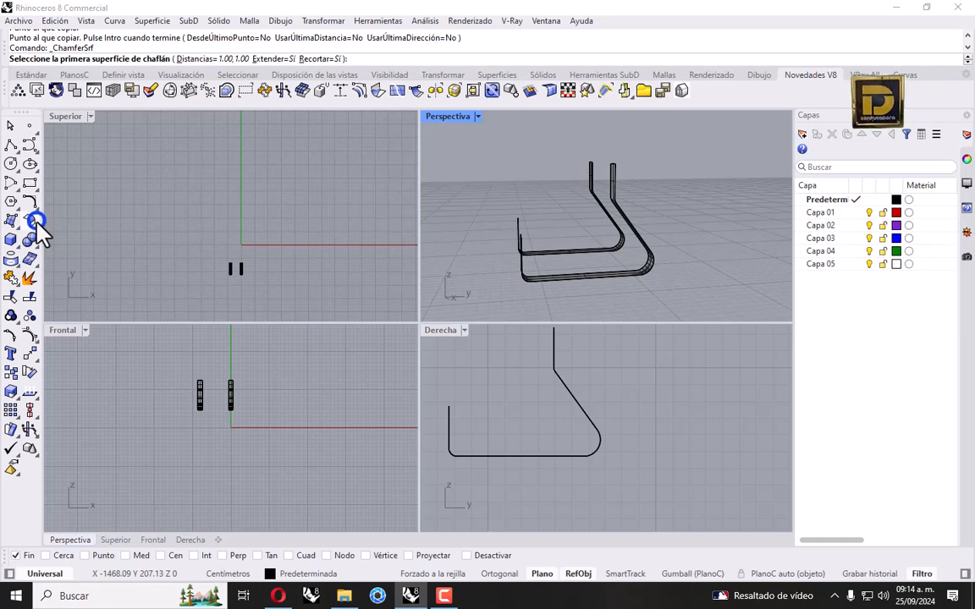
left_click(125, 245)
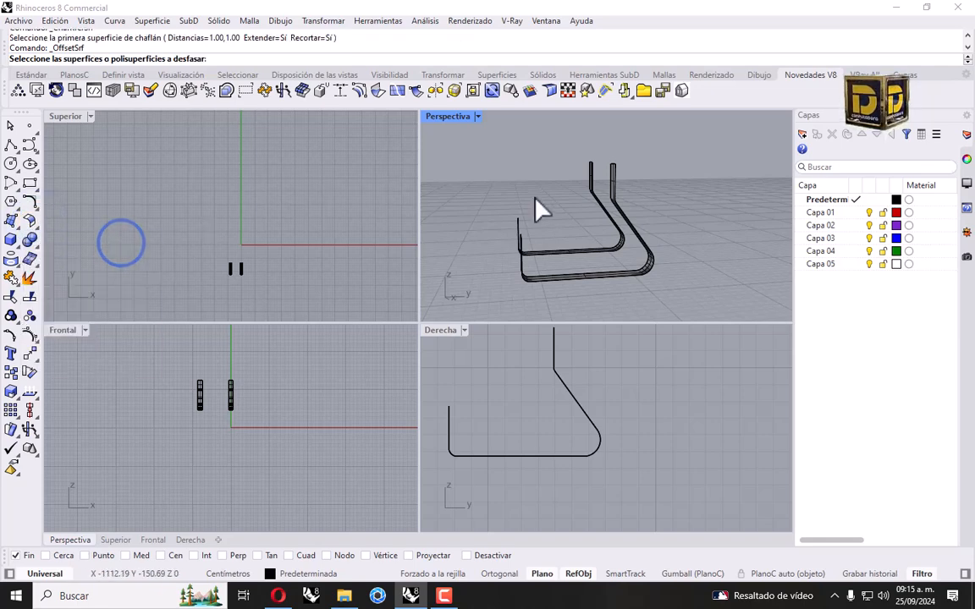
scroll(613, 188, "up", 5)
left_click(617, 188)
scroll(601, 169, "down", 5)
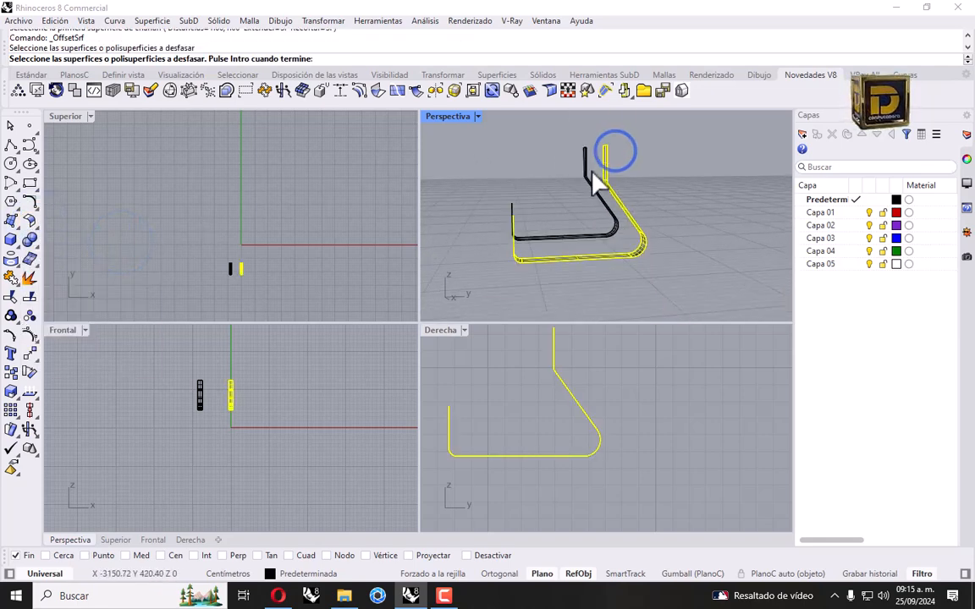
key("Return")
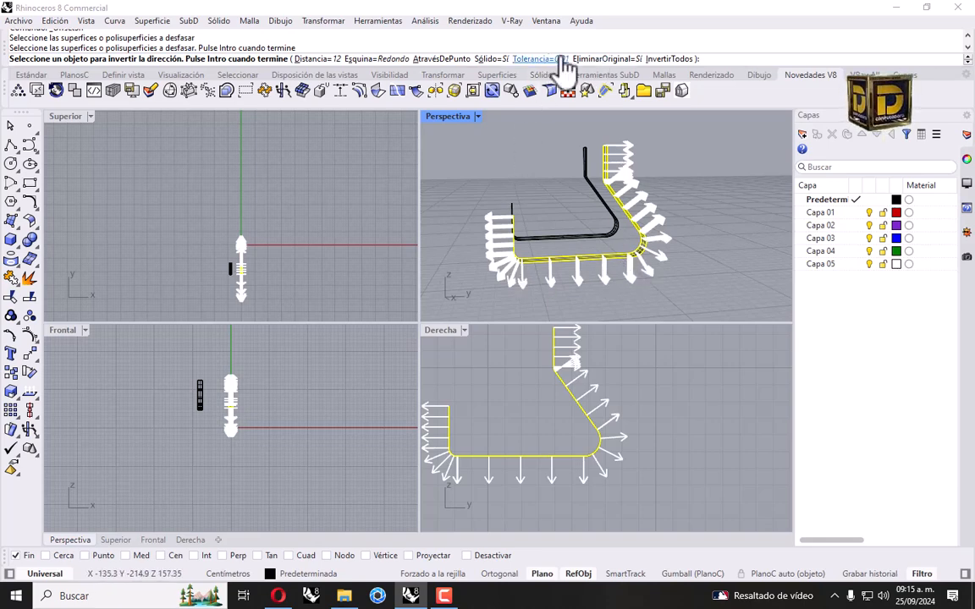
left_click(659, 59)
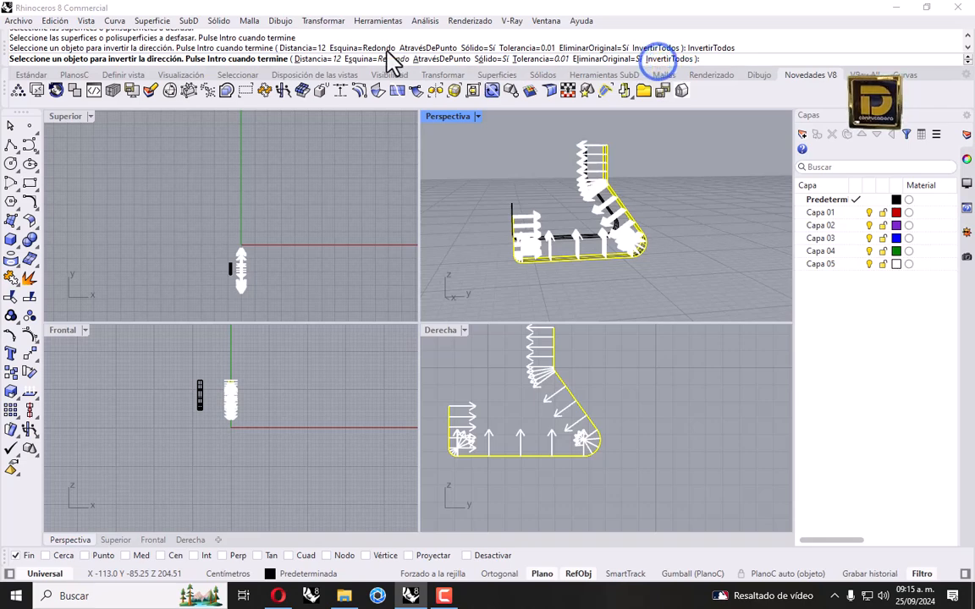
Set the offset distance to 1.2 cm and complete the original strip's offset as a solid.
left_click(326, 59)
type("1")
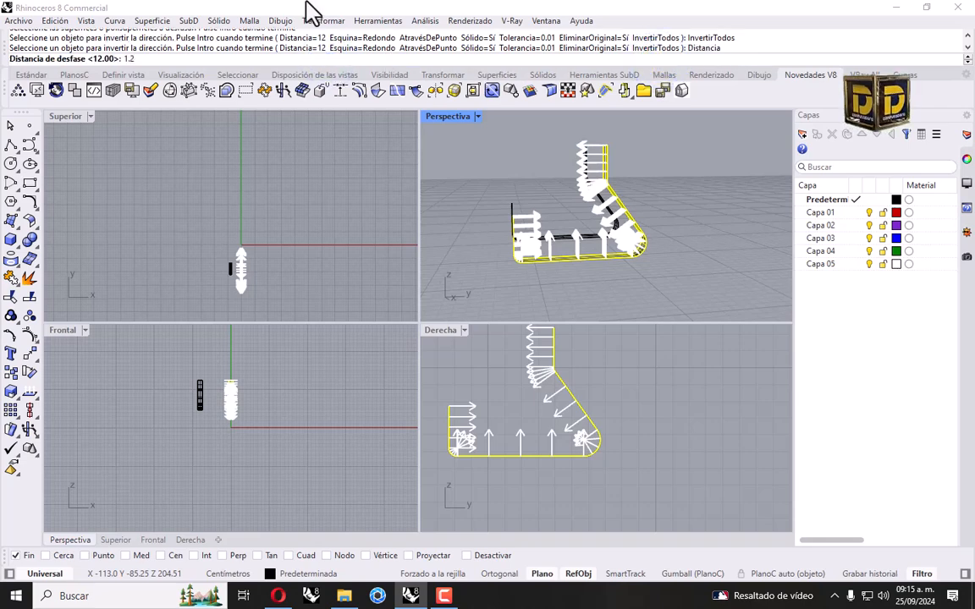
type(".2")
key("Return")
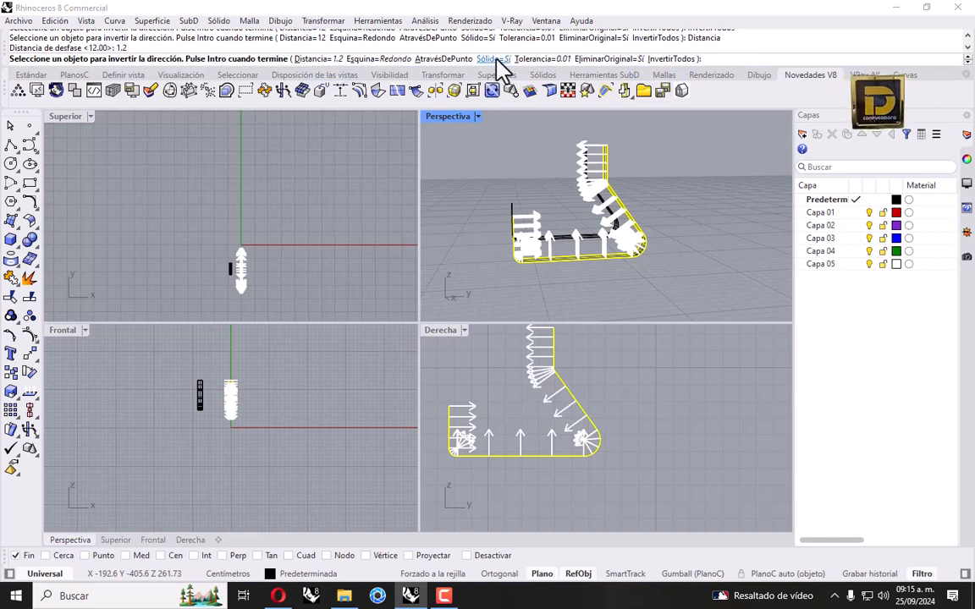
right_click(512, 170)
scroll(647, 254, "up", 5)
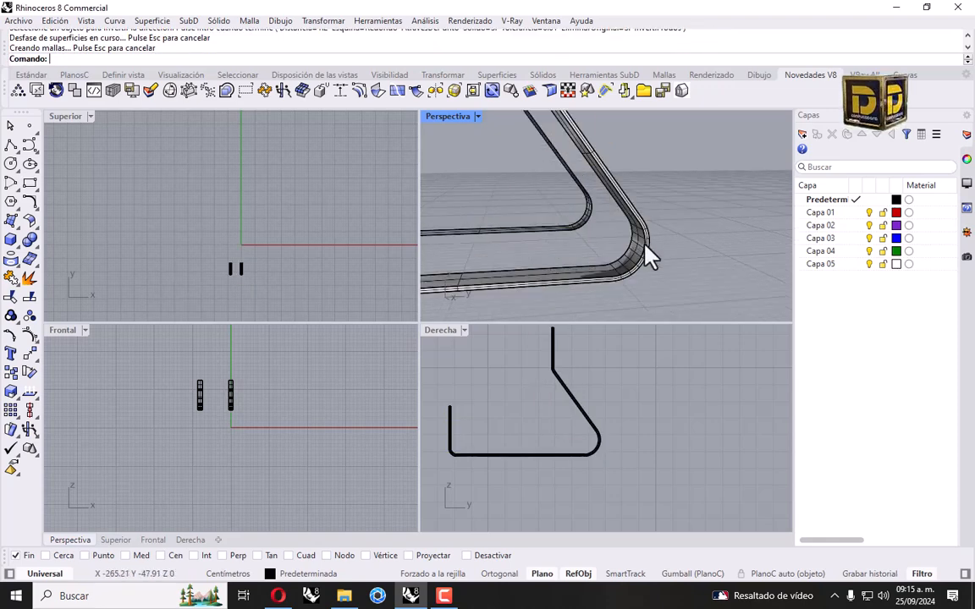
Offset the copied strip 1.2 cm as a solid, with all directions flipped to the inside of the profile.
left_click(583, 220)
right_click(588, 208)
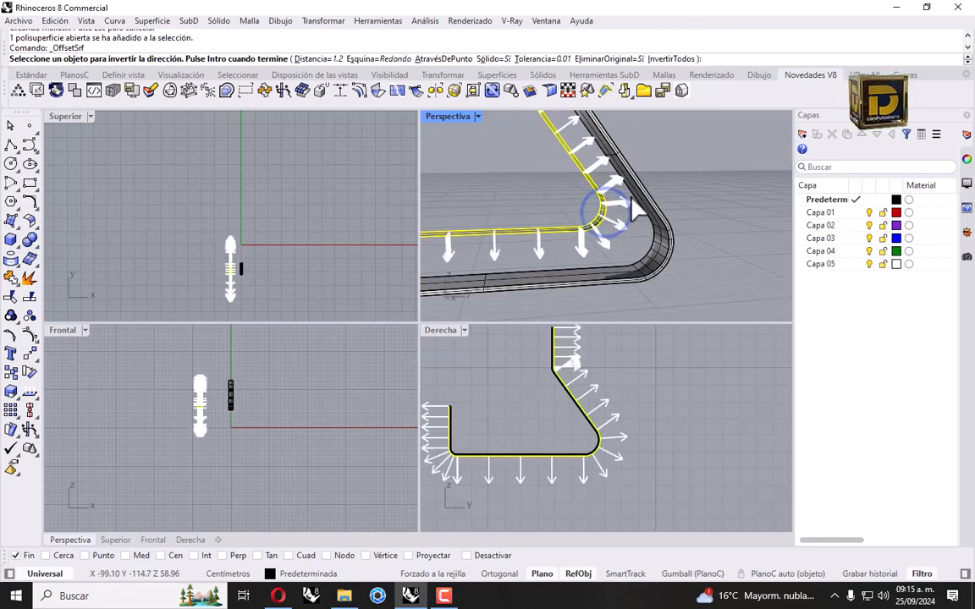
left_click(675, 58)
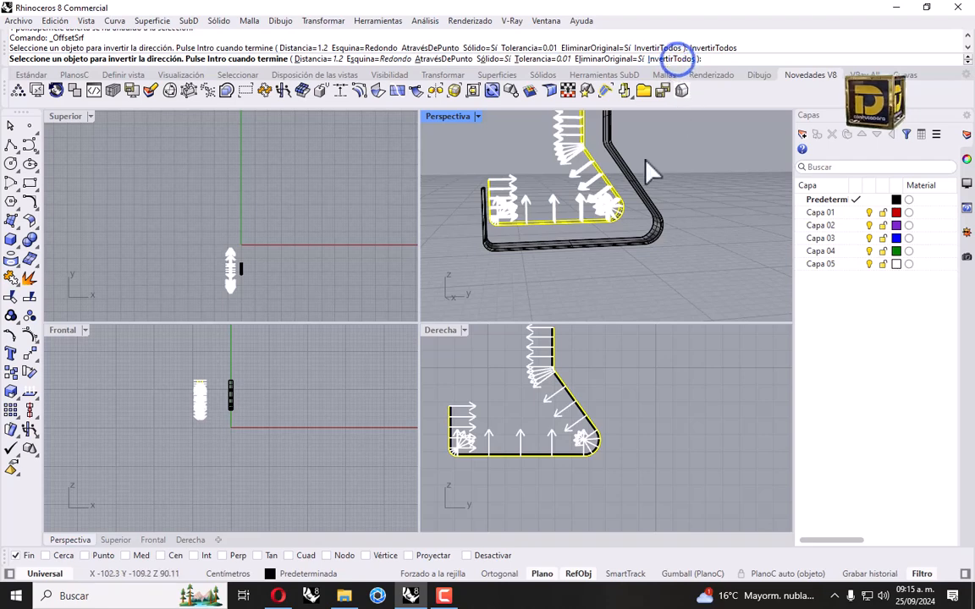
right_click(648, 167)
left_click(712, 154)
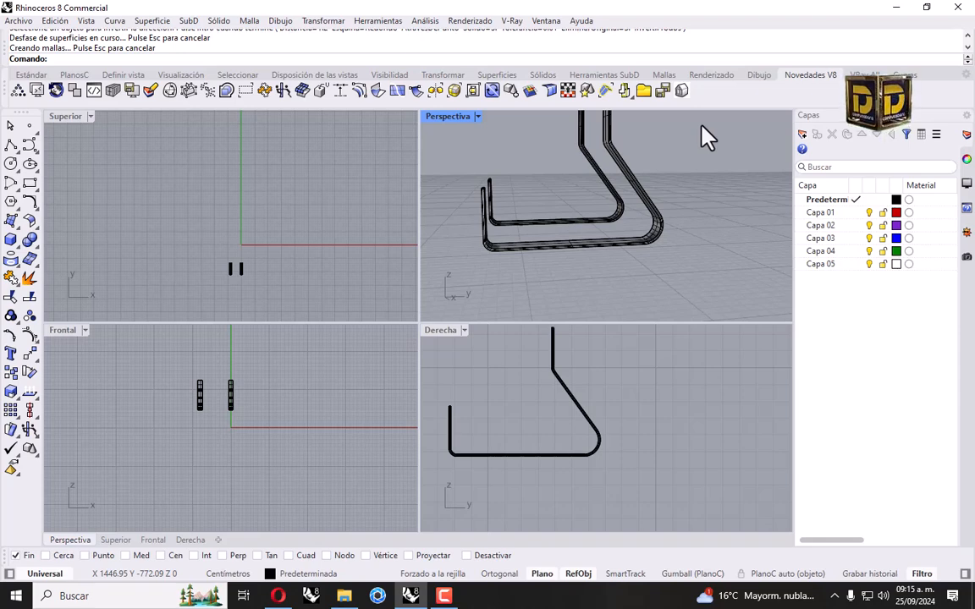
Start a solid cylinder in the Right view, centring its base on the midpoint of the strip's short upright end.
right_click_drag(576, 466, 675, 457)
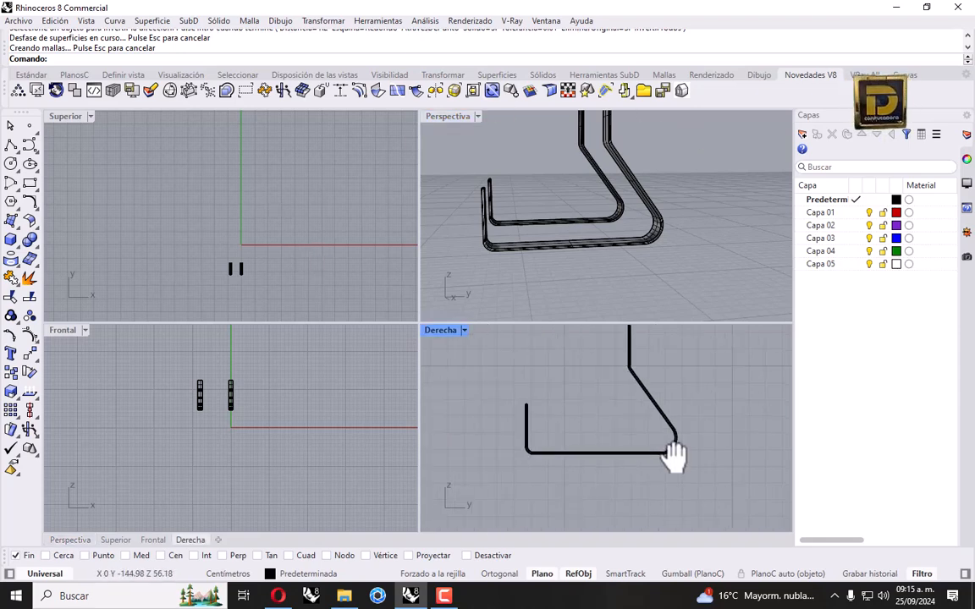
right_click_drag(525, 370, 666, 355)
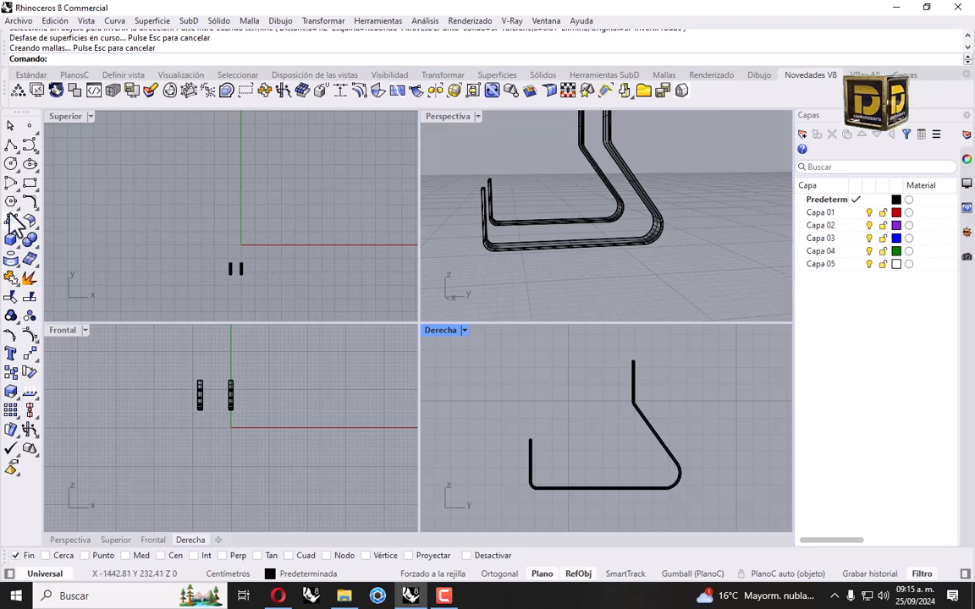
left_click(14, 246)
left_click(29, 262)
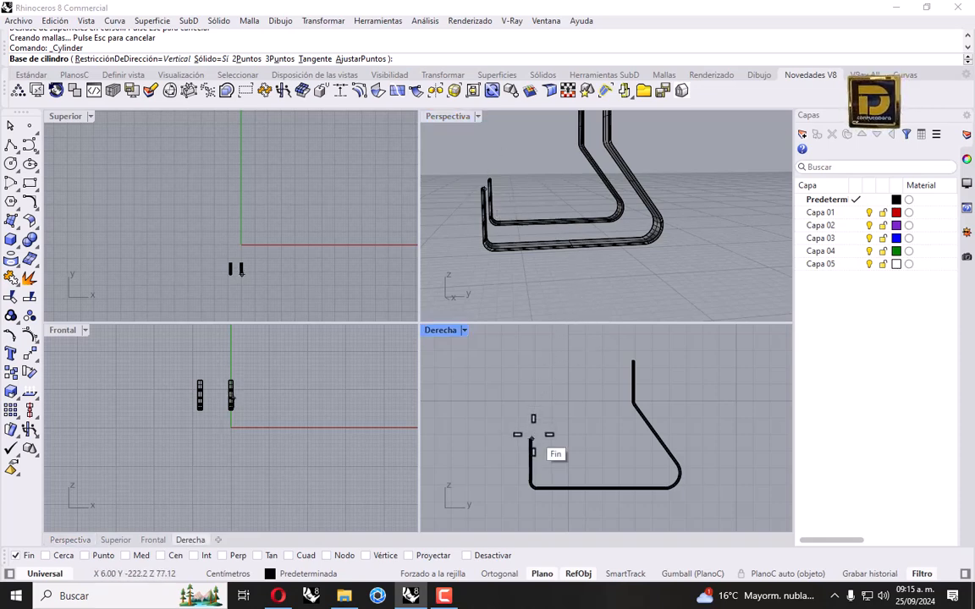
scroll(522, 440, "up", 5)
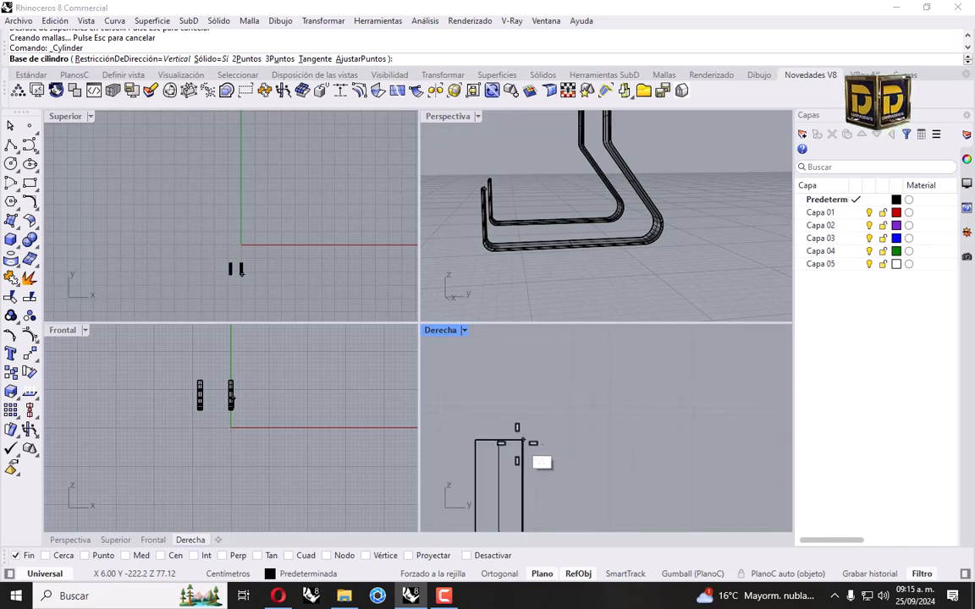
scroll(523, 440, "up", 4)
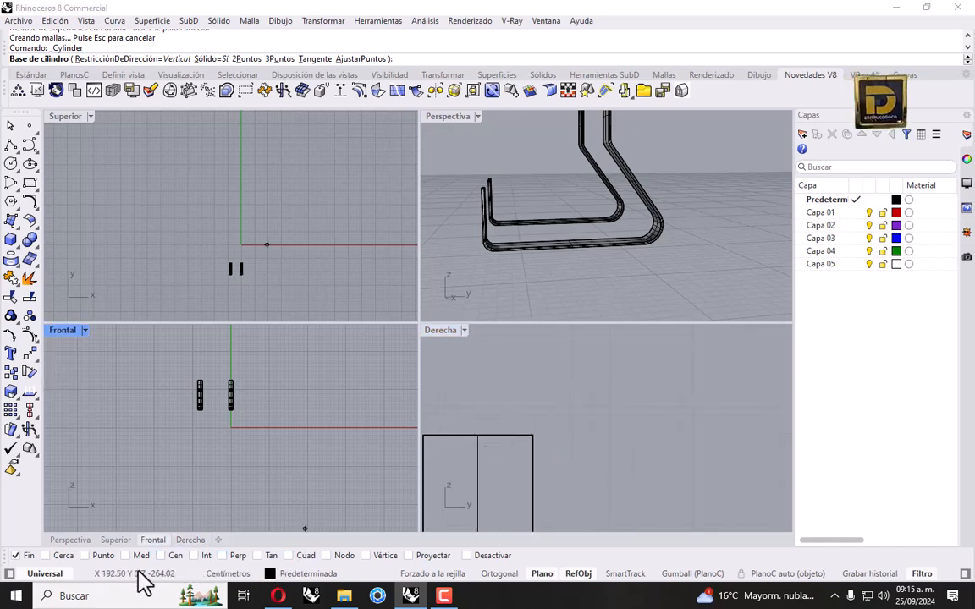
left_click(476, 430)
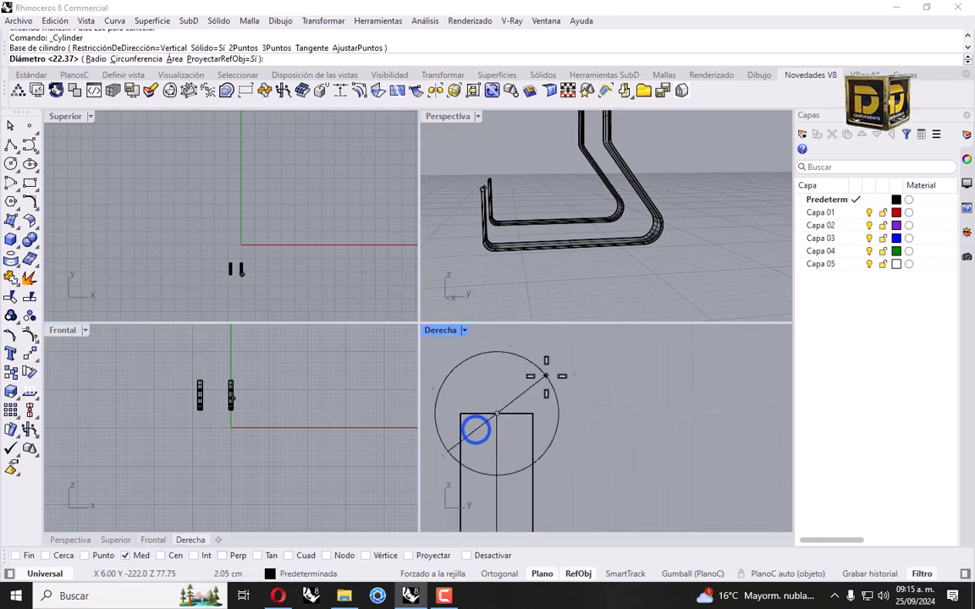
Set the cylinder's base diameter to 50 cm.
scroll(556, 373, "down", 5)
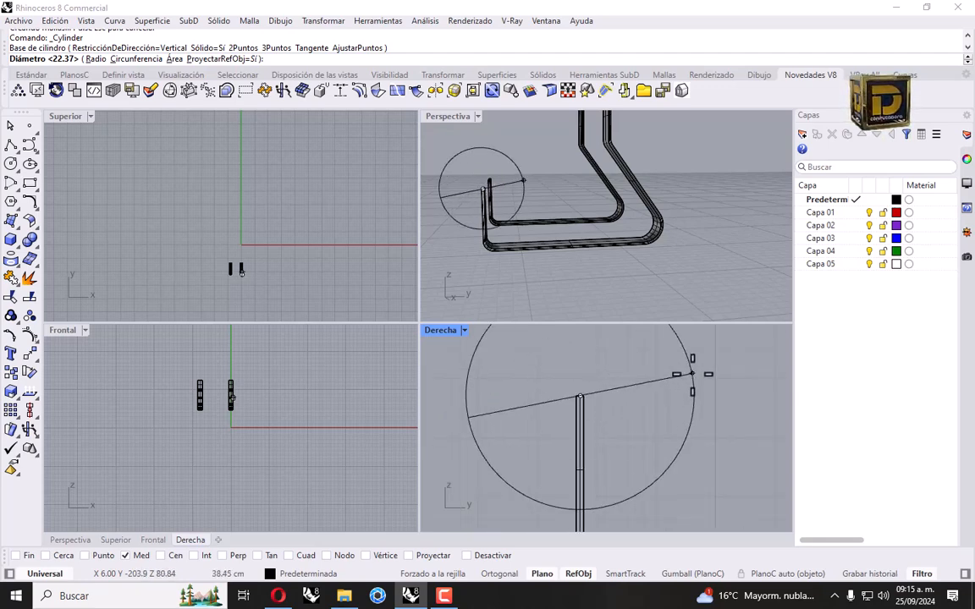
right_click_drag(697, 415, 673, 419)
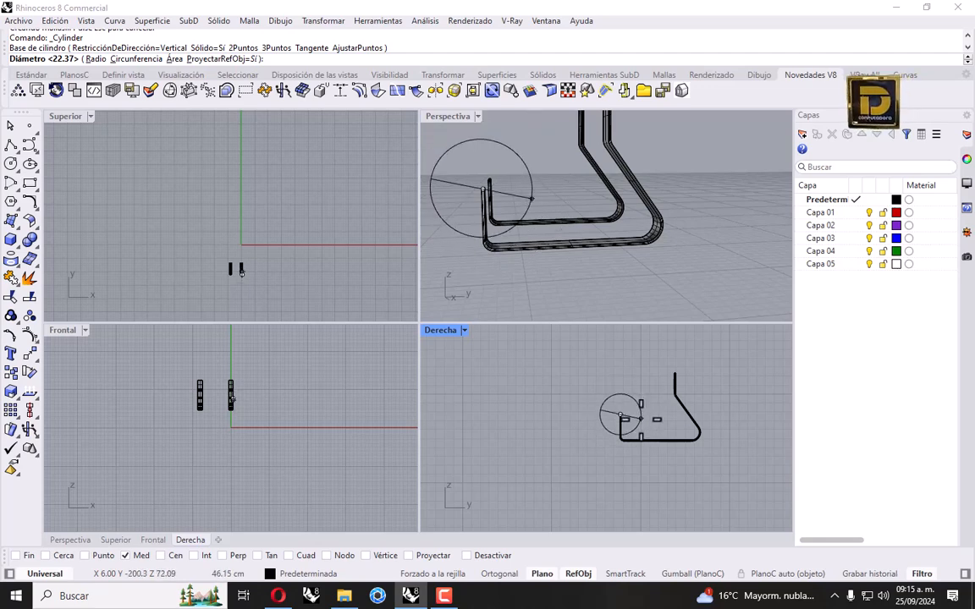
type("25")
key("BackSpace")
key("BackSpace")
type("40")
key("BackSpace")
key("BackSpace")
type("55")
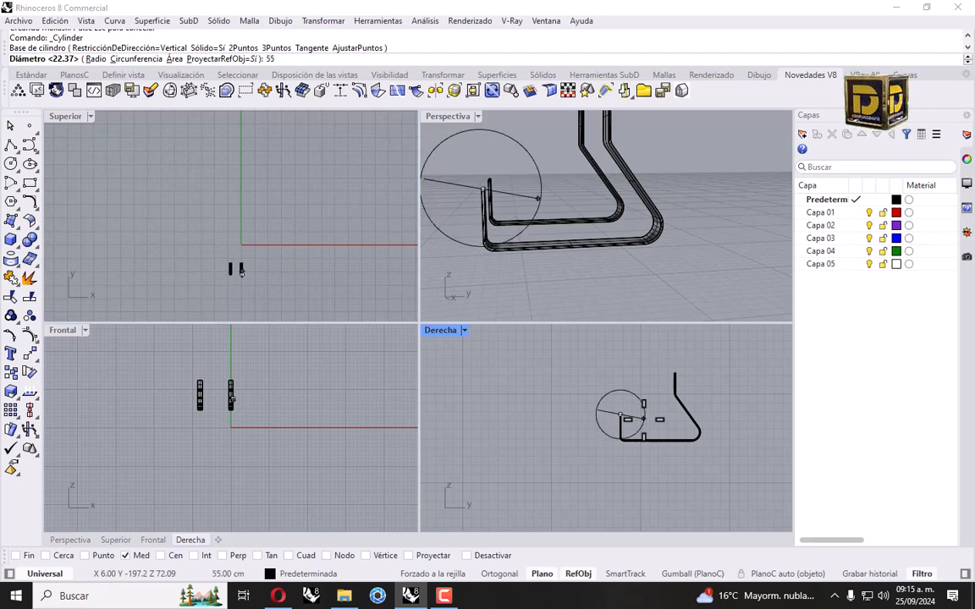
key("BackSpace")
key("BackSpace")
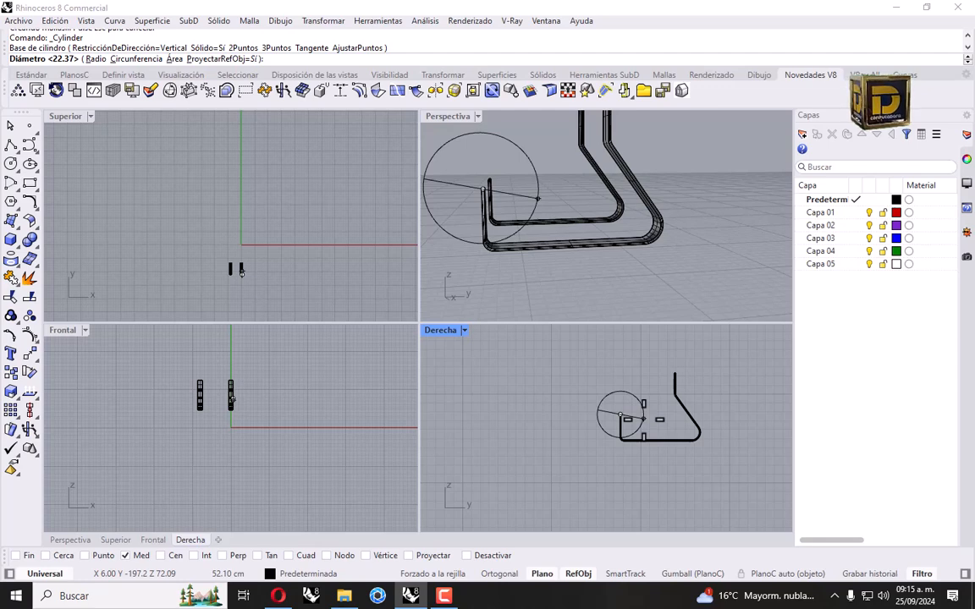
type("50")
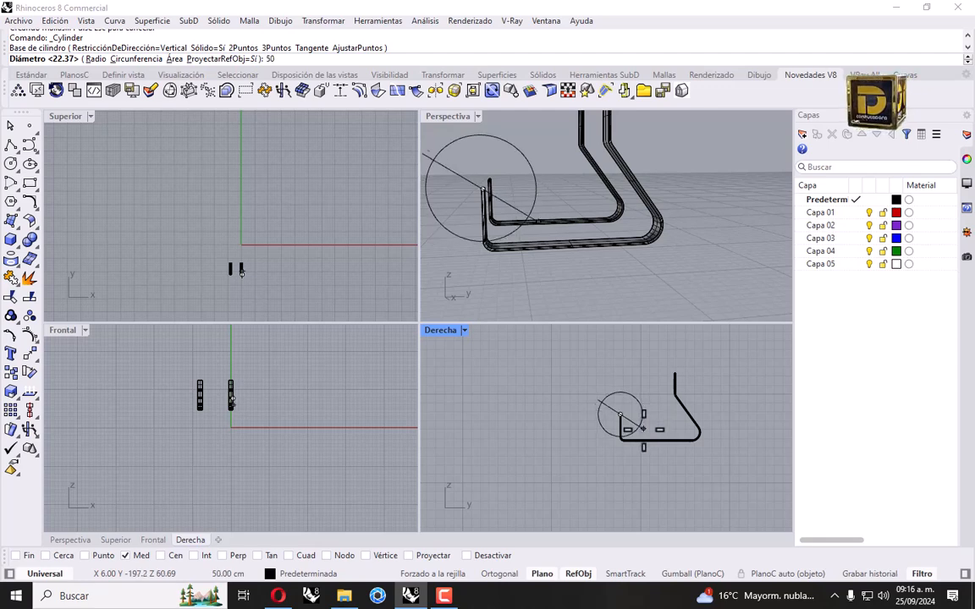
scroll(630, 432, "up", 3)
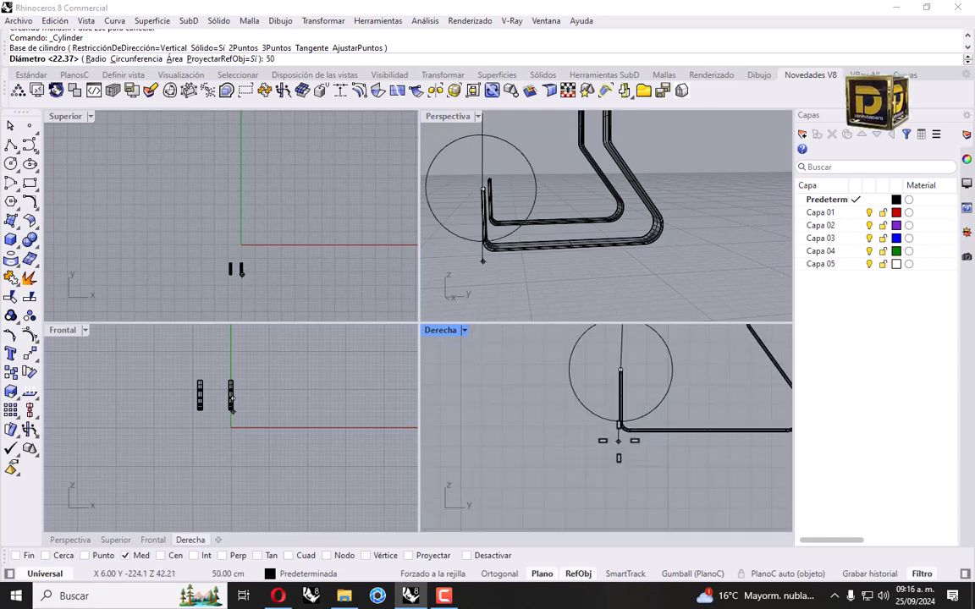
right_click(715, 388)
Extend the cylinder in the Top view to the outer edge of the opposite strip and inspect it in perspective.
scroll(208, 229, "up", 6)
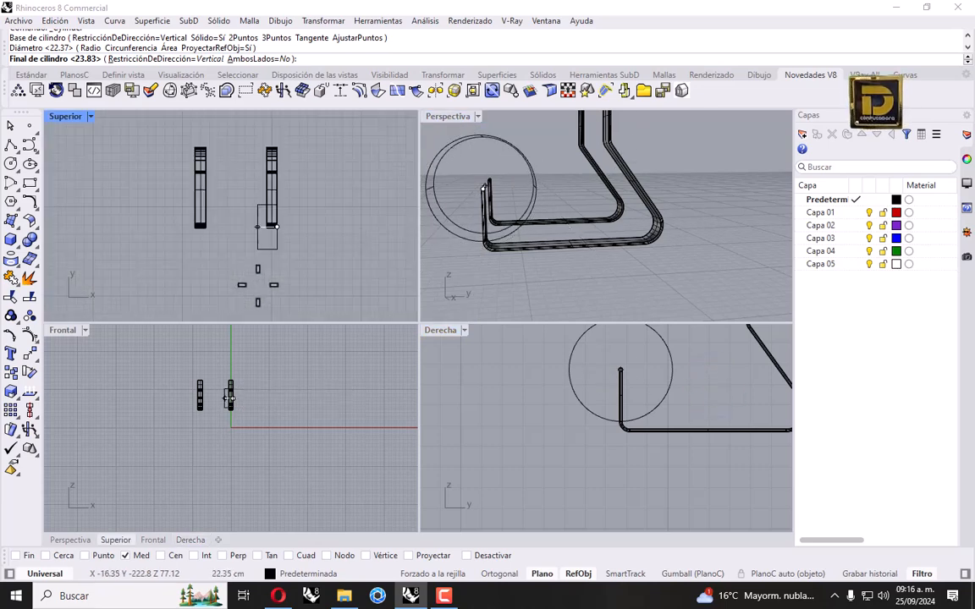
left_click(178, 217)
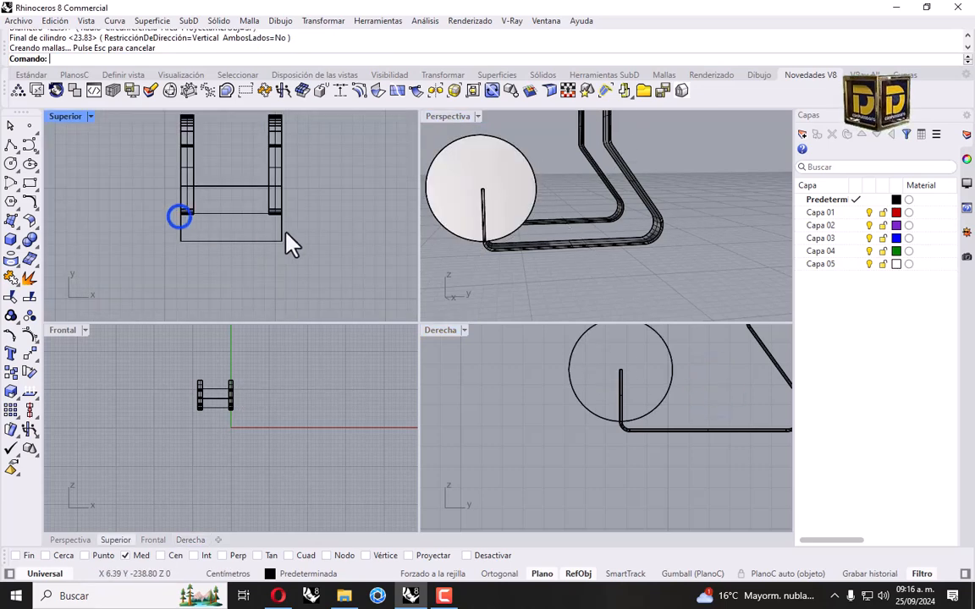
scroll(584, 229, "down", 5)
right_click_drag(582, 218, 588, 218)
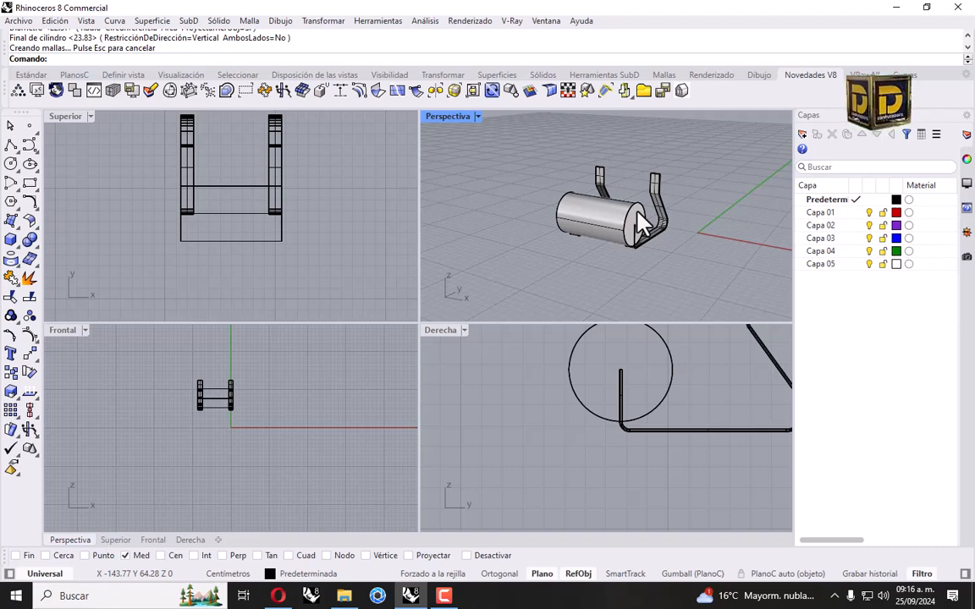
scroll(630, 216, "up", 5)
scroll(595, 249, "down", 5)
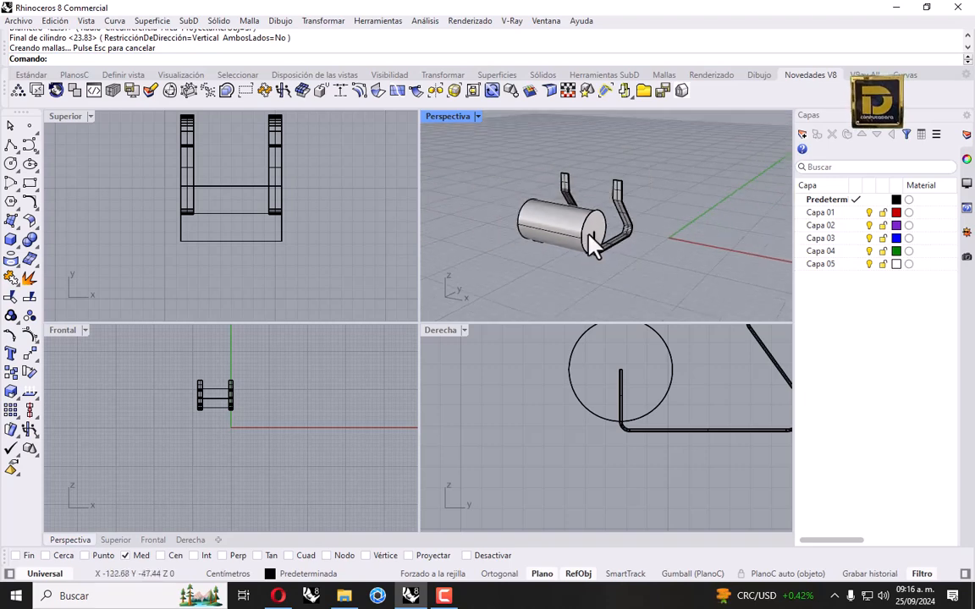
right_click_drag(590, 236, 604, 223)
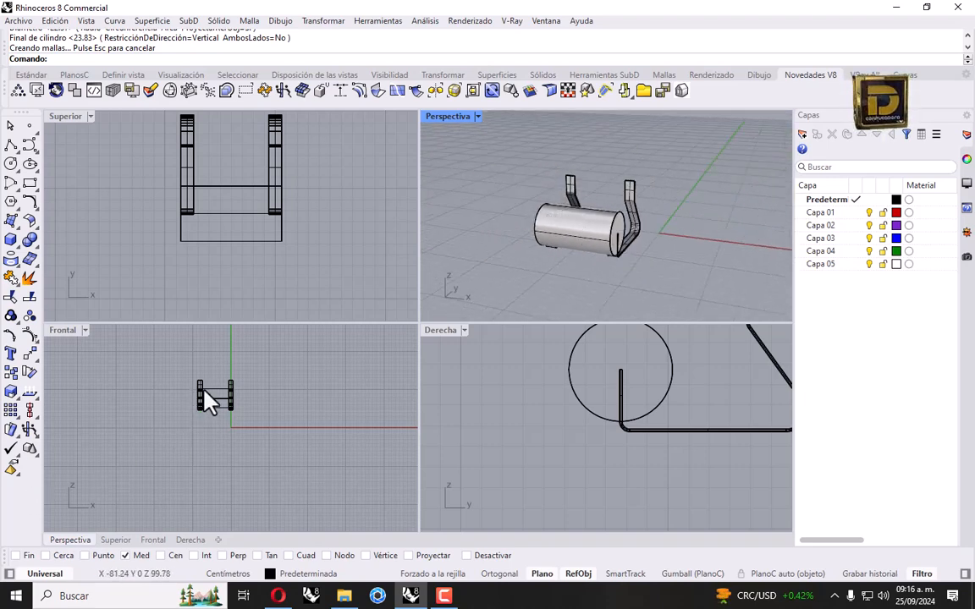
right_click_drag(655, 168, 737, 181)
Make Capa 01 the current layer and start a second cylinder centred on the same strip-end midpoint in the Right view.
left_click(856, 213)
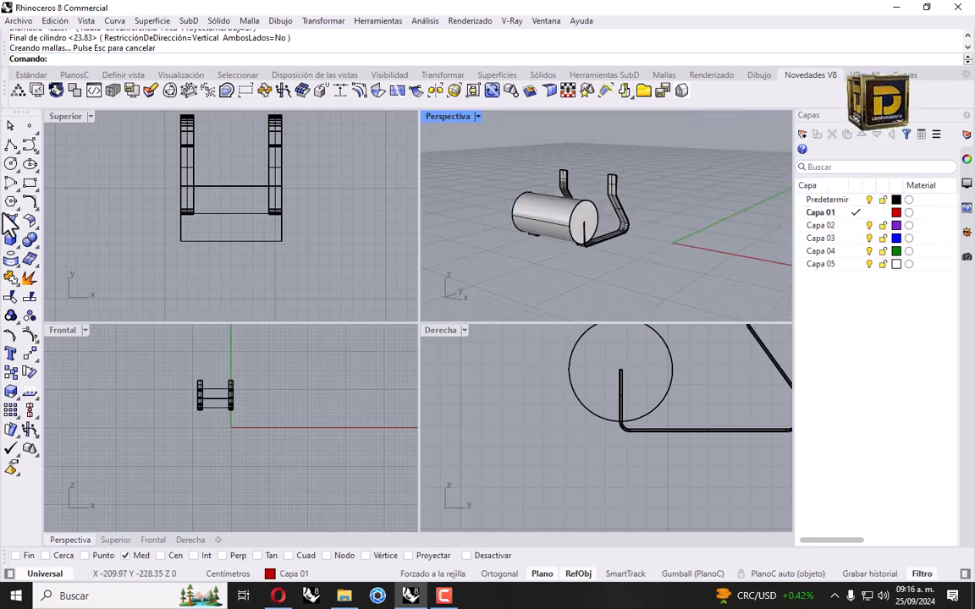
left_click(17, 248)
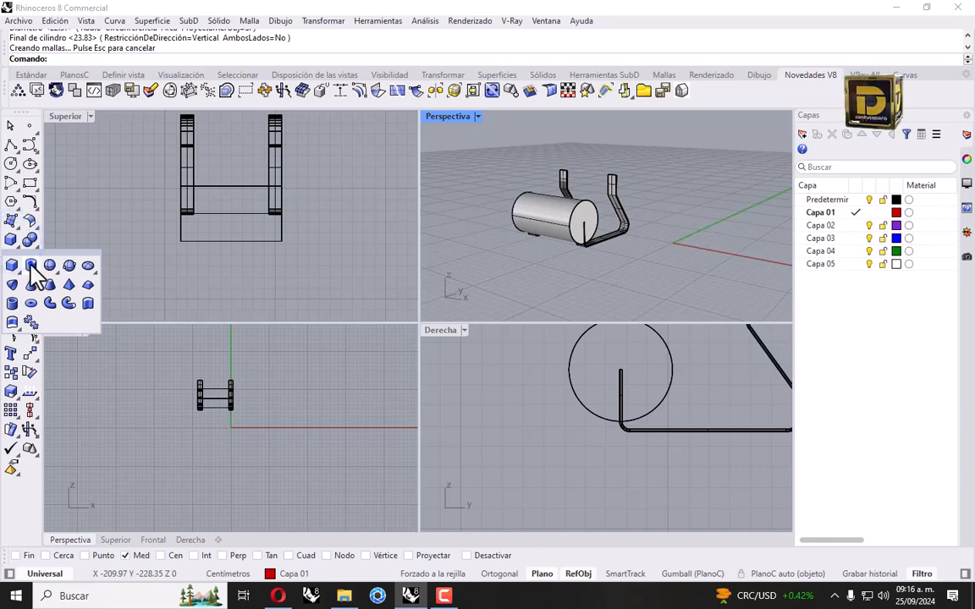
left_click(36, 264)
scroll(622, 370, "up", 5)
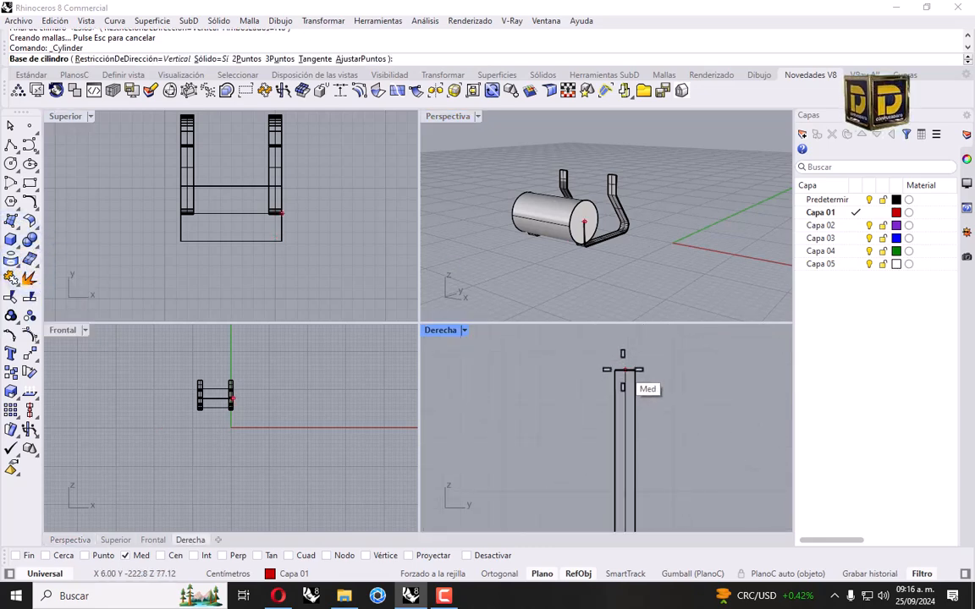
scroll(623, 368, "down", 3)
left_click(624, 370)
Give the second cylinder a 45 cm diameter and a 2 cm height, extending outward from the large cylinder's end face.
scroll(665, 386, "down", 10)
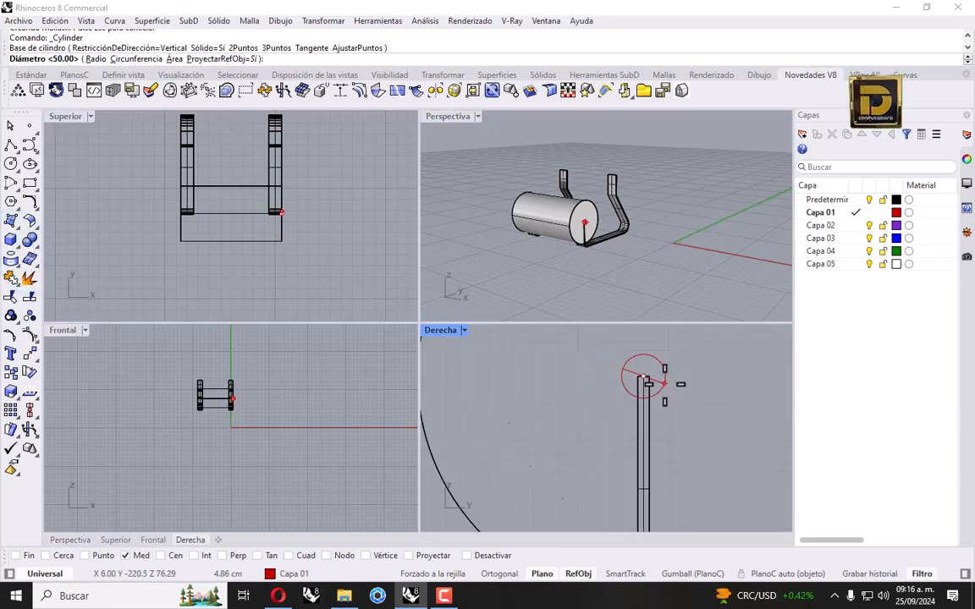
right_click_drag(688, 402, 699, 454)
type("45")
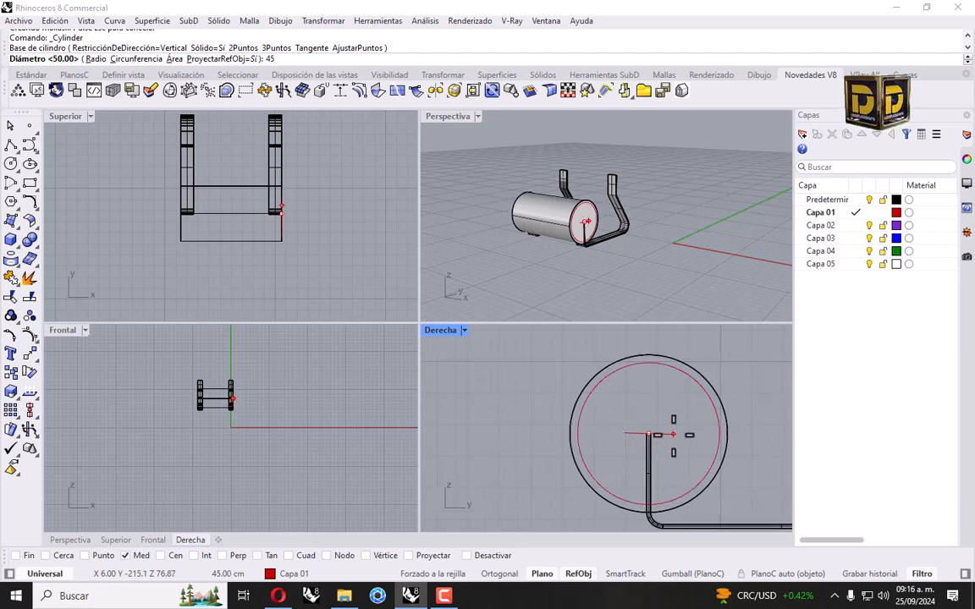
key("Return")
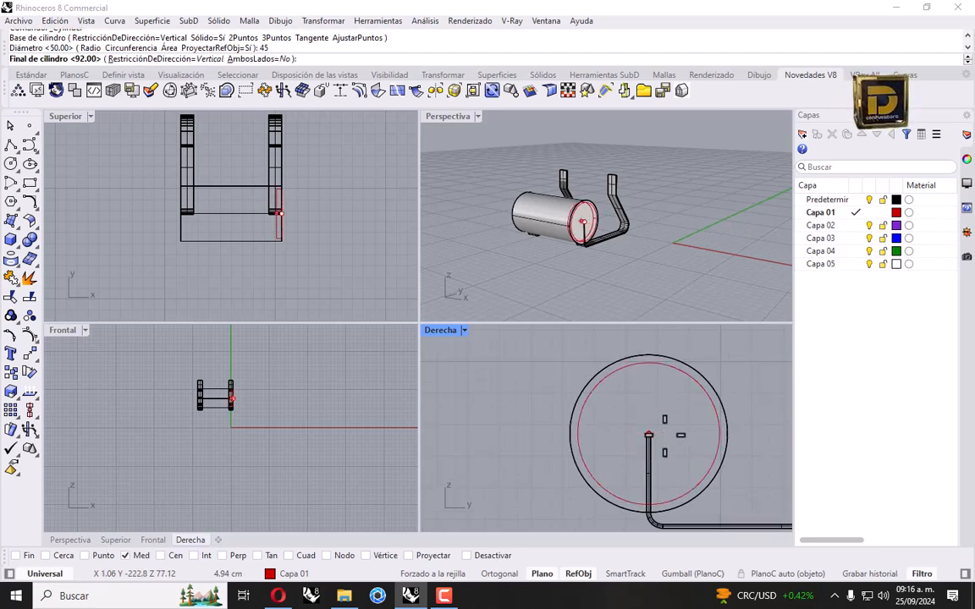
scroll(677, 211, "up", 4)
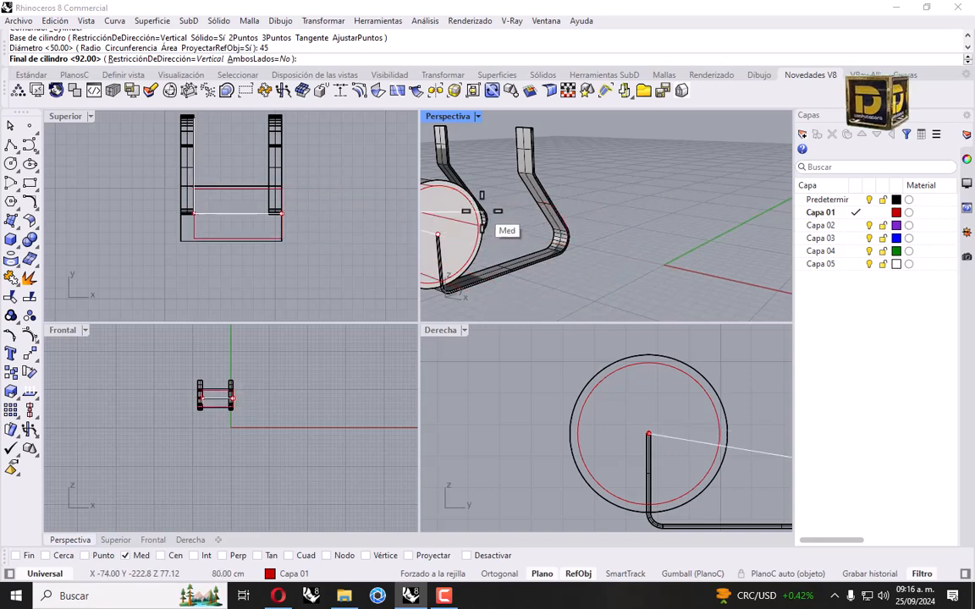
scroll(508, 199, "up", 5)
scroll(284, 190, "up", 5)
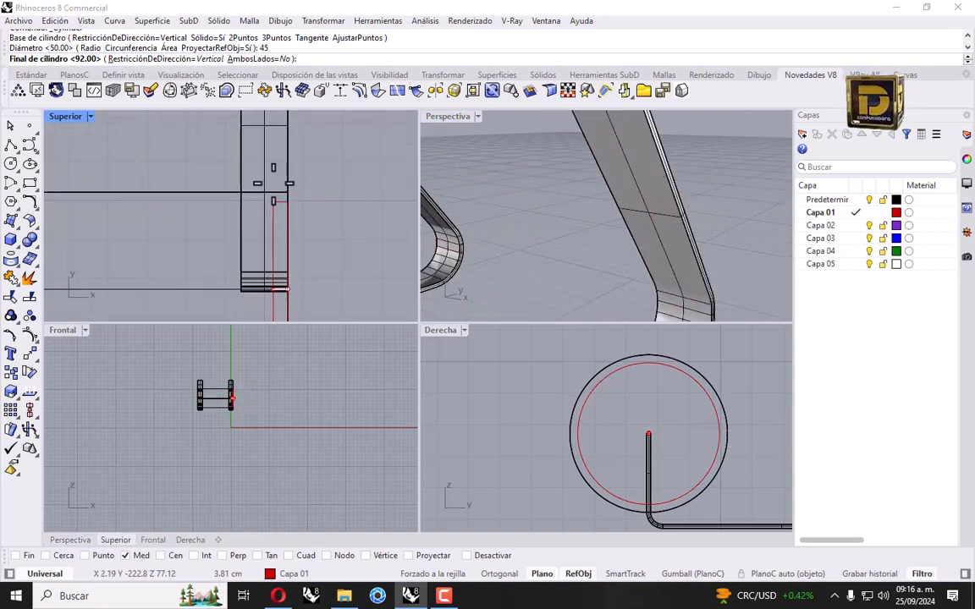
type("2")
key("Return")
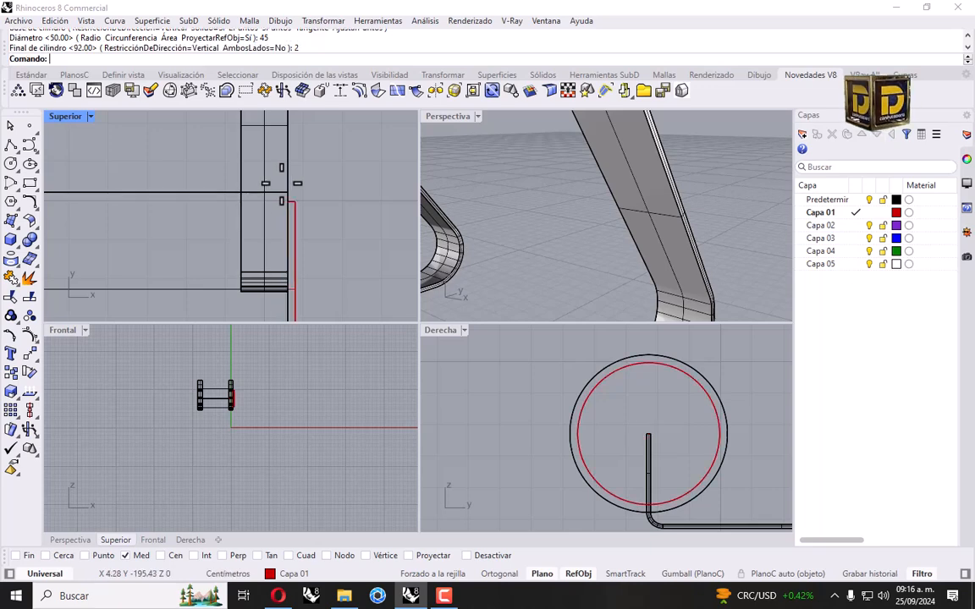
Move the thin red disc 2 cm inward in the Top view, into the large cylinder's end.
left_click(289, 202)
left_click(294, 203)
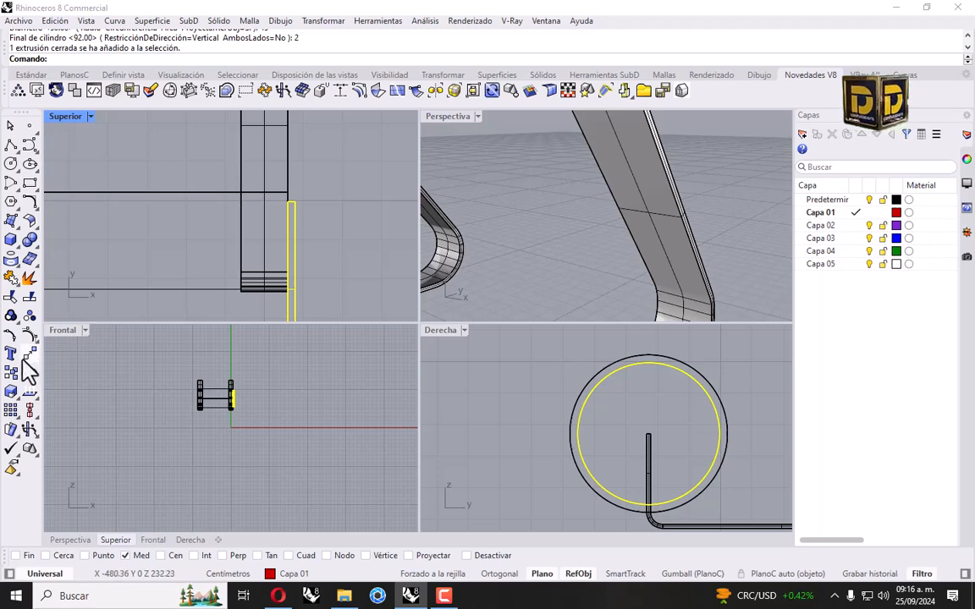
left_click(29, 355)
scroll(315, 181, "down", 4)
left_click(323, 212)
type("2")
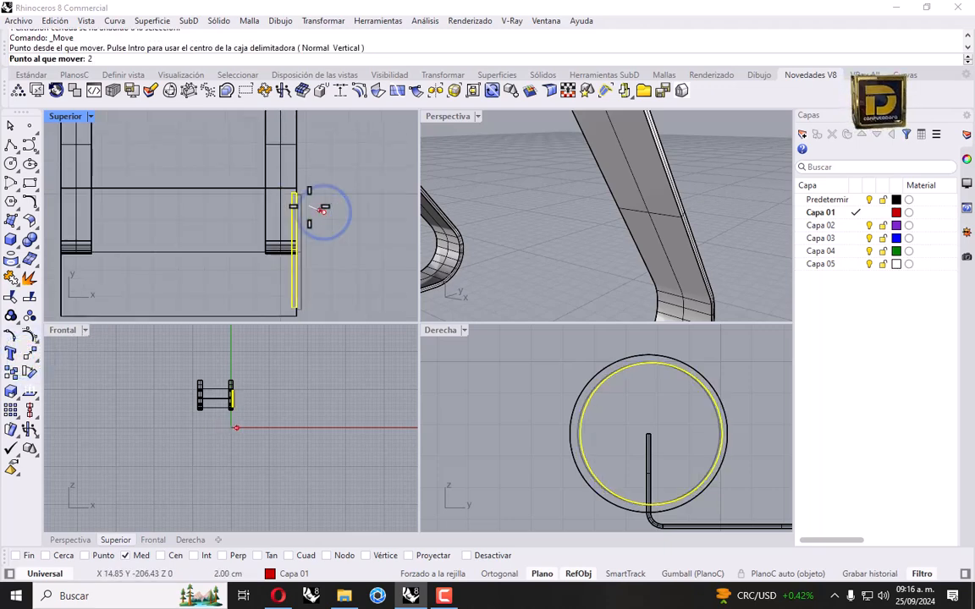
key("Return")
left_click(180, 203)
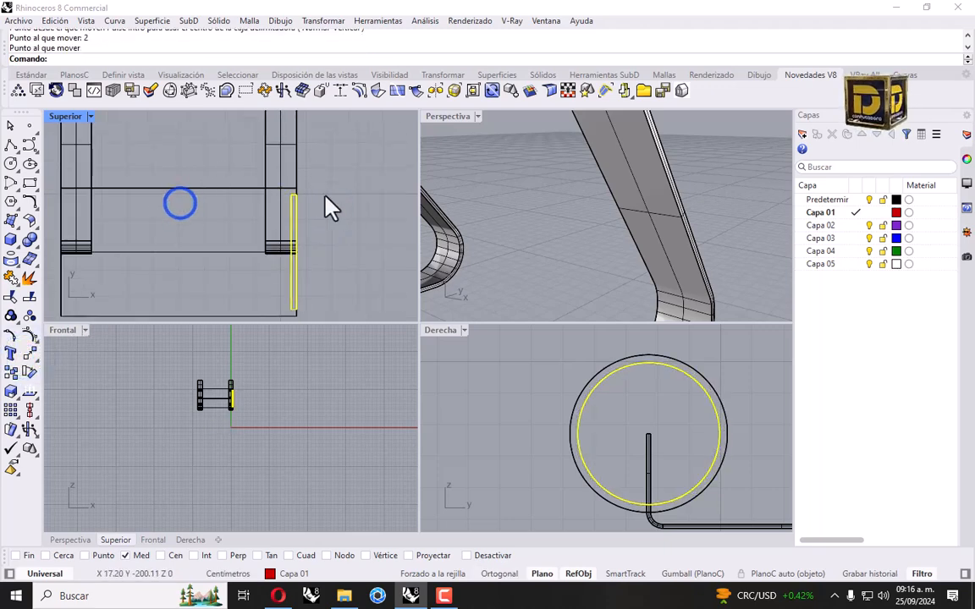
left_click(339, 192)
Mirror the red disc in the Top view across the large cylinder's midpoint, placing a copy in its opposite end.
scroll(642, 214, "down", 12)
scroll(592, 219, "up", 5)
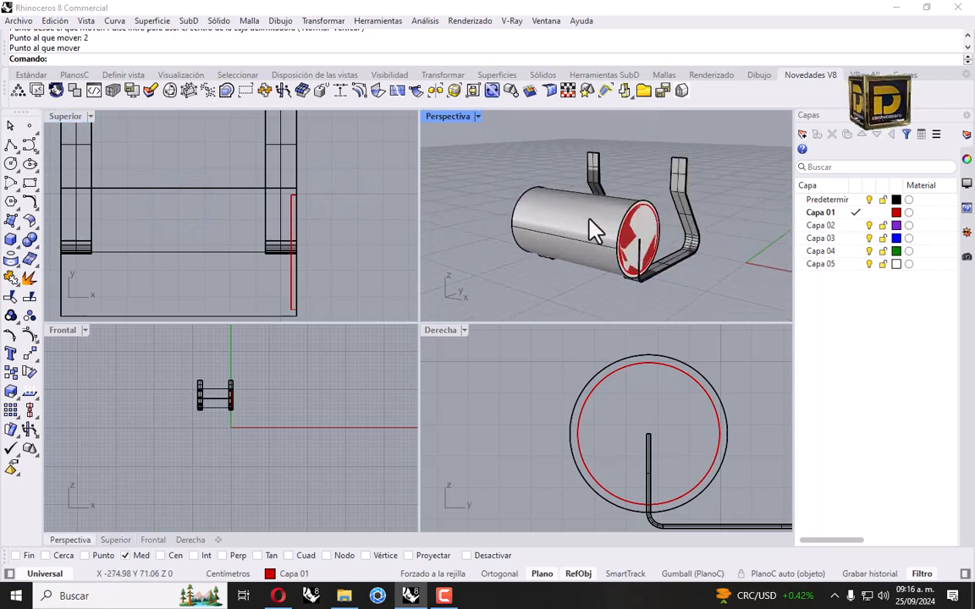
scroll(597, 230, "up", 5)
left_click(627, 243)
left_click(675, 275)
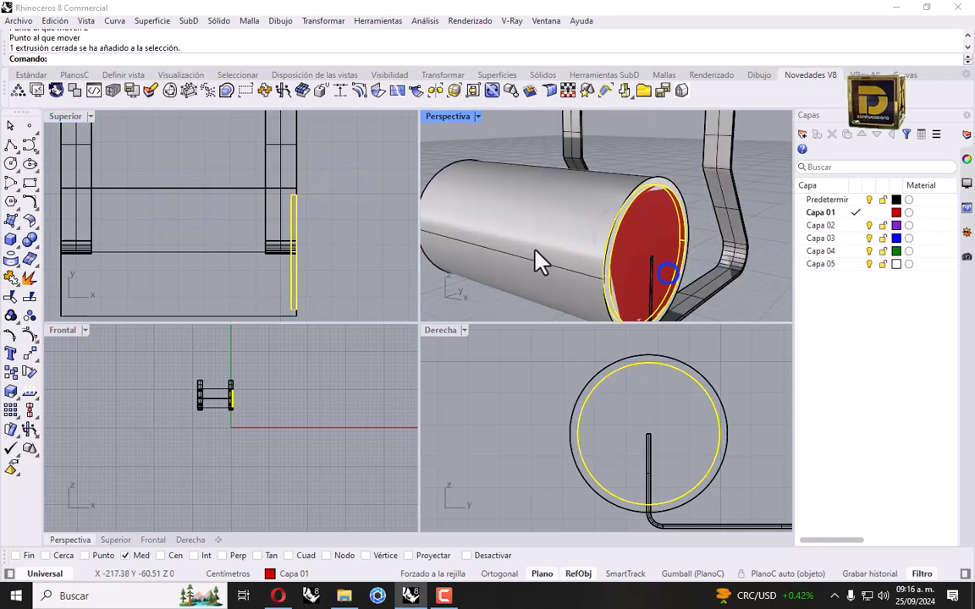
scroll(275, 202, "down", 5)
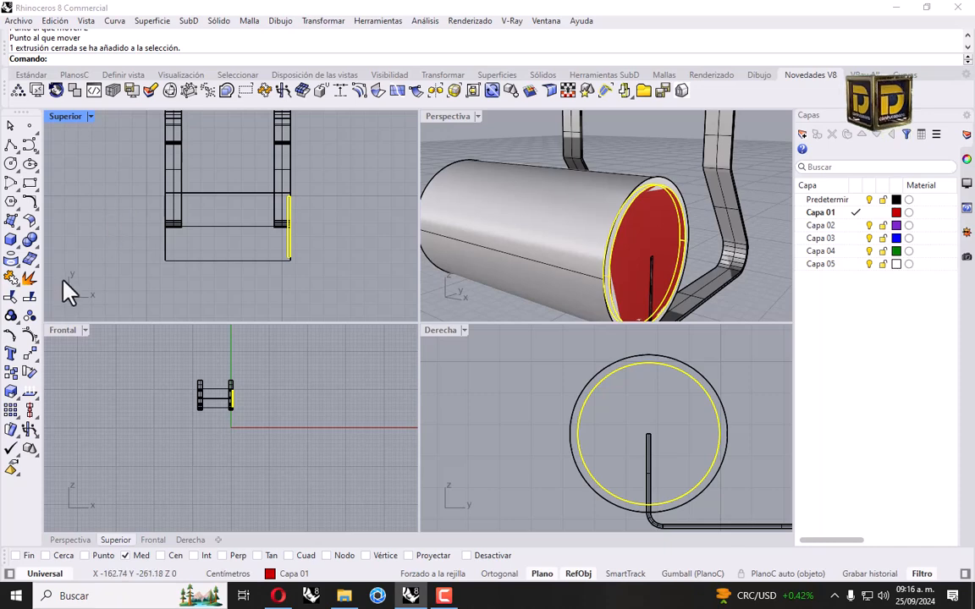
left_click(34, 369)
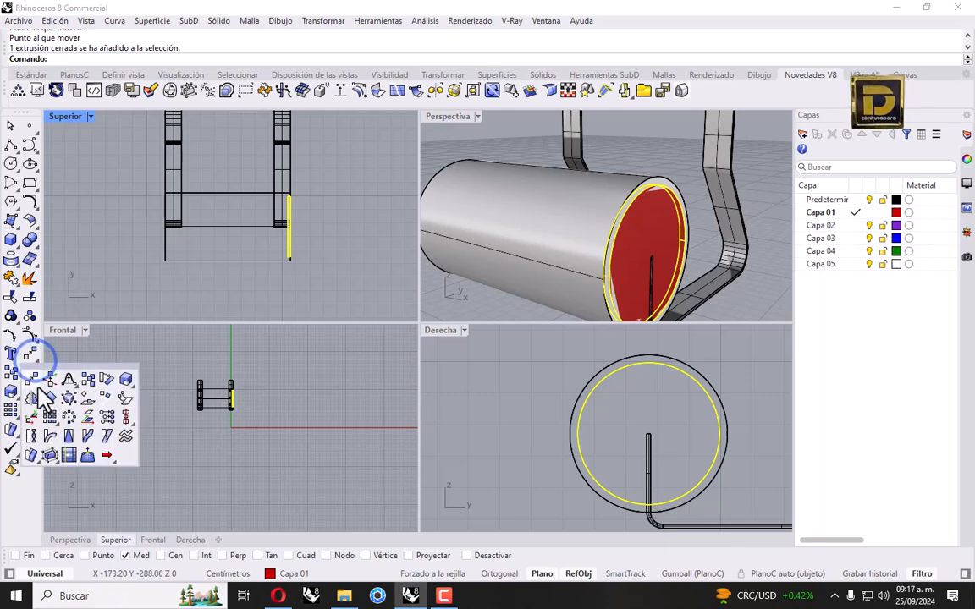
left_click(30, 394)
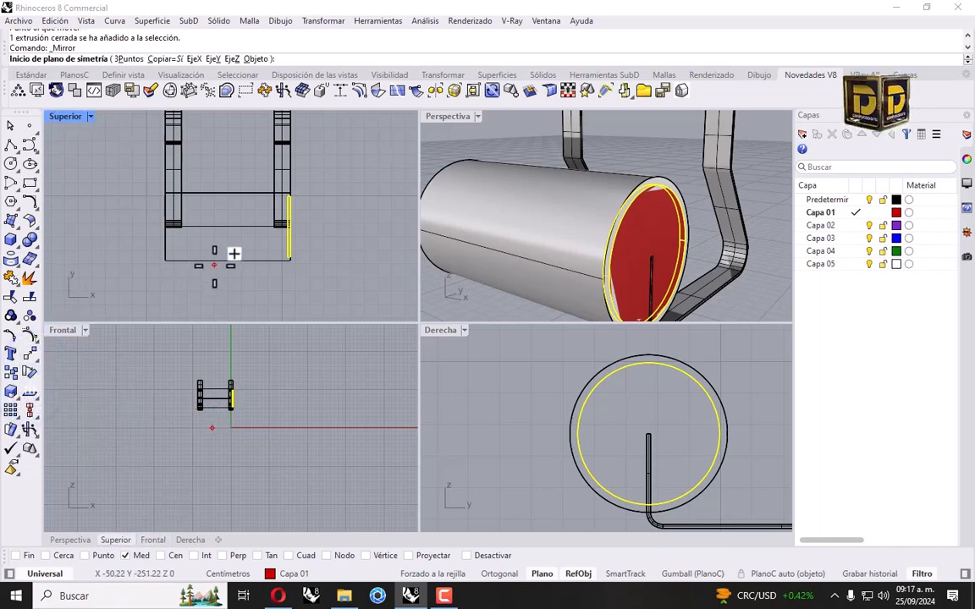
scroll(235, 254, "down", 3)
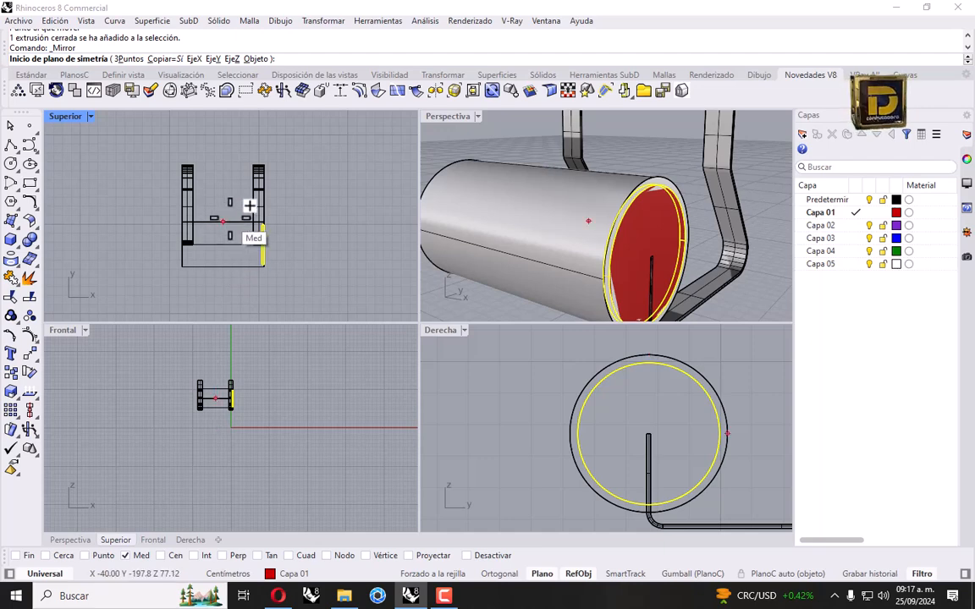
left_click(227, 219)
left_click(226, 168)
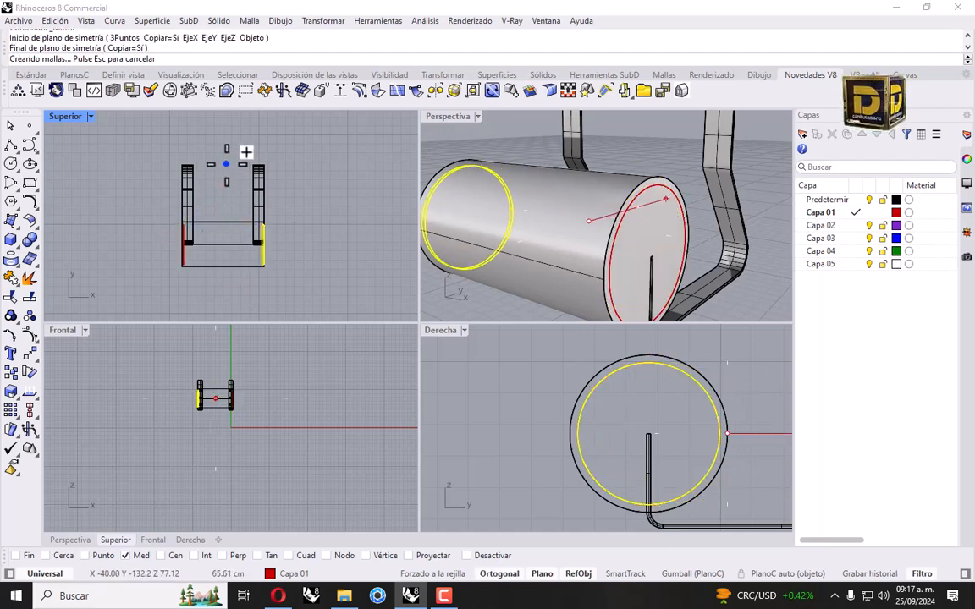
key("Escape")
Scale the large cylinder in one direction from its midpoint in the Top view, bringing its ends to the discs' inner faces.
left_click(509, 200)
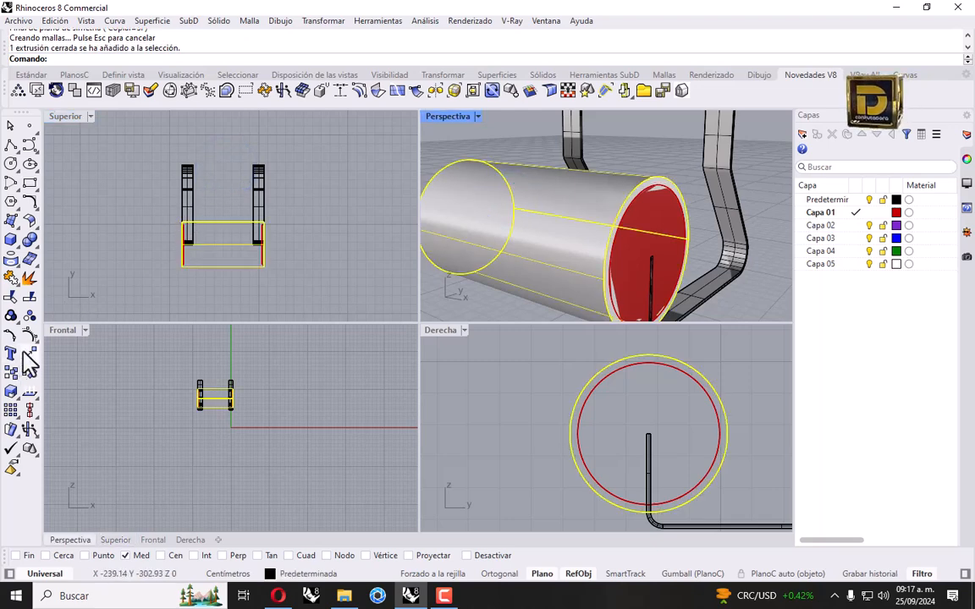
left_click(323, 20)
left_click(353, 97)
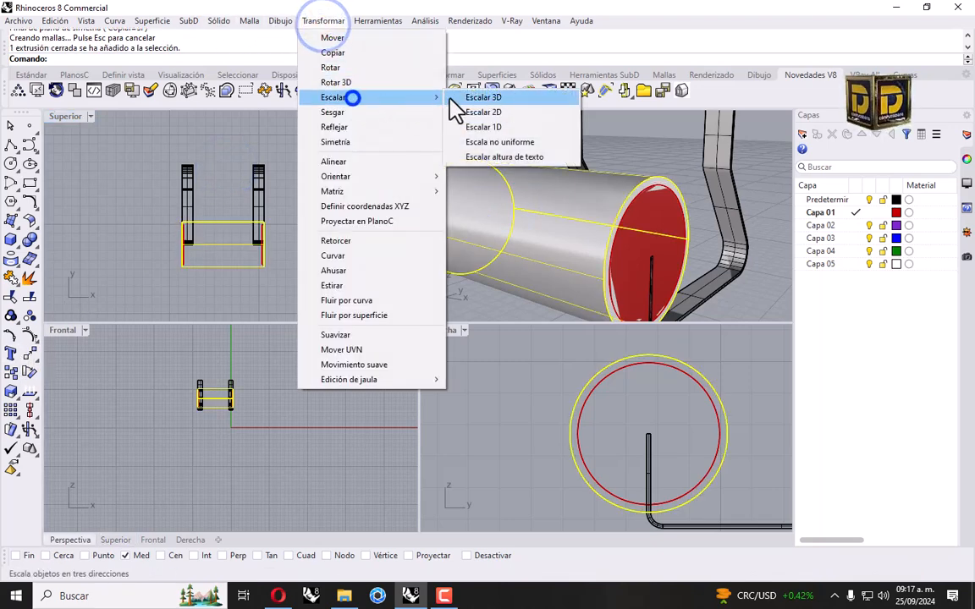
left_click(484, 127)
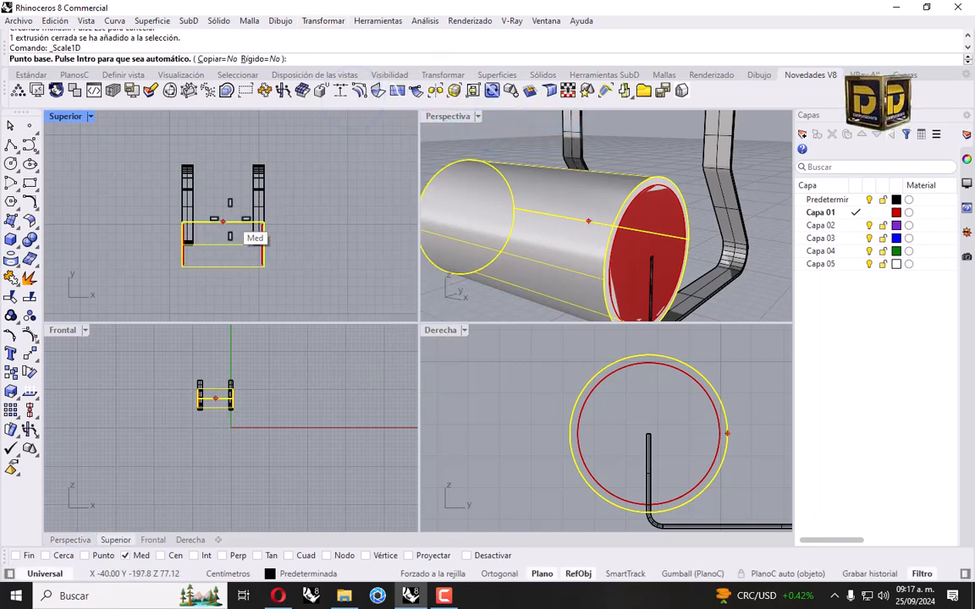
left_click(223, 222)
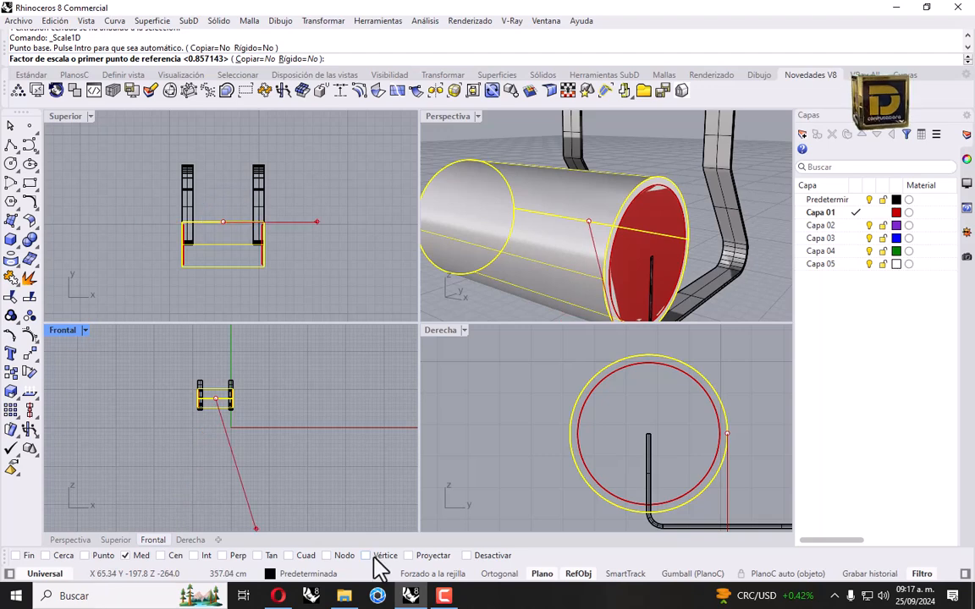
scroll(284, 246, "up", 6)
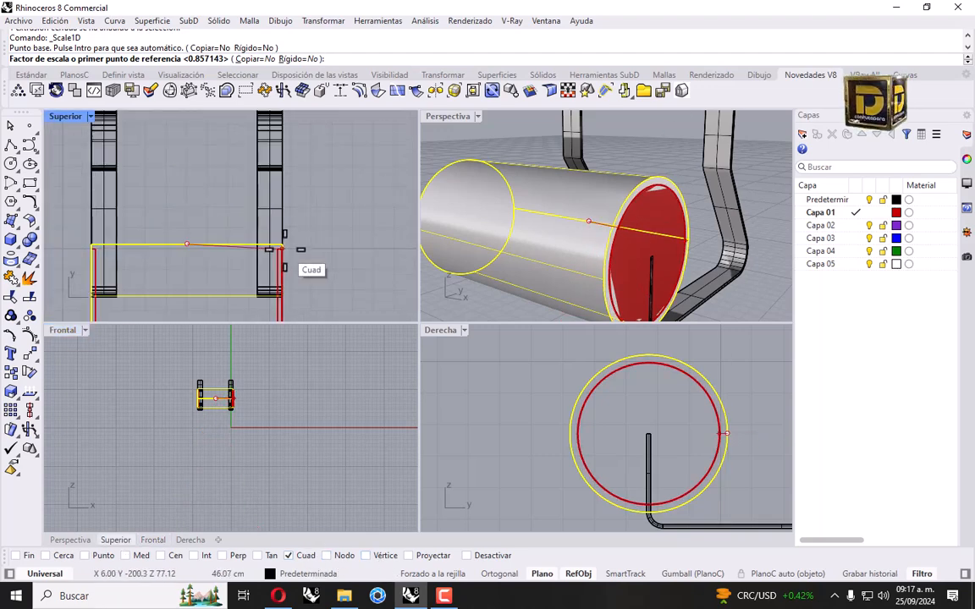
left_click(283, 242)
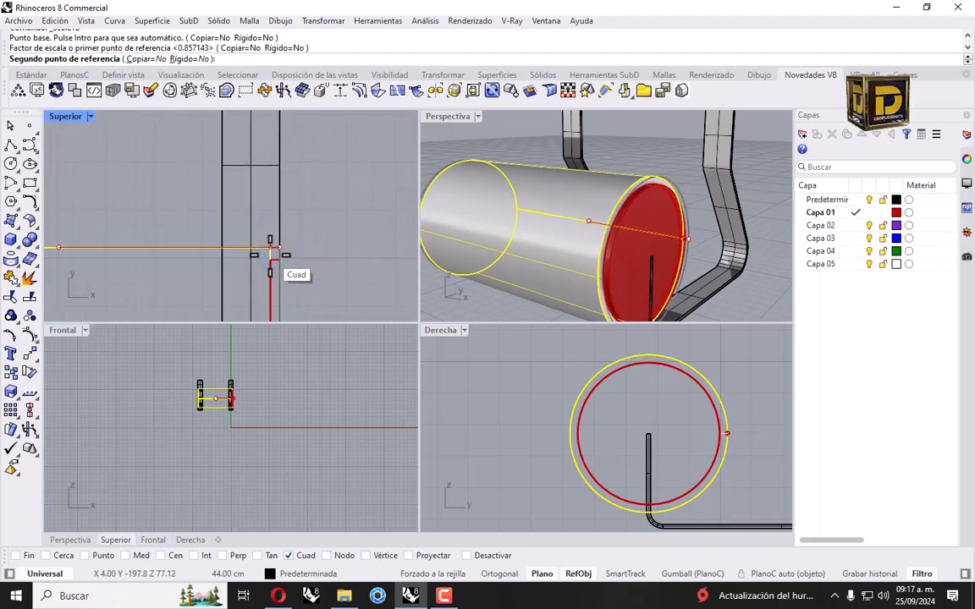
left_click(270, 254)
scroll(330, 234, "down", 5)
scroll(157, 233, "up", 5)
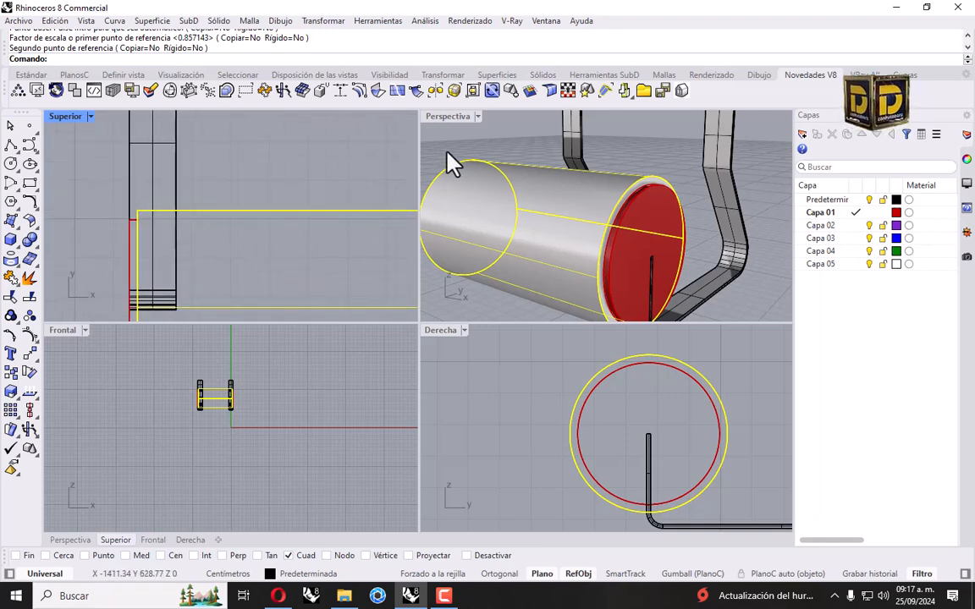
left_click(651, 140)
scroll(645, 174, "down", 5)
right_click_drag(595, 196, 631, 191)
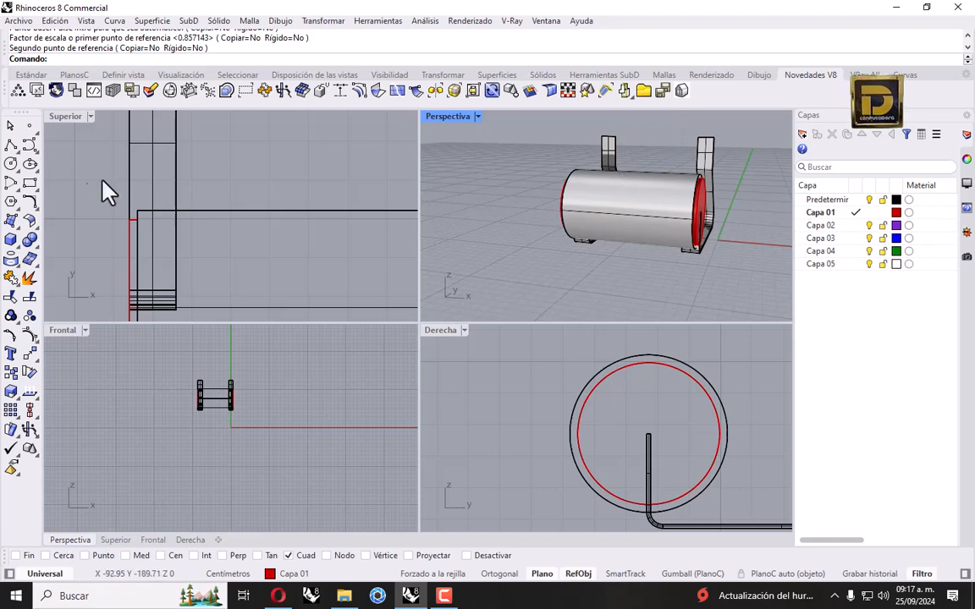
Fillet the circular edges at both ends of the large cylinder with a radius of 3 cm.
left_click(37, 254)
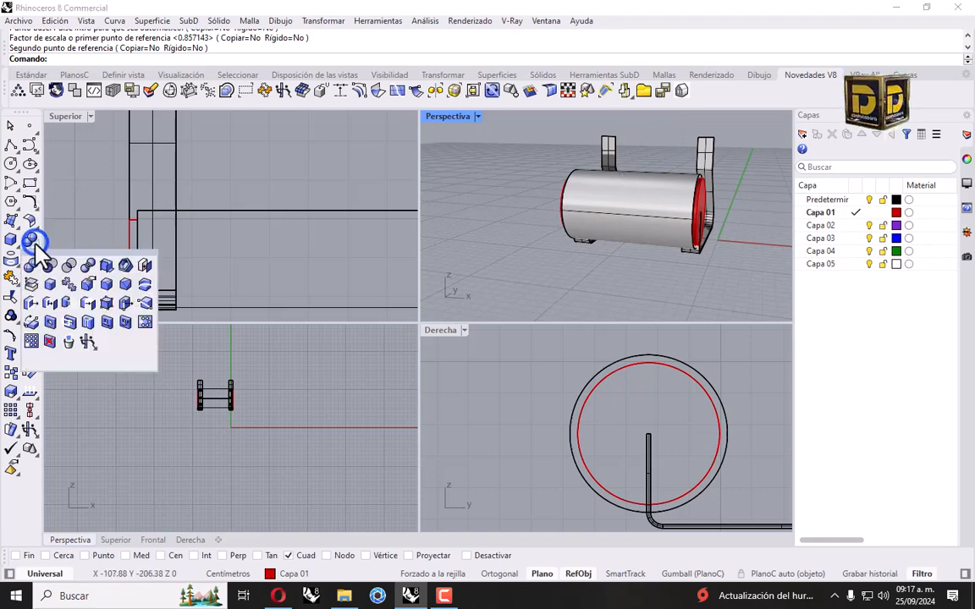
left_click(108, 287)
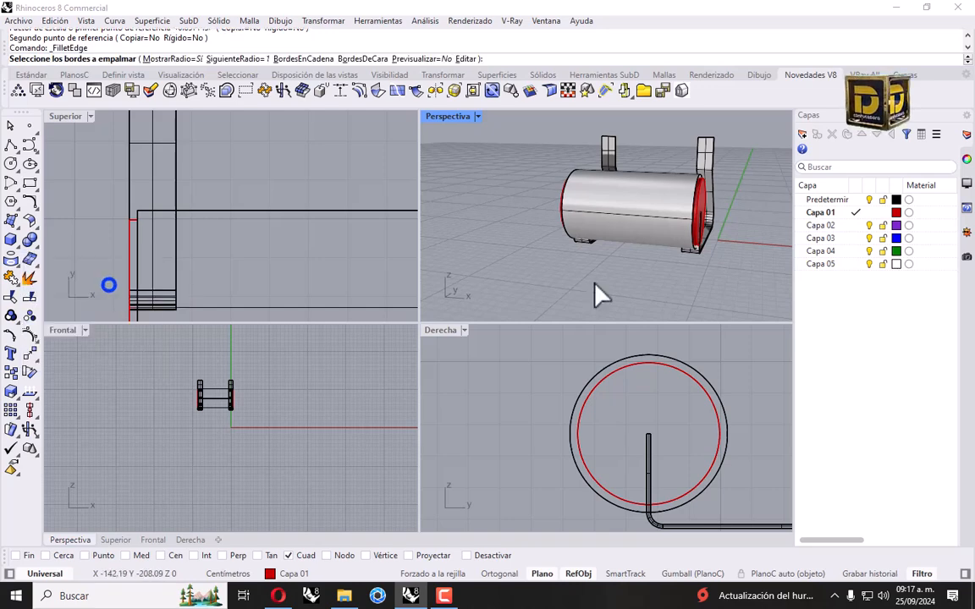
left_click(254, 63)
type("3")
key("Return")
scroll(628, 179, "up", 5)
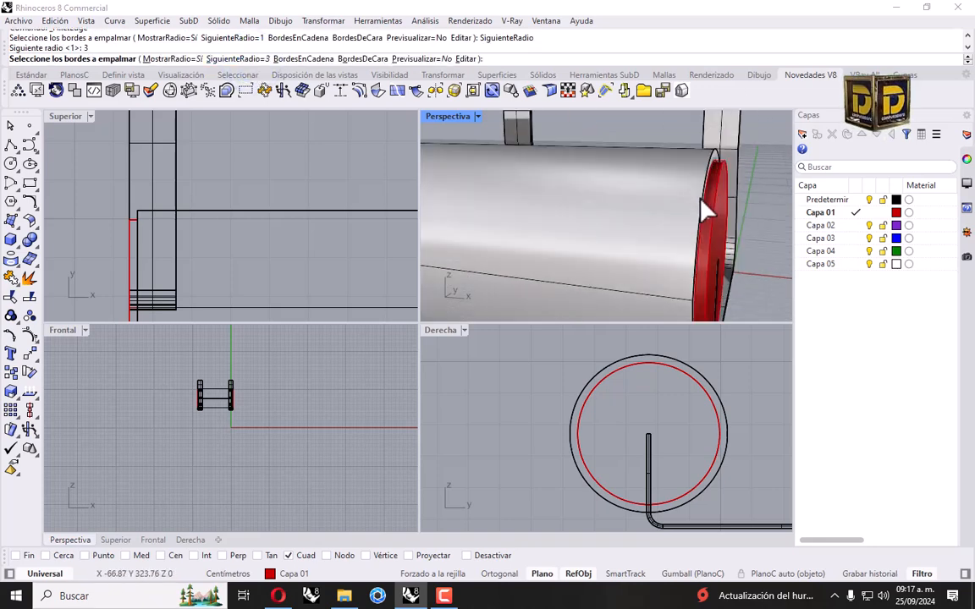
left_click(564, 157)
right_click_drag(564, 156, 596, 187)
left_click(625, 181)
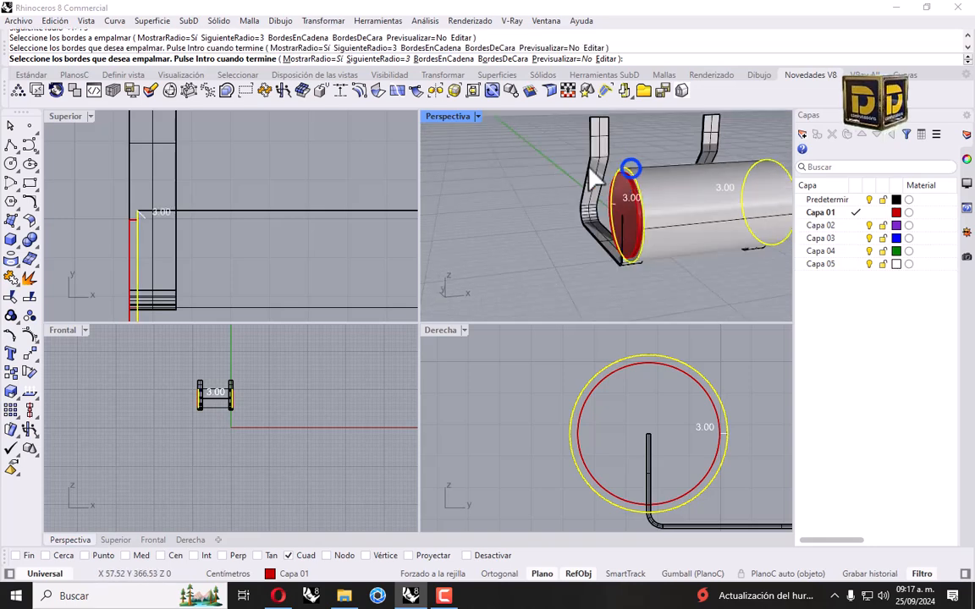
key("Return")
key("Return")
Fillet the outer circular edge of both red discs with a radius of 0.6 cm.
scroll(589, 163, "up", 3)
right_click_drag(701, 181, 647, 174)
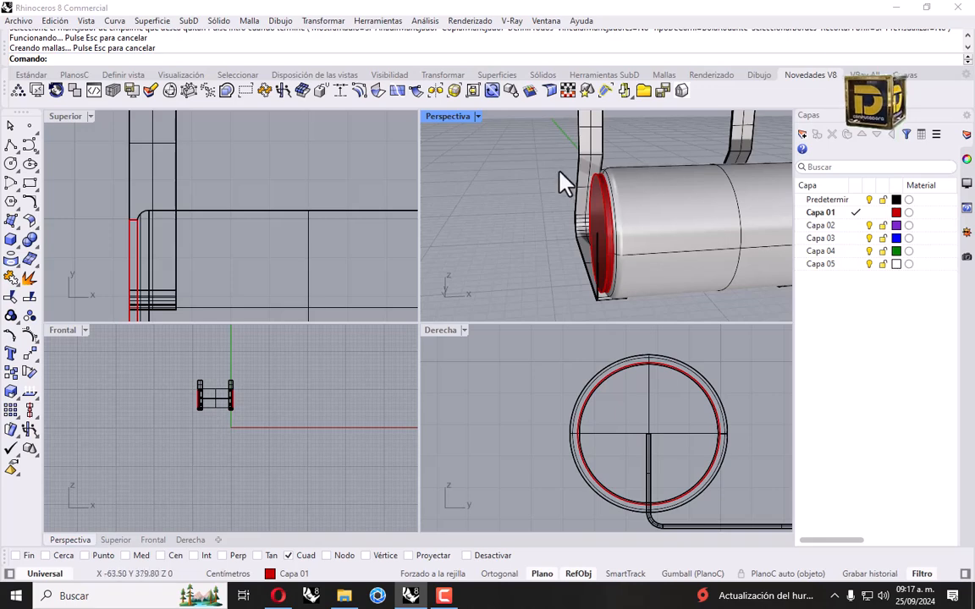
scroll(615, 198, "up", 3)
key("Return")
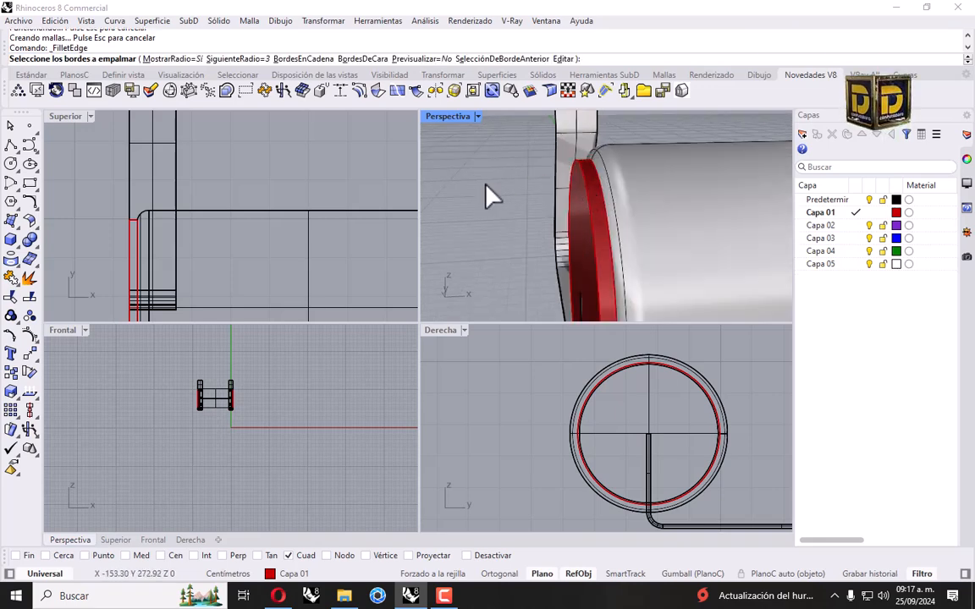
left_click(230, 58)
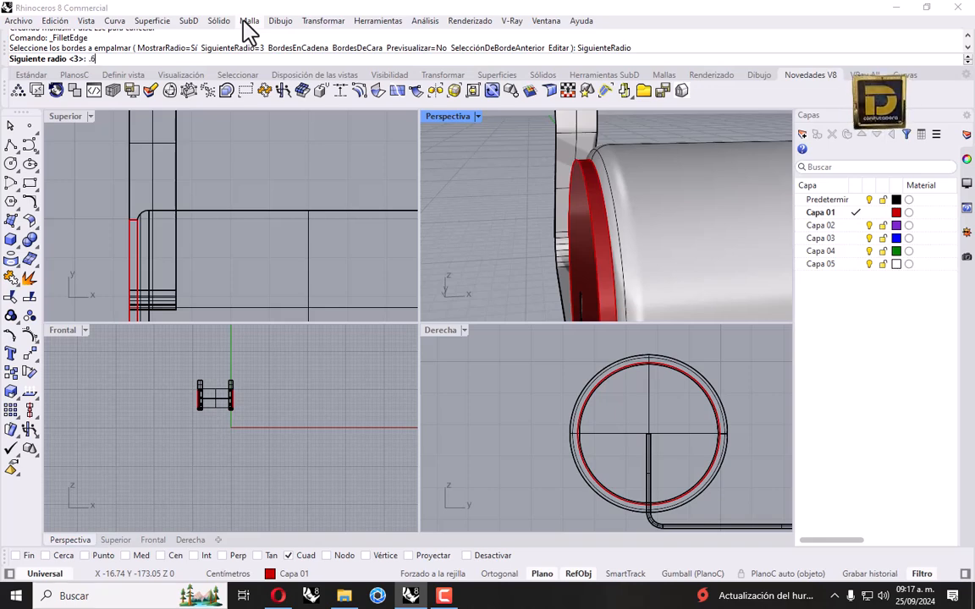
type(".6")
key("Return")
left_click(583, 200)
right_click_drag(585, 195, 643, 210)
key("Return")
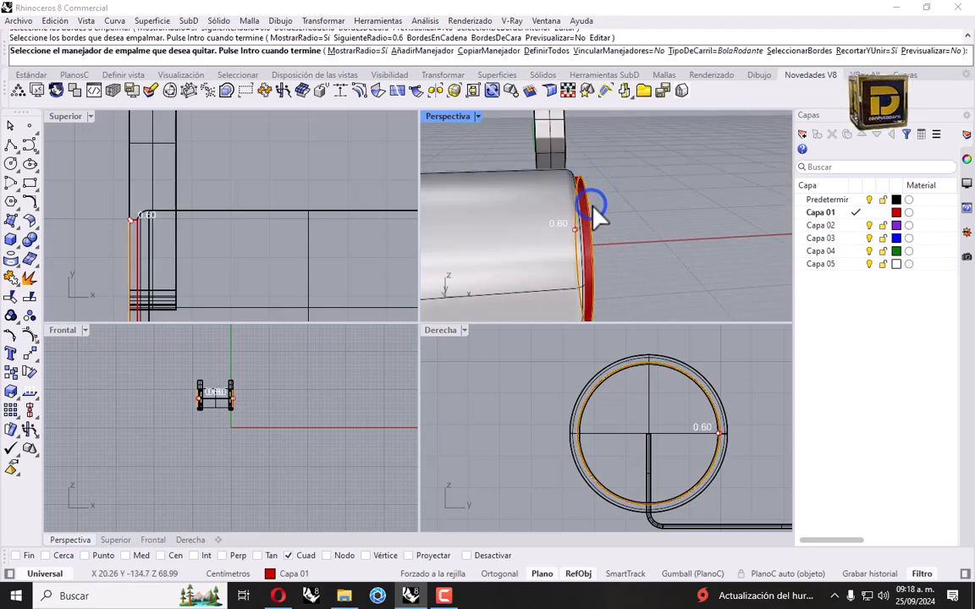
key("Return")
Select the large cylinder together with both red end discs in the Right view.
scroll(573, 227, "down", 5)
scroll(518, 231, "up", 3)
right_click_drag(518, 231, 523, 213)
scroll(573, 235, "down", 3)
right_click_drag(573, 236, 631, 232)
scroll(690, 451, "down", 5)
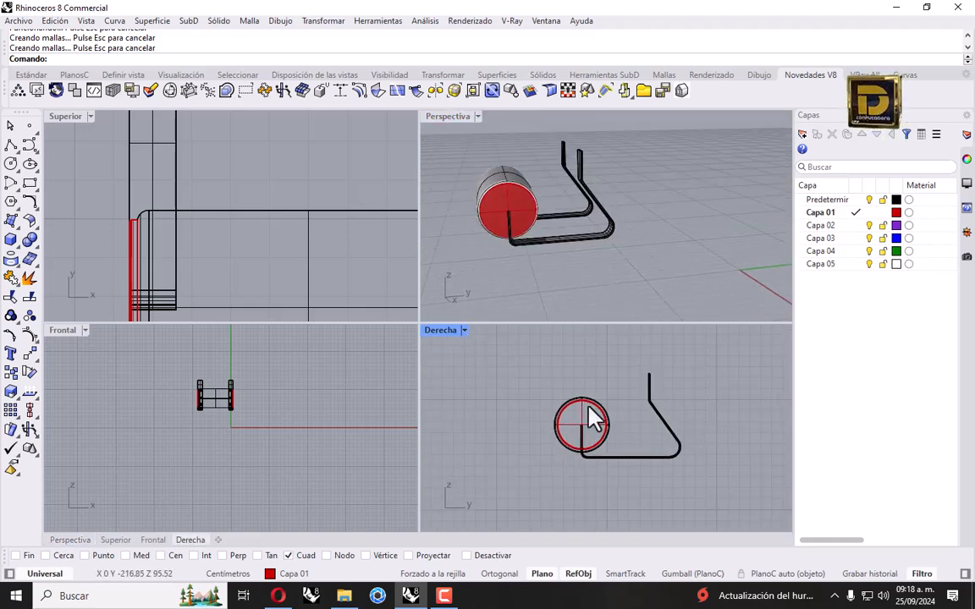
left_click_drag(593, 393, 587, 395)
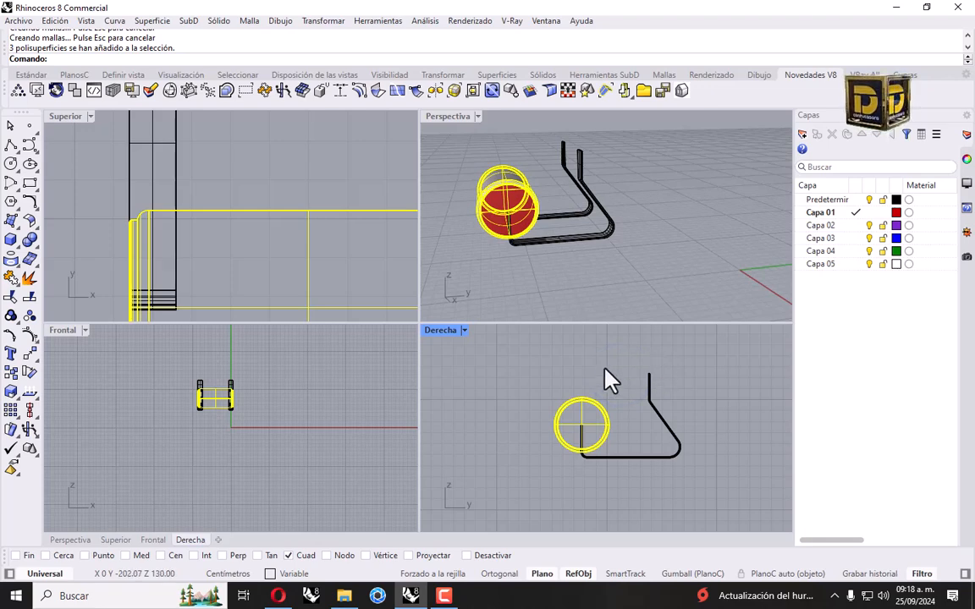
Try to move the cylinder and discs between the strip-end midpoints, from the short upright to the tall backrest end, using midpoint snap.
left_click(10, 333)
scroll(592, 419, "up", 3)
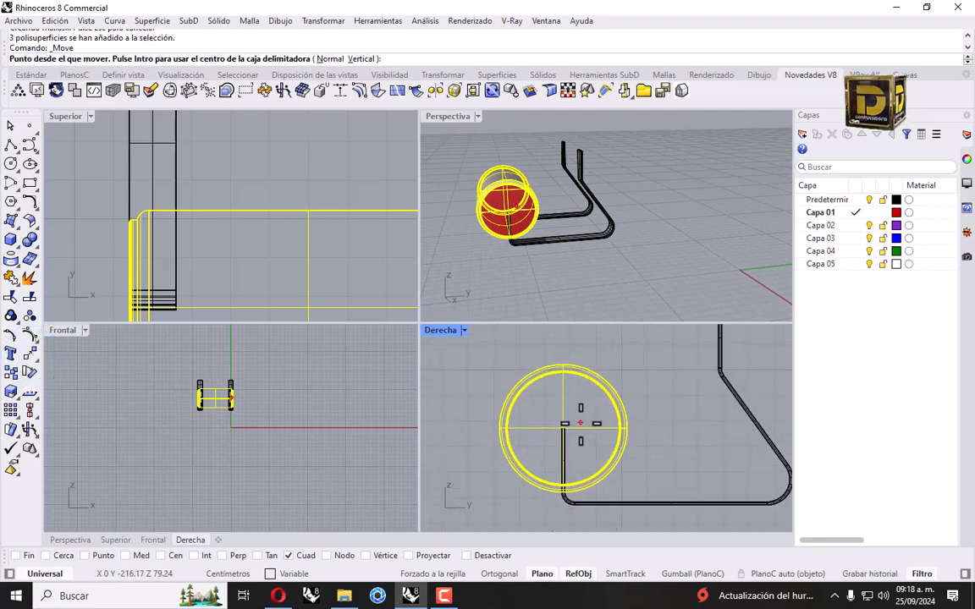
scroll(581, 423, "up", 3)
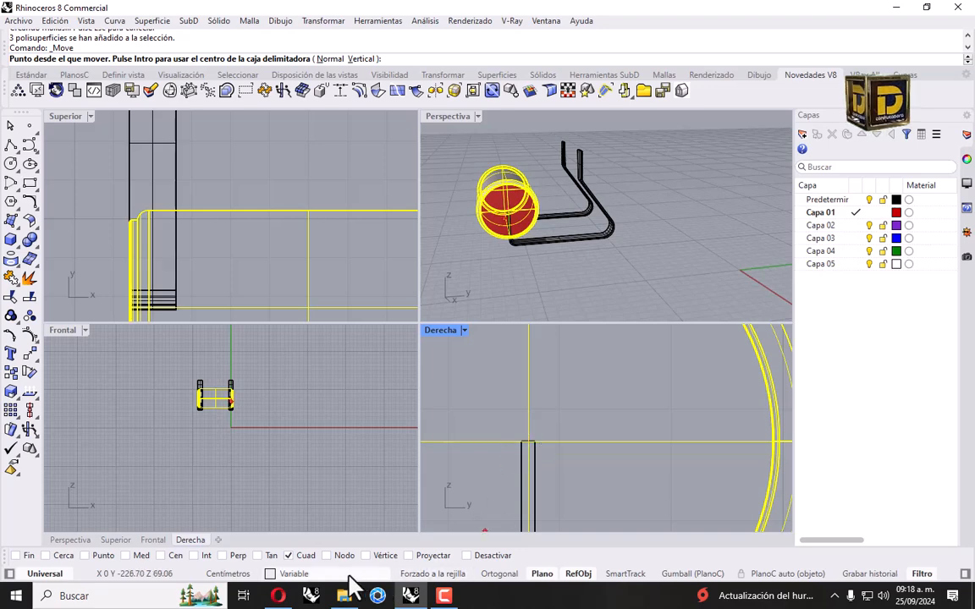
left_click(290, 555)
left_click(138, 555)
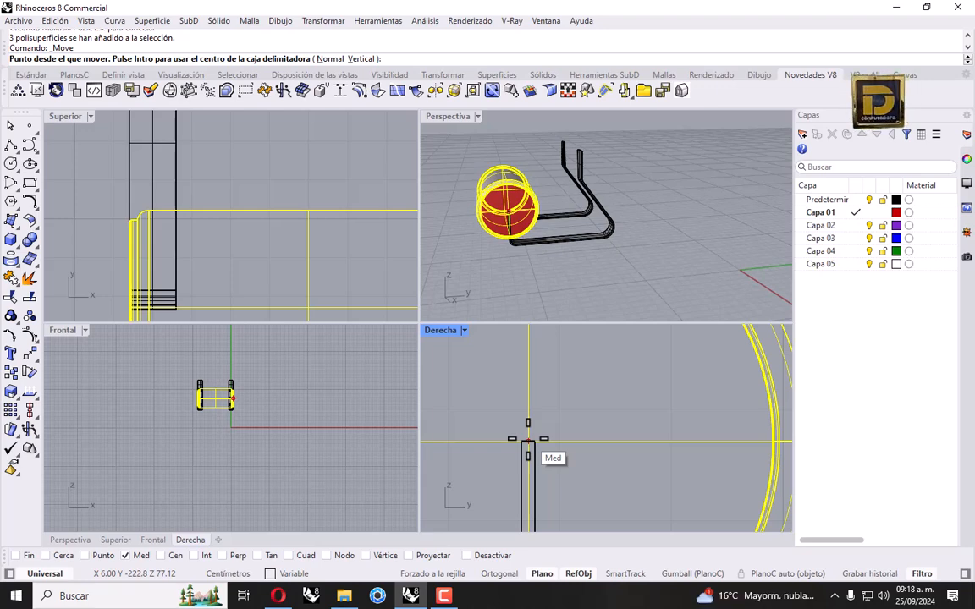
left_click(529, 440)
scroll(523, 435, "down", 5)
scroll(620, 389, "up", 4)
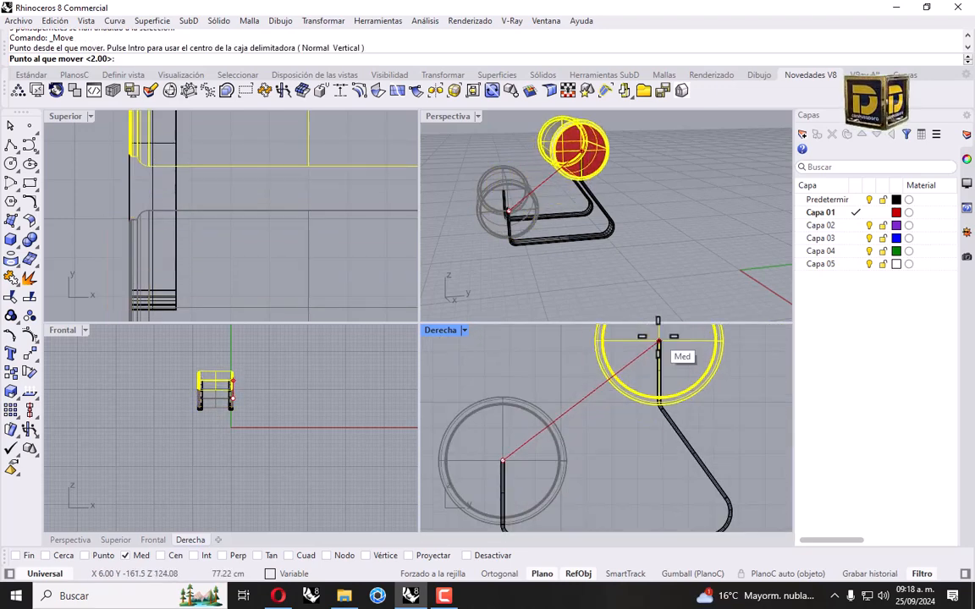
left_click(653, 341)
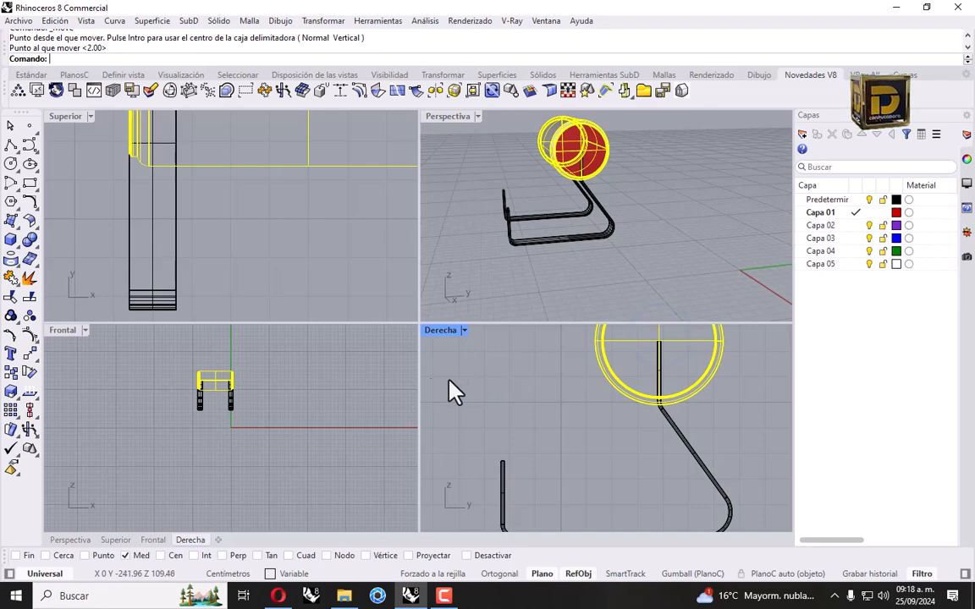
key("ctrl+z")
Copy the selected cylinder and discs in the Right view from the short upright's end to the midpoint of the strip's upper end.
left_click(28, 373)
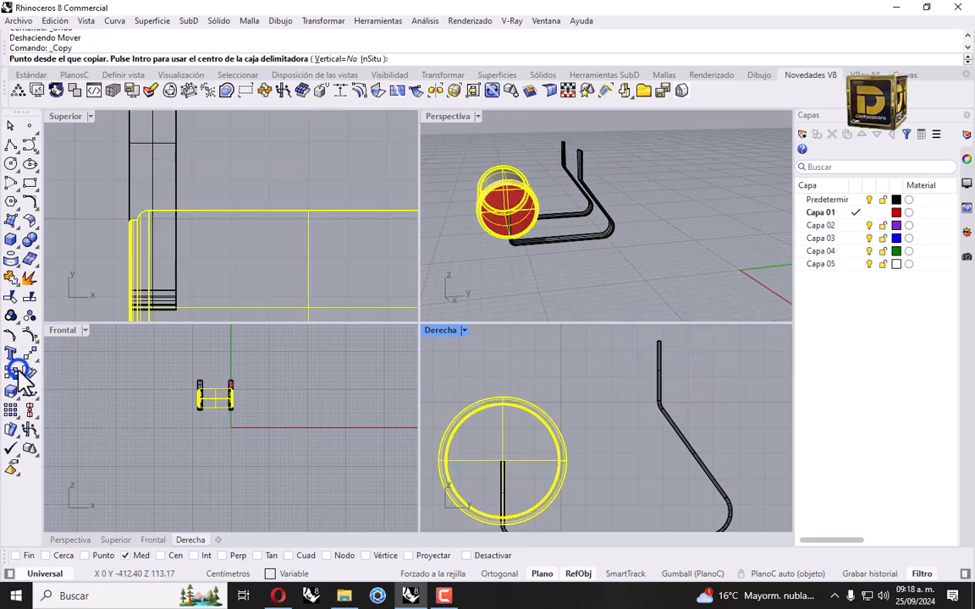
left_click(502, 454)
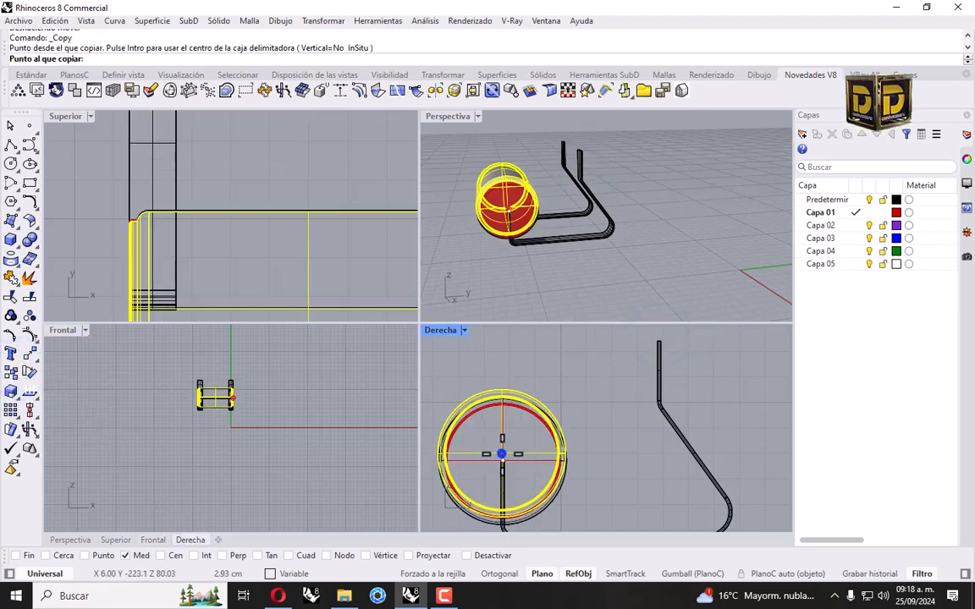
left_click(661, 343)
key("Return")
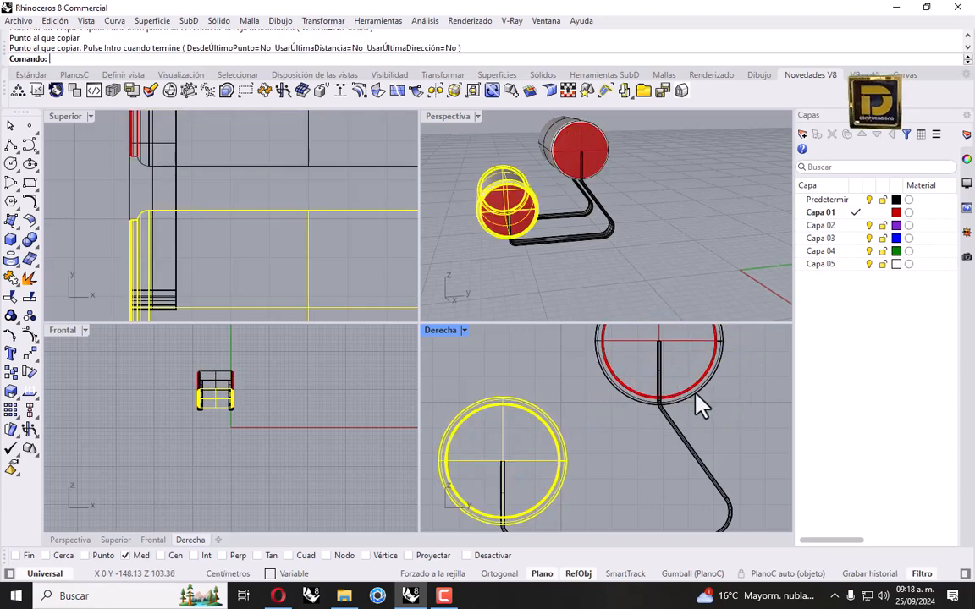
left_click(609, 414)
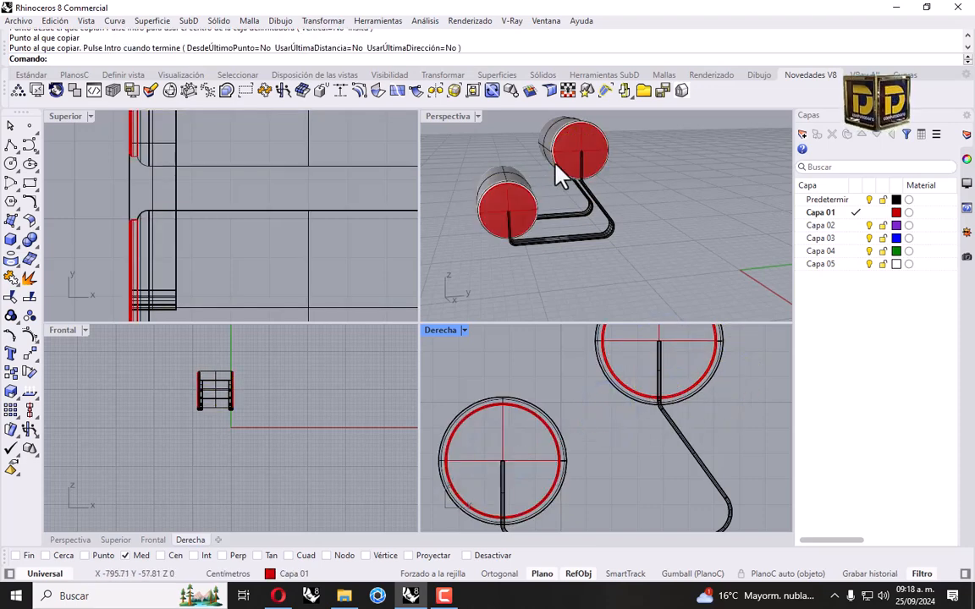
Maximize the Perspective viewport and examine both cylinders on the bent strips from several angles.
right_click_drag(563, 182, 642, 174)
double_click(455, 119)
right_click_drag(496, 251, 382, 227)
scroll(484, 342, "down", 5)
scroll(484, 342, "up", 5)
right_click_drag(483, 342, 479, 300)
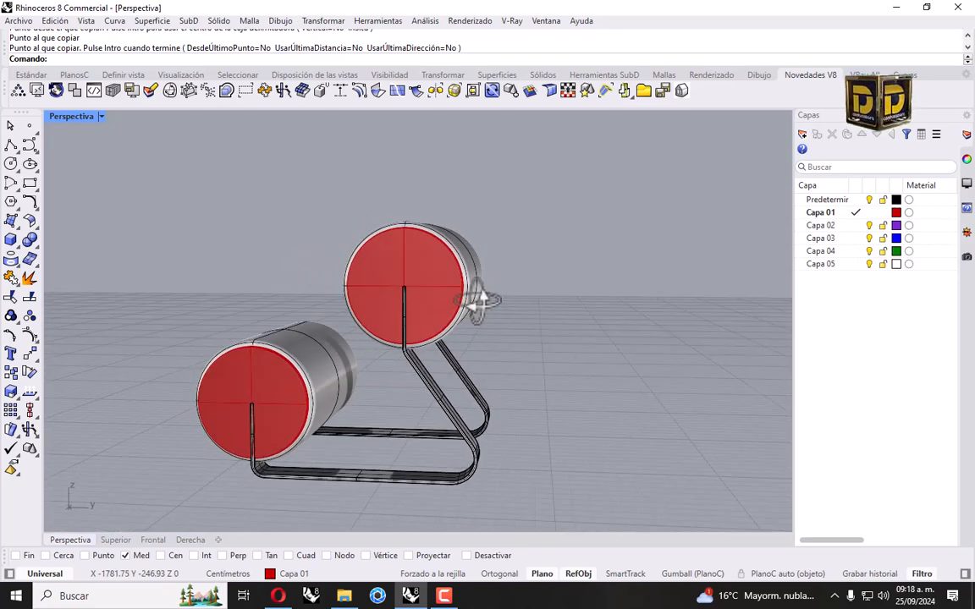
Inspect the lower cylinder's placement on the bent strips from the side and front in the Perspective view.
mouse_move(359, 277)
right_mouse_down()
mouse_move(408, 270)
mouse_move(367, 280)
right_mouse_up()
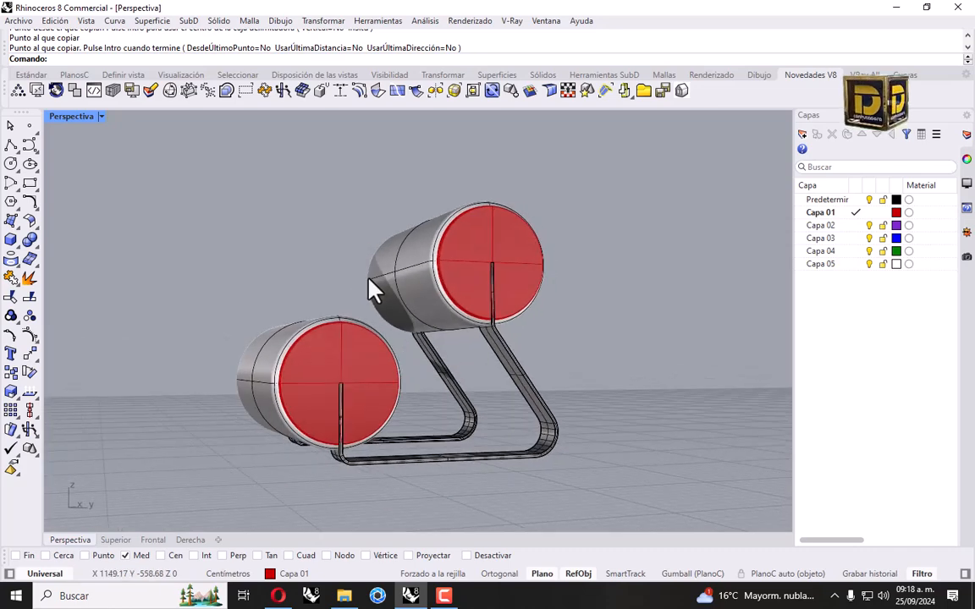
right_click_drag(368, 331, 339, 327)
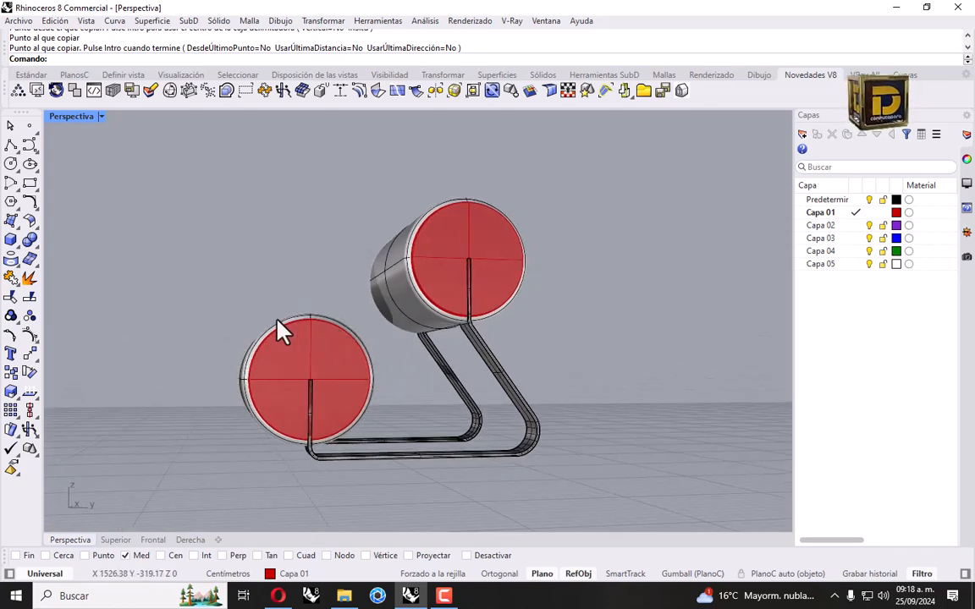
left_click(277, 319)
left_click(94, 207)
right_click_drag(181, 229, 262, 277)
left_click(305, 398)
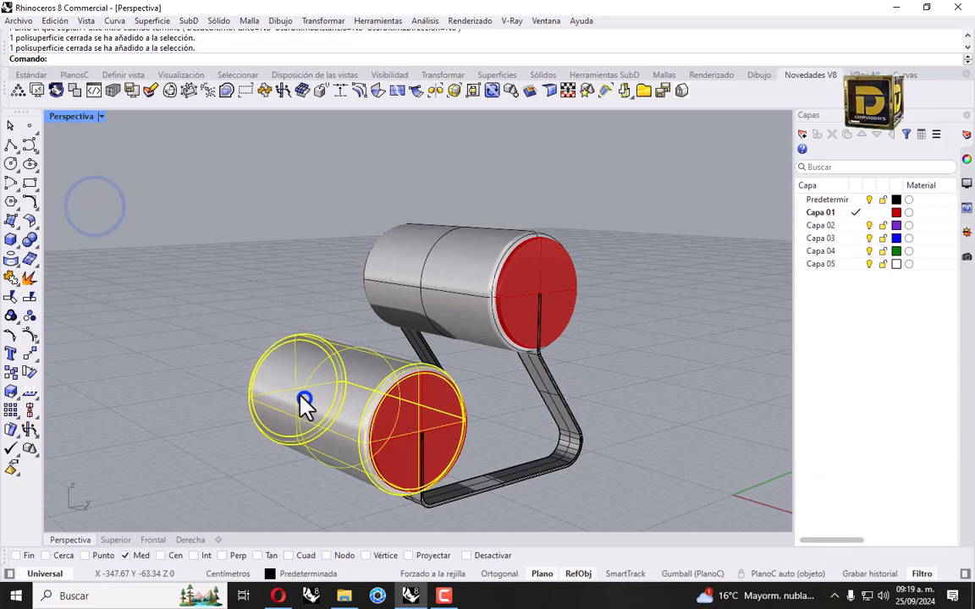
right_click_drag(457, 444, 427, 358)
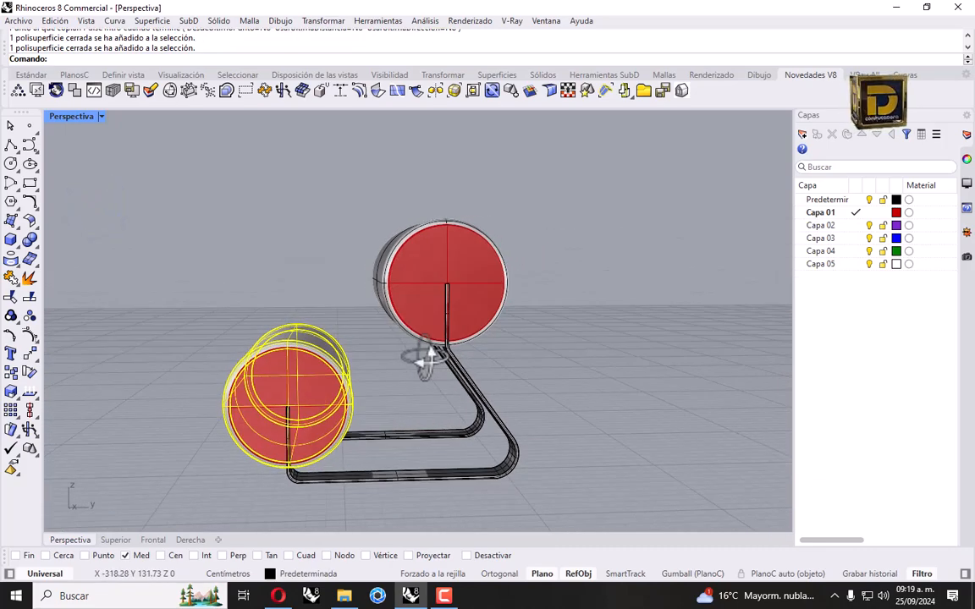
Select the upper cylinder together with its two red end discs and hide them.
left_click(555, 368)
left_click_drag(566, 404, 475, 486)
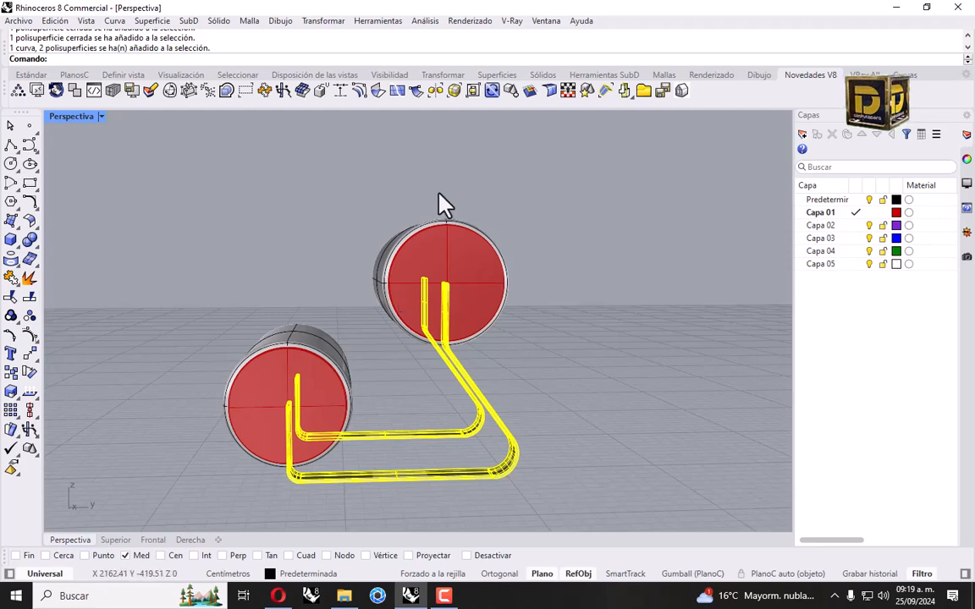
left_click_drag(496, 153, 431, 257)
left_click(29, 75)
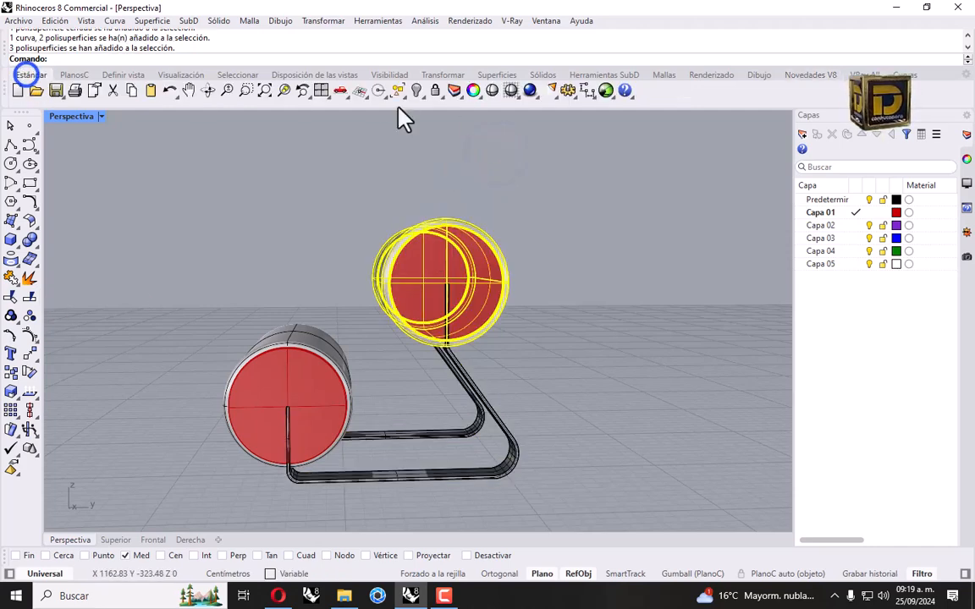
left_click(415, 91)
Shorten both bent strips slightly with Scale1D along the horizontal in the Right view, using the short upright's top endpoint as base.
left_click_drag(553, 303, 458, 507)
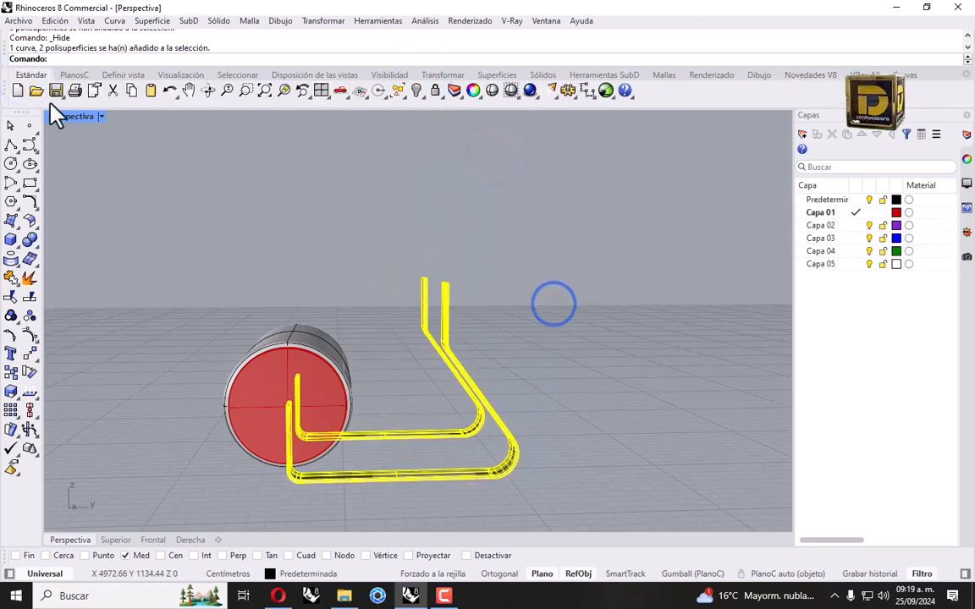
double_click(71, 116)
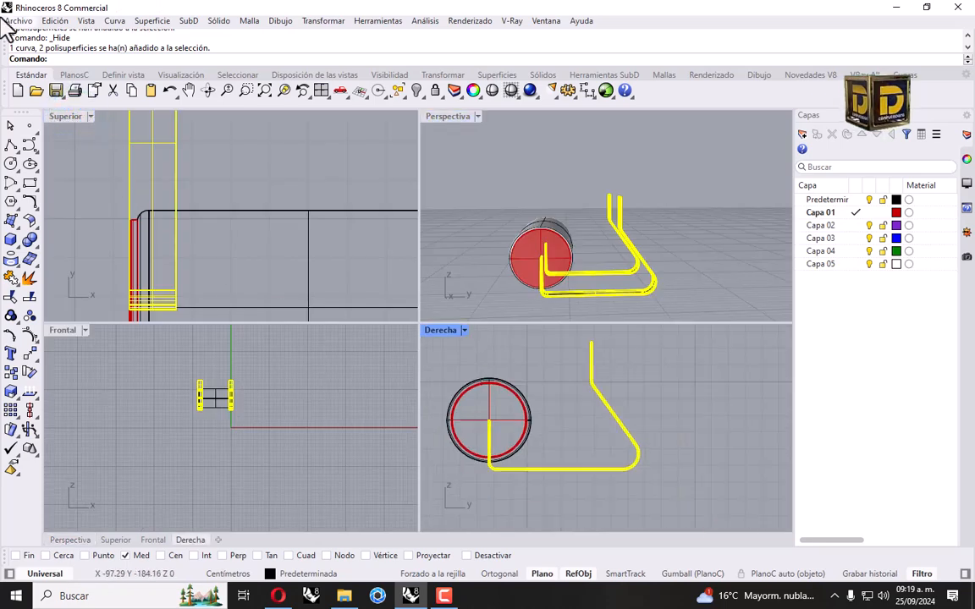
left_click(321, 21)
left_click(360, 99)
left_click(498, 128)
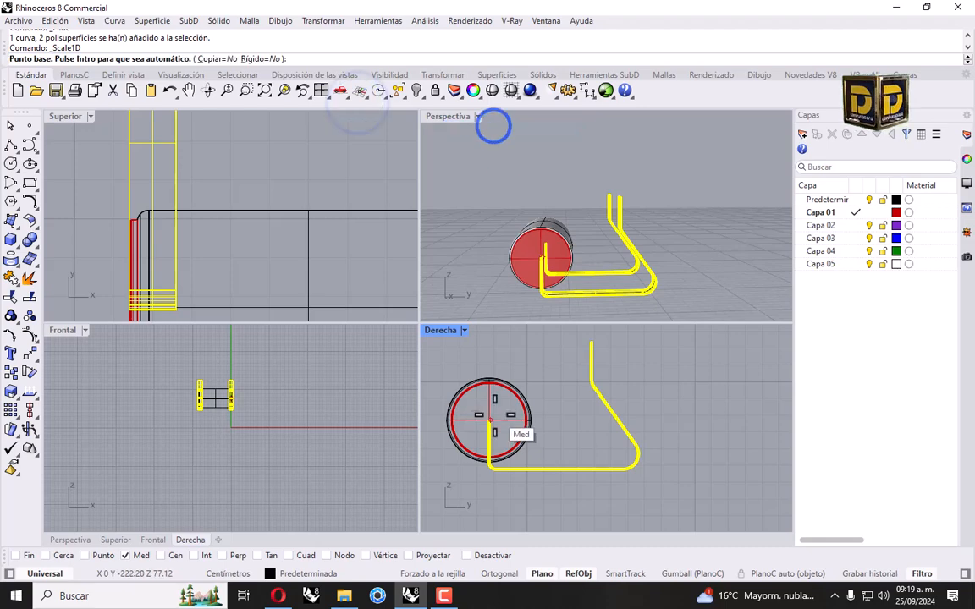
scroll(489, 416, "up", 5)
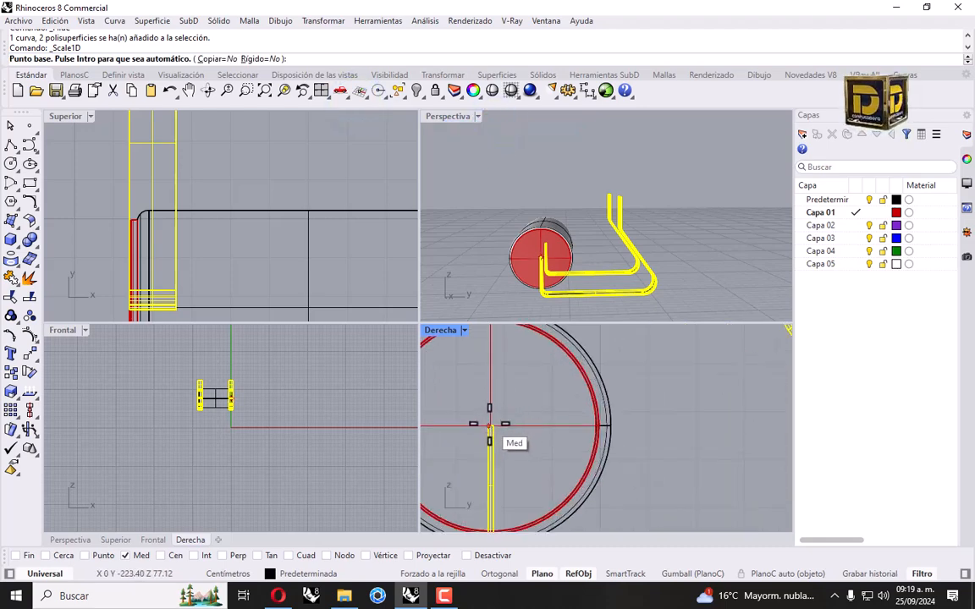
right_click(20, 557)
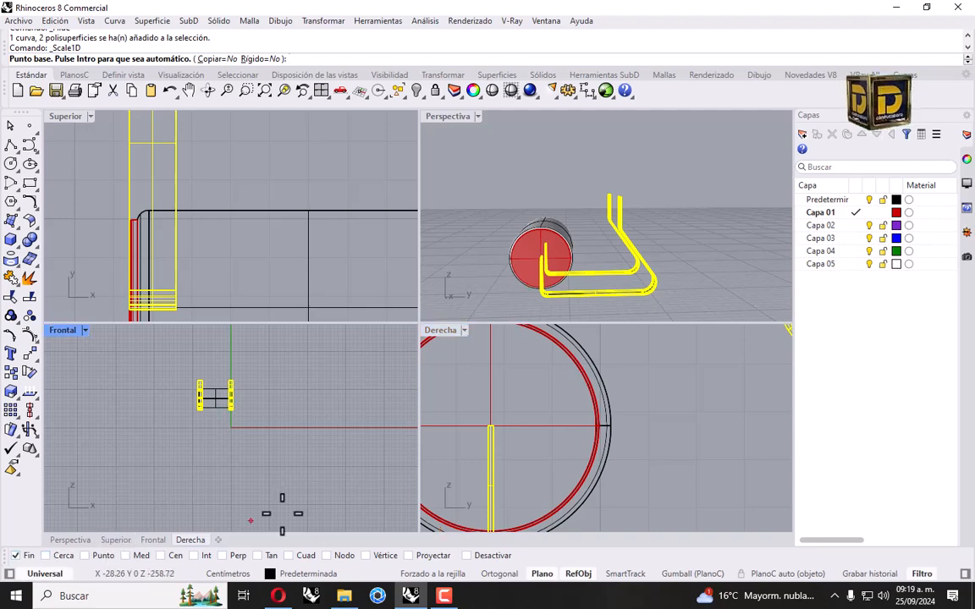
left_click(486, 426)
scroll(486, 395, "down", 8)
scroll(576, 399, "up", 3)
left_click(583, 401)
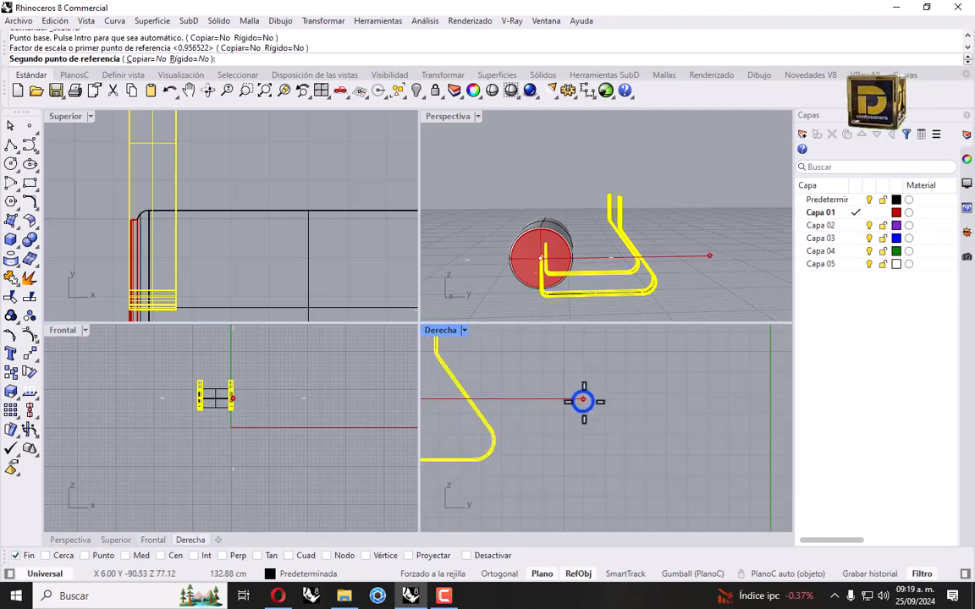
scroll(580, 403, "down", 1)
right_click_drag(565, 402, 610, 403, "shift")
left_click(611, 404, "shift")
left_click(579, 368)
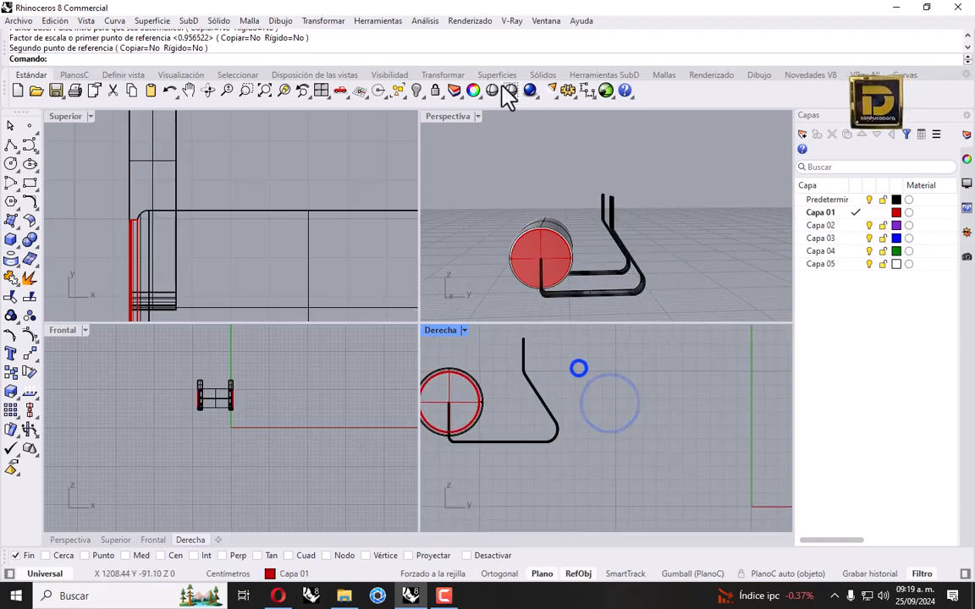
Show the hidden upper cylinder and discs again and shift them clear of the strips in the Right view.
right_click(414, 91)
scroll(525, 406, "down", 2)
left_click_drag(485, 369, 608, 487)
left_click_drag(552, 428, 594, 405)
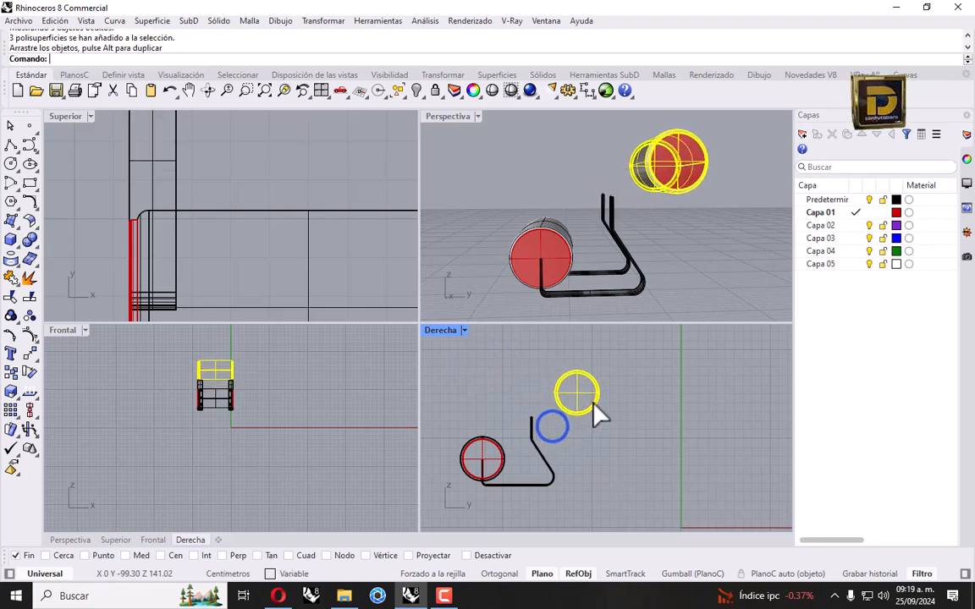
left_click(630, 398)
Move the upper cylinder and its discs by their centre to the midpoint of the strips' upper end in the Right view.
left_click_drag(536, 357, 633, 429)
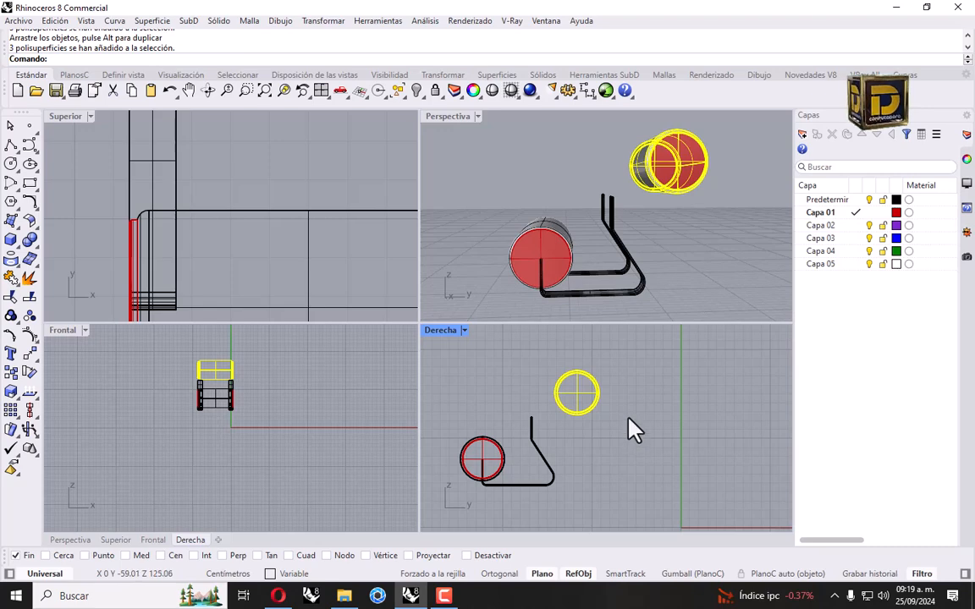
double_click(455, 330)
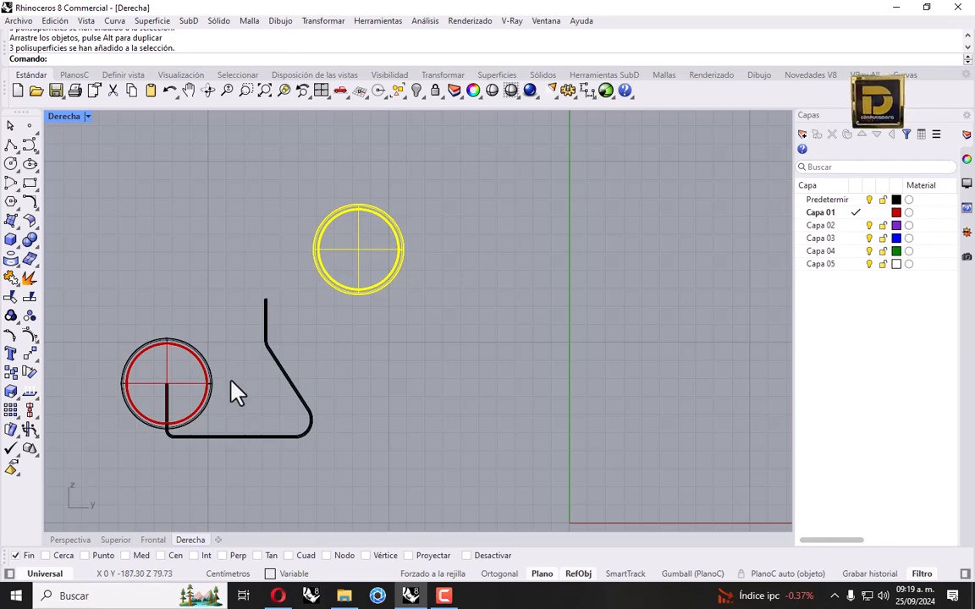
left_click(29, 355)
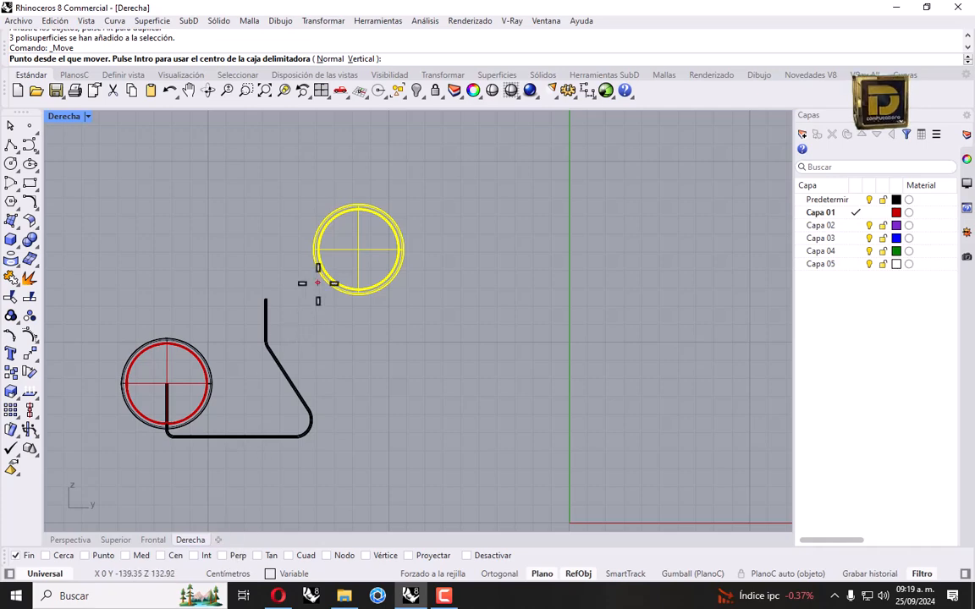
left_click(168, 556)
left_click(370, 284)
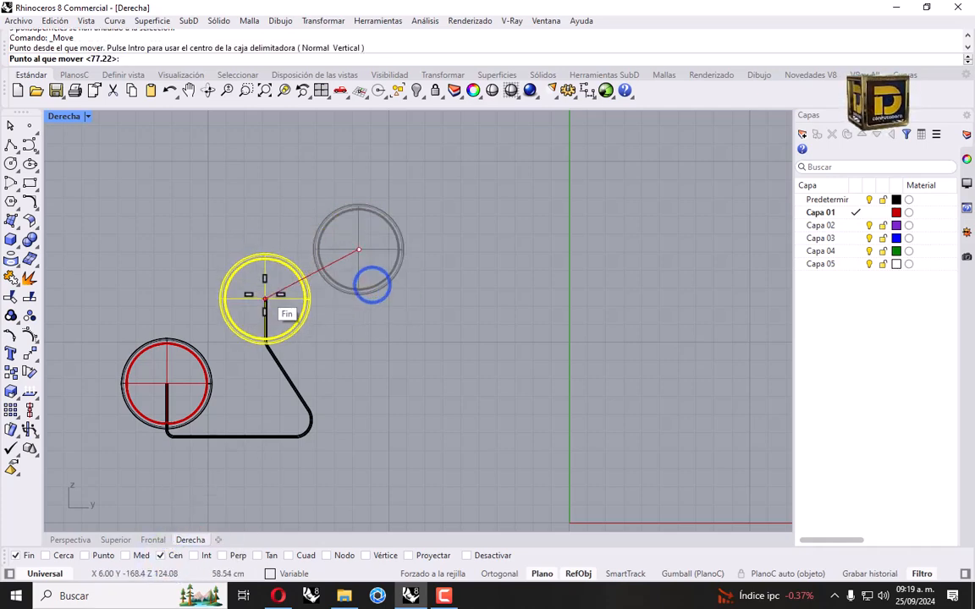
scroll(268, 296, "up", 3)
right_click(139, 560)
scroll(282, 305, "up", 10)
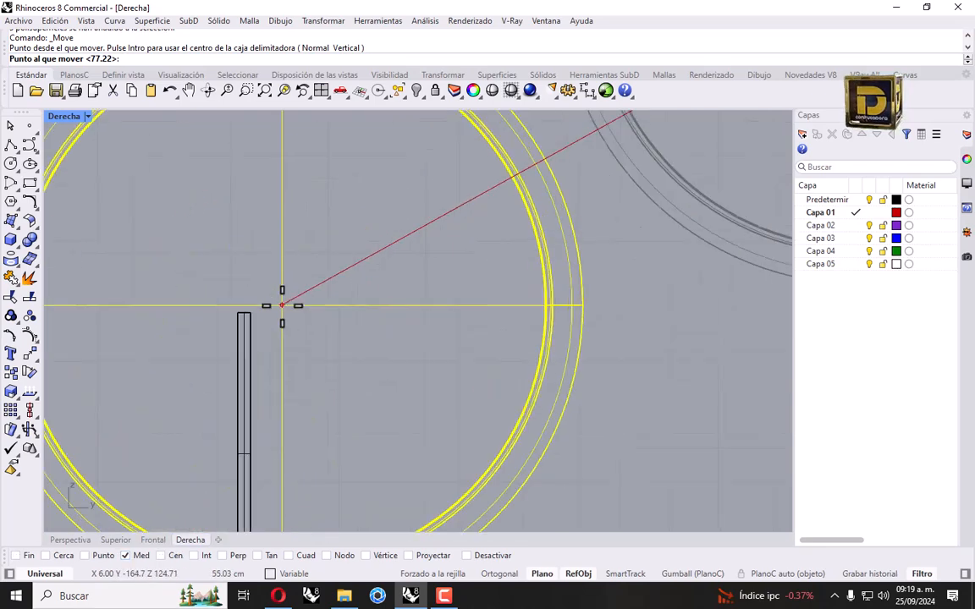
left_click(239, 312)
left_click(295, 238)
scroll(322, 252, "down", 8)
scroll(296, 258, "down", 5)
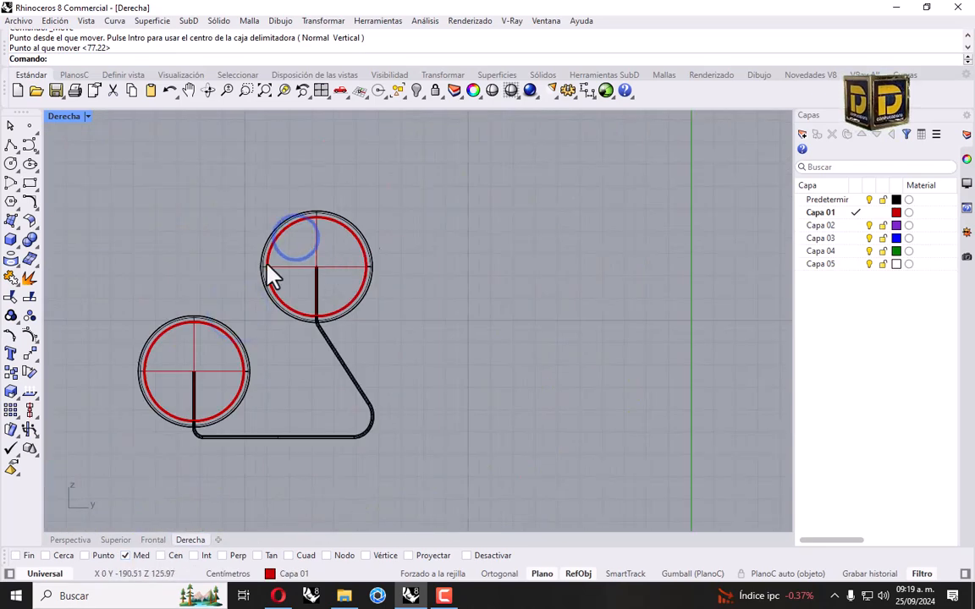
Restore the four-viewport layout and examine the assembled seat from several angles in the Perspective view.
double_click(68, 118)
right_click_drag(569, 205, 649, 197)
scroll(585, 178, "up", 6)
scroll(499, 161, "down", 6)
right_click_drag(535, 165, 583, 225)
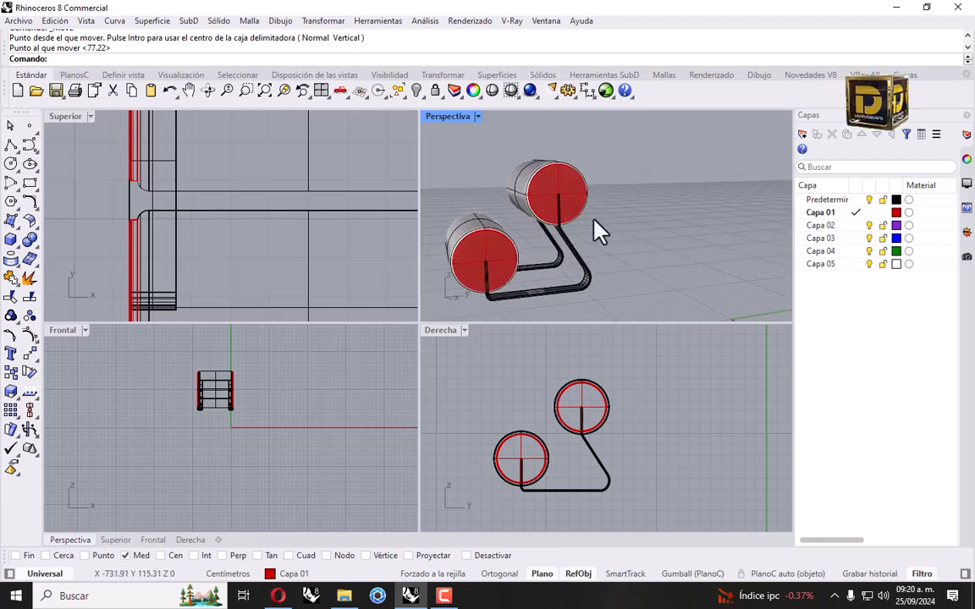
scroll(559, 218, "down", 3)
right_click_drag(479, 206, 520, 210)
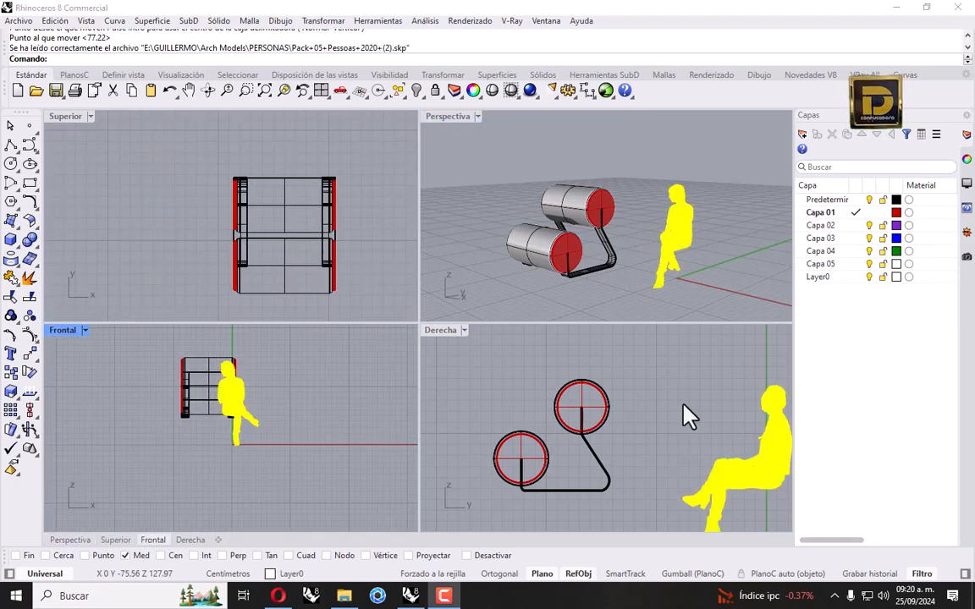
Bring the imported seated figure over to the seat in the Right view and centre it across the cylinders in the Top view.
left_click(684, 404)
scroll(668, 418, "down", 3)
left_click(689, 416)
left_click_drag(690, 416, 567, 393)
scroll(310, 258, "up", 4)
right_click_drag(371, 308, 376, 237)
scroll(373, 243, "down", 4)
left_click_drag(367, 245, 336, 214)
Adjust the seated figure in the Right view so it rests on the lower cylinder with its back against the upper one.
right_click_drag(679, 217, 597, 271)
scroll(563, 401, "up", 5)
right_click_drag(630, 423, 683, 413)
left_click_drag(651, 385, 646, 407)
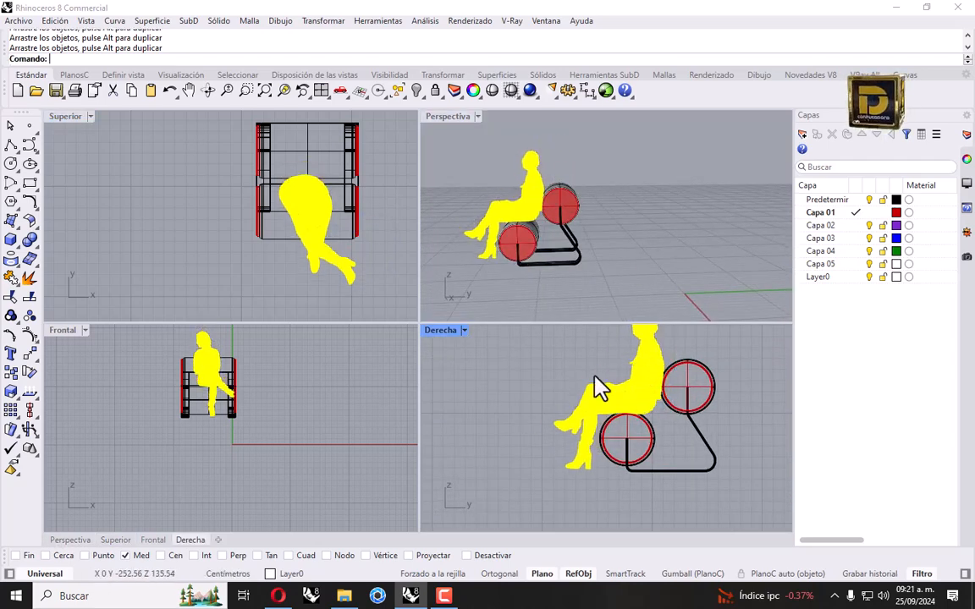
double_click(437, 330)
right_click_drag(413, 242, 411, 277)
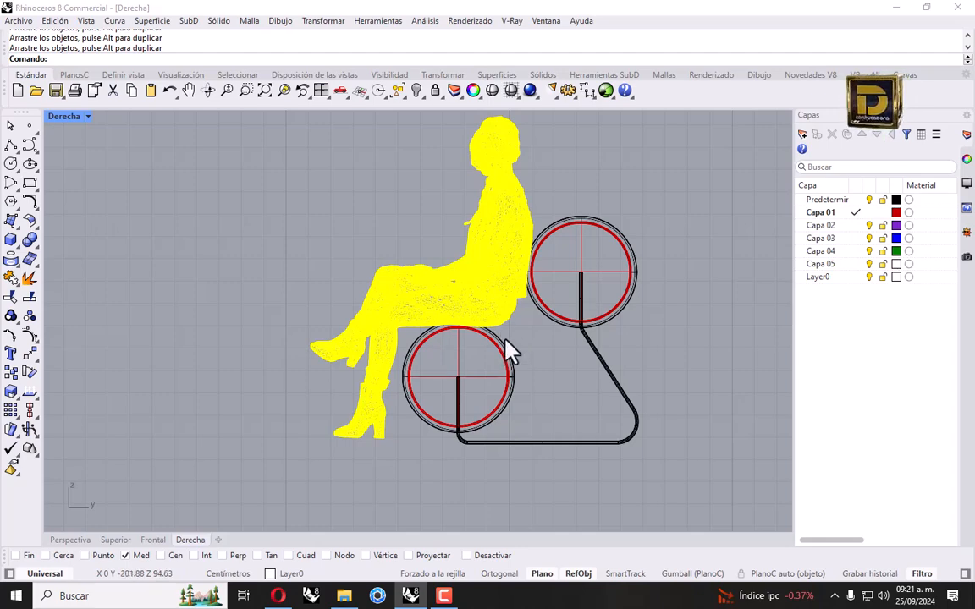
scroll(470, 339, "up", 4)
left_click_drag(496, 312, 491, 305)
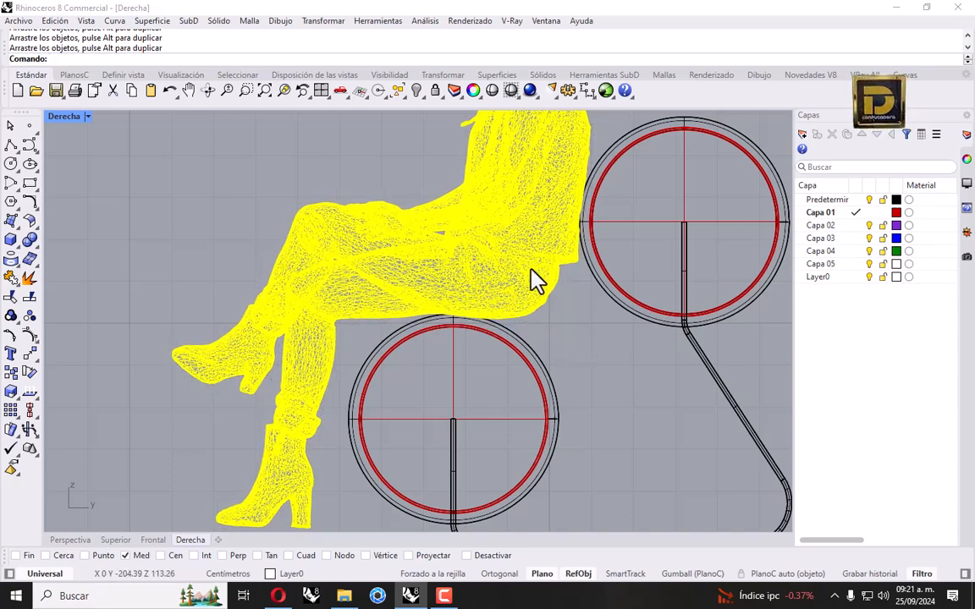
Check the seated figure's fit against both cylinders in the maximized Right view and in the four-viewport layout.
left_click(636, 331)
scroll(584, 343, "down", 3)
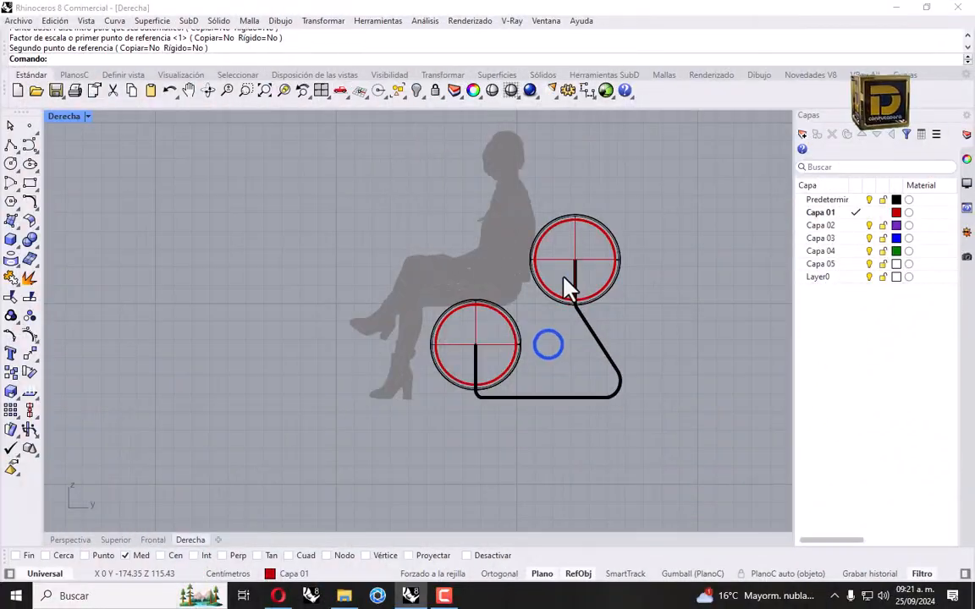
scroll(487, 311, "up", 4)
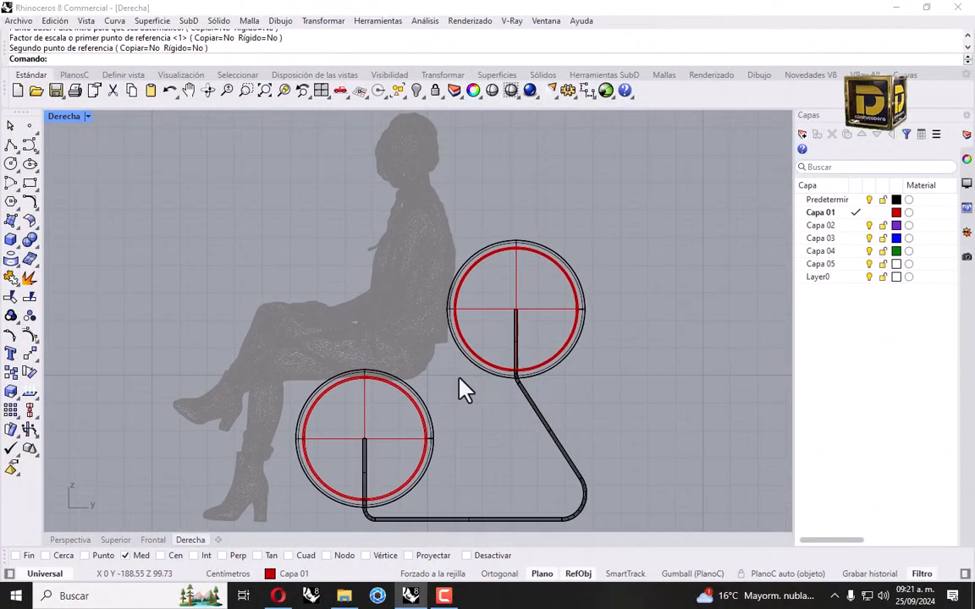
left_click(391, 322)
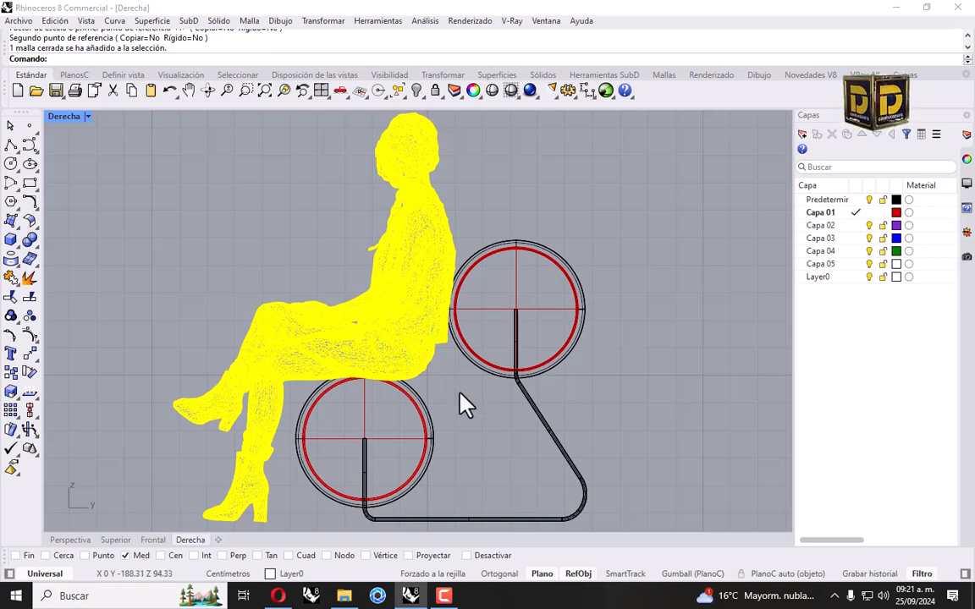
left_click_drag(623, 247, 550, 317)
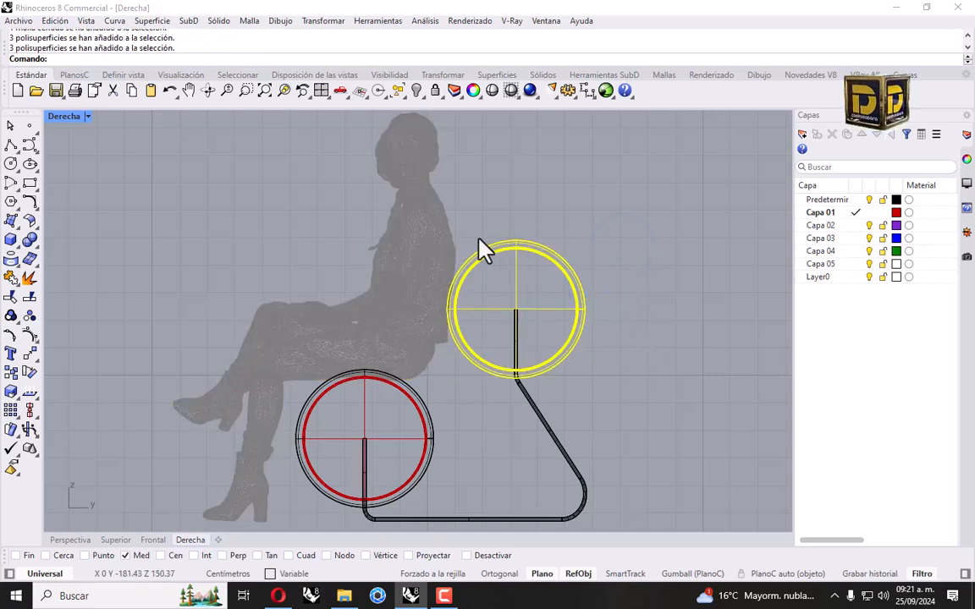
double_click(63, 117)
right_click_drag(495, 139, 688, 172)
left_click(667, 169)
left_click(598, 153)
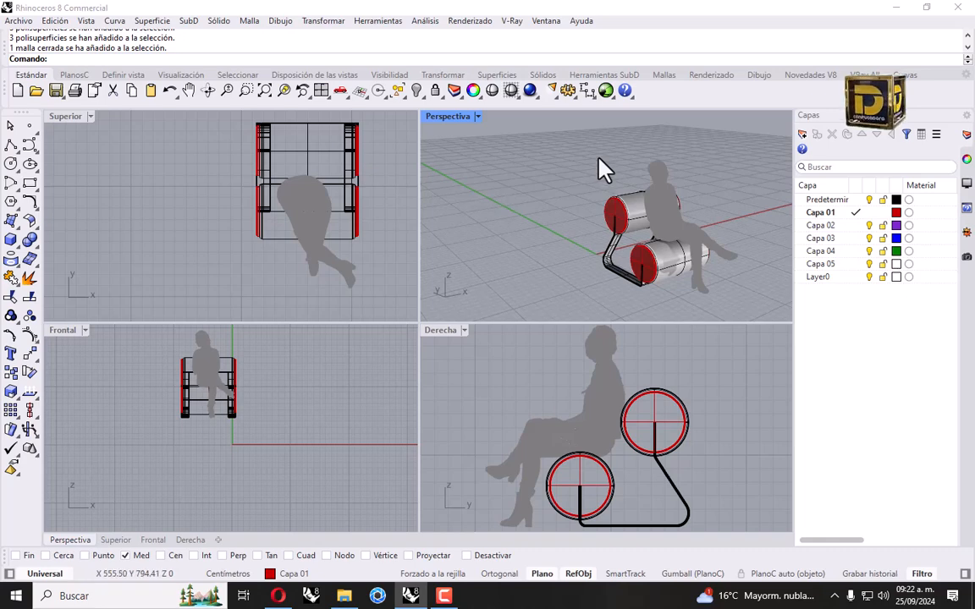
right_click_drag(602, 463, 625, 452)
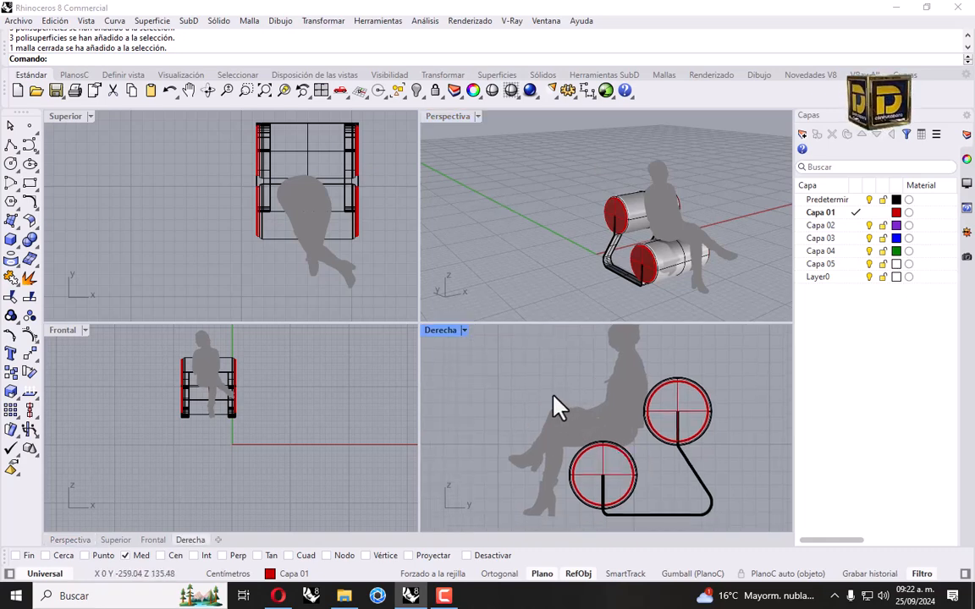
Render the Perspective view of the seat and seated figure in V-Ray from a front angle and close the frame buffer.
right_click_drag(640, 266, 583, 206)
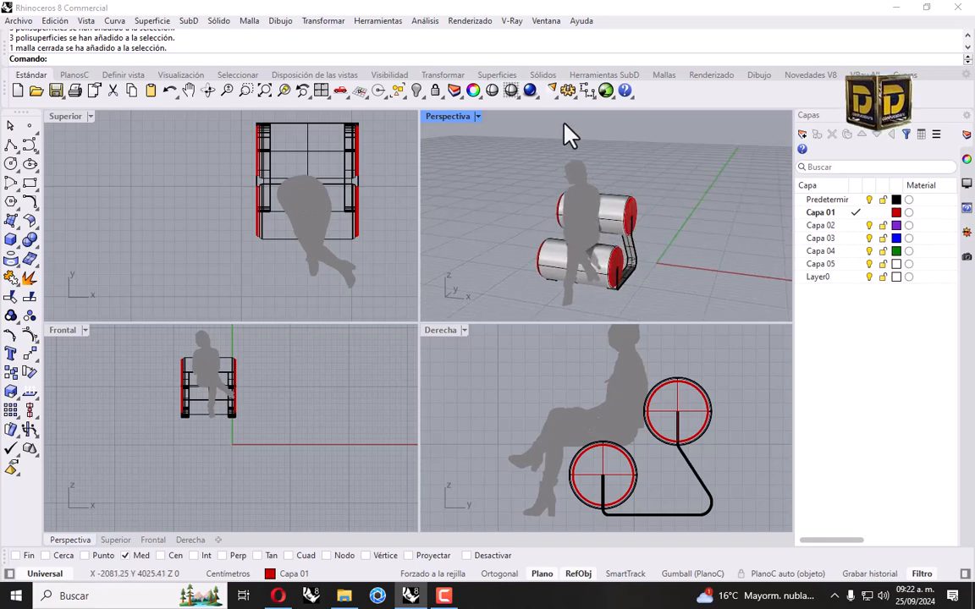
left_click(456, 117)
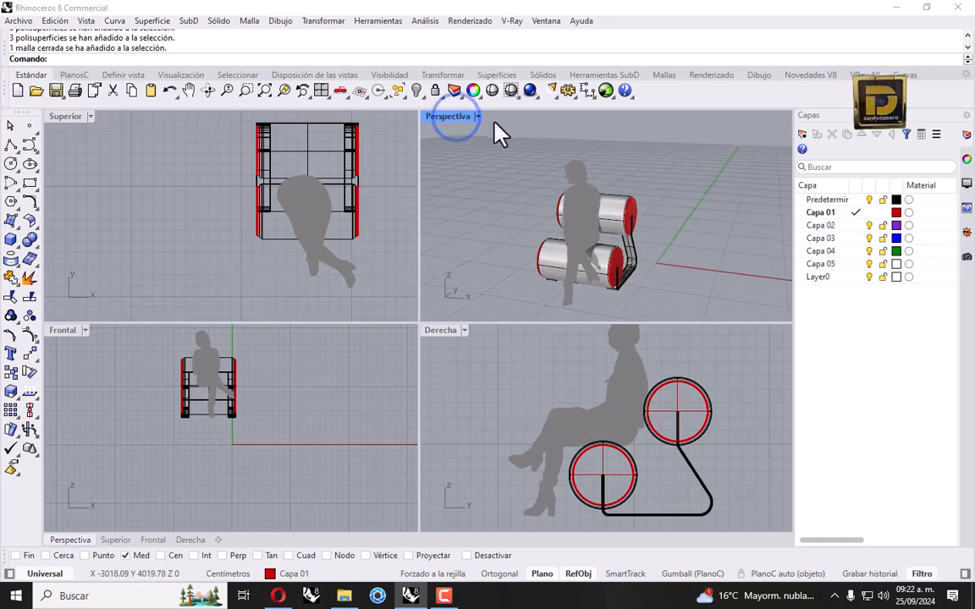
left_click(530, 91)
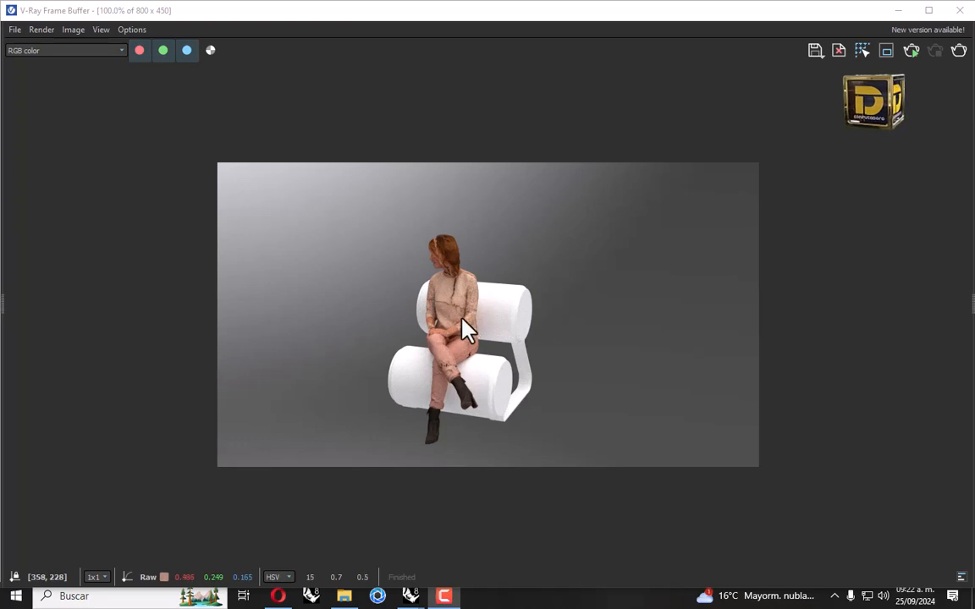
left_click(970, 14)
right_click_drag(497, 214, 550, 180)
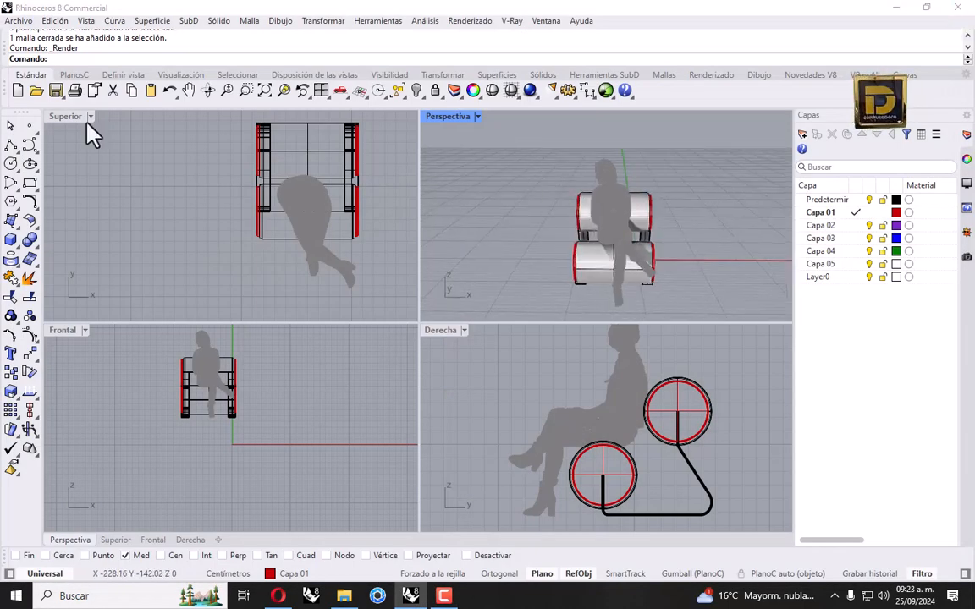
Check which plug-in is the current renderer and look at the available toolbar libraries for V-Ray.
right_click_drag(201, 180, 322, 192)
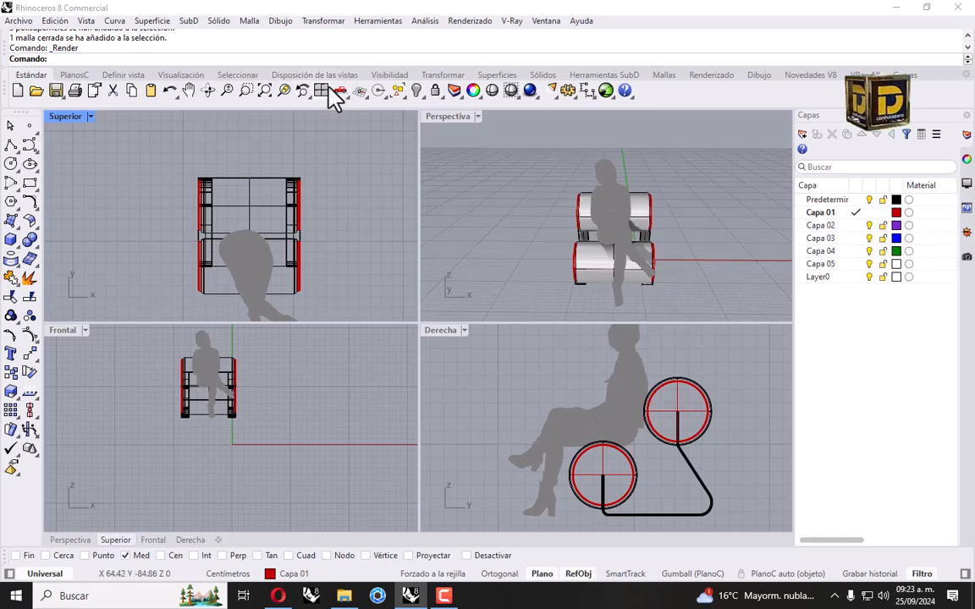
left_click(859, 75)
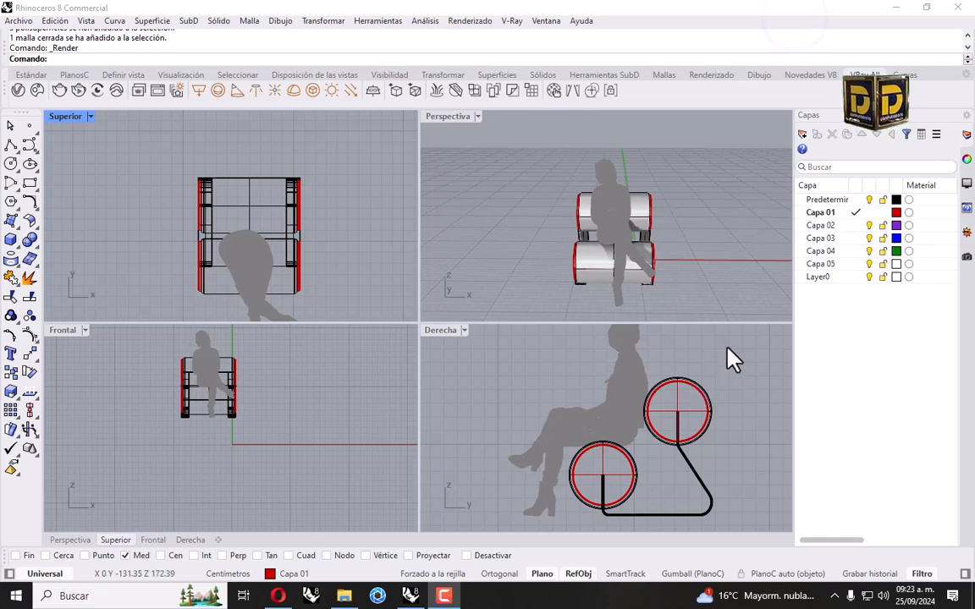
left_click(464, 21)
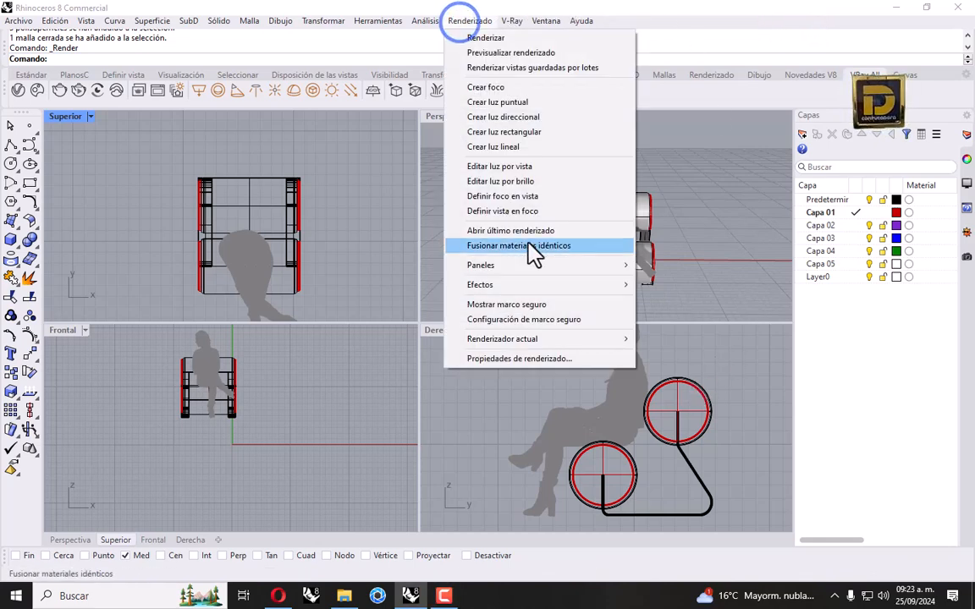
left_click(563, 337)
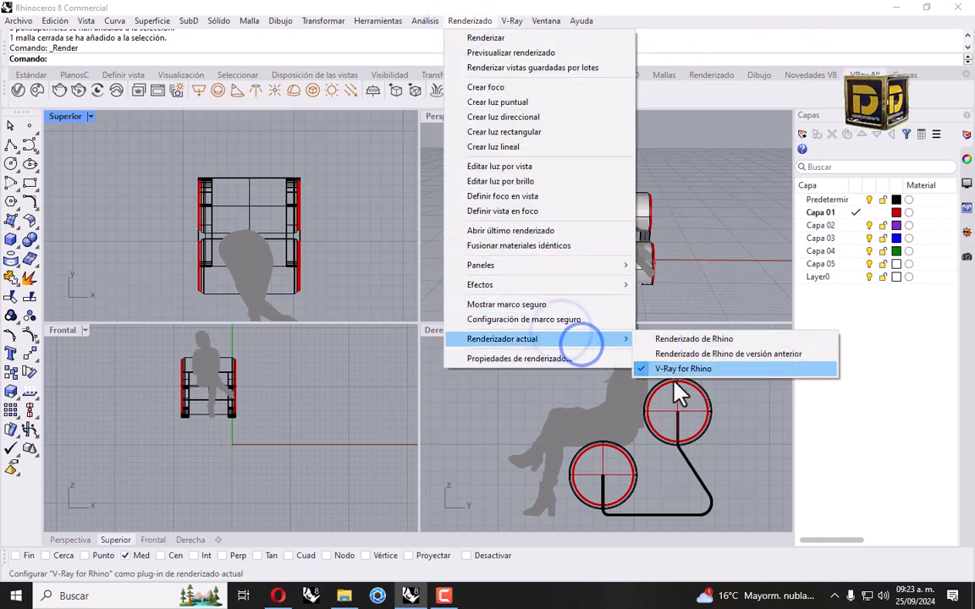
left_click(934, 395)
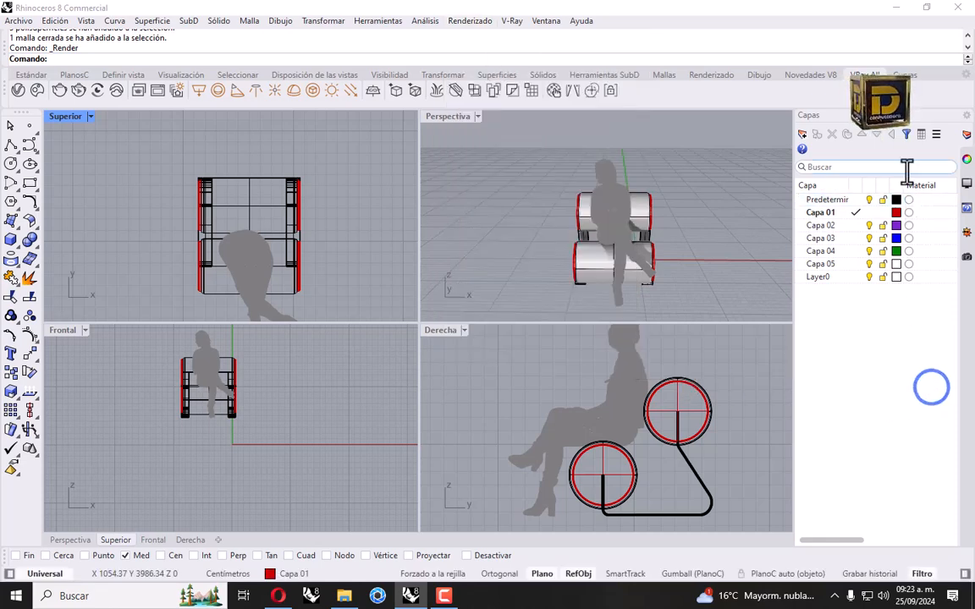
right_click(921, 74)
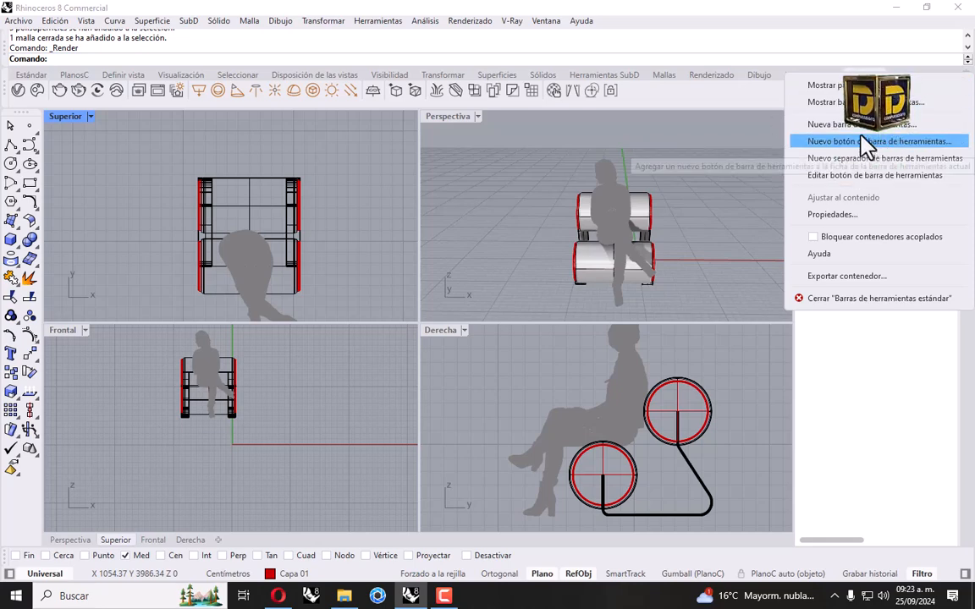
left_click(834, 102)
left_click(948, 121)
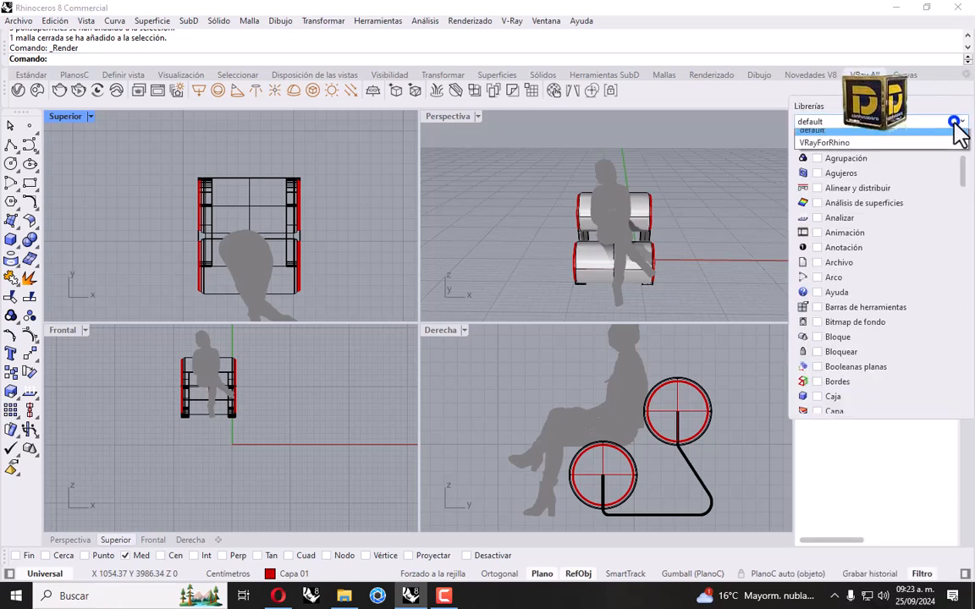
left_click(725, 96)
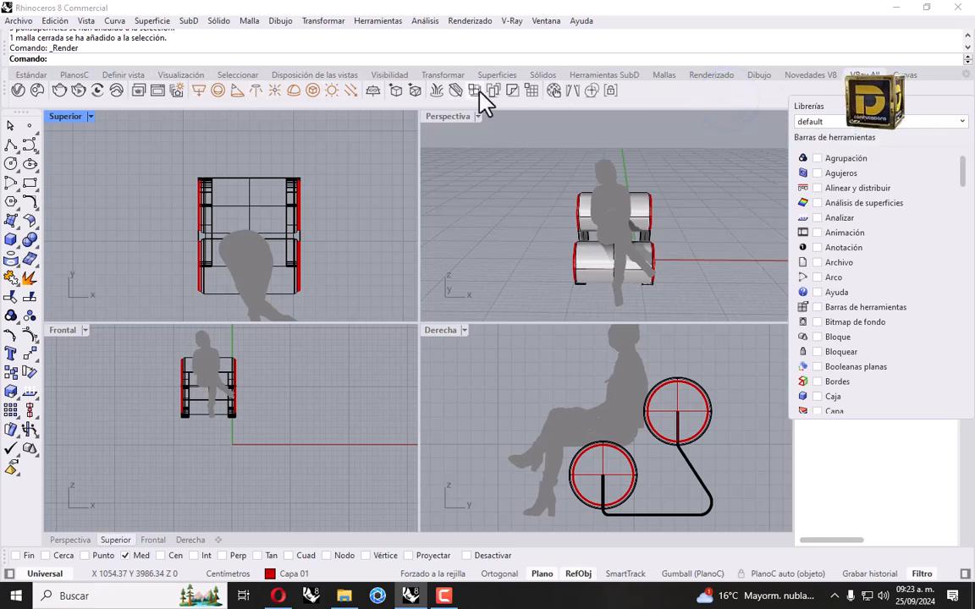
left_click(865, 90)
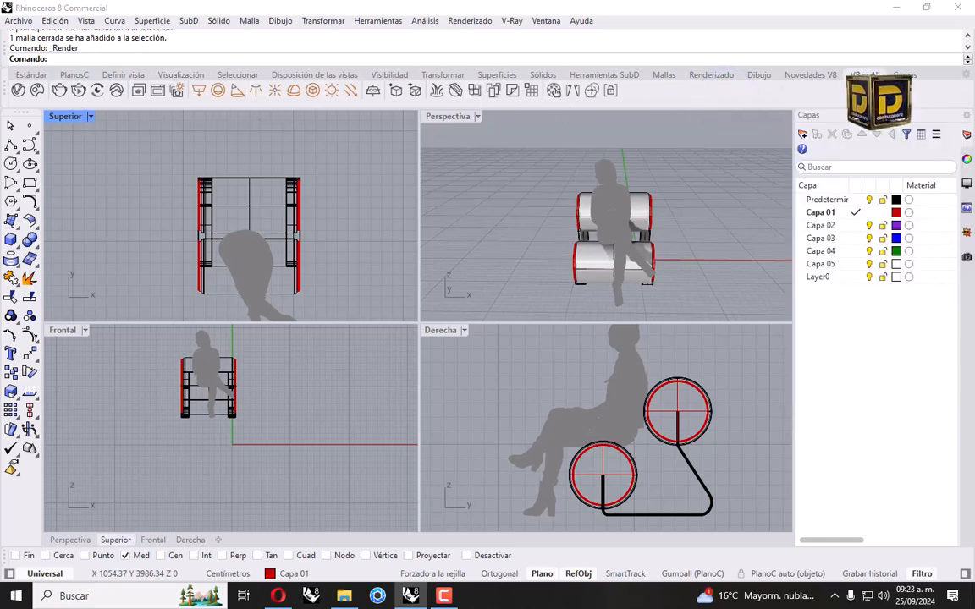
Open the V-Ray Asset Editor, move it aside and view the seat and figure at an angle in the maximized Perspective view.
right_click_drag(678, 121, 550, 191)
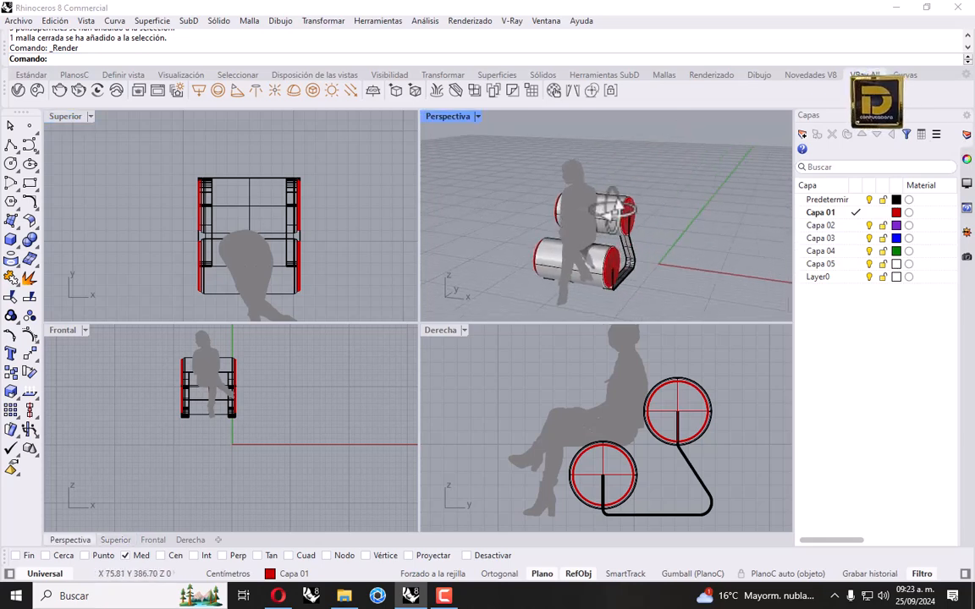
left_click(17, 91)
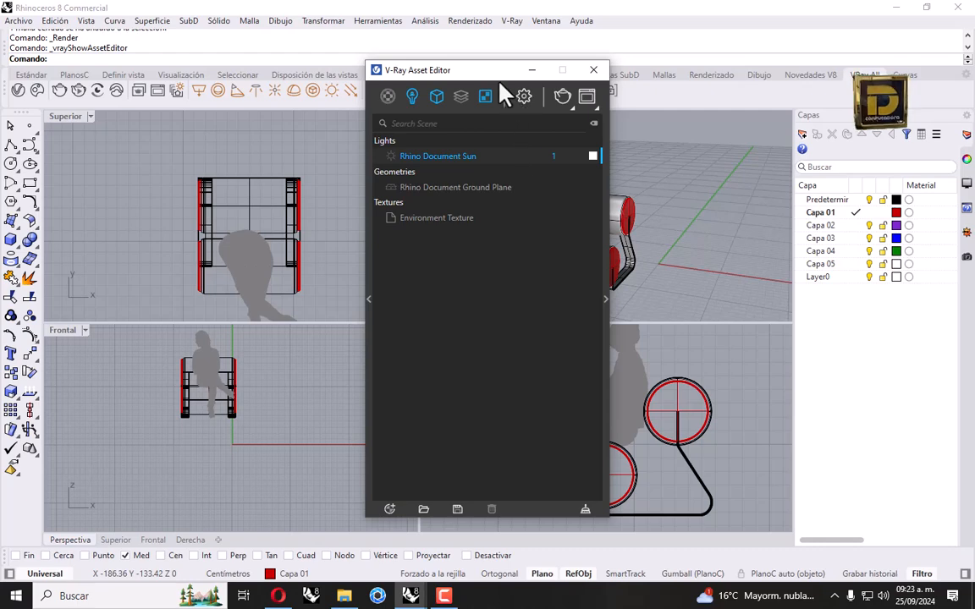
left_click_drag(500, 71, 651, 200)
left_click(665, 132)
left_click_drag(611, 198, 728, 193)
scroll(207, 188, "down", 4)
double_click(445, 117)
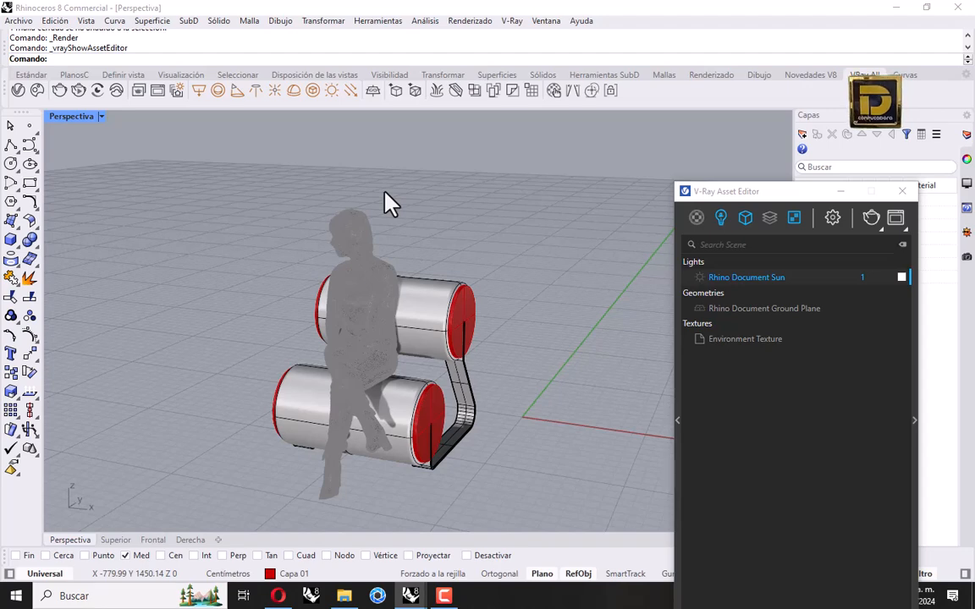
Draw a room-like box about 331 cm high around the seat and figure, and align its base with the bottom of the strips.
double_click(68, 116)
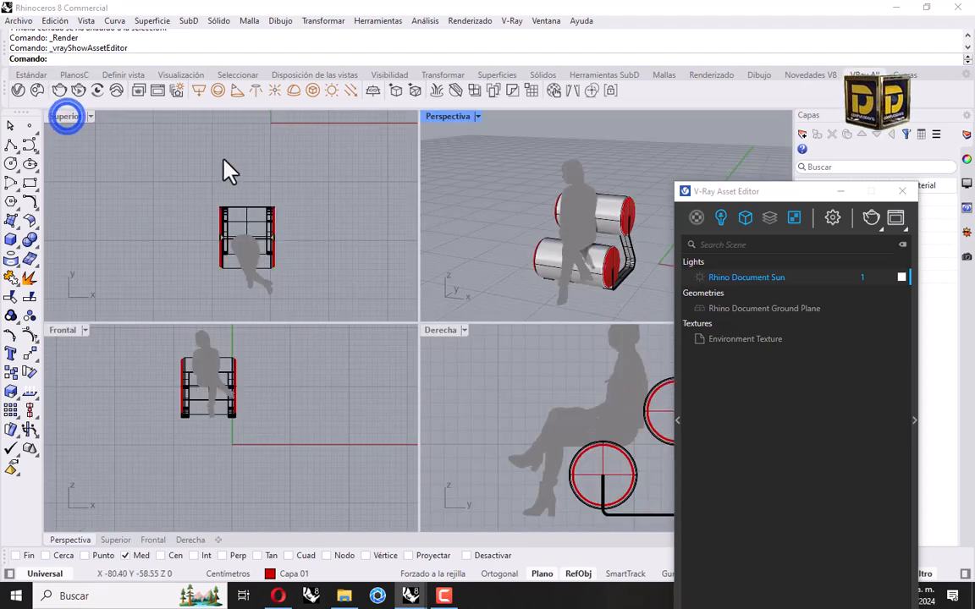
right_click_drag(246, 207, 254, 164)
left_click(11, 240)
scroll(181, 237, "down", 5)
left_click(119, 190)
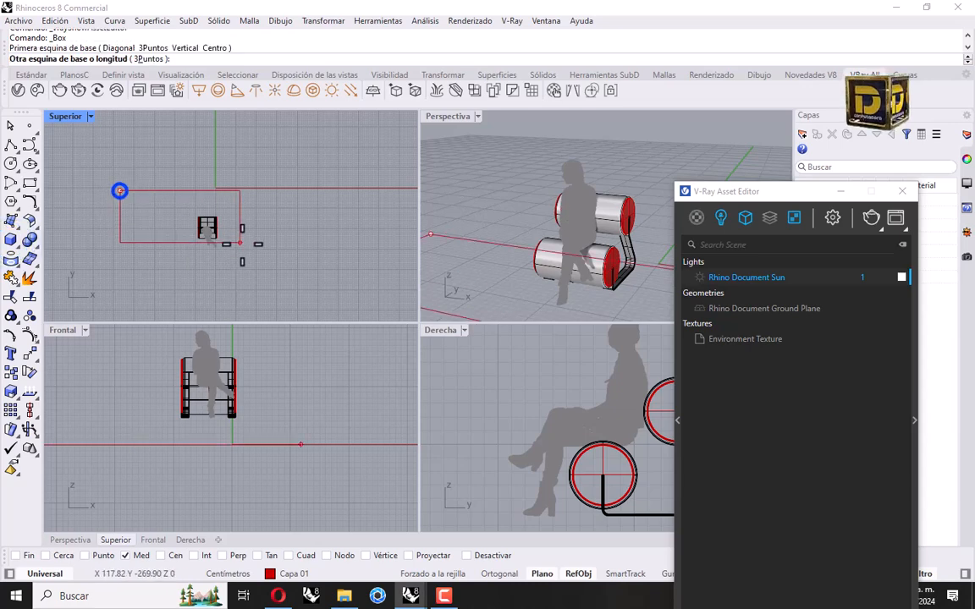
left_click(294, 281)
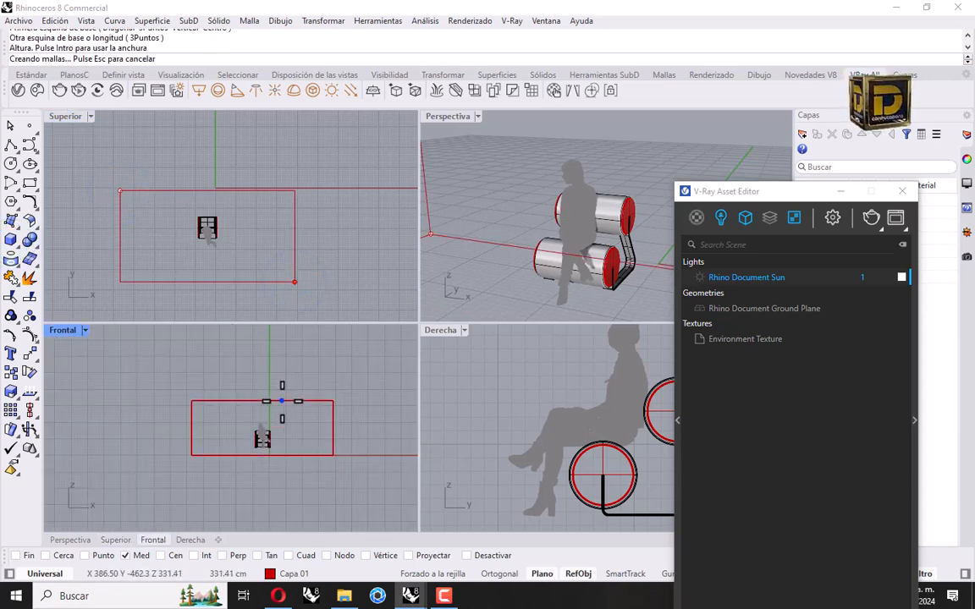
left_click(281, 400)
left_click_drag(342, 425, 337, 416)
scroll(274, 448, "up", 15)
left_click_drag(254, 404, 259, 412)
Explode the box and delete its front face to open the room.
left_click(30, 279)
scroll(548, 257, "down", 5)
left_click(552, 202)
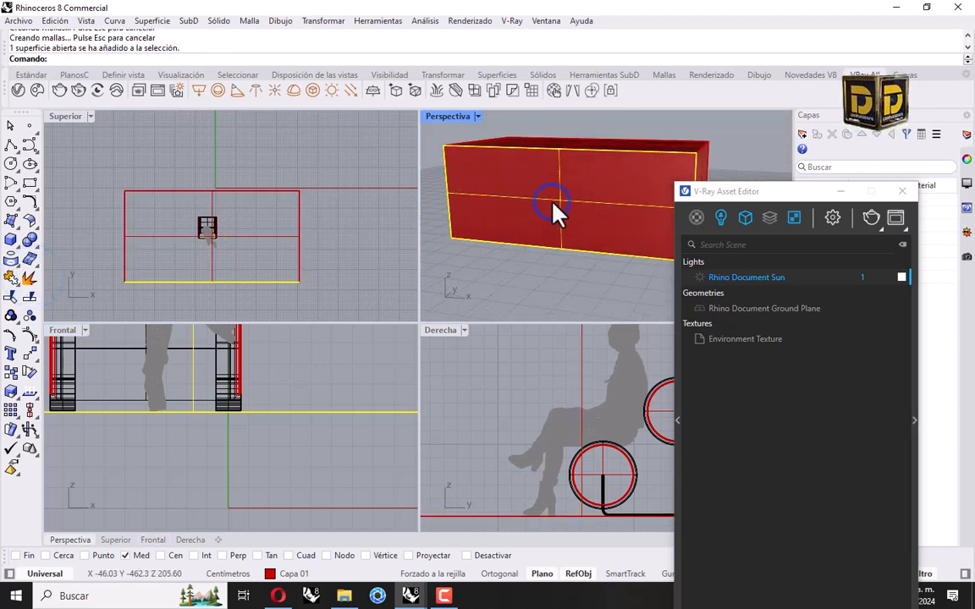
key("Delete")
Frame the seat and figure from the front inside the open box in Perspective, then restore the four-viewport layout.
scroll(566, 207, "up", 5)
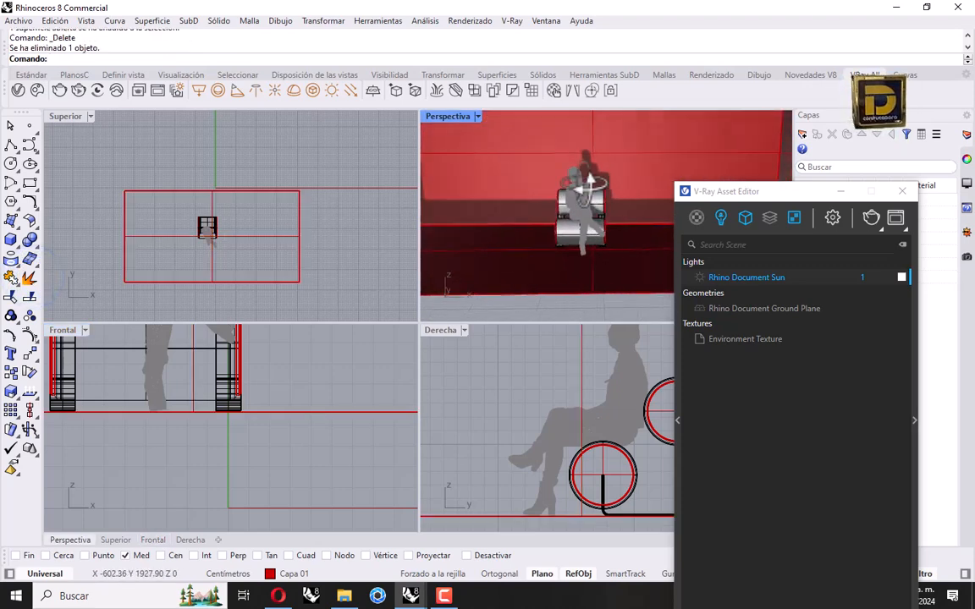
scroll(583, 221, "down", 6)
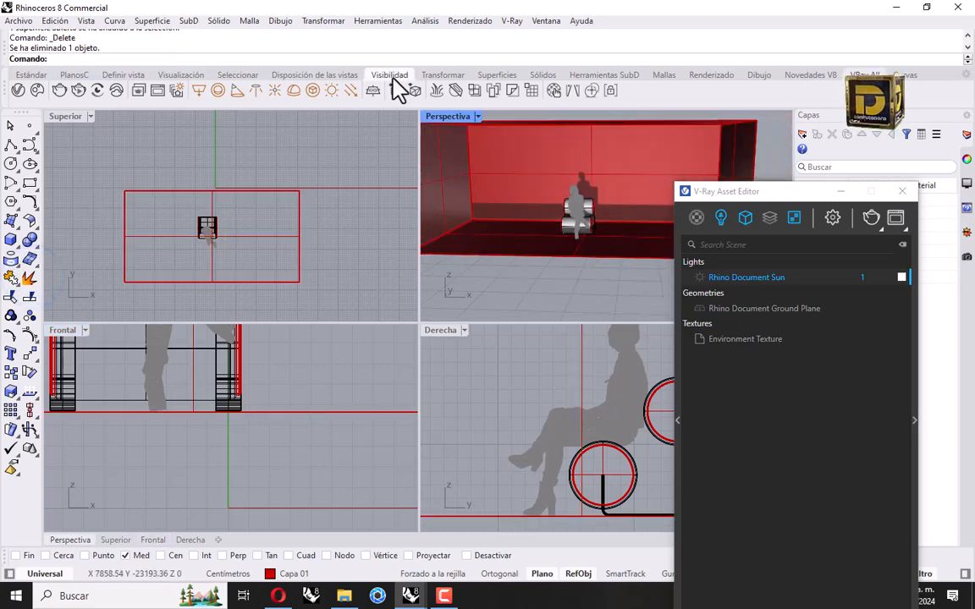
double_click(436, 116)
right_click_drag(350, 273, 479, 325, "shift")
scroll(361, 364, "up", 6)
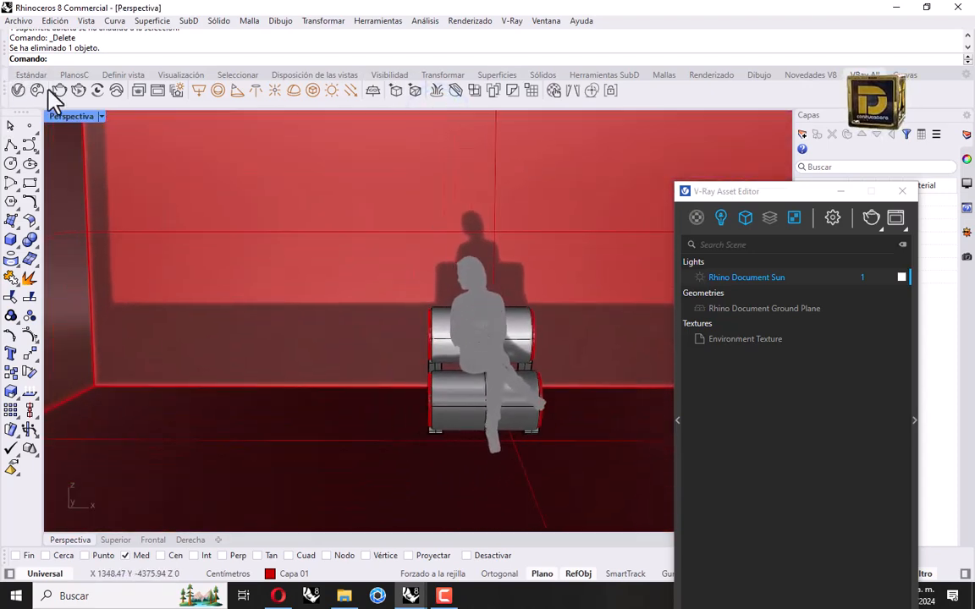
double_click(71, 118)
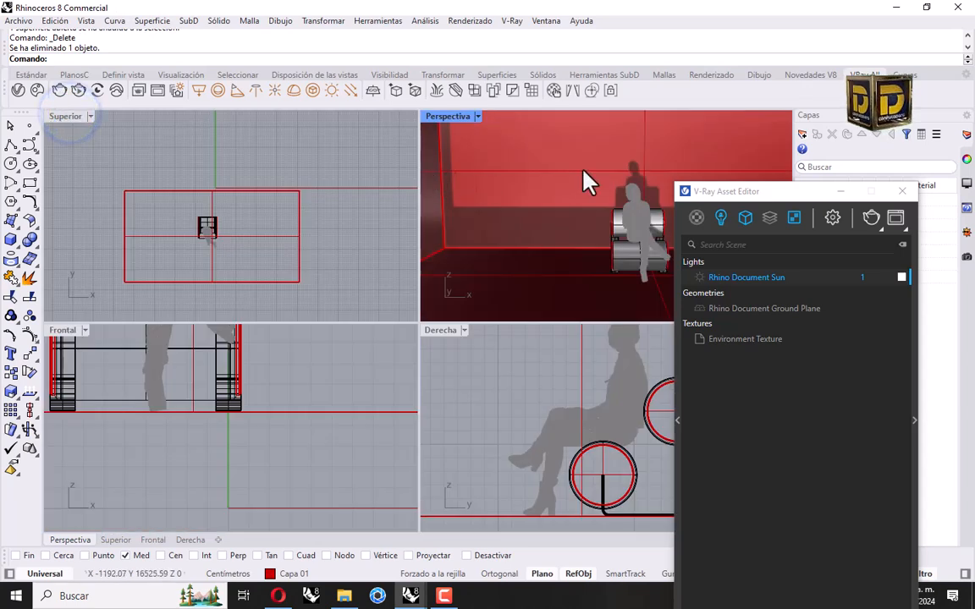
Set the V-Ray render quality to Low and expand the advanced render parameters in the Asset Editor.
left_click_drag(740, 190, 690, 150)
left_click(784, 178)
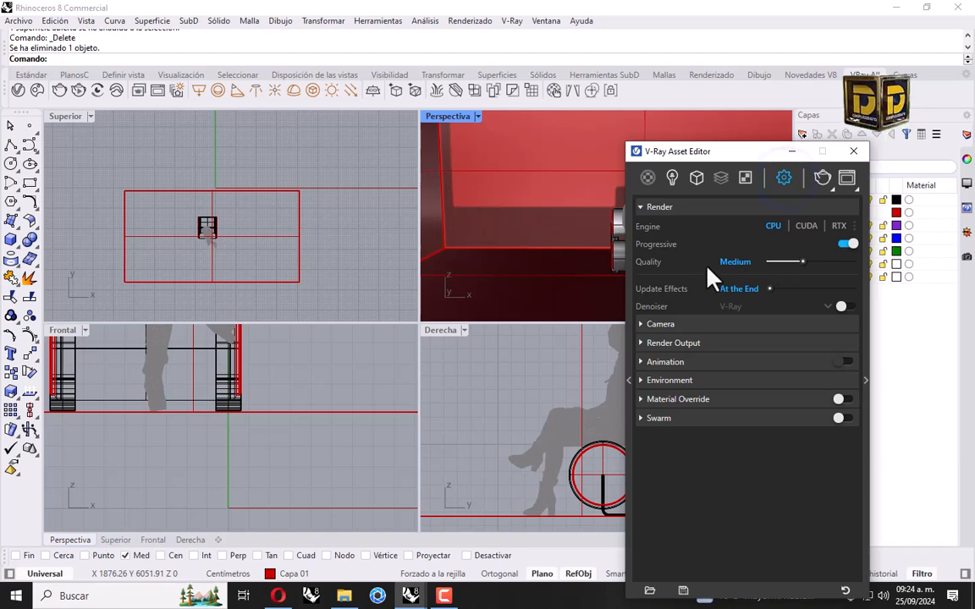
left_click_drag(732, 161, 592, 144)
left_click(718, 356)
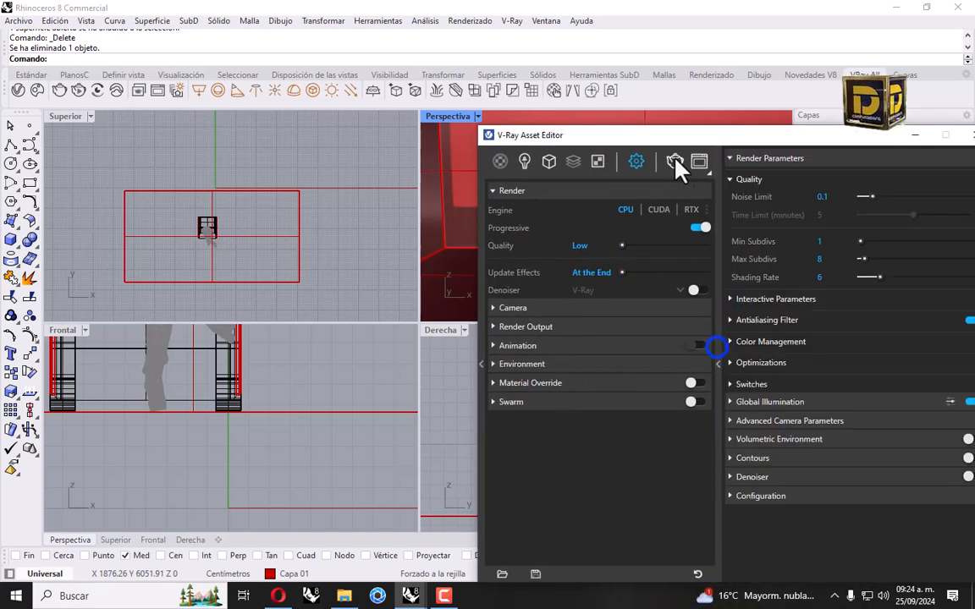
left_click_drag(677, 138, 482, 103)
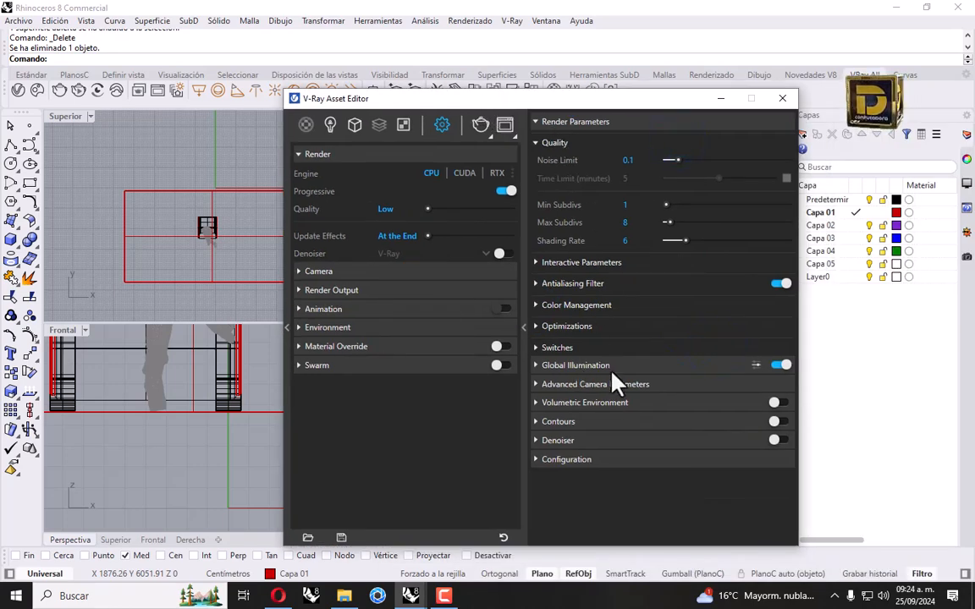
Set V-Ray Global Illumination to Irradiance map for primary rays and Brute force for secondary rays.
left_click(587, 122)
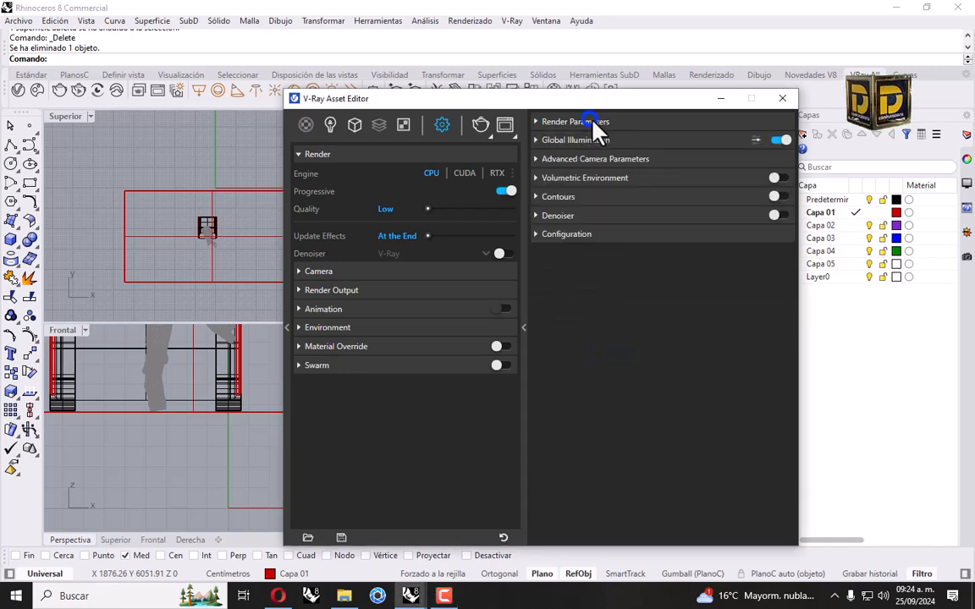
left_click(597, 142)
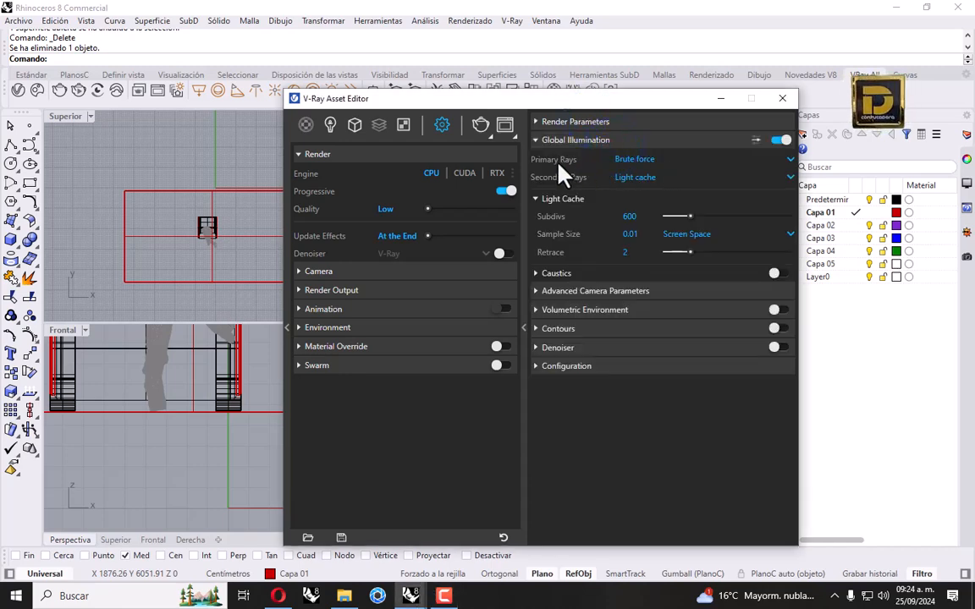
left_click(635, 161)
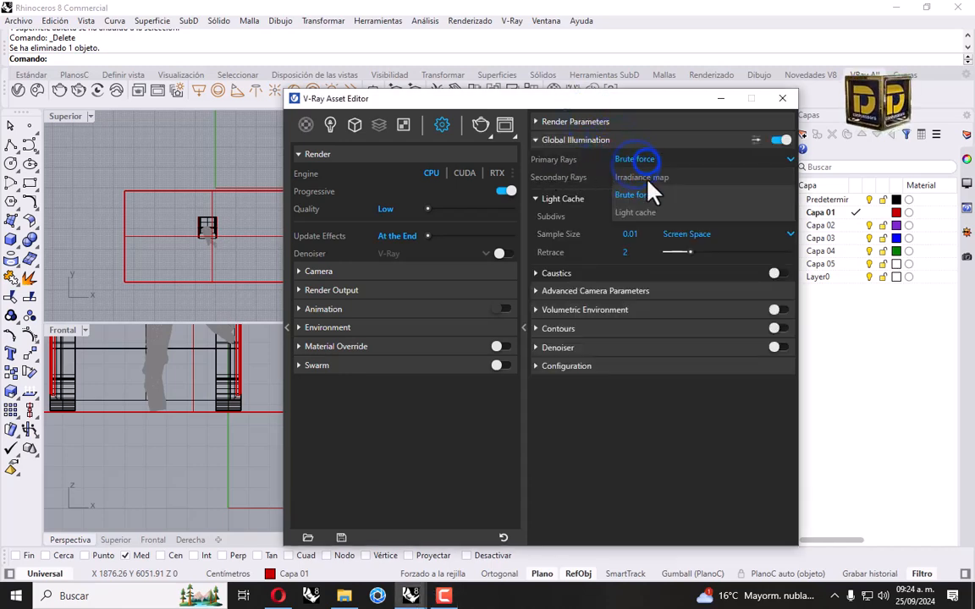
left_click(636, 178)
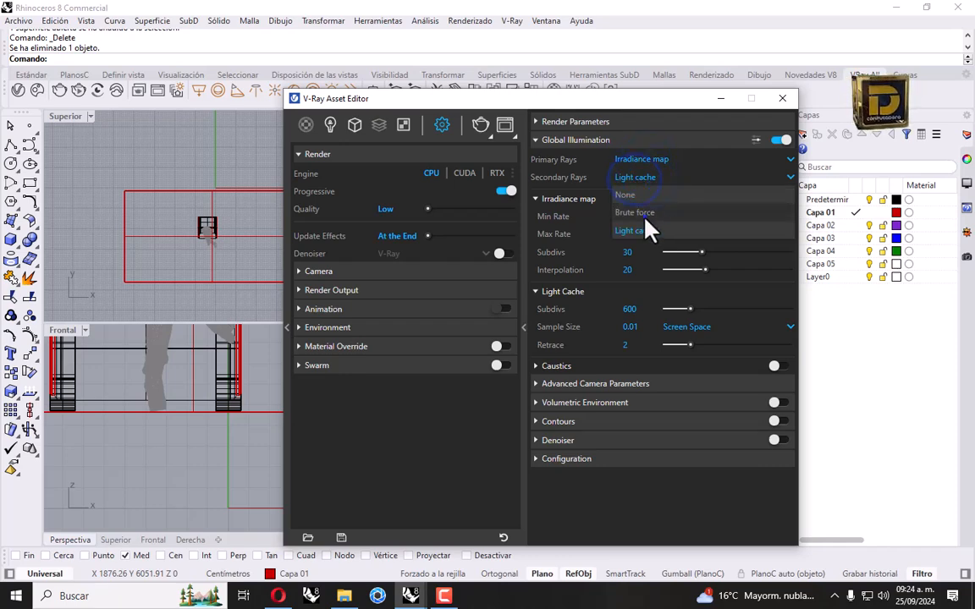
left_click(641, 216)
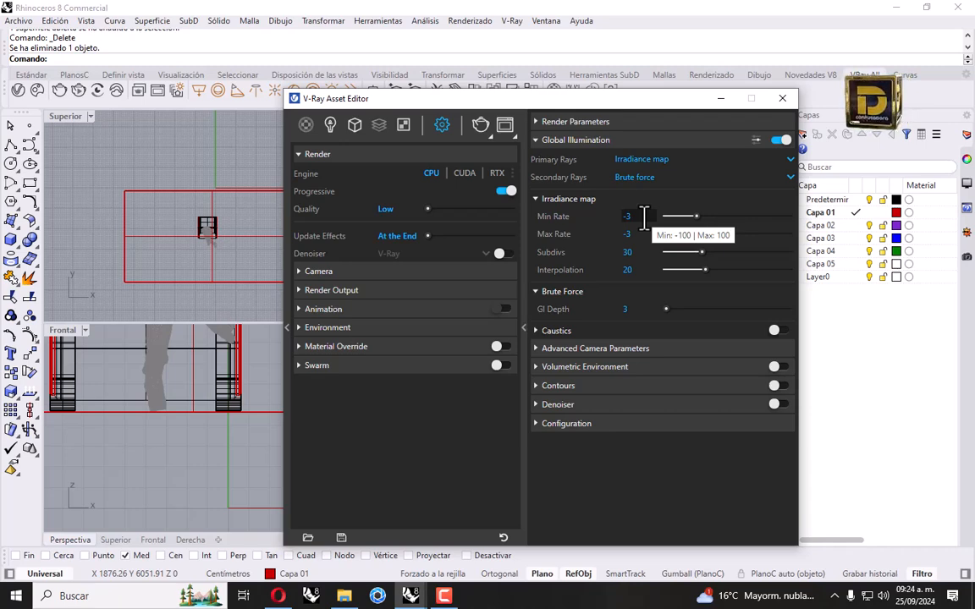
left_click(642, 158)
left_click(471, 466)
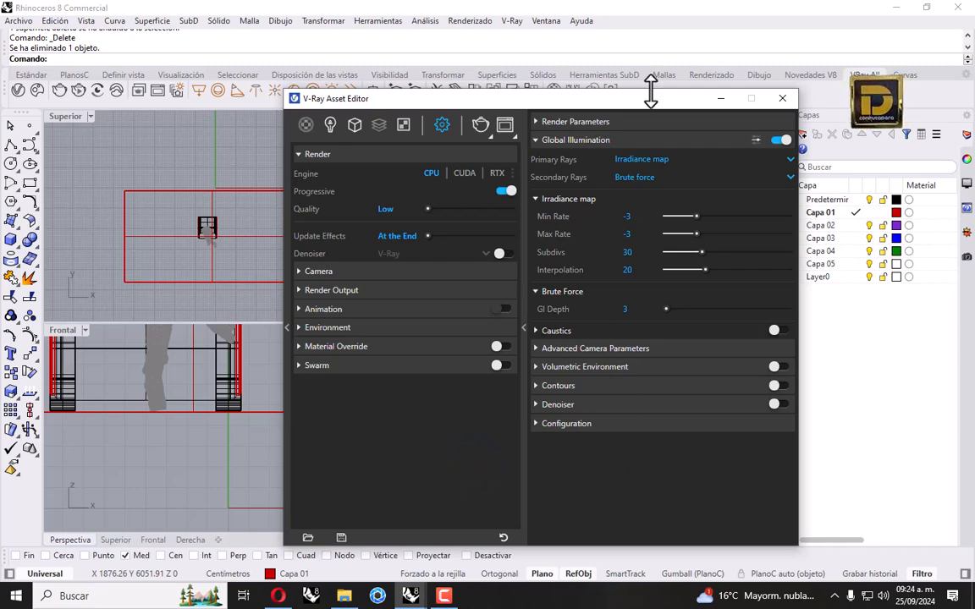
Turn off progressive rendering and move the Asset Editor away from the Perspective view.
left_click(505, 191)
left_click_drag(612, 100, 708, 254)
left_click(566, 157)
left_click_drag(548, 254, 592, 224)
left_click(389, 147)
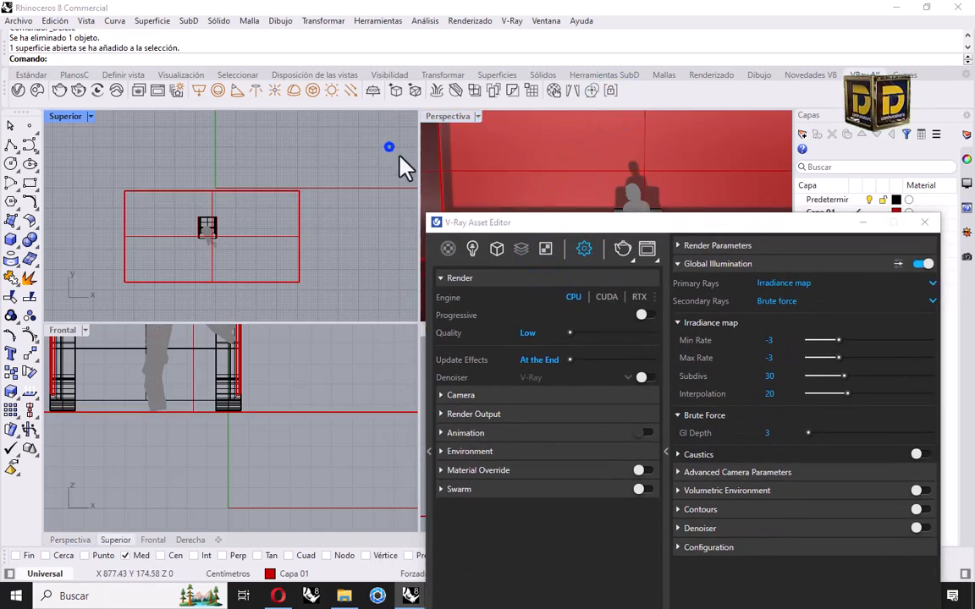
Create an Emissive material in the V-Ray Asset Editor.
left_click_drag(493, 223, 531, 195)
right_click(485, 224)
left_click(505, 257)
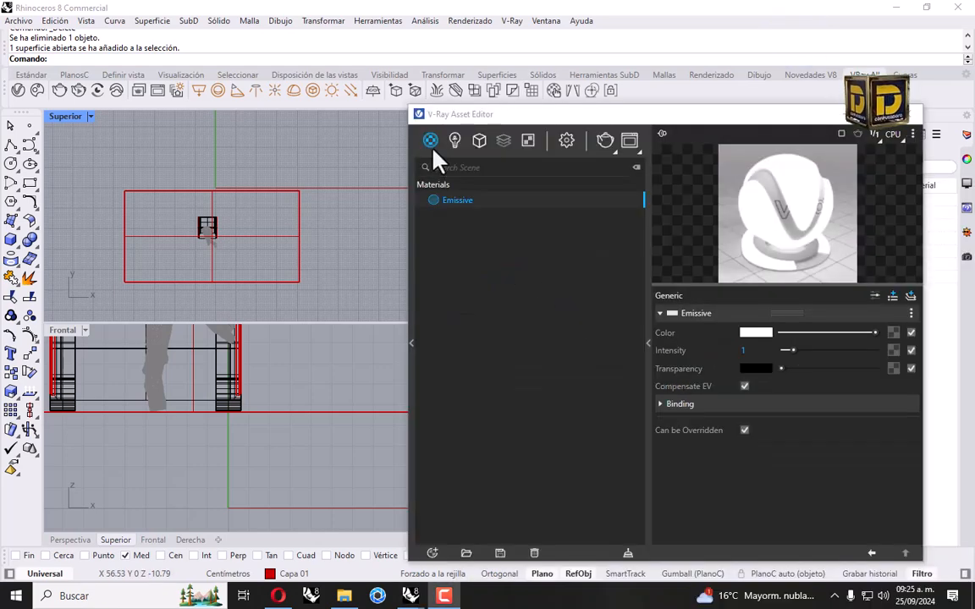
Purge the unused Emissive material from the V-Ray material list.
right_click(431, 144)
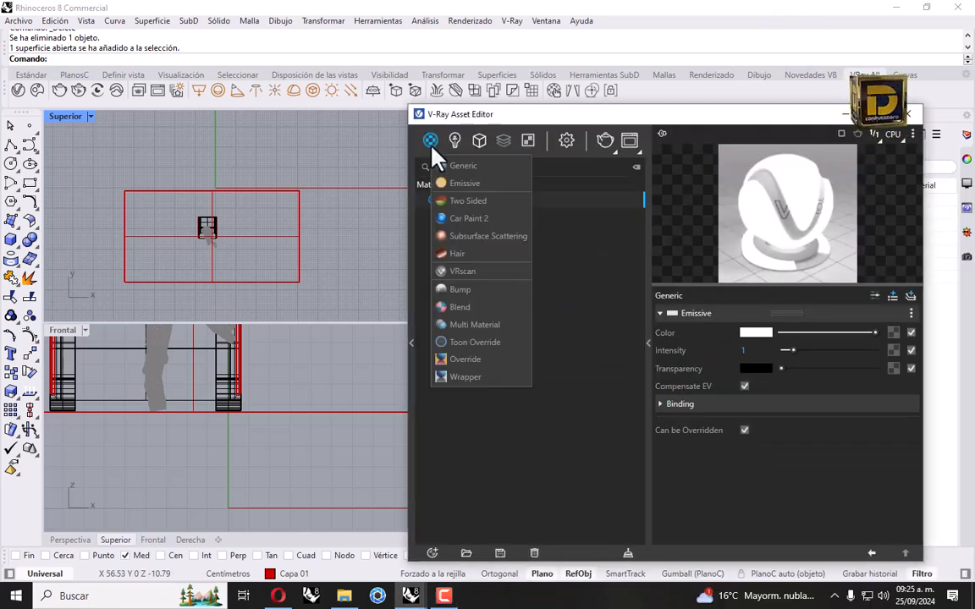
left_click(429, 246)
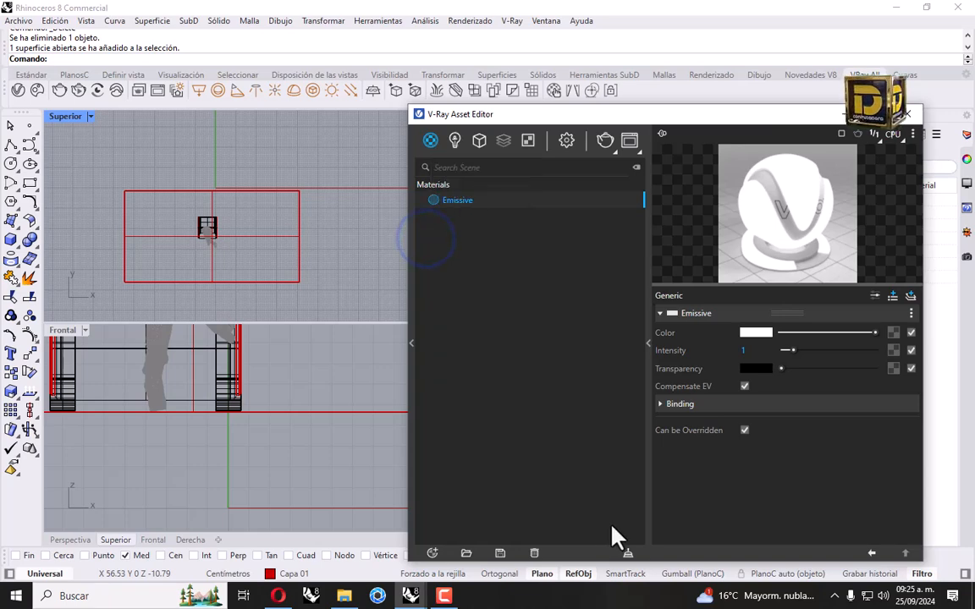
left_click(627, 553)
left_click(524, 298)
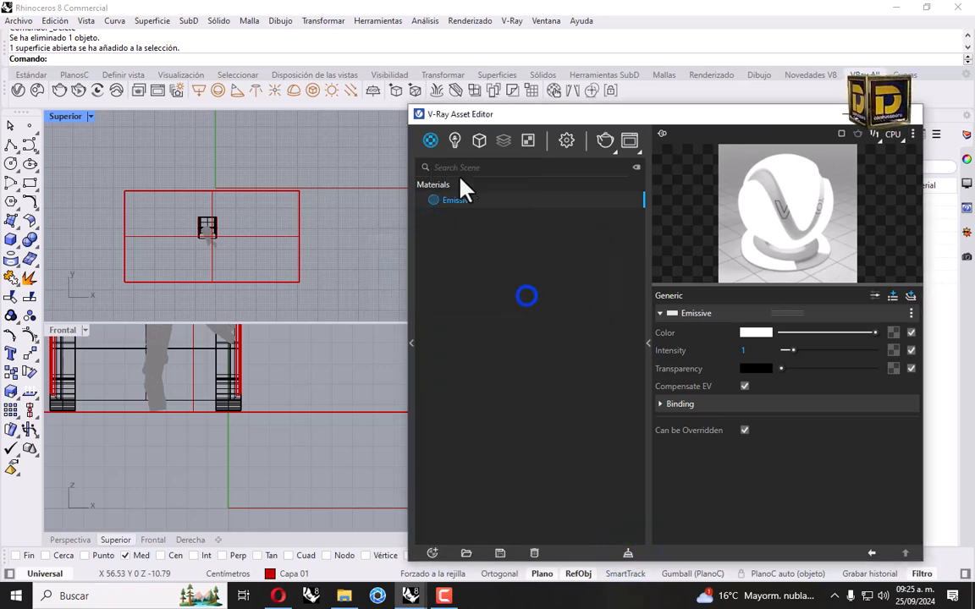
Create a Generic V-Ray material and name it pared.
right_click(430, 140)
left_click(476, 167)
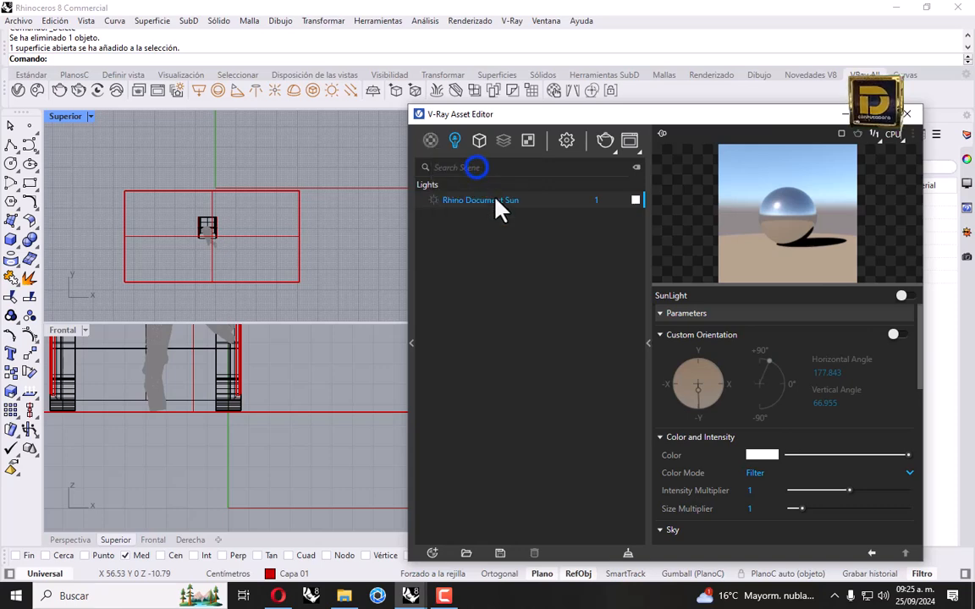
double_click(487, 203)
type("pared")
key("Return")
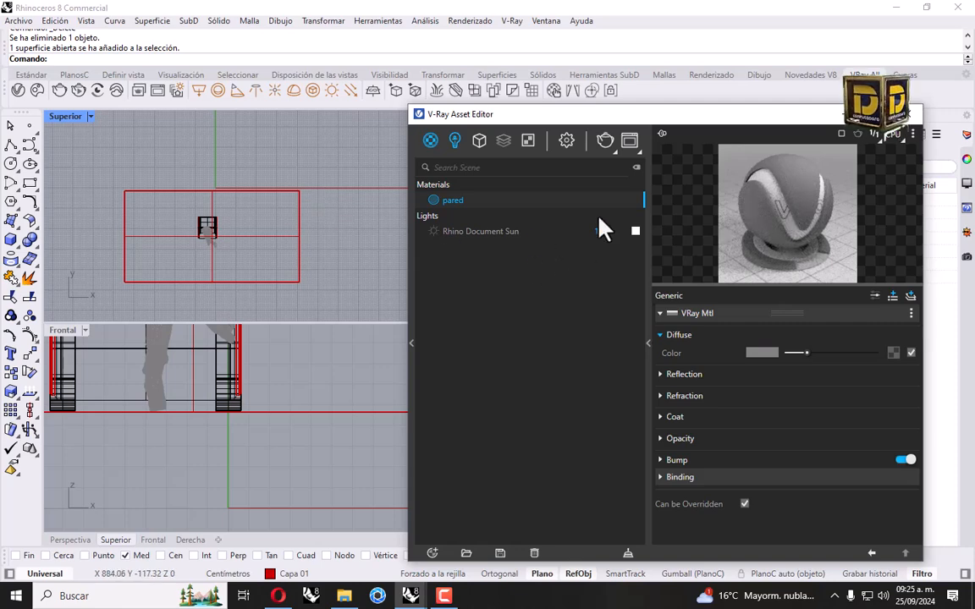
Set the diffuse color of the pared material to a near-white grey of about 0.937 in R, G and B.
left_click(763, 354)
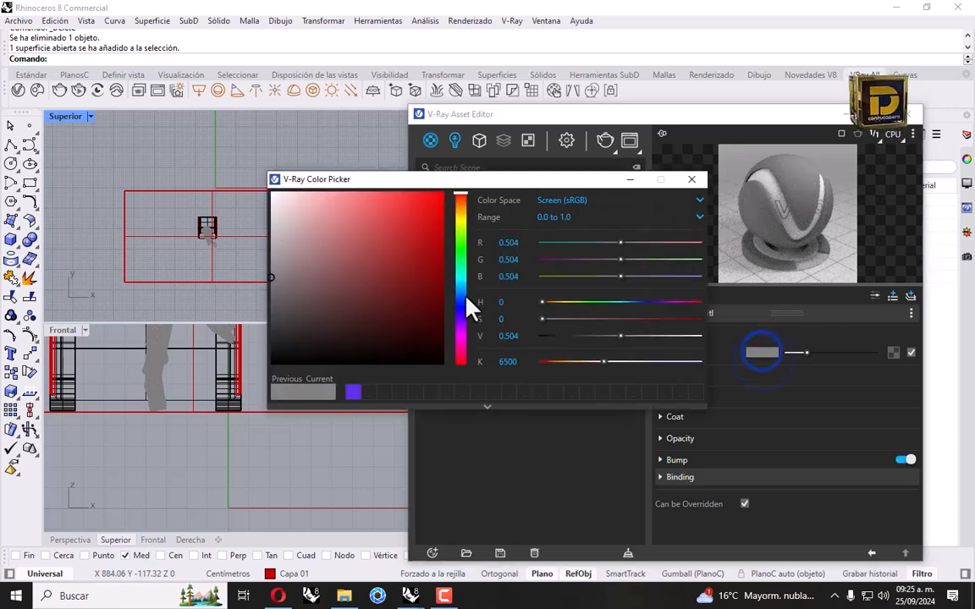
left_click(272, 214)
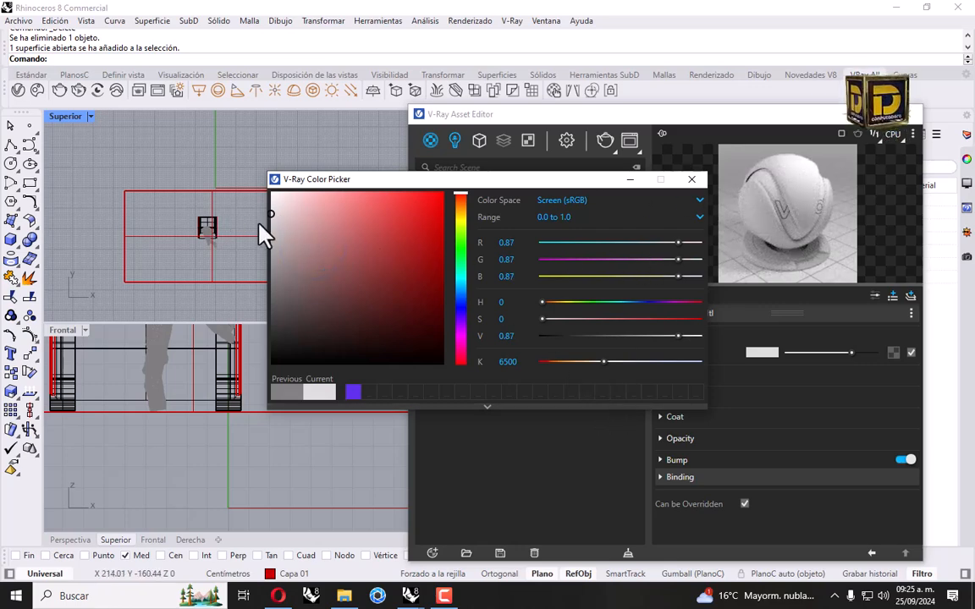
mouse_move(278, 214)
left_mouse_down()
mouse_move(203, 162)
mouse_move(193, 458)
mouse_move(211, 343)
mouse_move(191, 212)
left_mouse_up()
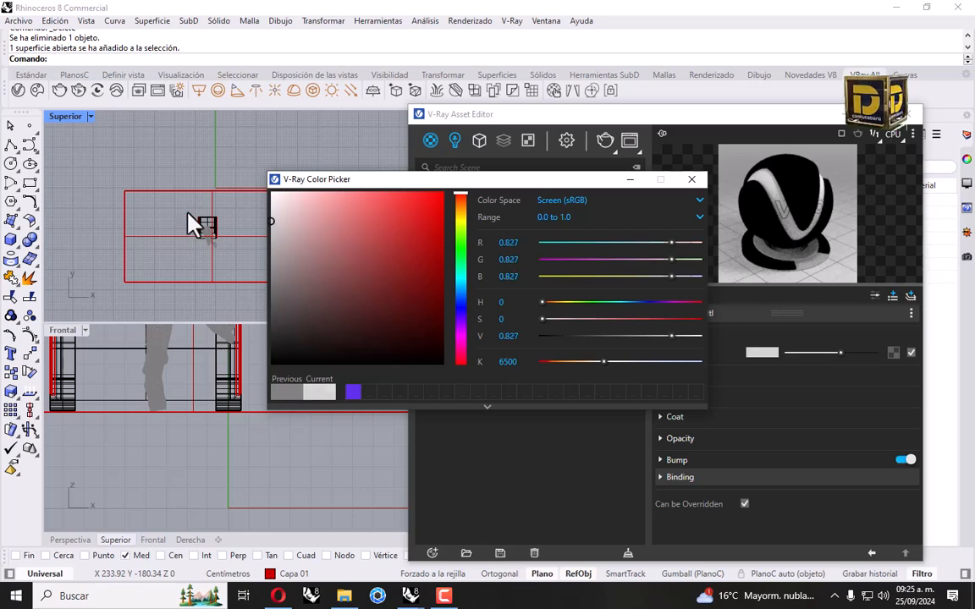
left_click(690, 183)
Give the pared material a near-white reflection color and a reflection glossiness of 0.92.
left_click(695, 376)
left_click_drag(790, 392, 860, 391)
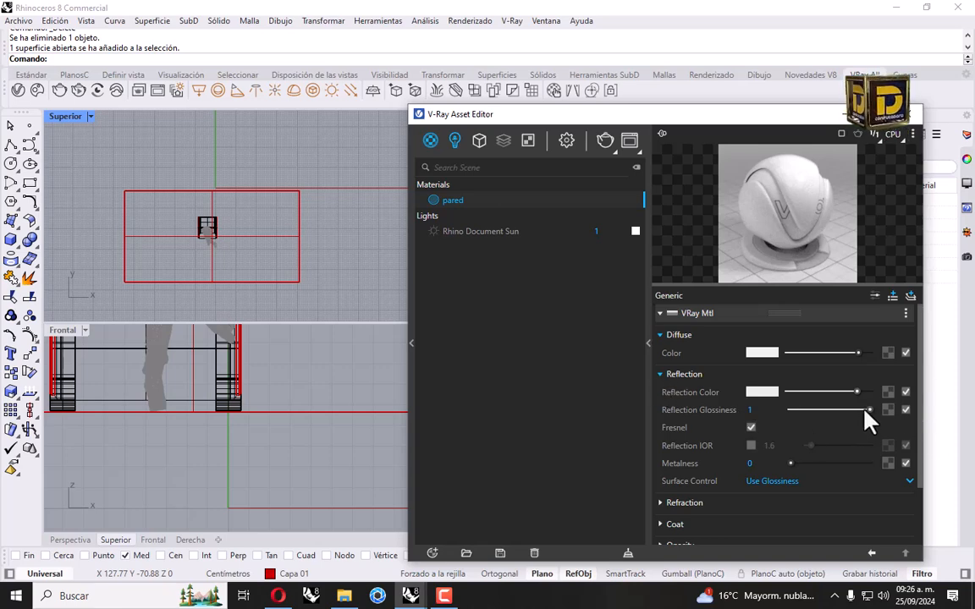
left_click(864, 411)
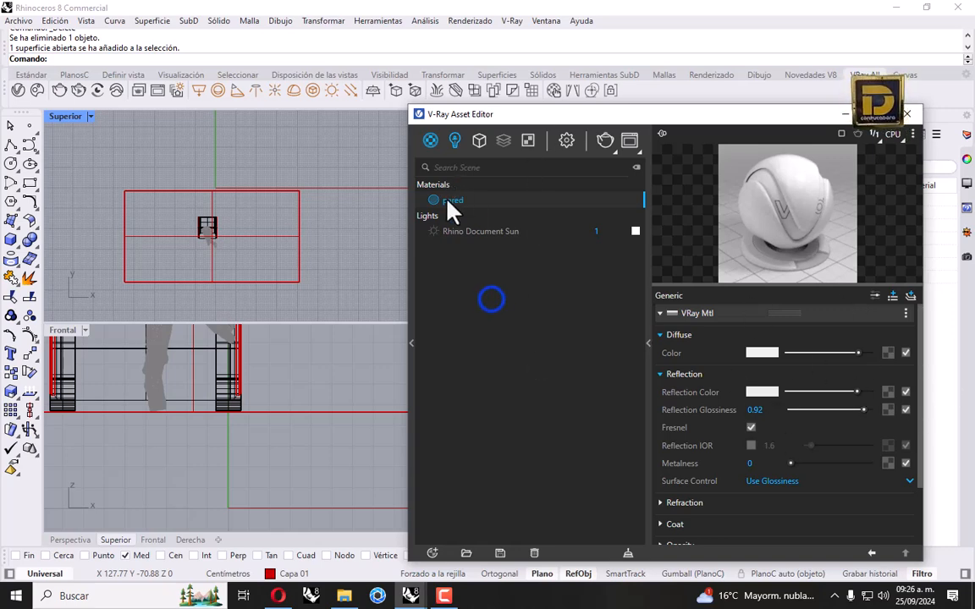
Apply the pared material to the back wall of the room in the Perspective view.
left_click_drag(522, 113, 494, 221)
left_click(513, 170)
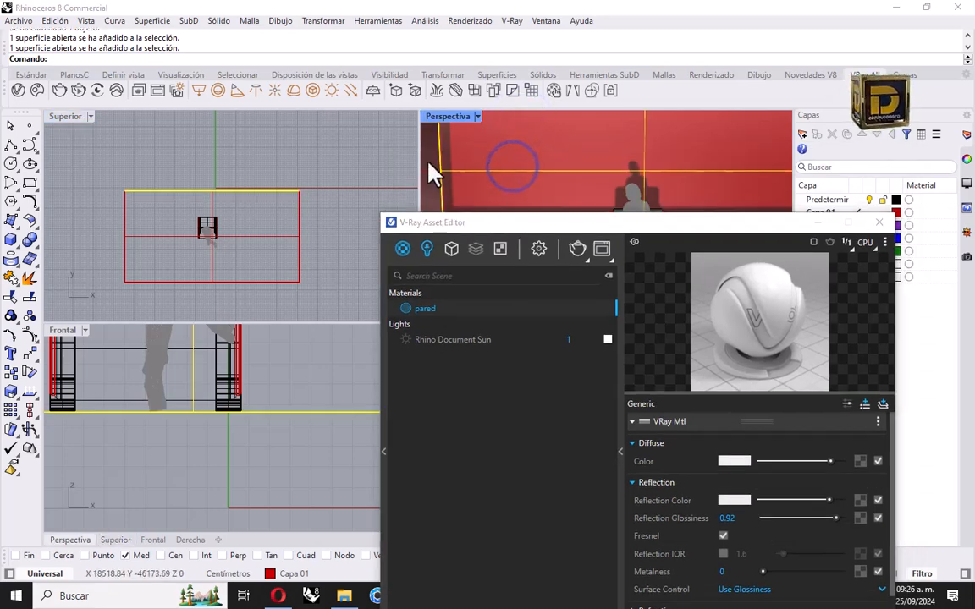
left_click_drag(462, 224, 542, 342)
left_click_drag(543, 341, 566, 192)
right_click(533, 281)
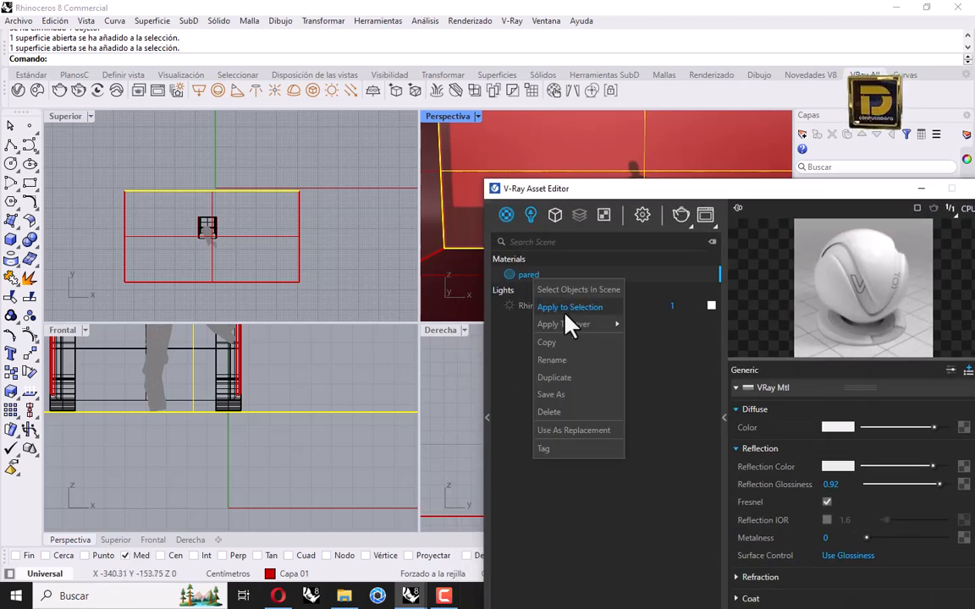
left_click(564, 313)
Duplicate the pared material and select the copy for editing.
right_click(533, 279)
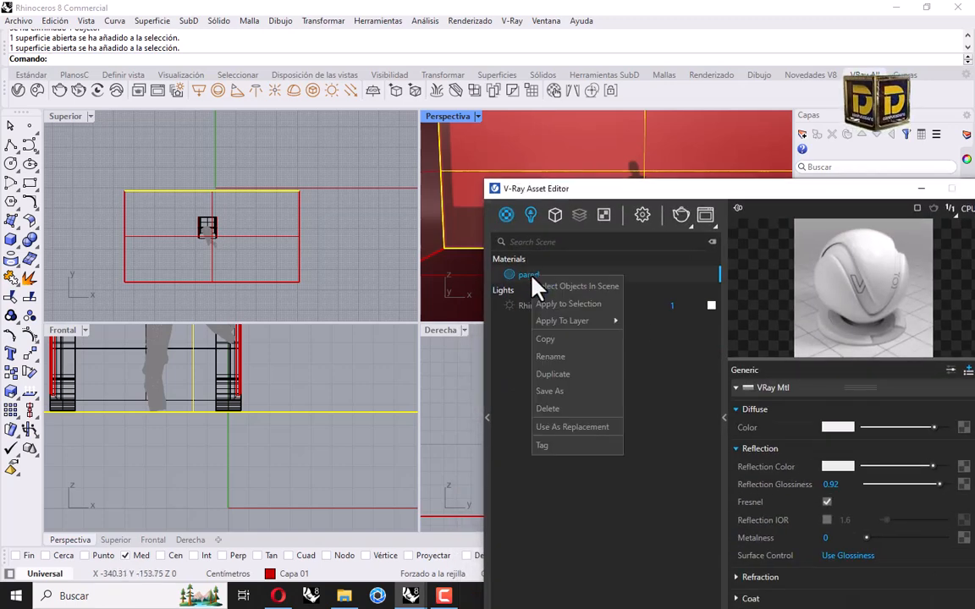
left_click(593, 378)
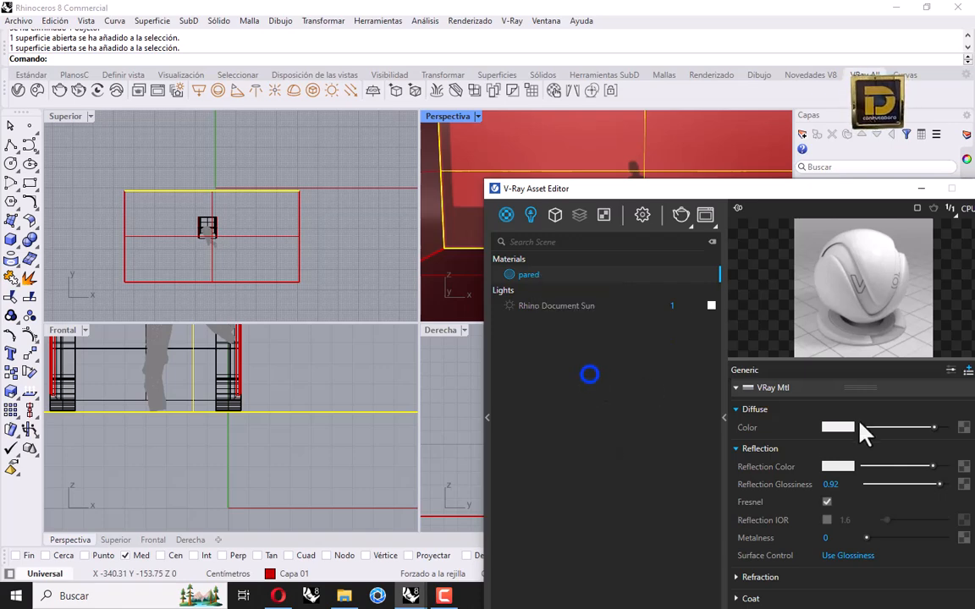
left_click(533, 290)
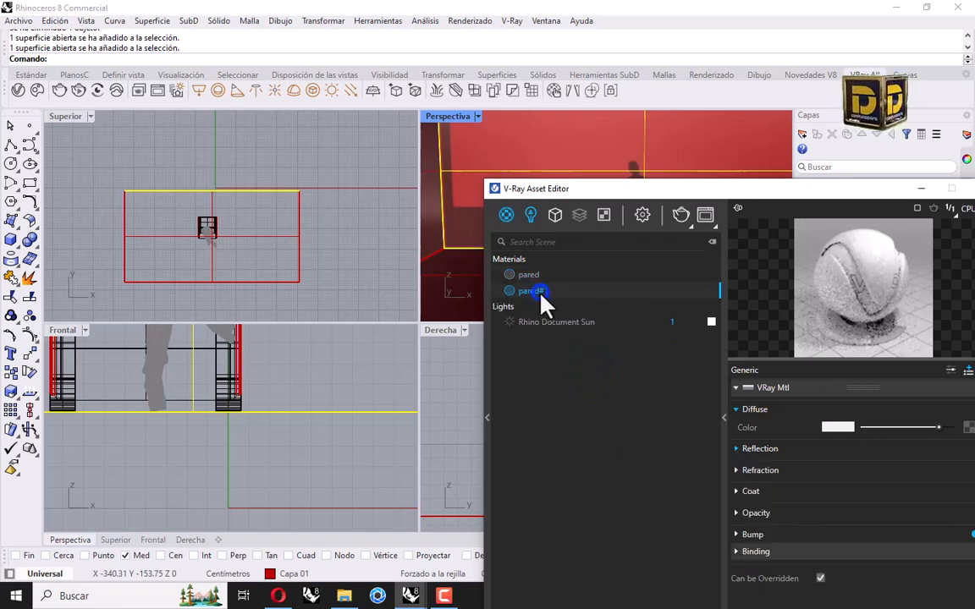
Change the diffuse color of the duplicated pared material to a light violet.
left_click_drag(740, 190, 653, 126)
left_click(762, 363)
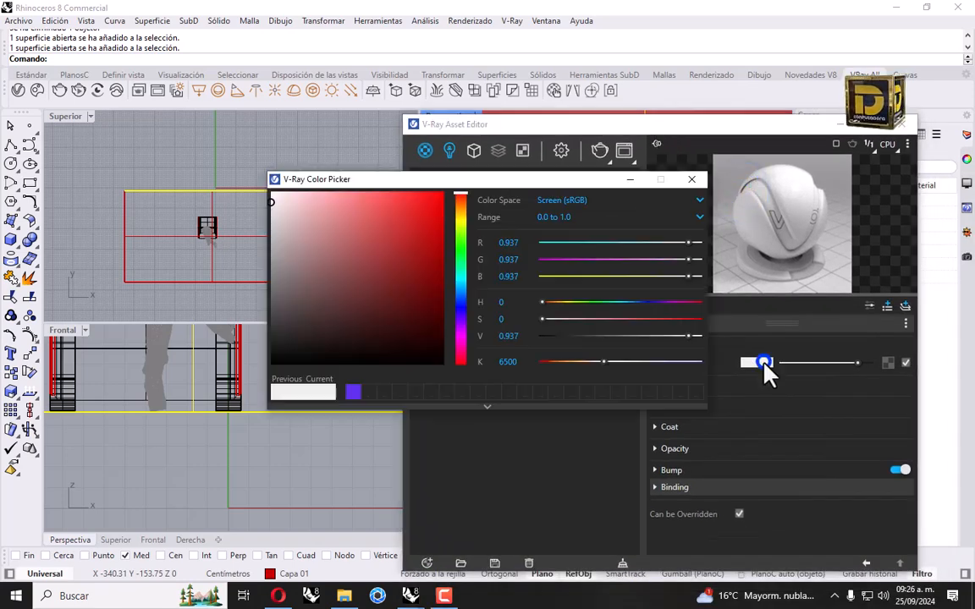
left_click(462, 326)
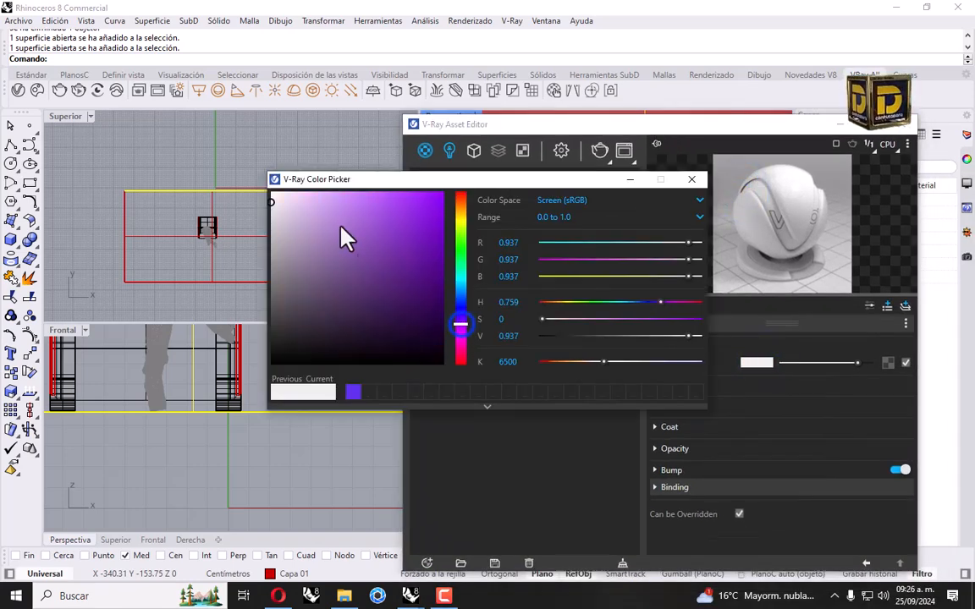
left_click(338, 195)
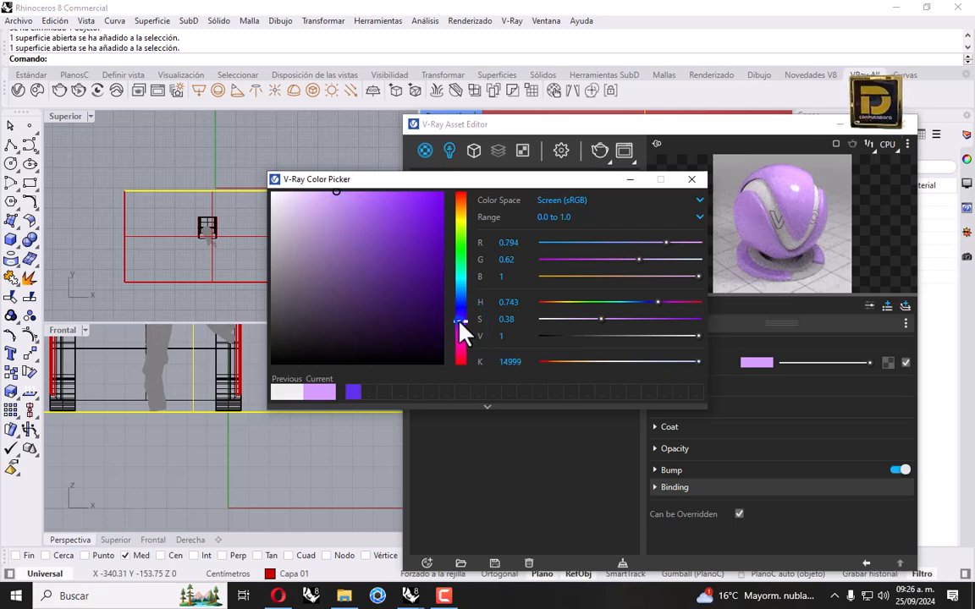
Set the pared#1 material's diffuse color to a light violet and apply the material to the left wall.
left_click(460, 317)
left_click(689, 178)
left_click_drag(532, 126, 575, 228)
left_click(429, 167)
right_click(496, 335)
left_click(523, 353)
left_click(398, 405)
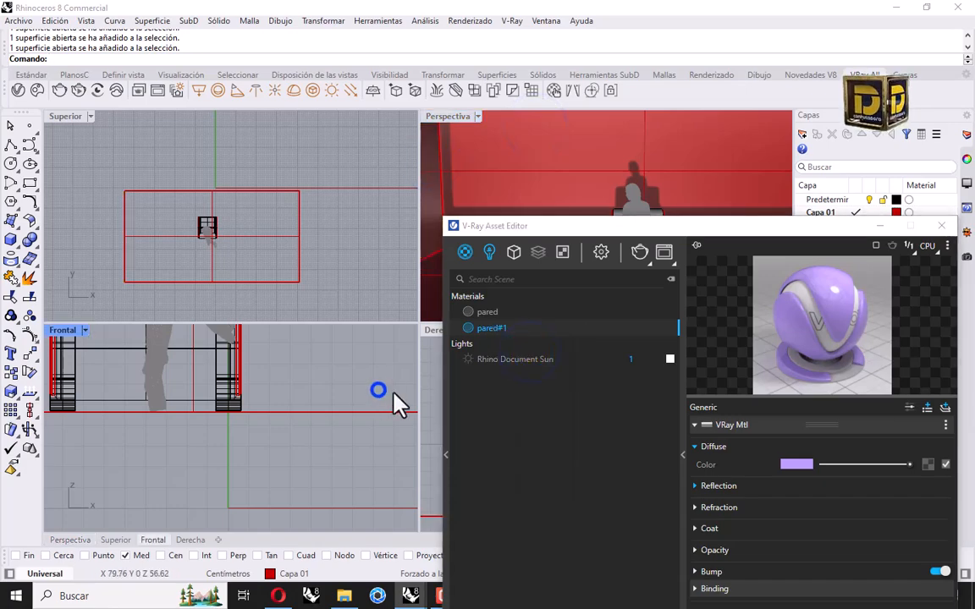
Switch to the Opera browser and save the Pinterest wood plank texture from the "madera textura" results into the silla marshmellow folder.
left_click(279, 596)
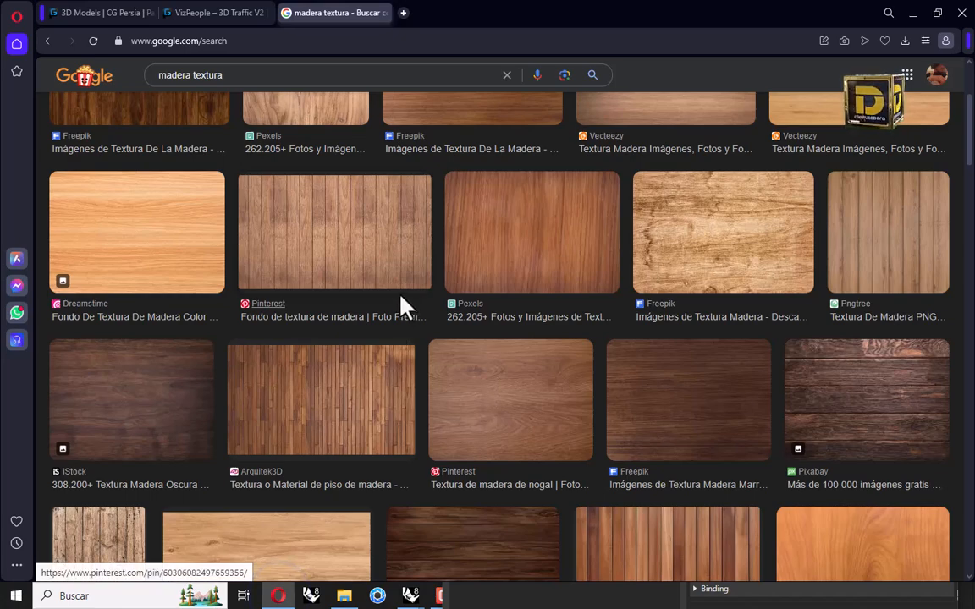
left_click(355, 210)
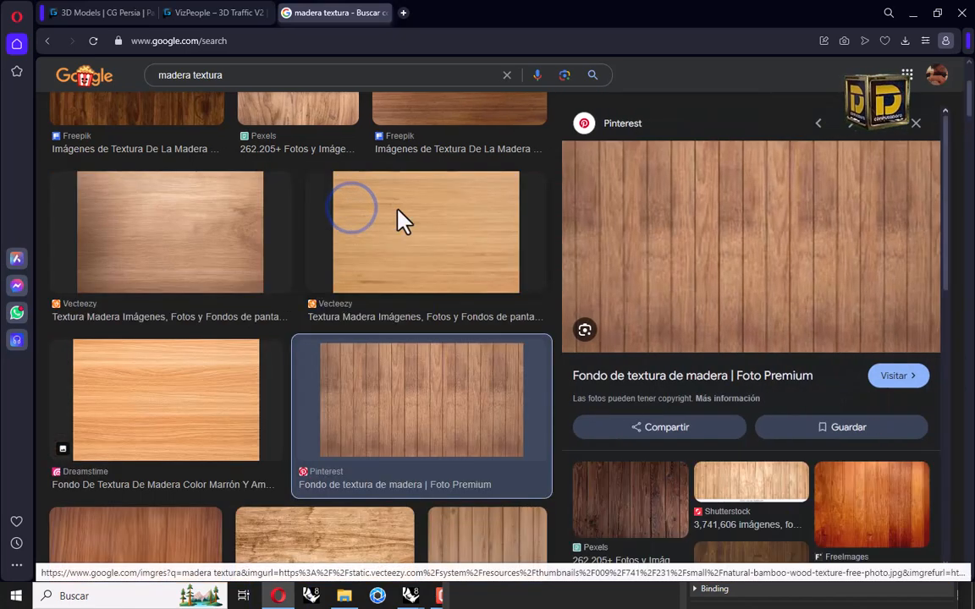
right_click(683, 201)
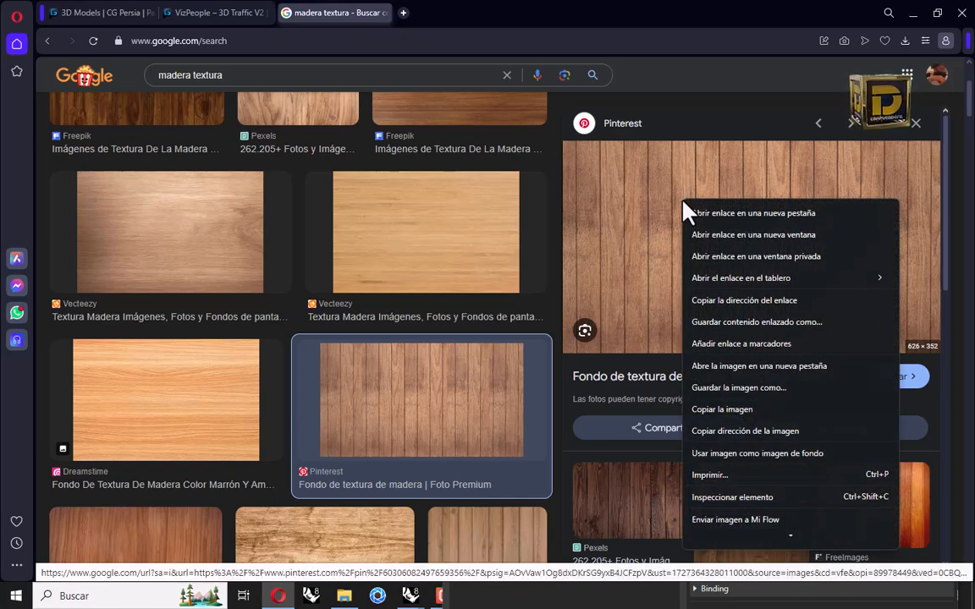
left_click(742, 389)
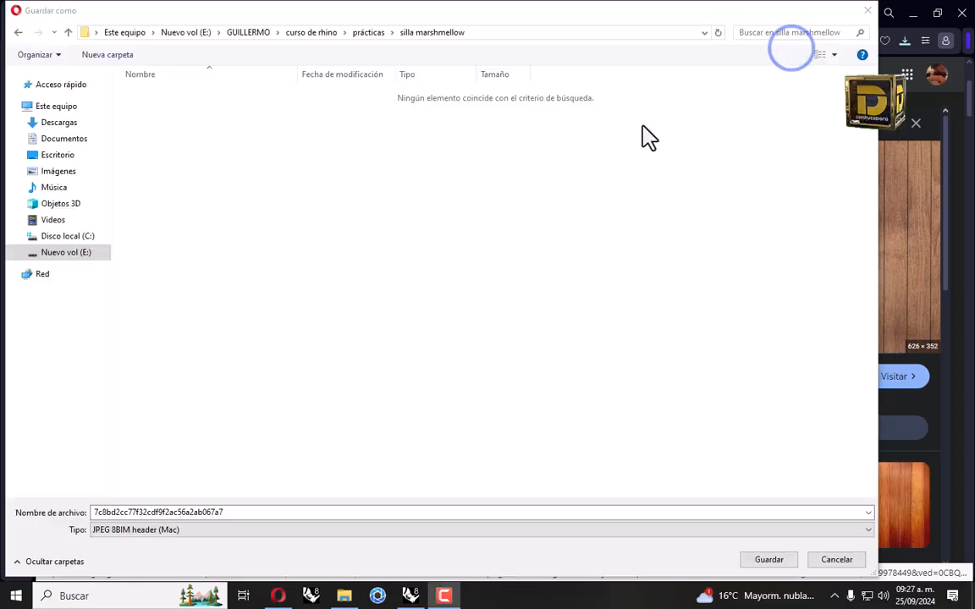
left_click(768, 560)
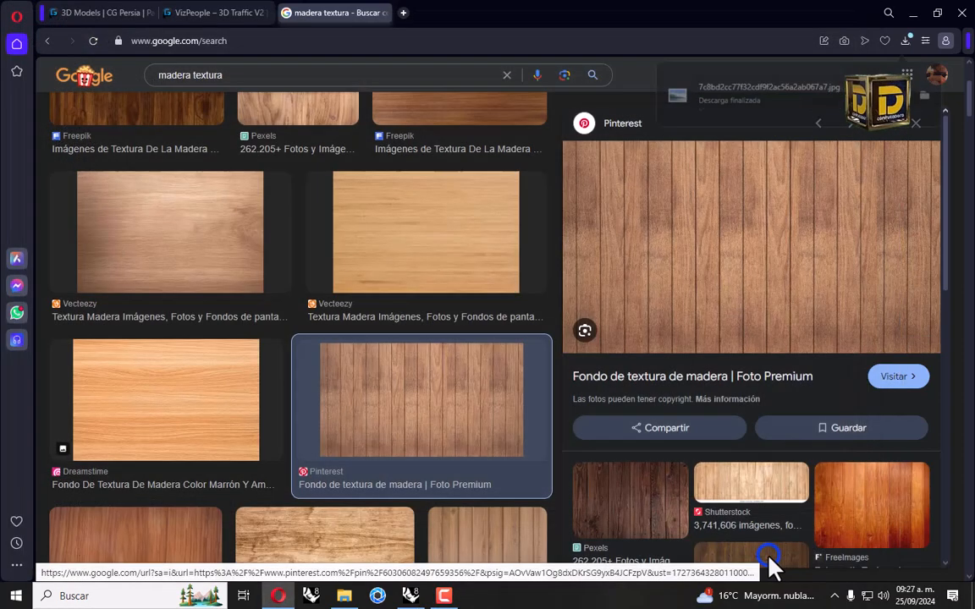
Return to Rhino and create a Generic V-Ray material named piso.
left_click(410, 596)
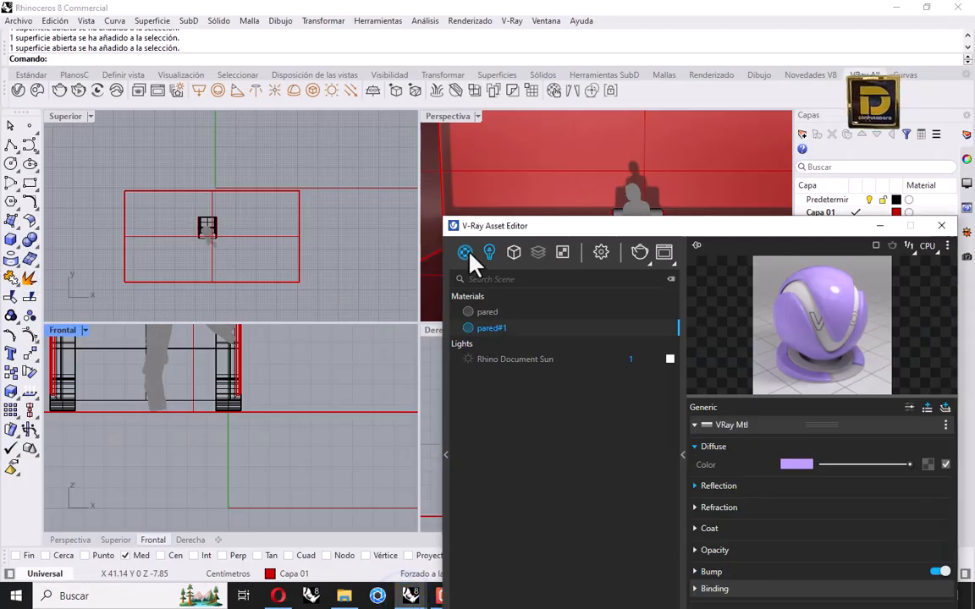
left_click(466, 252)
left_click(652, 462)
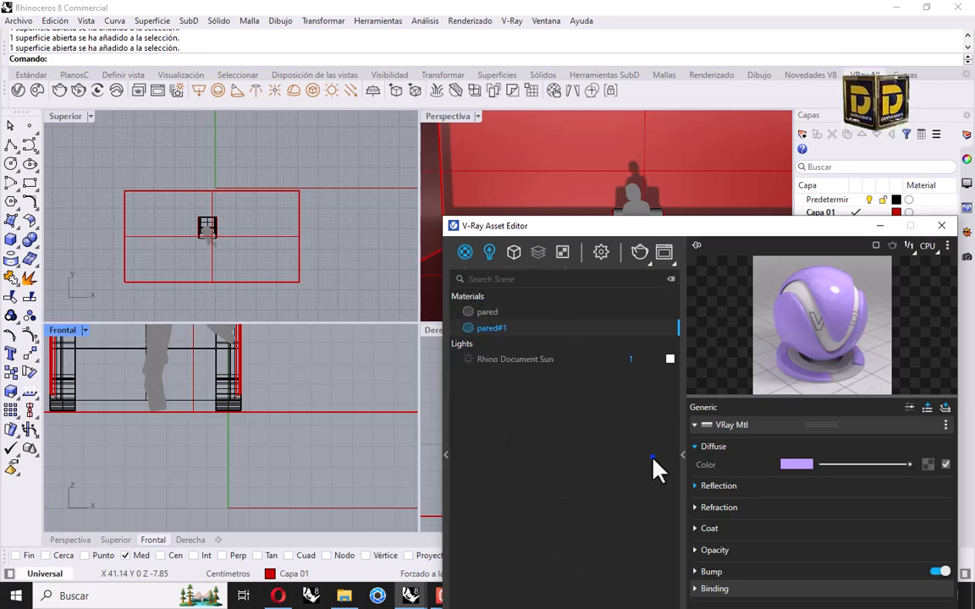
left_click(465, 252)
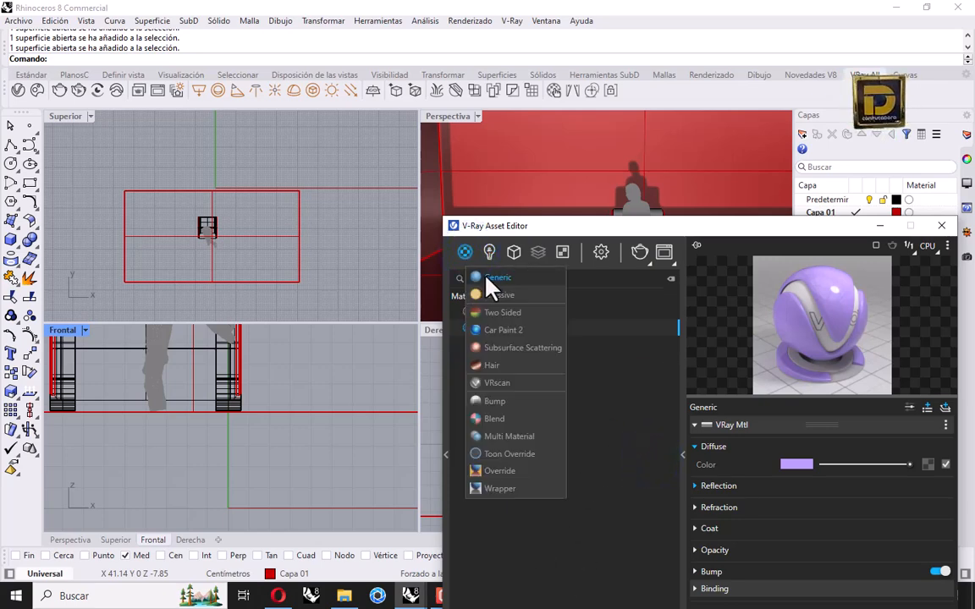
left_click(495, 279)
double_click(492, 310)
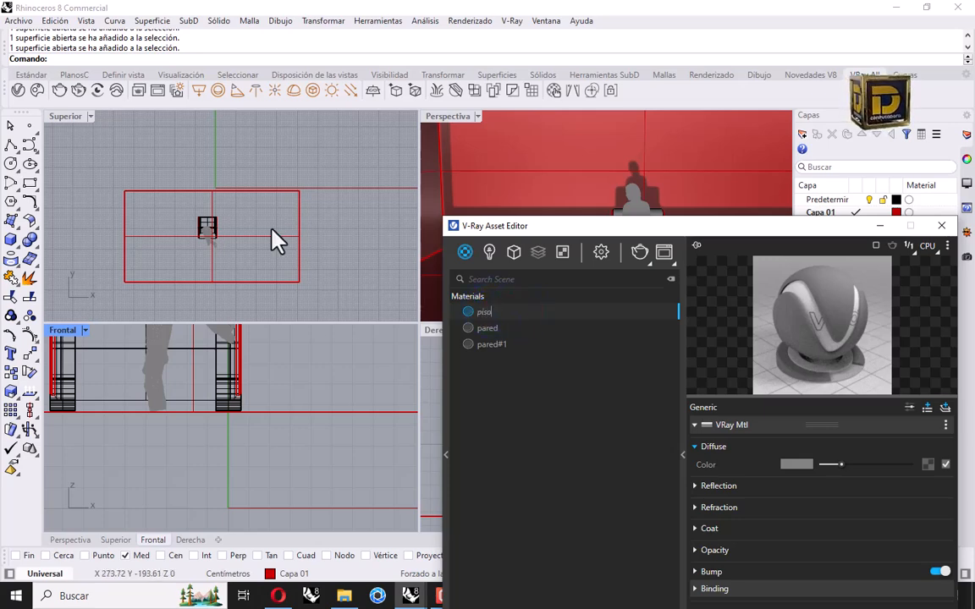
type("piso")
key("Return")
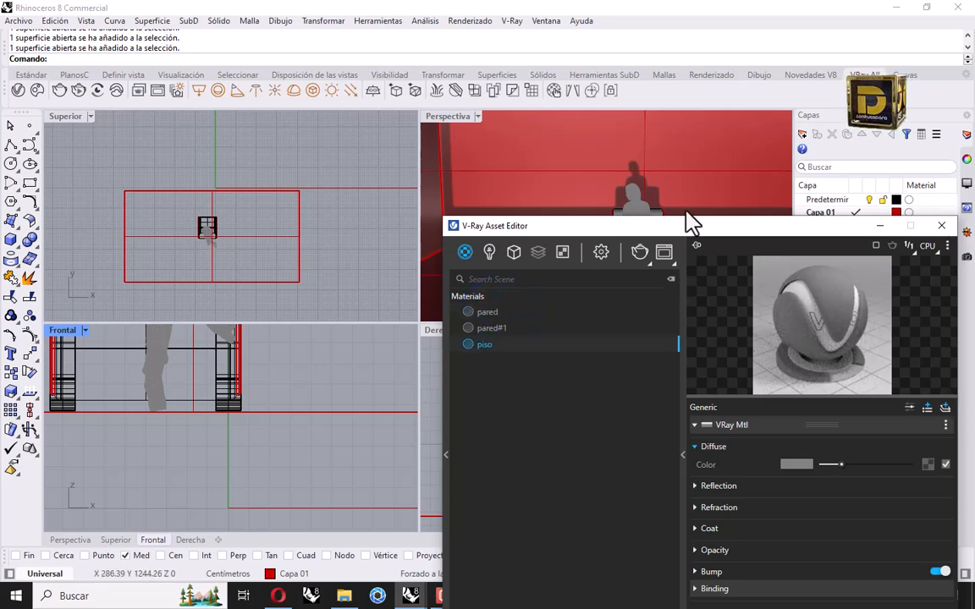
Assign the saved wood plank image as a Bitmap texture to the piso material's diffuse color.
left_click_drag(725, 235, 647, 150)
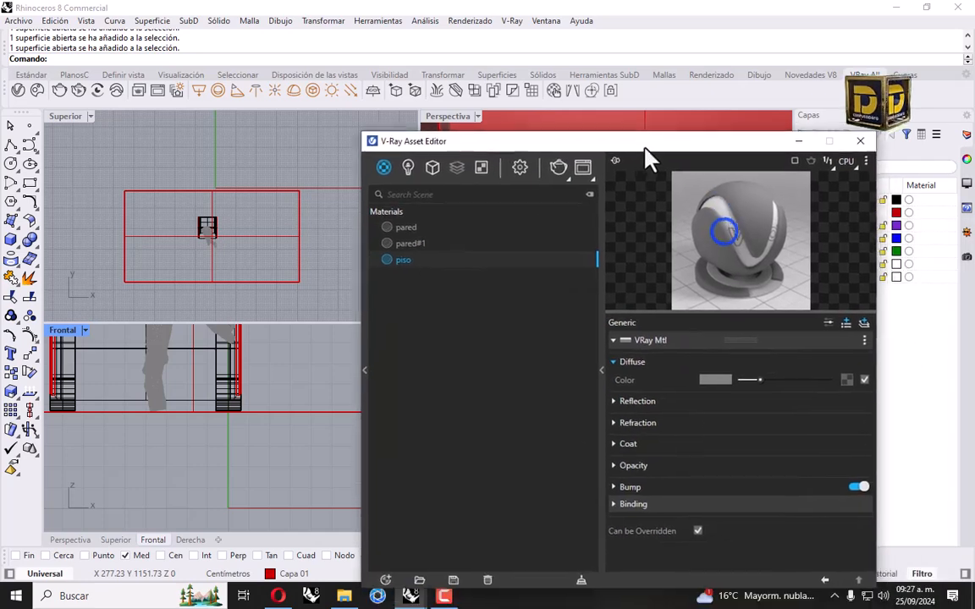
left_click(849, 381)
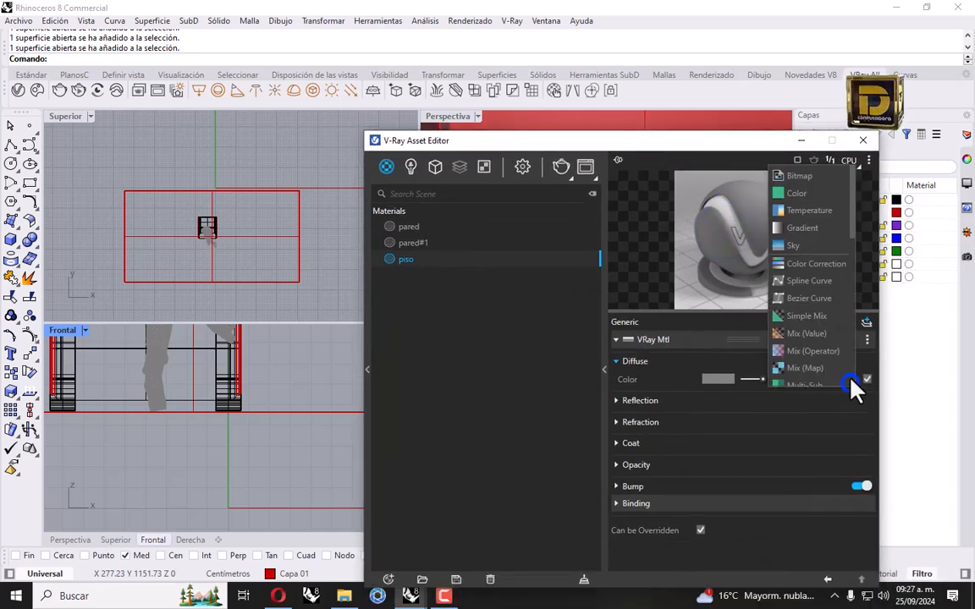
left_click(813, 179)
double_click(312, 222)
left_click_drag(692, 148, 899, 188)
left_click_drag(724, 193, 560, 100)
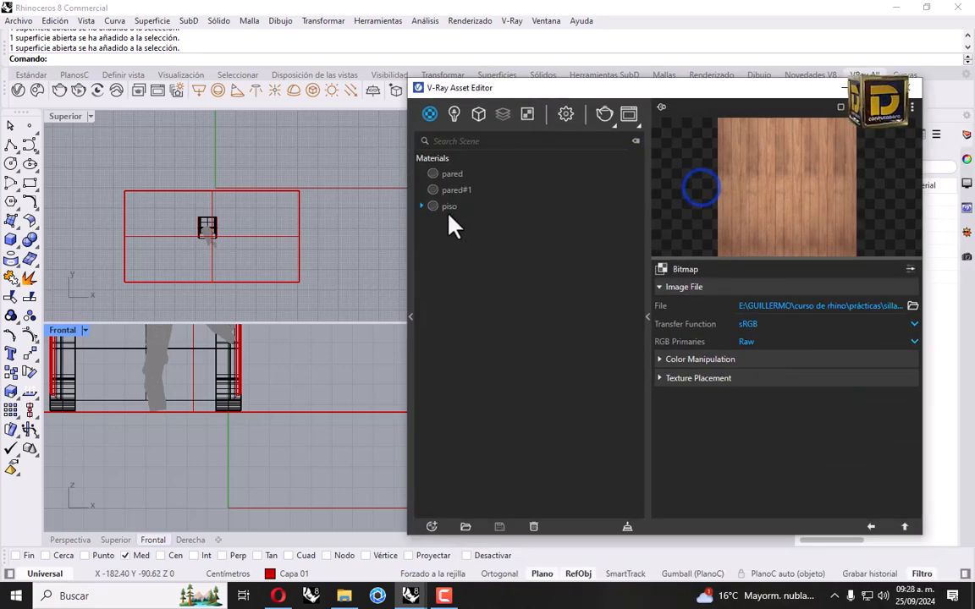
Raise the piso material's reflection color to near white and set its reflection glossiness to 0.79.
left_click(450, 208)
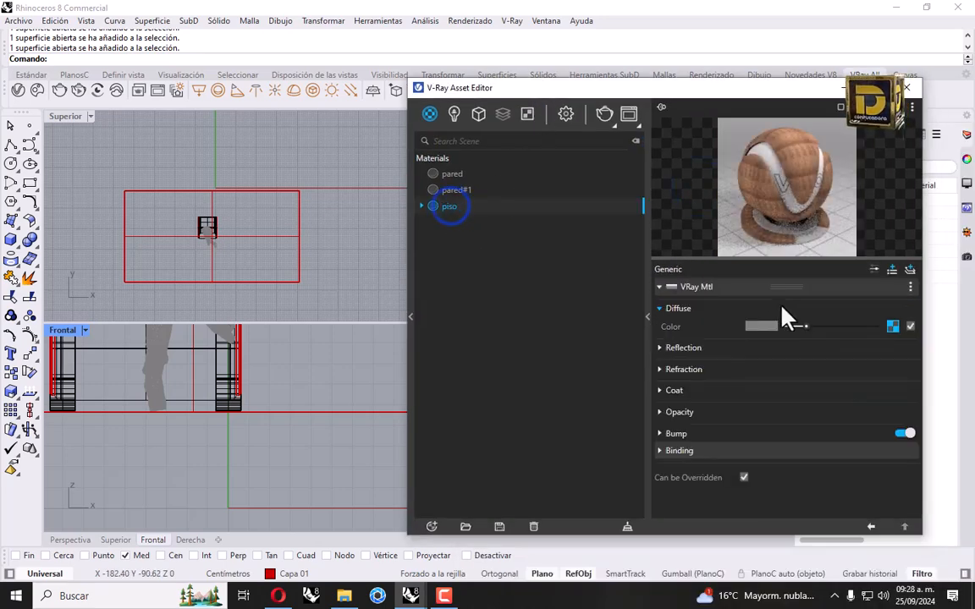
left_click(694, 348)
left_click_drag(787, 365, 851, 383)
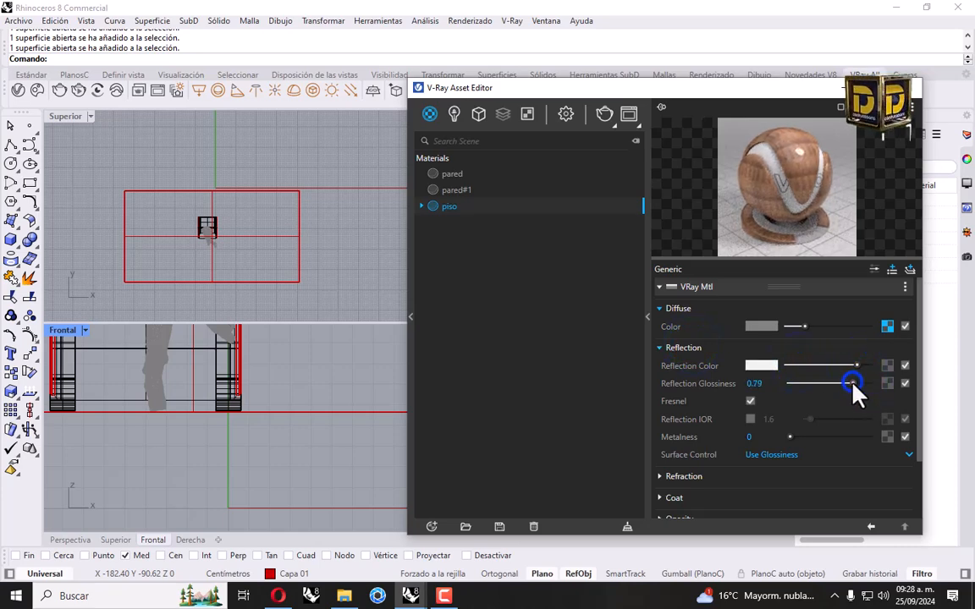
Apply the piso material to the room's floor surface.
left_click_drag(768, 88, 851, 168)
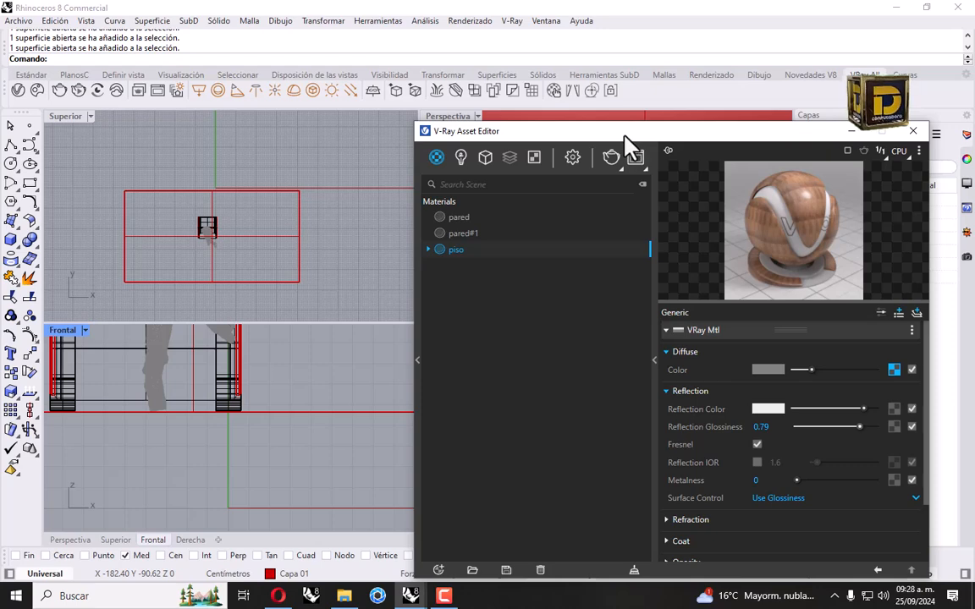
left_click_drag(625, 134, 748, 176)
left_click(492, 301)
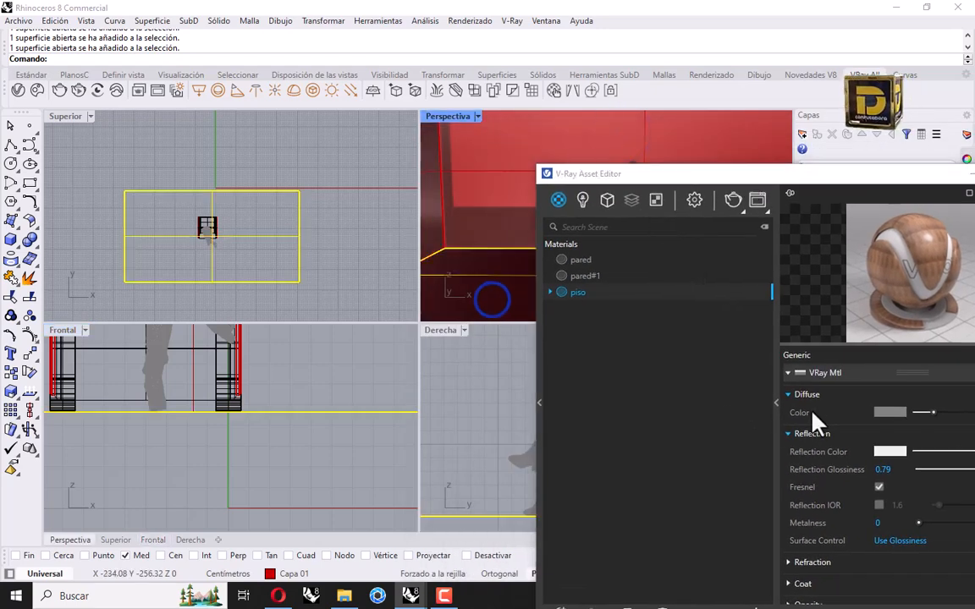
right_click(586, 294)
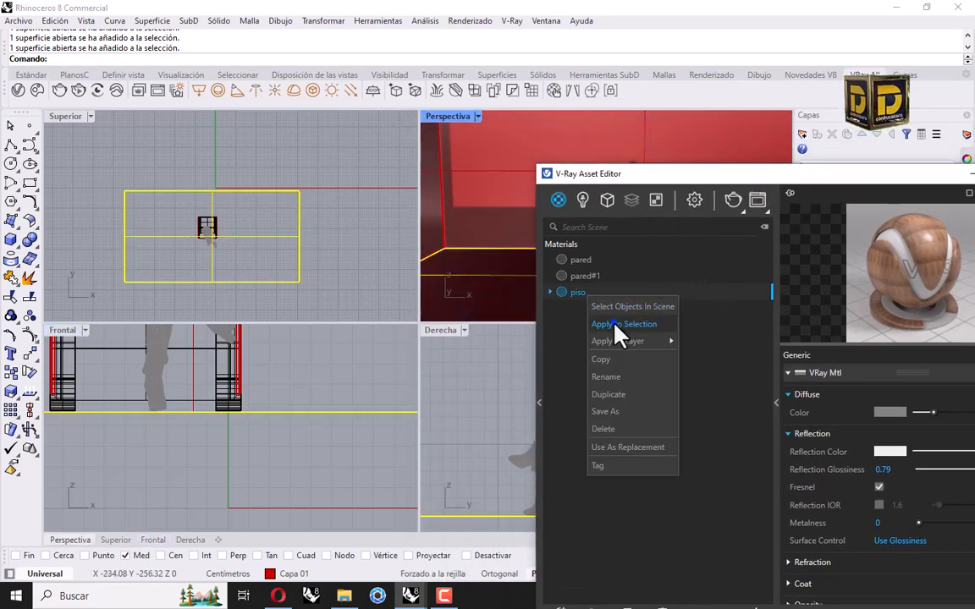
left_click(618, 325)
Maximize the Perspectiva viewport, render the scene with V-Ray to check the wood floor, and close the finished render.
double_click(448, 116)
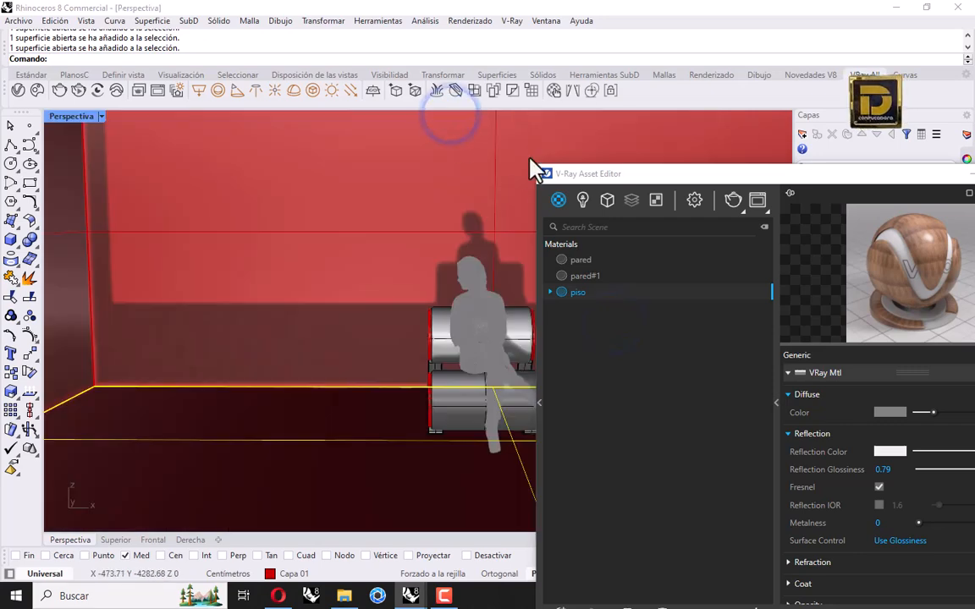
left_click_drag(708, 191, 643, 178)
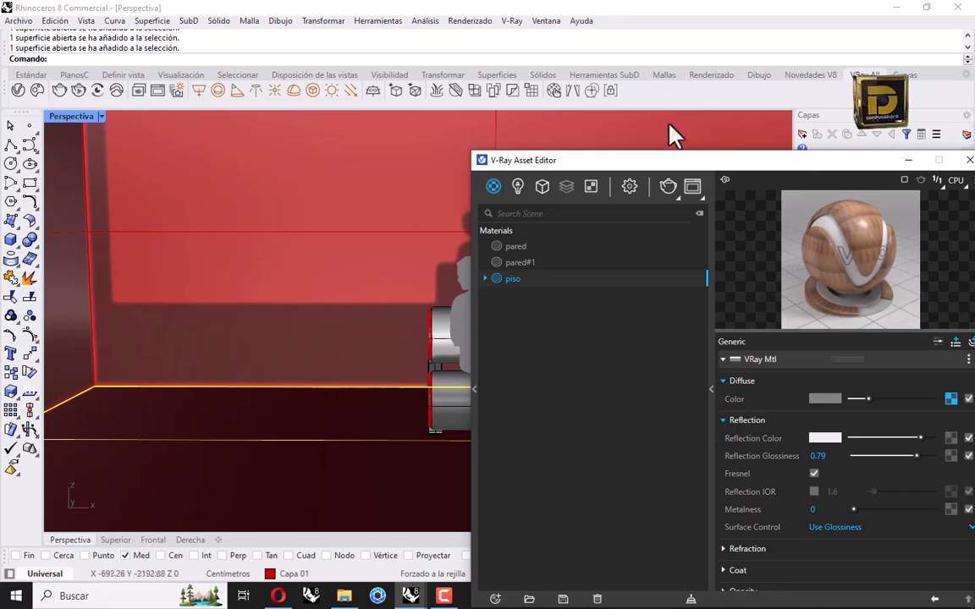
left_click_drag(677, 162, 736, 227)
left_click(59, 91)
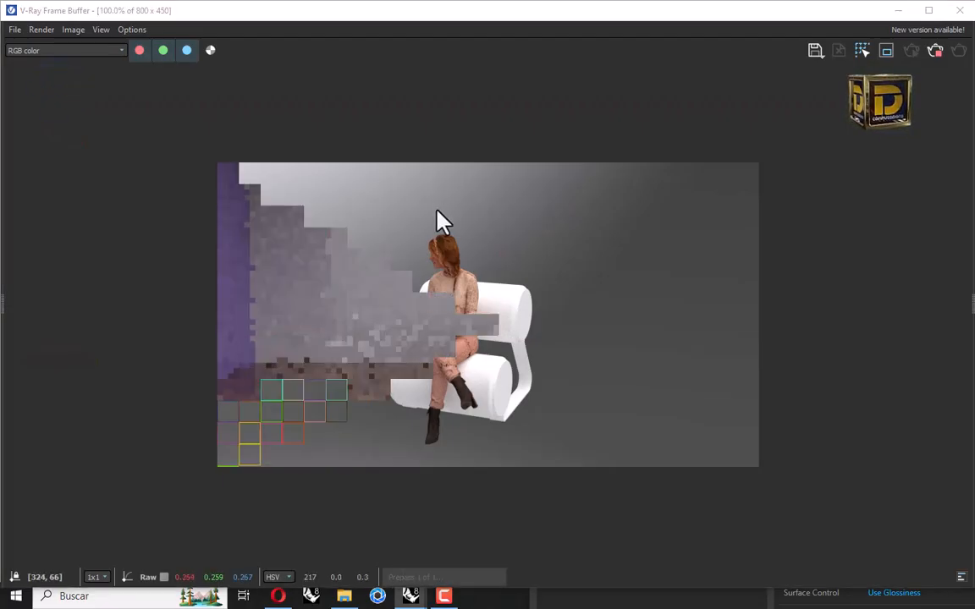
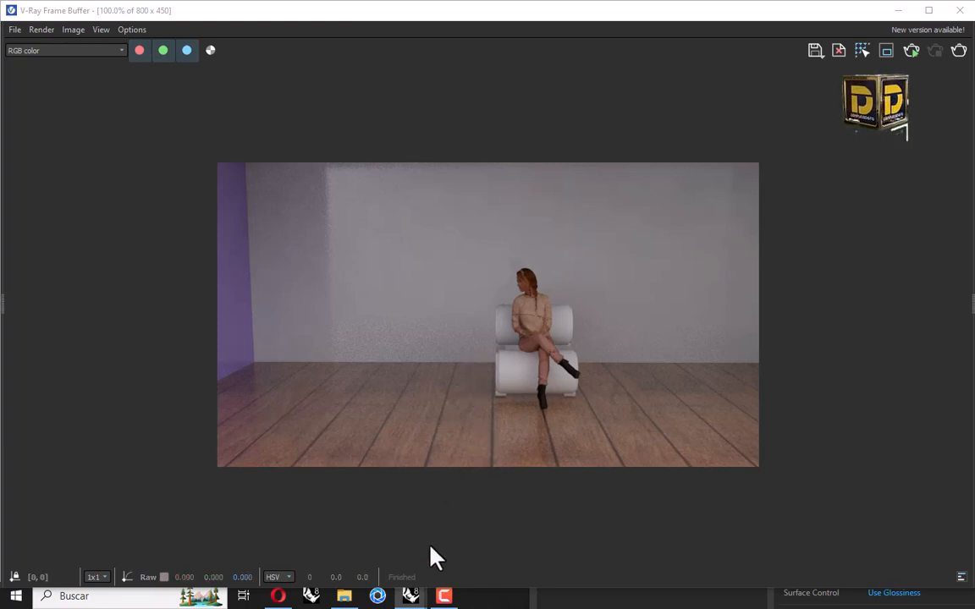
left_click(960, 16)
Set the piso bitmap's texture placement to repeat 4 times in both U and V.
left_click_drag(636, 217, 392, 78)
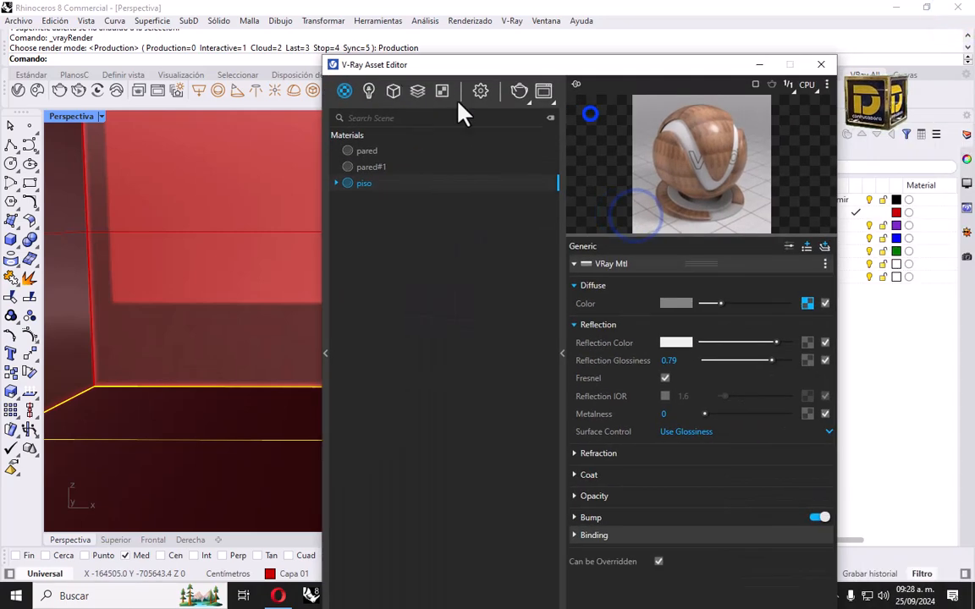
left_click(807, 304)
left_click(635, 356)
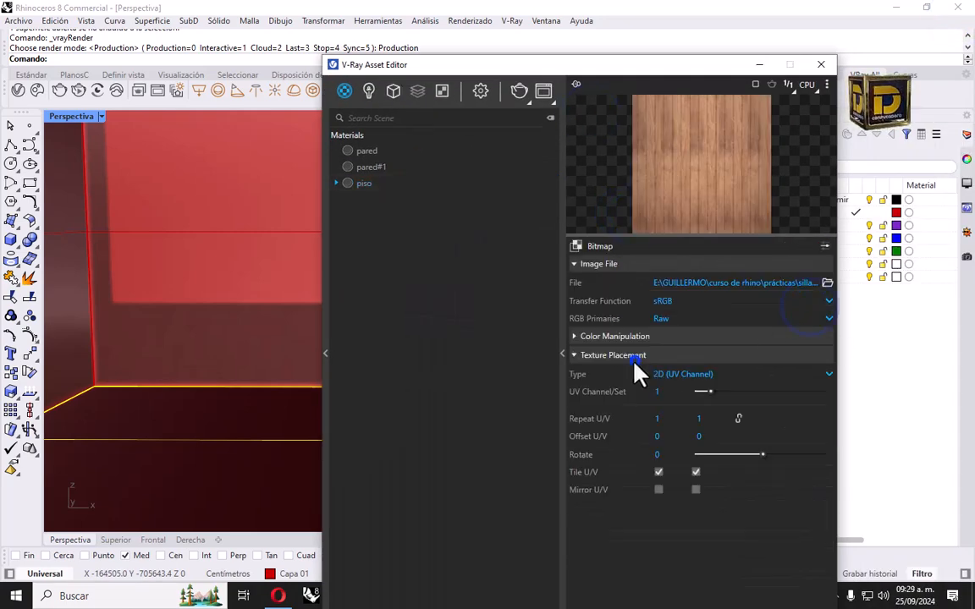
left_click(364, 184)
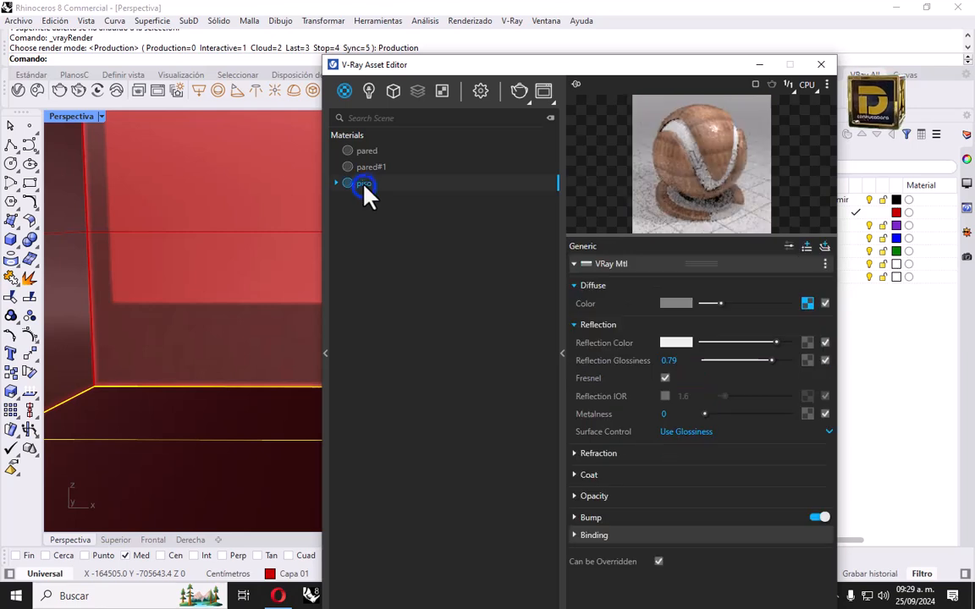
left_click(808, 304)
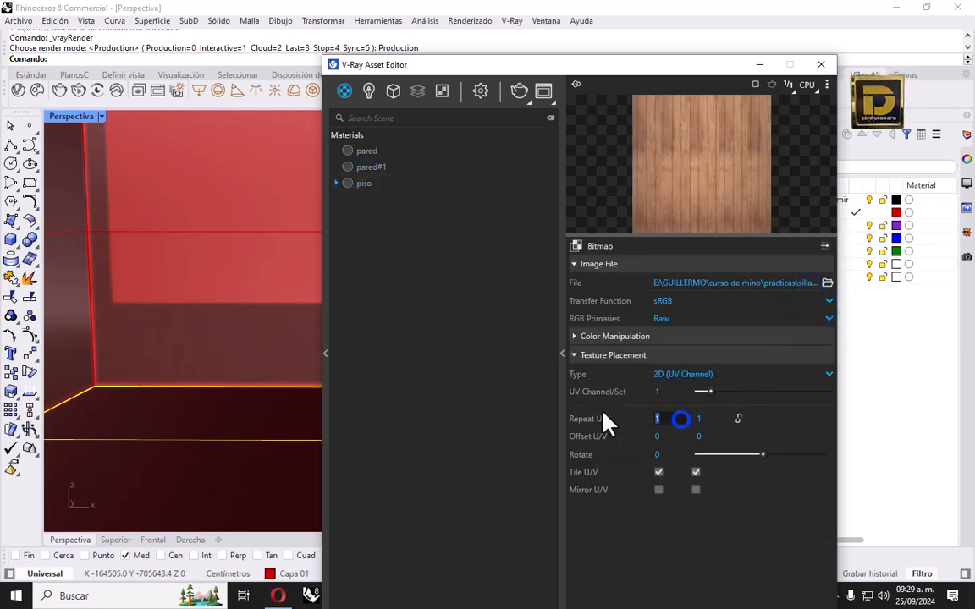
type("4")
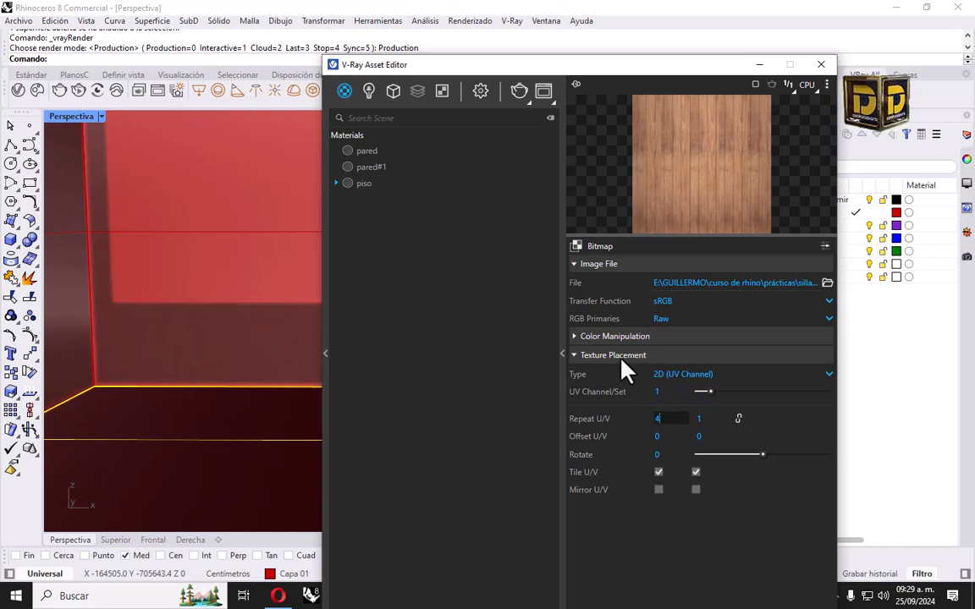
left_click(699, 418)
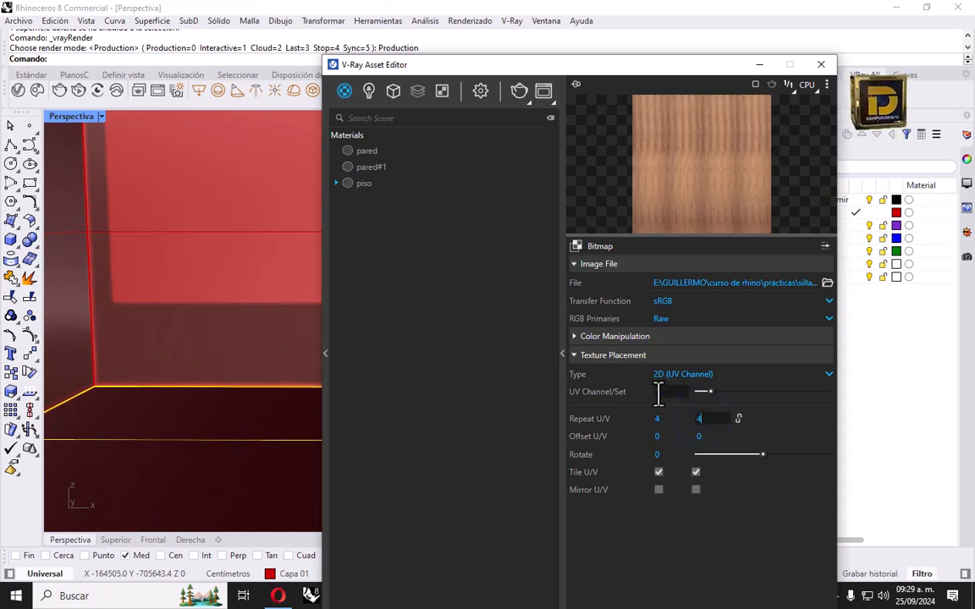
left_click(657, 539)
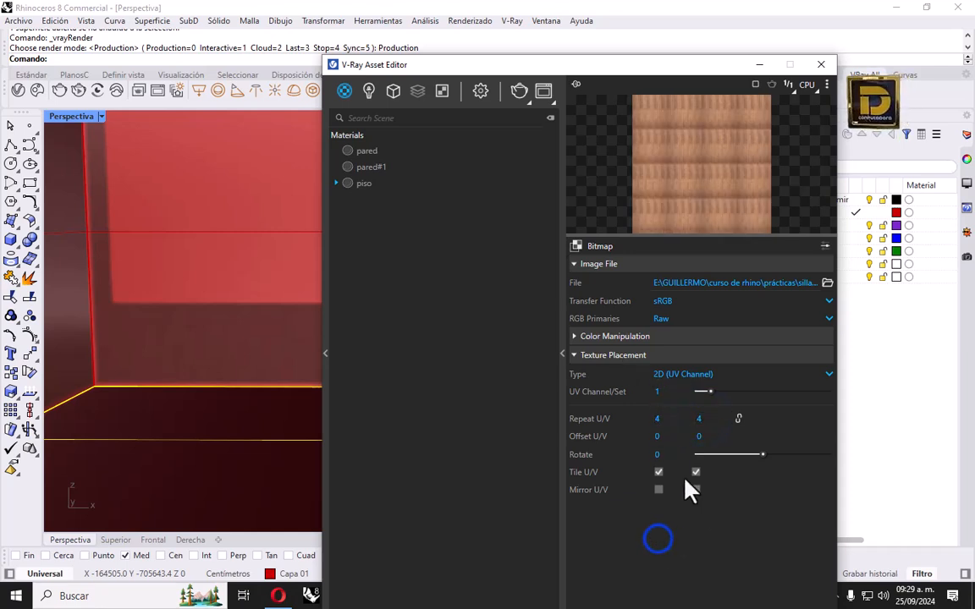
Render the scene again in the V-Ray Frame Buffer to check the smaller floor planks.
left_click(544, 95)
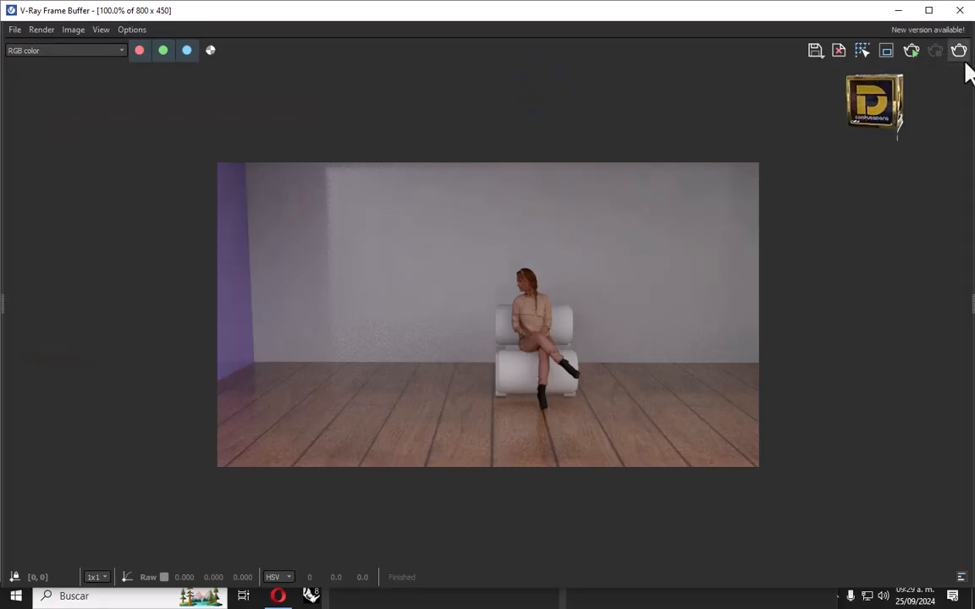
left_click(959, 53)
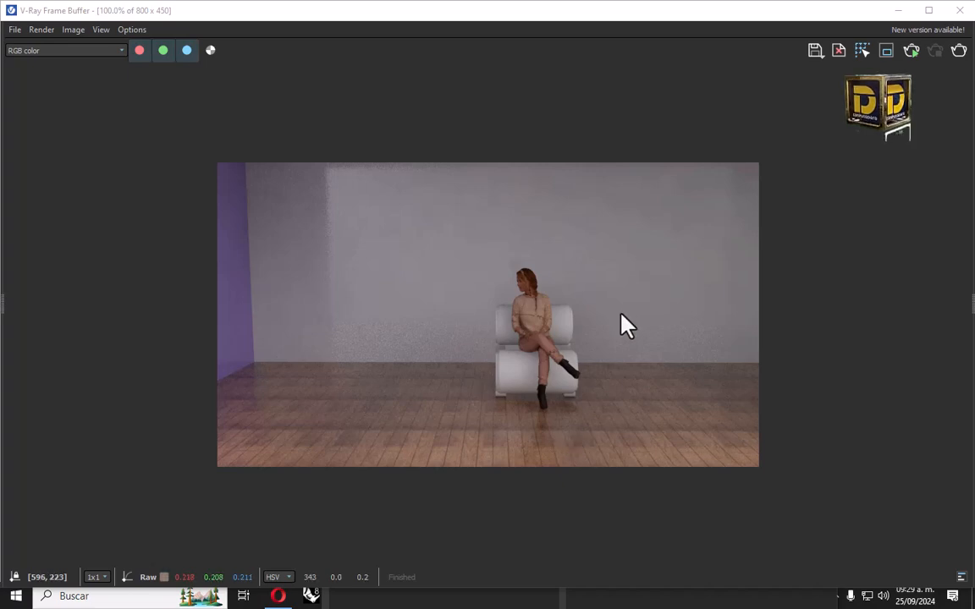
Set the piso bitmap's V repeat to 2.
left_click(930, 11)
left_click(792, 207)
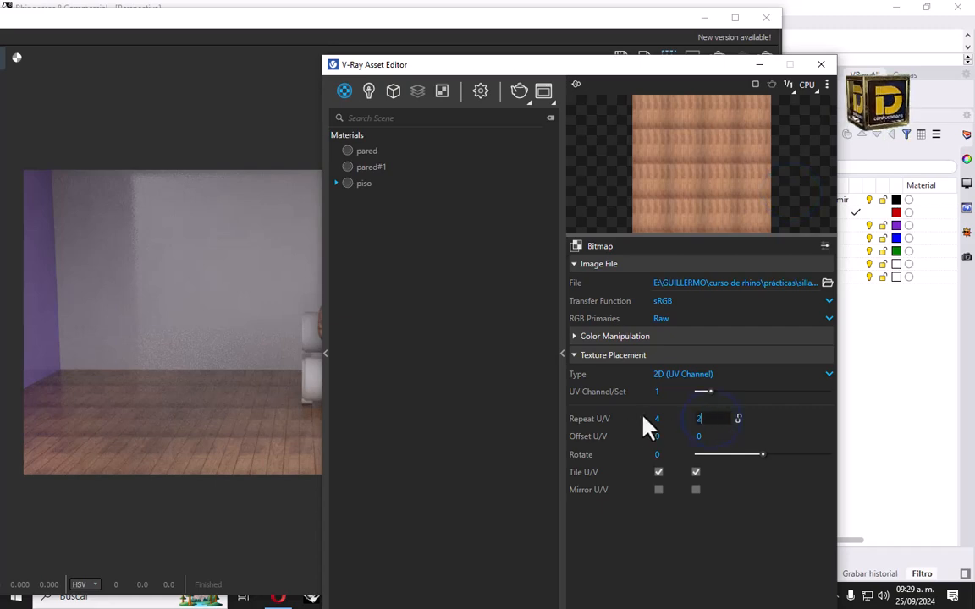
left_click(130, 281)
Define a render region over the floor in front of the chair and render only that area.
left_click_drag(502, 22, 433, 69)
left_click(625, 105)
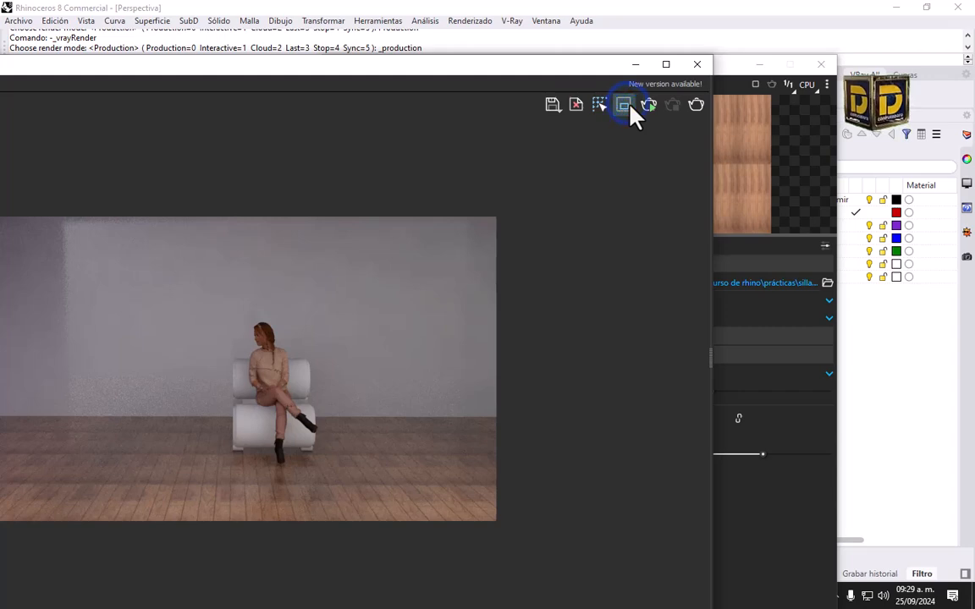
left_click_drag(154, 454, 396, 514)
left_click(696, 103)
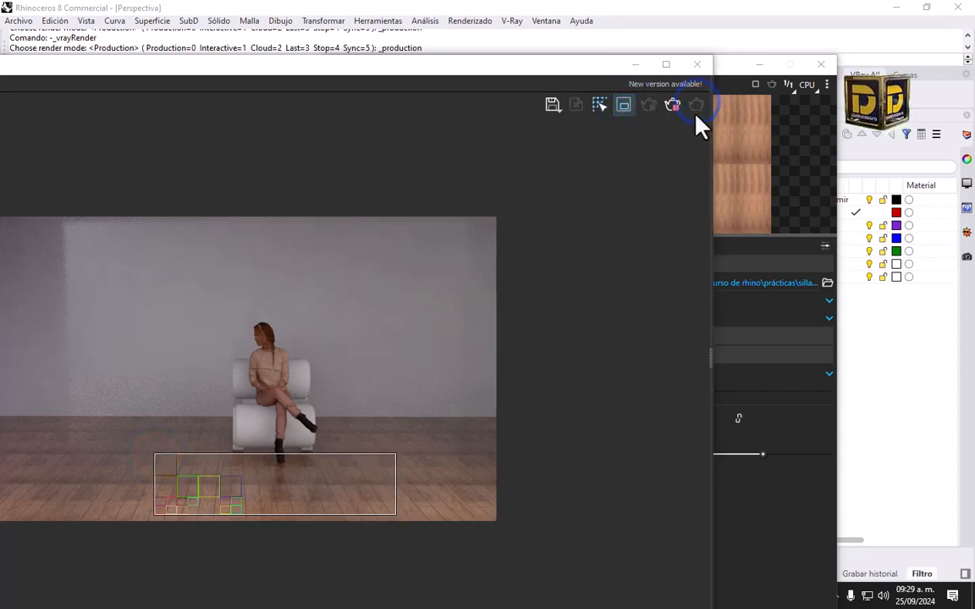
Render a wider floor region around the chair and a second region over the floor corner by the purple wall, closing both V-Ray windows.
left_click_drag(74, 407, 503, 529)
left_click(695, 108)
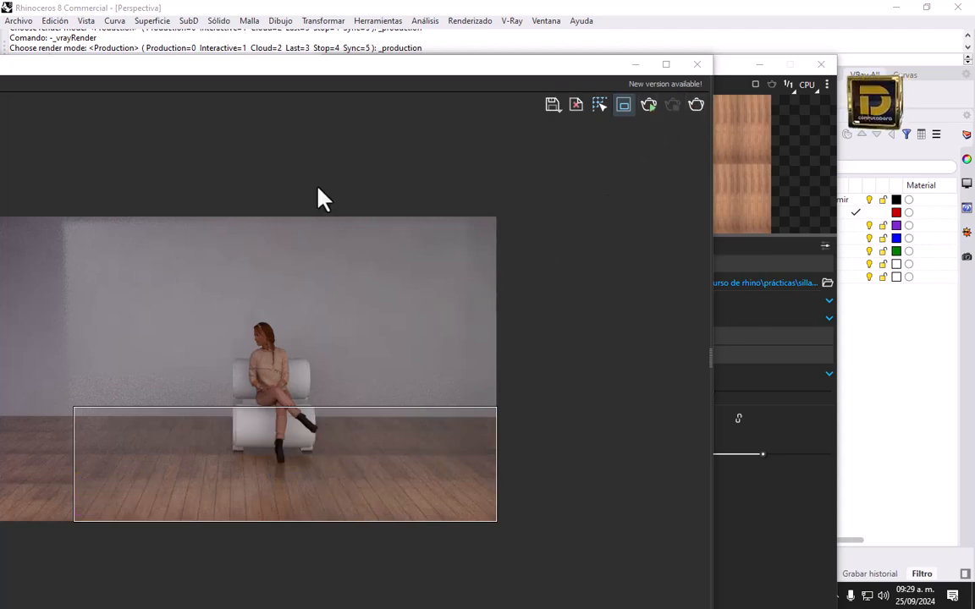
left_click_drag(377, 71, 585, 68)
left_click_drag(153, 394, 350, 566)
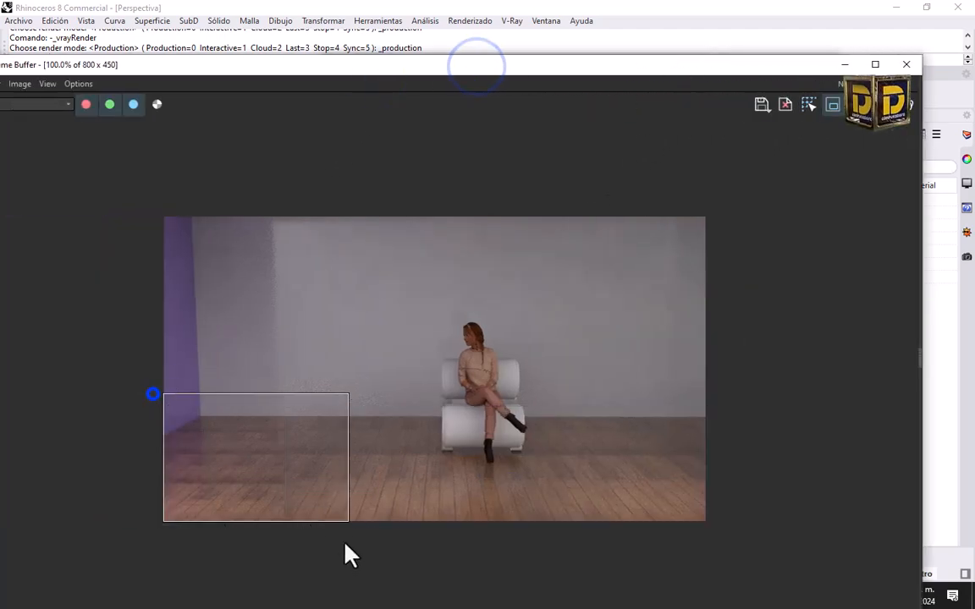
left_click(908, 107)
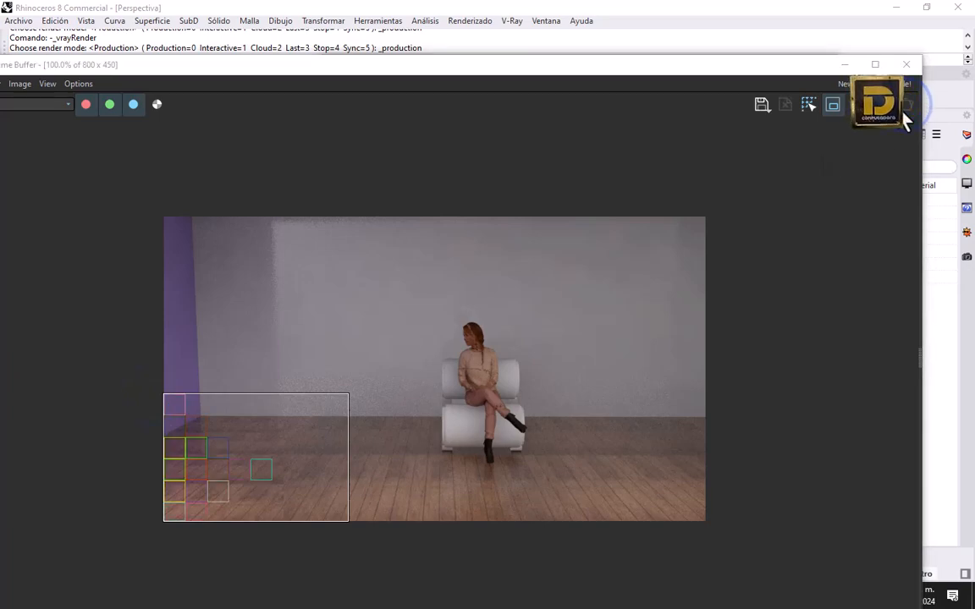
left_click(906, 65)
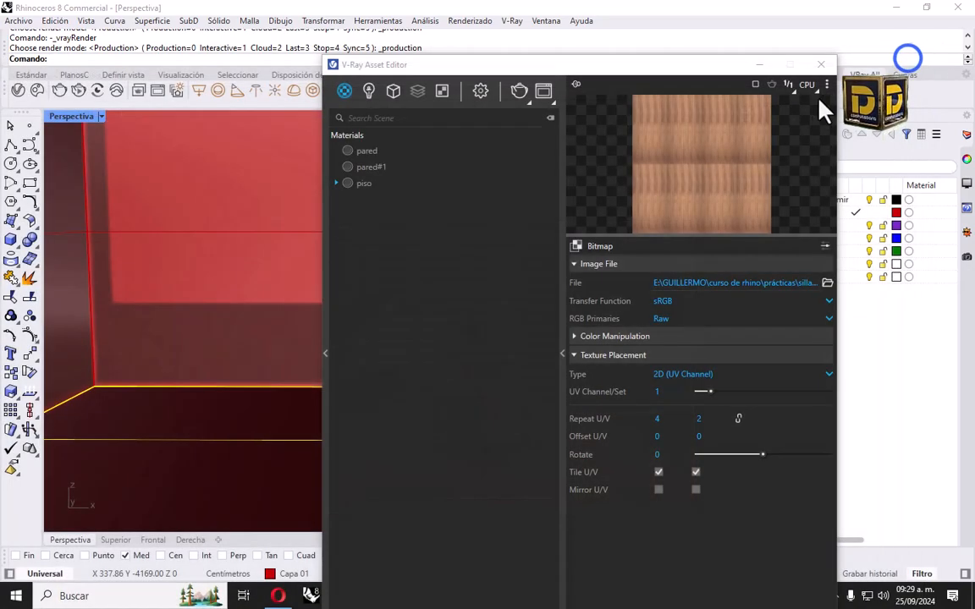
left_click(821, 65)
Restore the four-viewport layout and move the chair with the seated figure closer to the room's end wall in the Superior view.
double_click(72, 116)
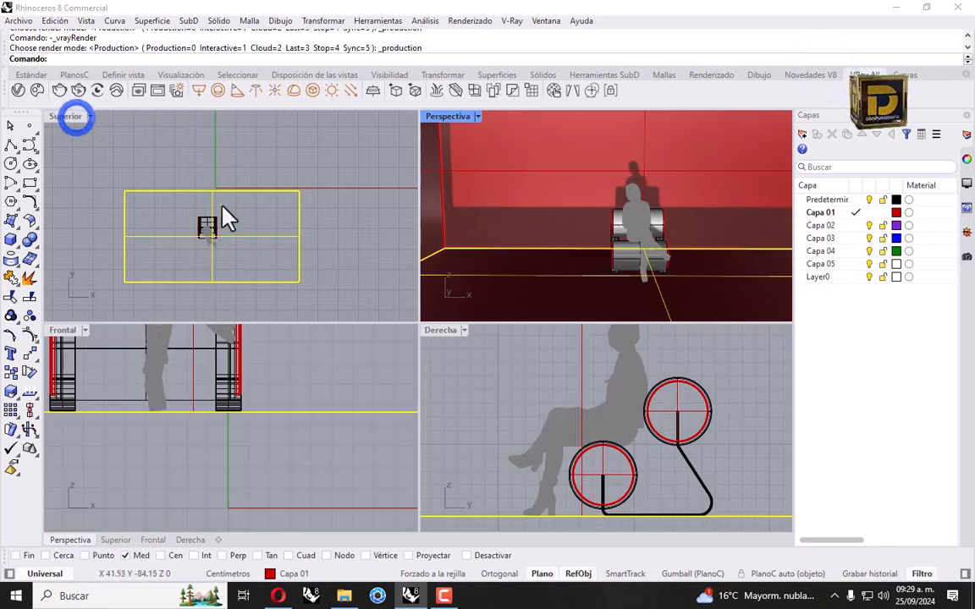
left_click_drag(171, 170, 276, 308)
scroll(206, 227, "up", 3)
left_click_drag(206, 227, 146, 213)
left_click(188, 192)
right_click_drag(214, 214, 279, 215)
right_click_drag(520, 214, 612, 240, "shift")
scroll(585, 238, "up", 5)
Hide the end wall surface on the opposite side of the room from the chair.
scroll(592, 453, "down", 8)
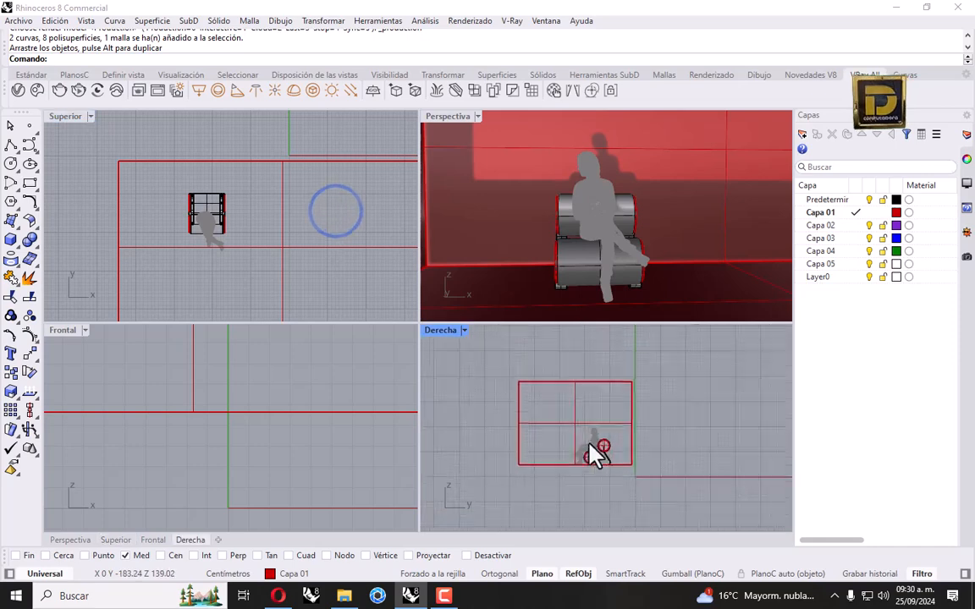
left_click(573, 398)
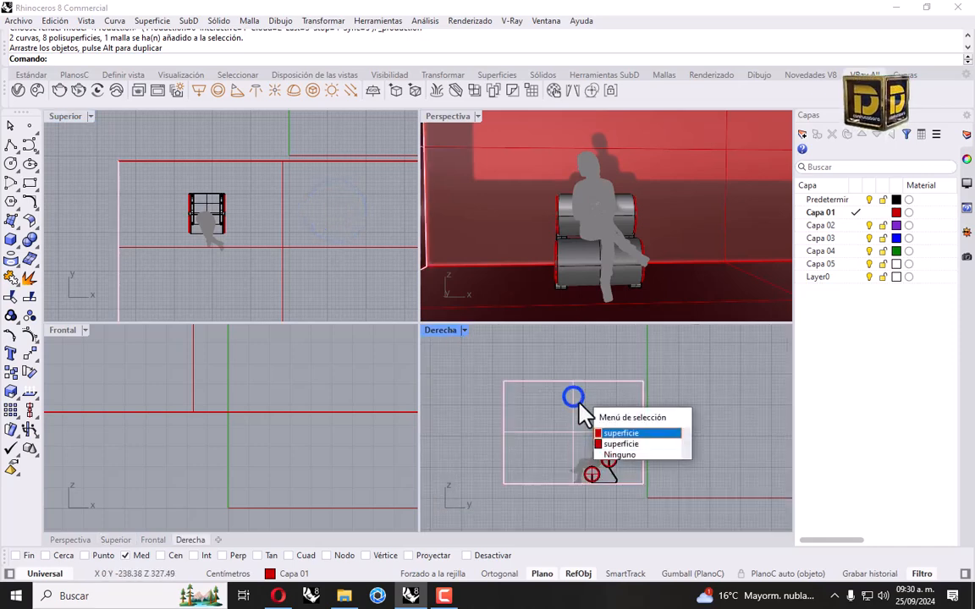
left_click(626, 444)
scroll(250, 195, "down", 3)
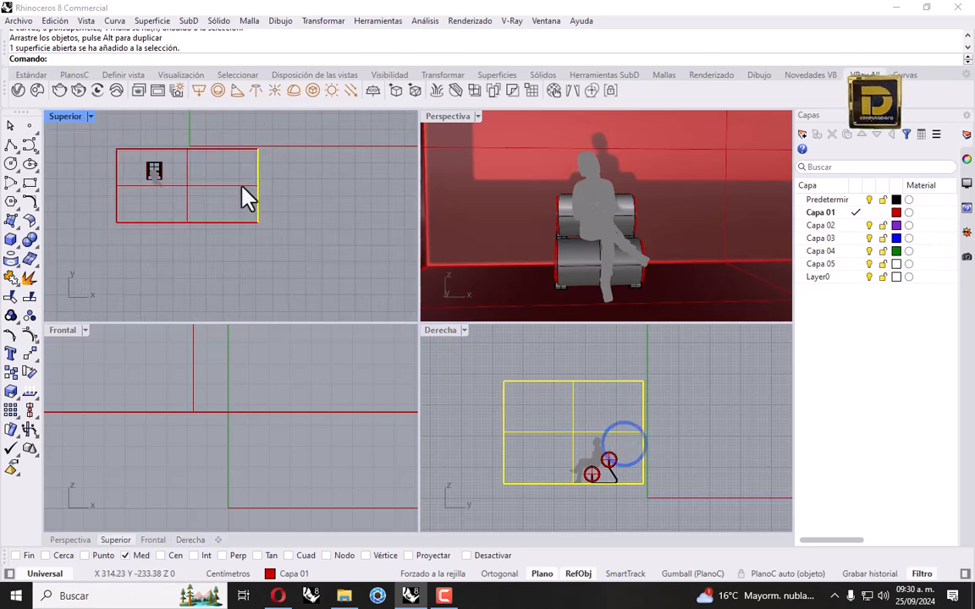
left_click(44, 75)
left_click(398, 90)
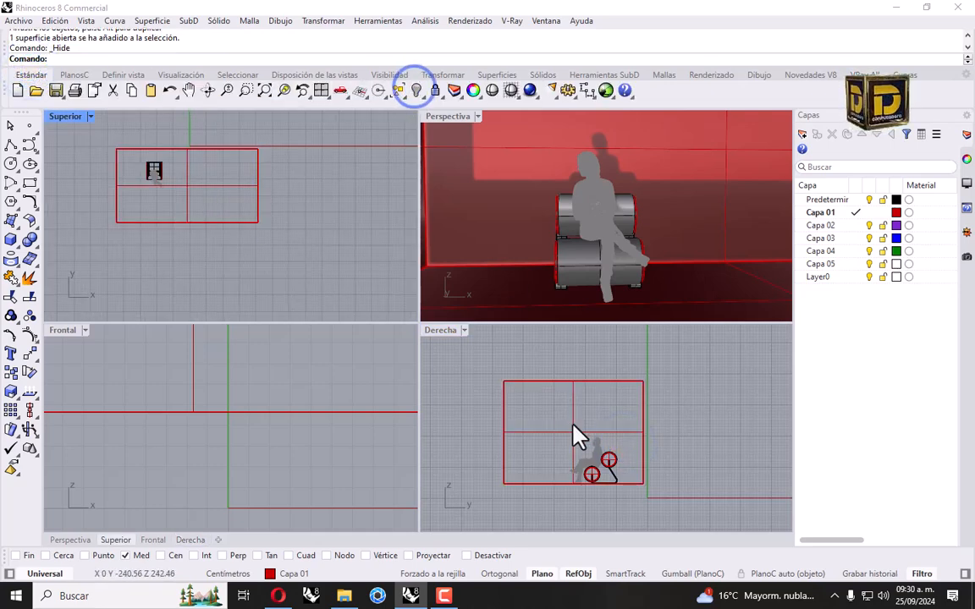
Draw a tall, narrow rectangle on the end wall in the Derecha view as a window outline.
left_click(30, 182)
right_click_drag(525, 390, 585, 391)
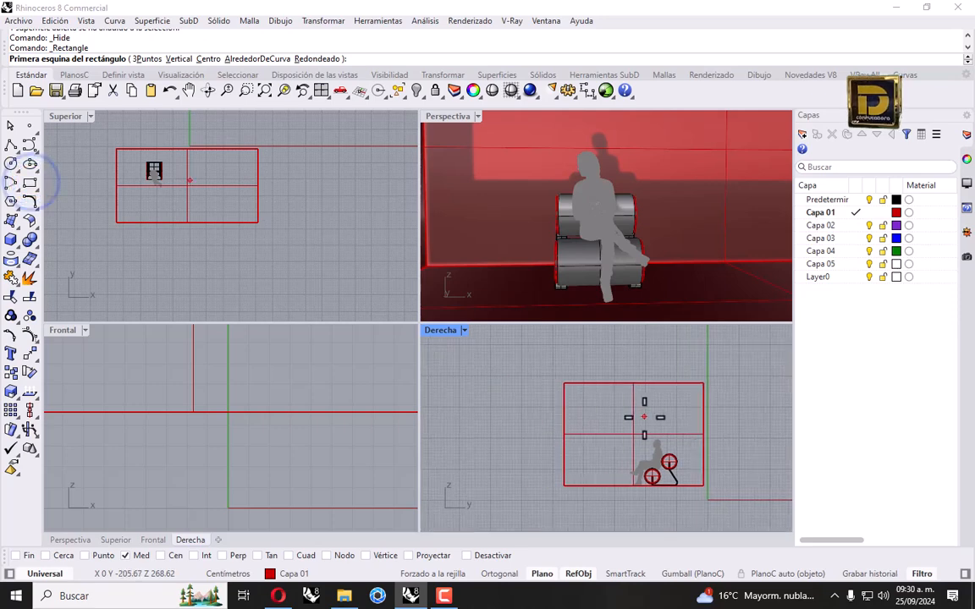
left_click(583, 407)
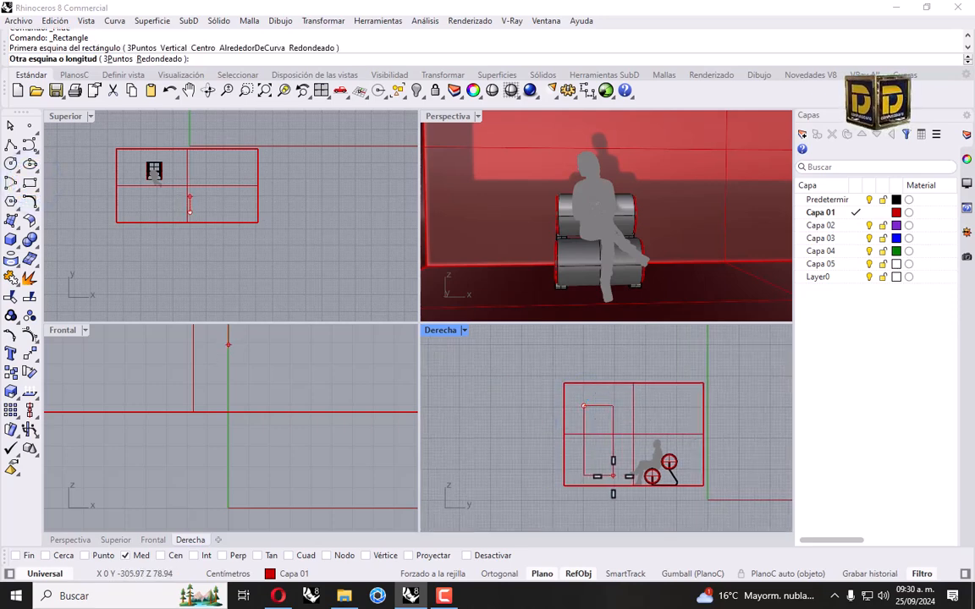
left_click(606, 475)
Copy the window rectangle twice horizontally with Ortho on and object snaps disabled, making three spaced window outlines along the wall.
left_click(606, 408)
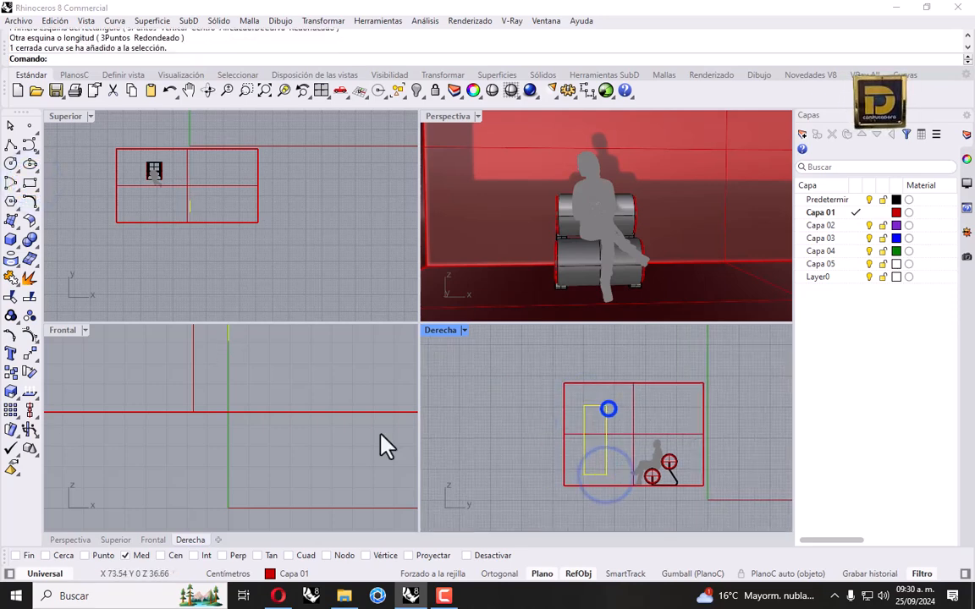
left_click(15, 388)
left_click(595, 475)
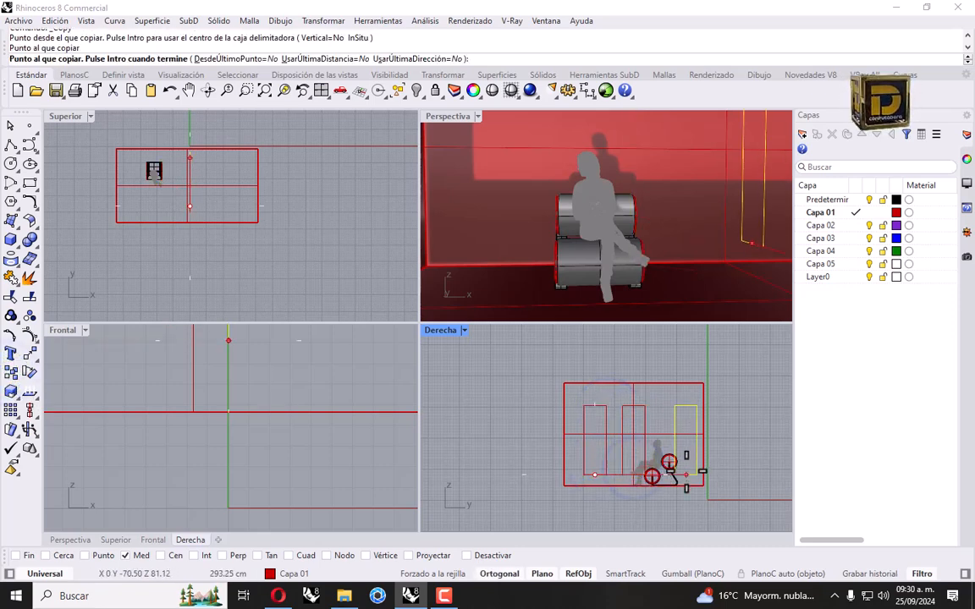
left_click(500, 574)
left_click(465, 555)
left_click(675, 471, "shift")
right_click(673, 416)
Set the Derecha view to Sombreado and trim three window openings out of the end wall using the three rectangles.
left_click_drag(683, 394, 630, 416)
left_click(596, 407, "shift")
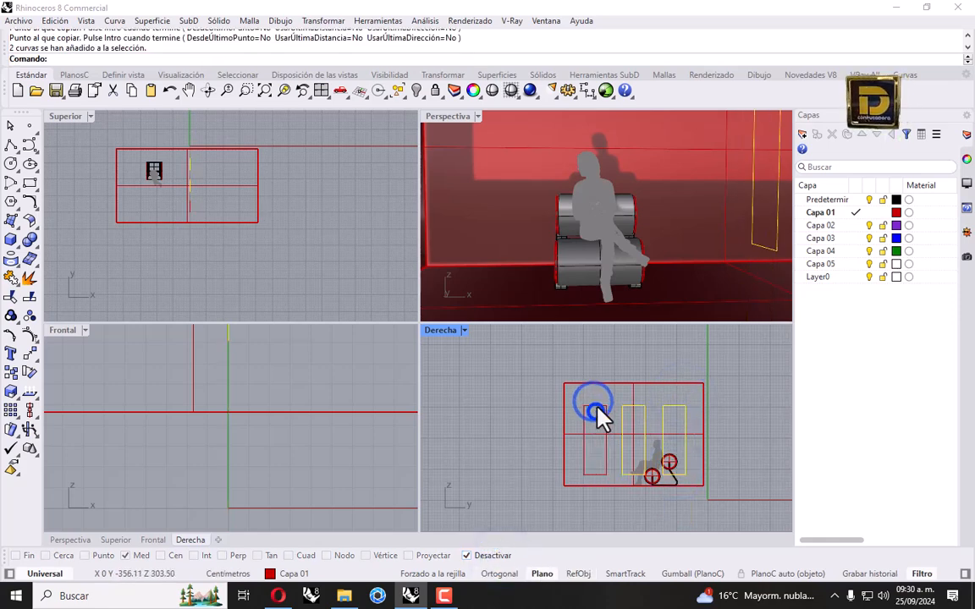
left_click(464, 330)
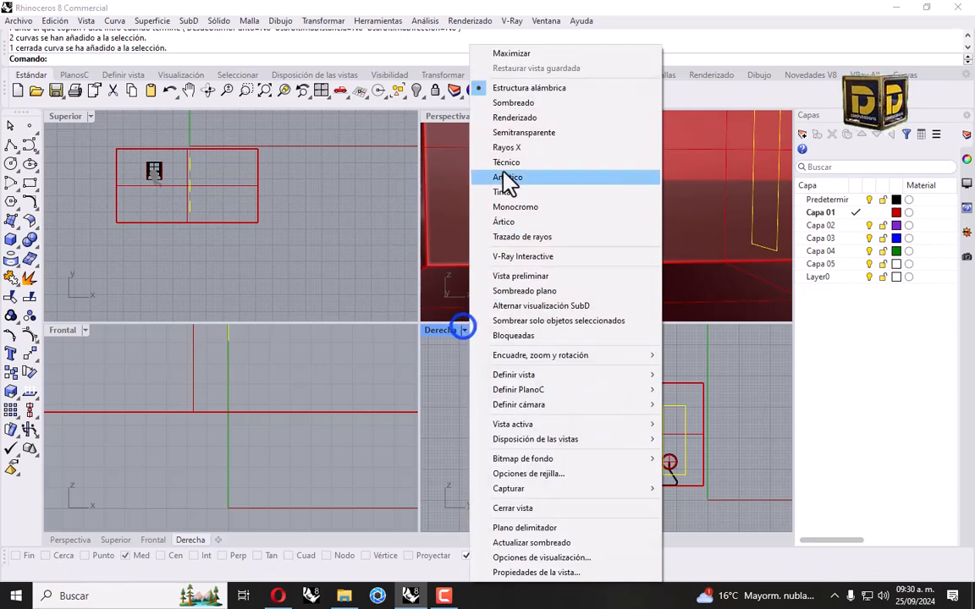
left_click(515, 101)
left_click(11, 294)
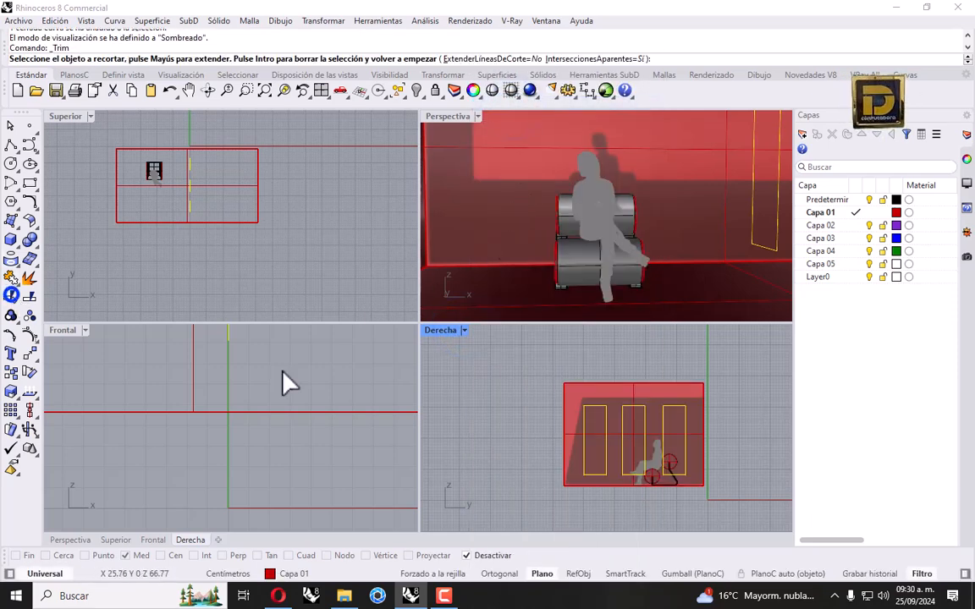
scroll(607, 439, "up", 3)
left_click(665, 419)
left_click(738, 415)
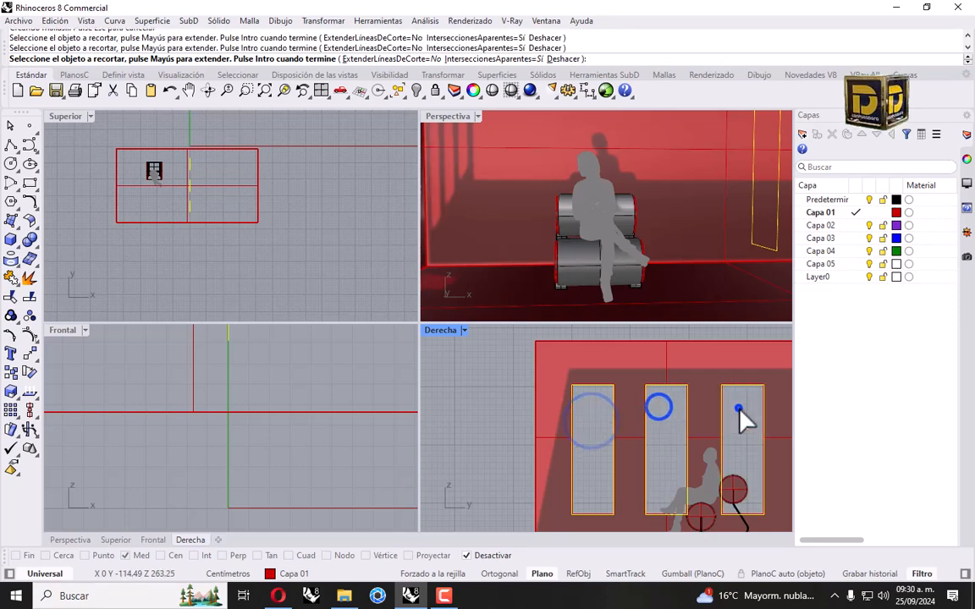
key("Return")
left_click(337, 140)
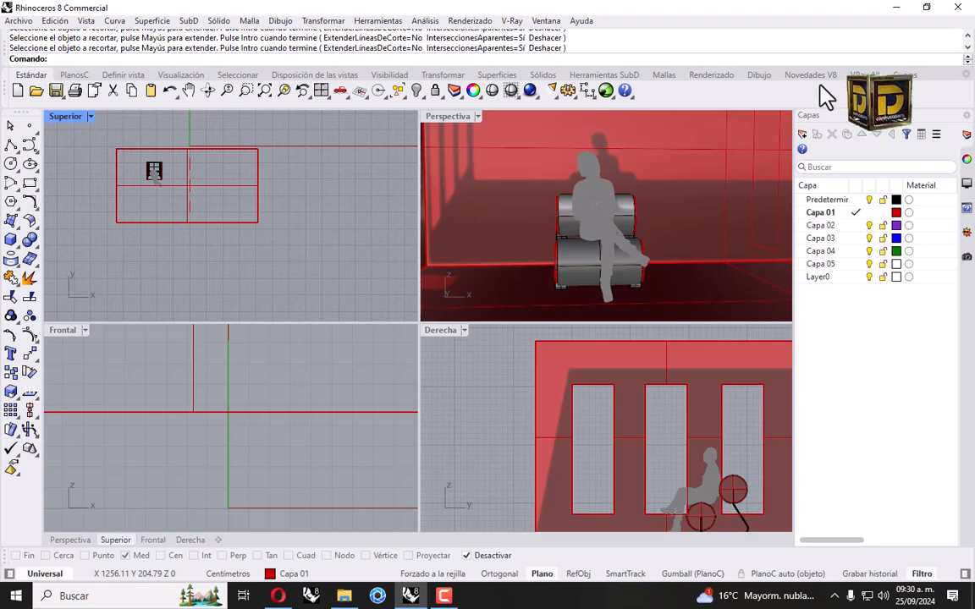
Run the V-Ray sunlight command and place a directional light outside the windowed wall, aimed diagonally into the room.
left_click(862, 75)
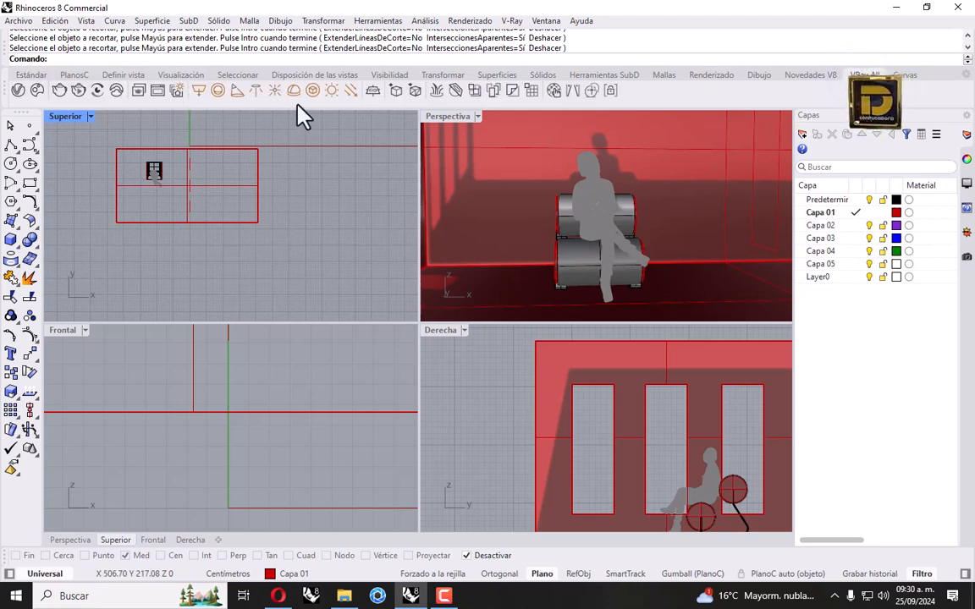
left_click(338, 102)
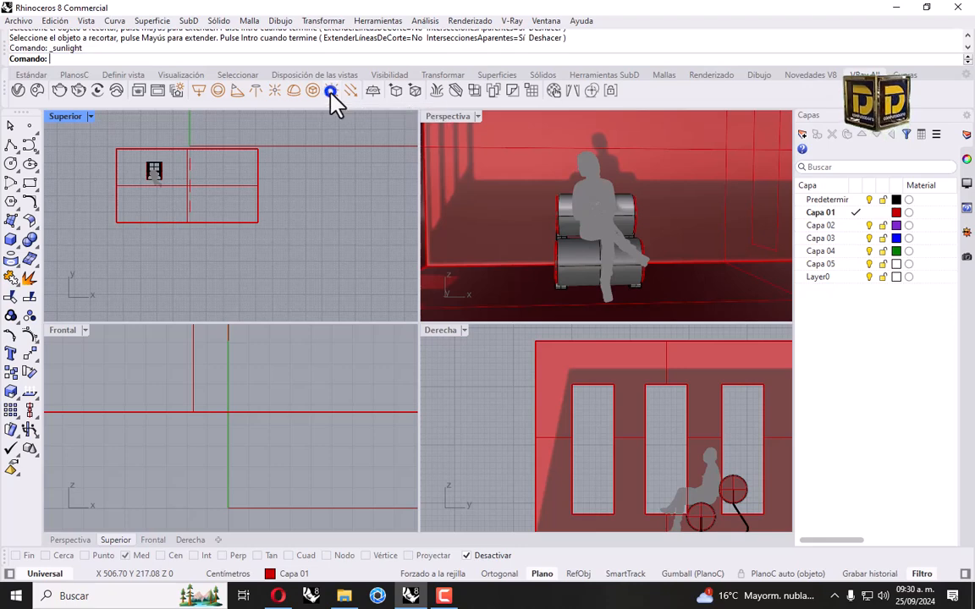
left_click(350, 91)
right_click_drag(128, 203, 218, 203)
left_click(167, 208)
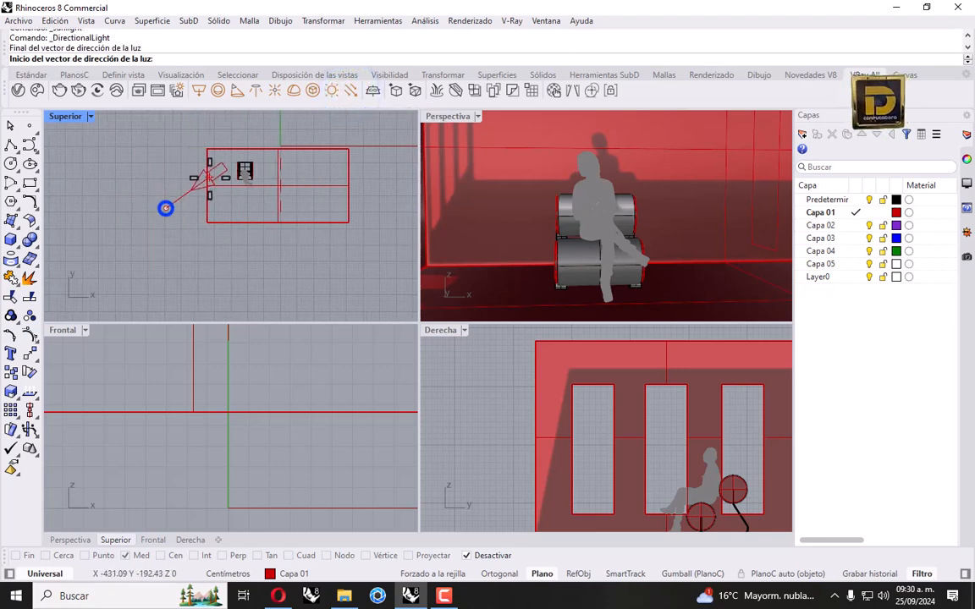
left_click(136, 224)
left_click(141, 220)
left_click_drag(150, 216, 181, 204)
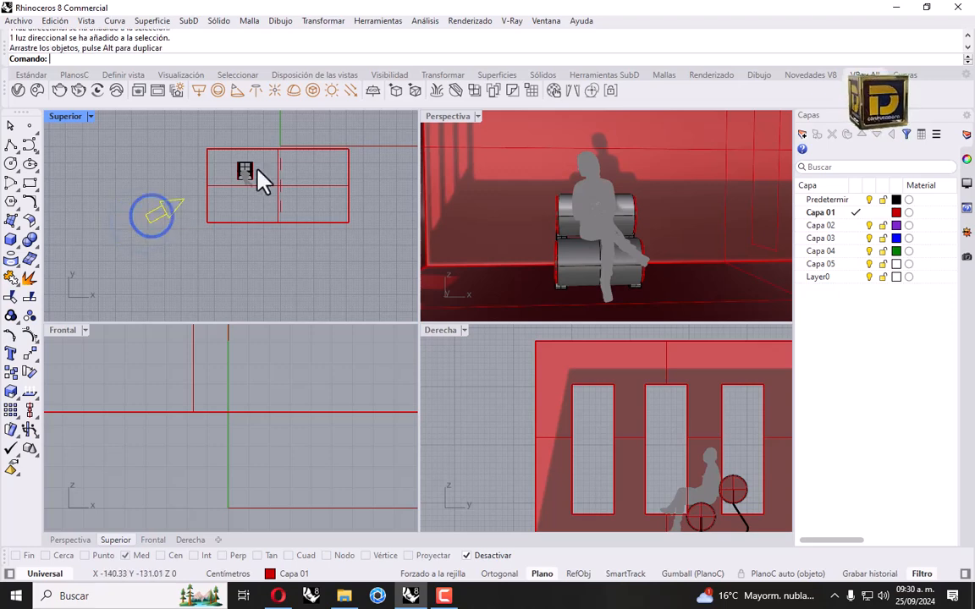
Maximize the Perspectiva view and start an interactive V-Ray render of the full frame with the render region turned off.
double_click(445, 116)
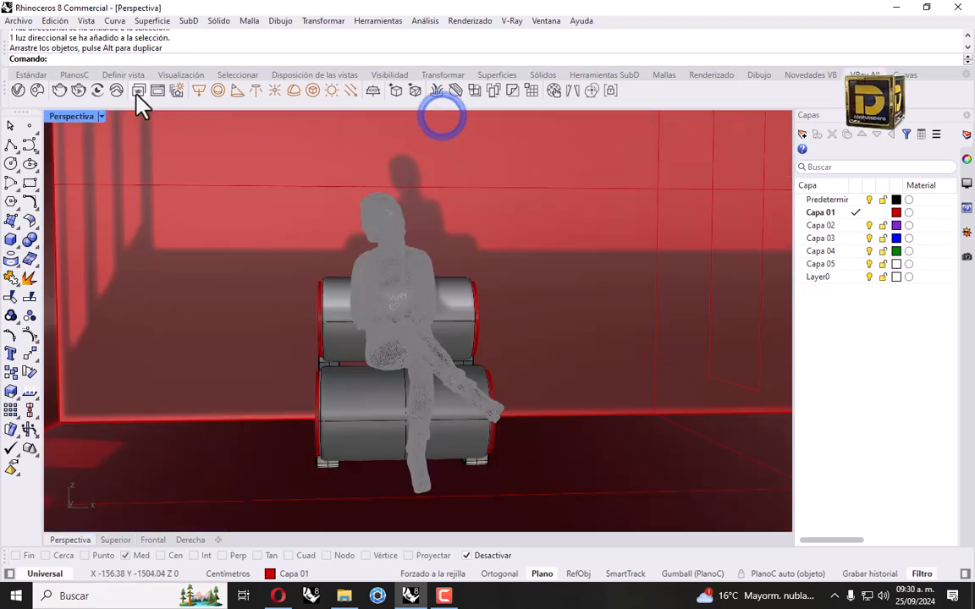
left_click(158, 90)
left_click(832, 104)
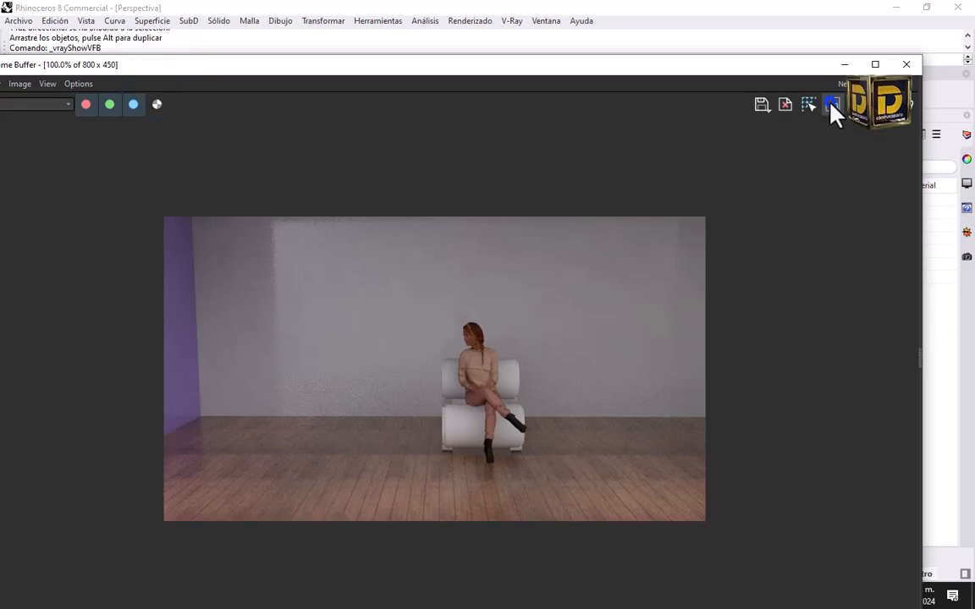
left_click(857, 104)
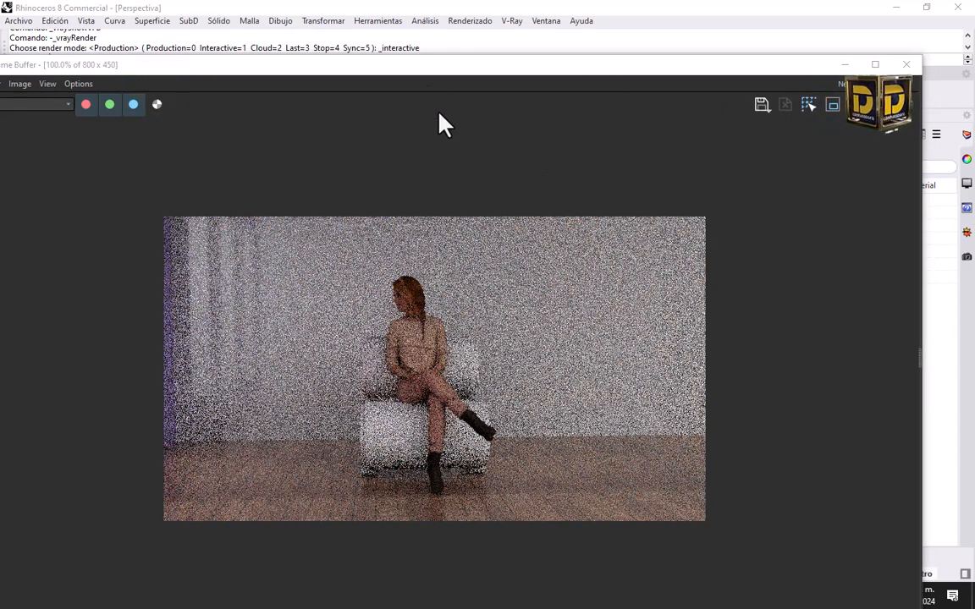
left_click_drag(436, 70, 521, 72)
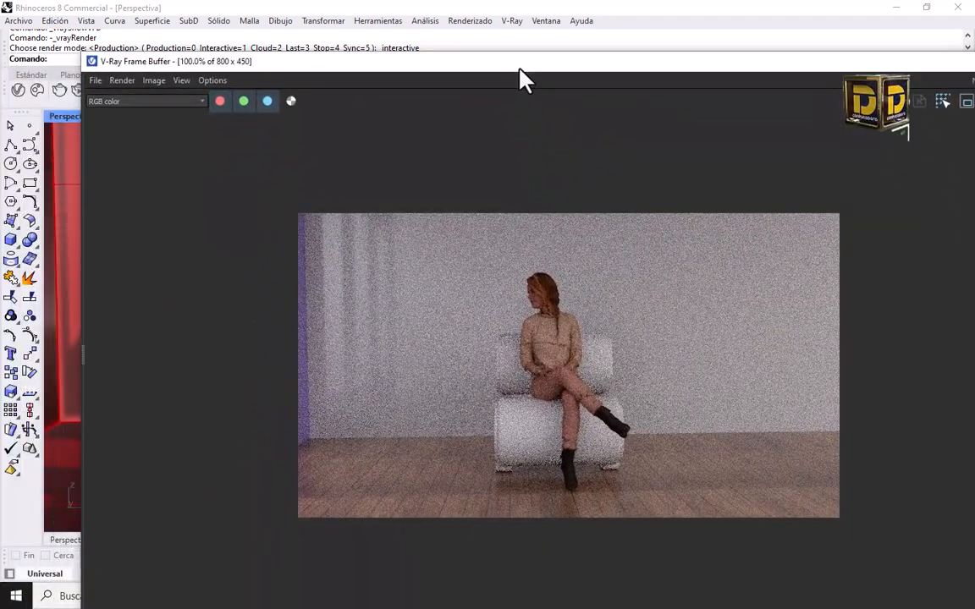
Enable Custom Orientation for Sun Light and set its horizontal angle to 247.2 and vertical angle to 5.3.
left_click(18, 90)
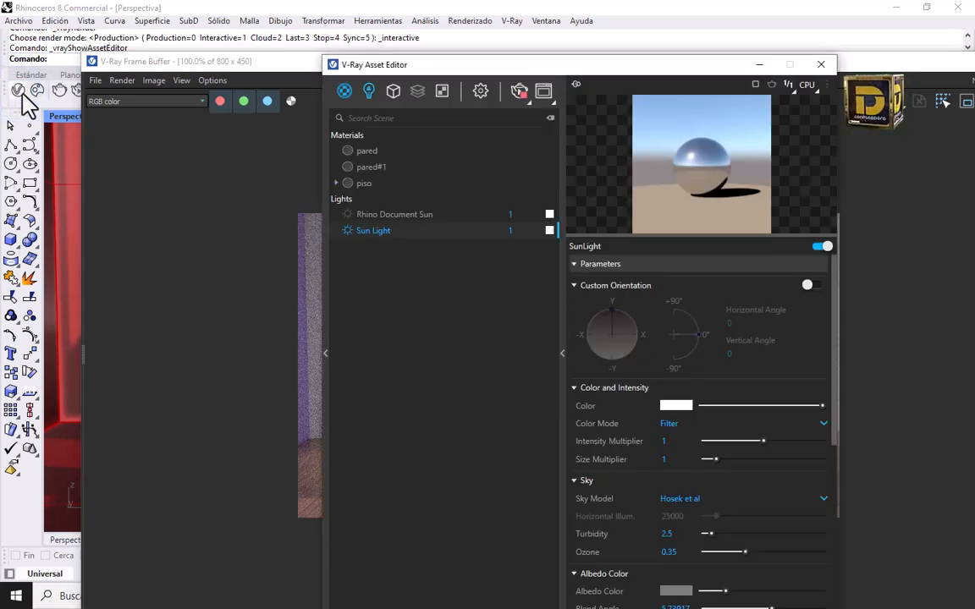
left_click(814, 286)
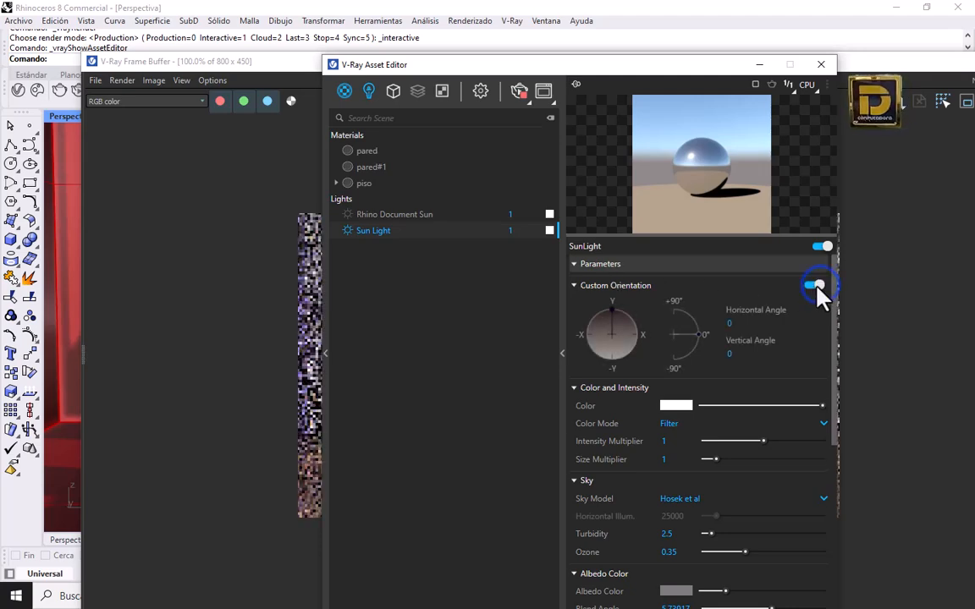
left_click_drag(337, 64, 456, 73)
left_click_drag(377, 66, 222, 59)
left_click(926, 196)
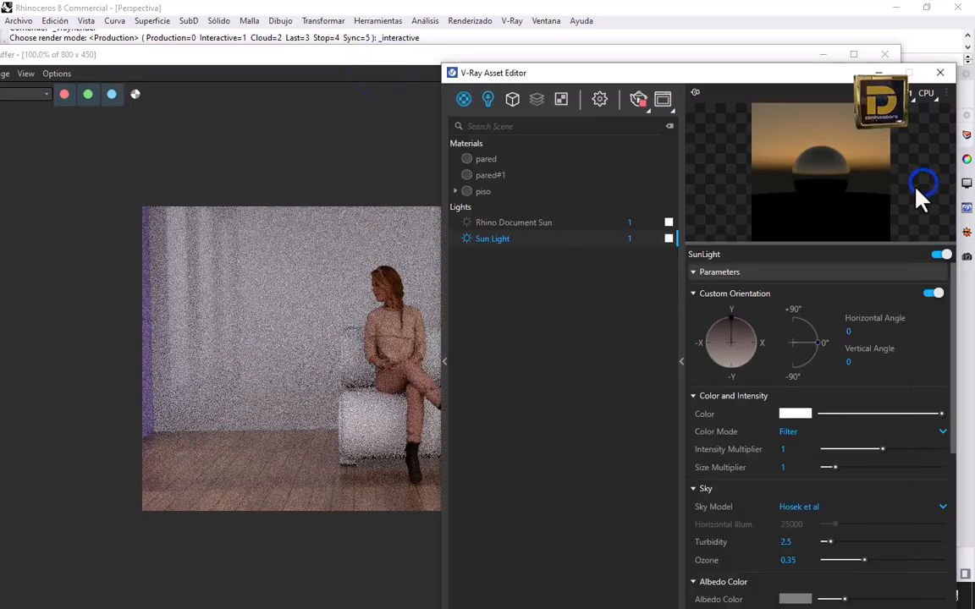
left_click_drag(737, 333, 708, 365)
left_click_drag(823, 343, 820, 341)
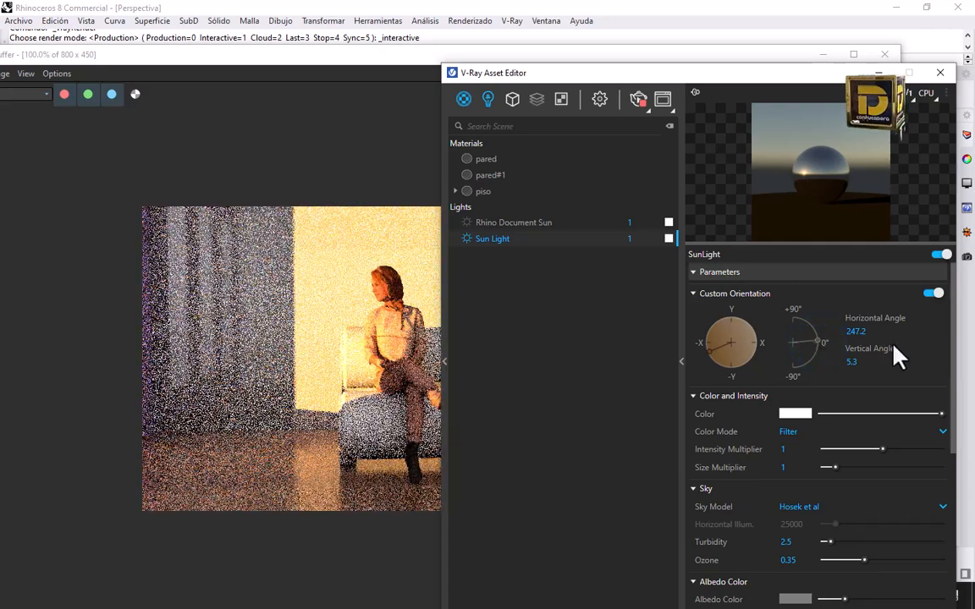
Check the sunlight in the interactive render and set Sun Light's horizontal angle to 256.8, keeping the render and light settings both in view.
left_click(332, 77)
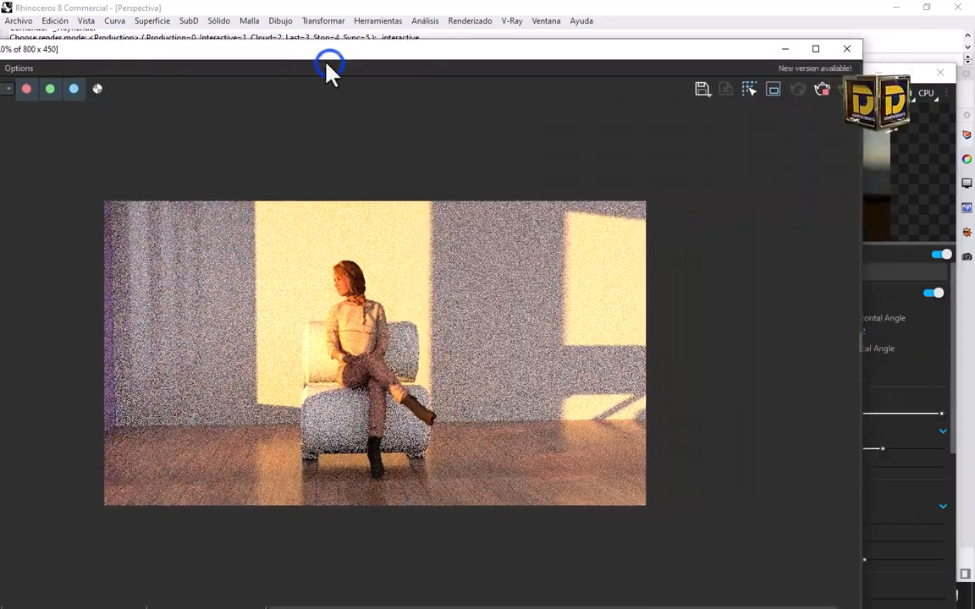
left_click(917, 218)
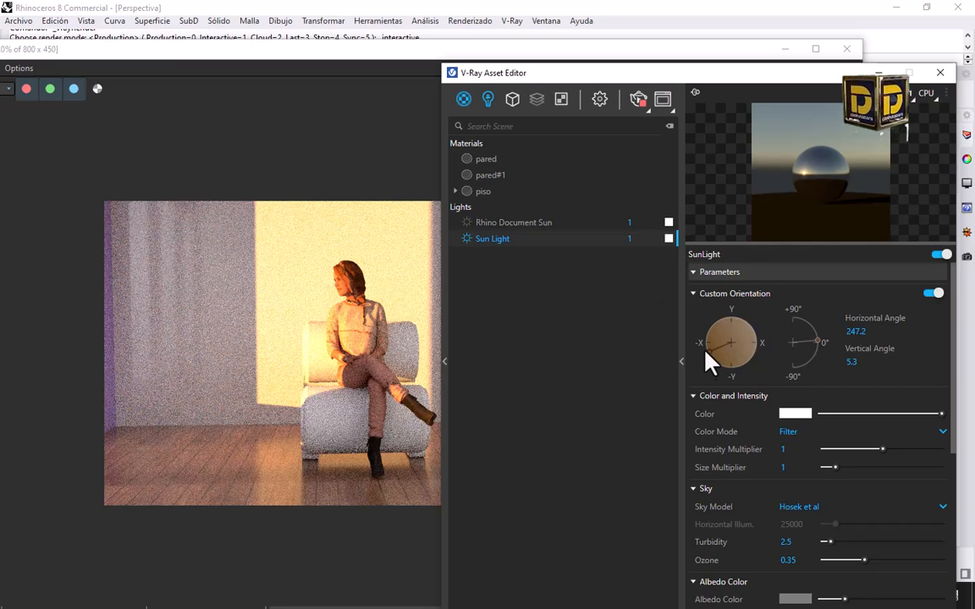
mouse_move(707, 354)
left_mouse_down()
mouse_move(743, 376)
mouse_move(707, 353)
left_mouse_up()
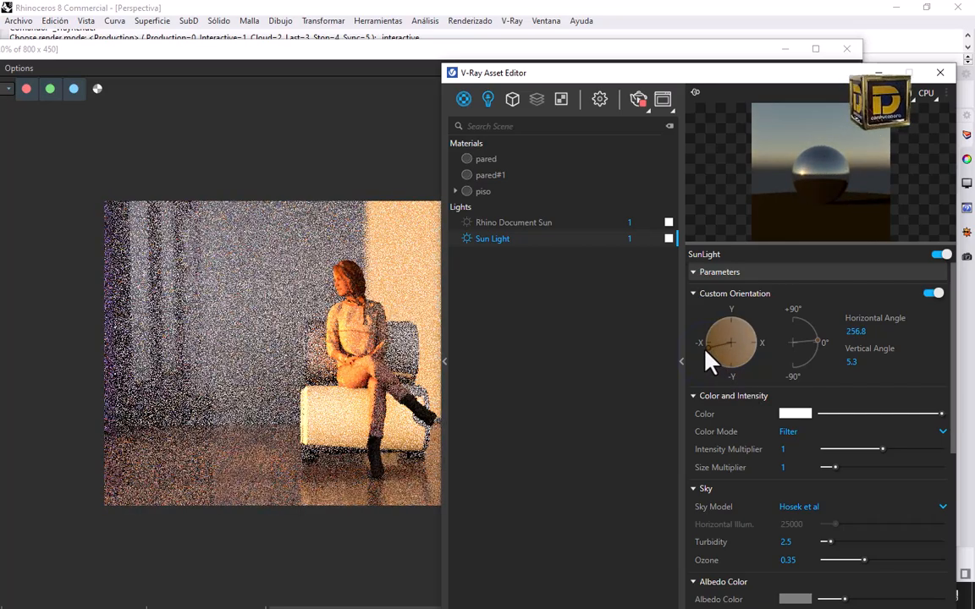
left_click_drag(468, 74, 574, 74)
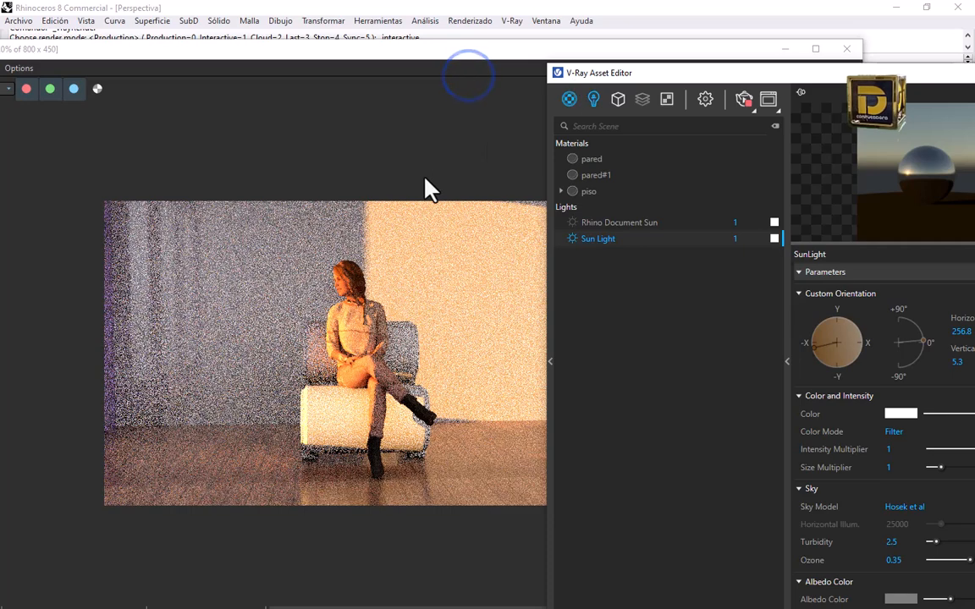
left_click_drag(404, 48, 330, 43)
left_click(872, 201)
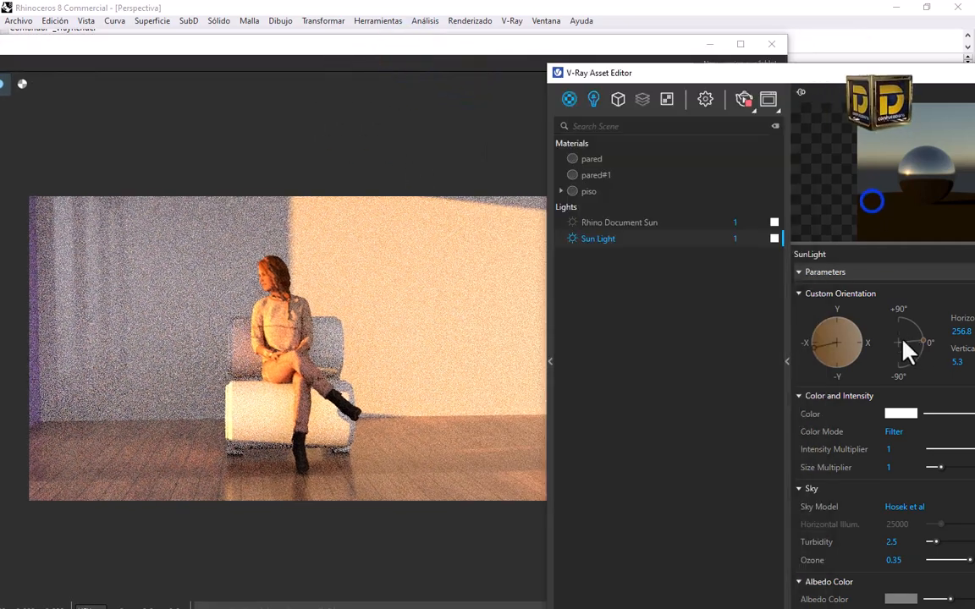
Try a vertical angle of 83.8 for Sun Light and check its effect in the interactive render.
left_click_drag(801, 76, 743, 68)
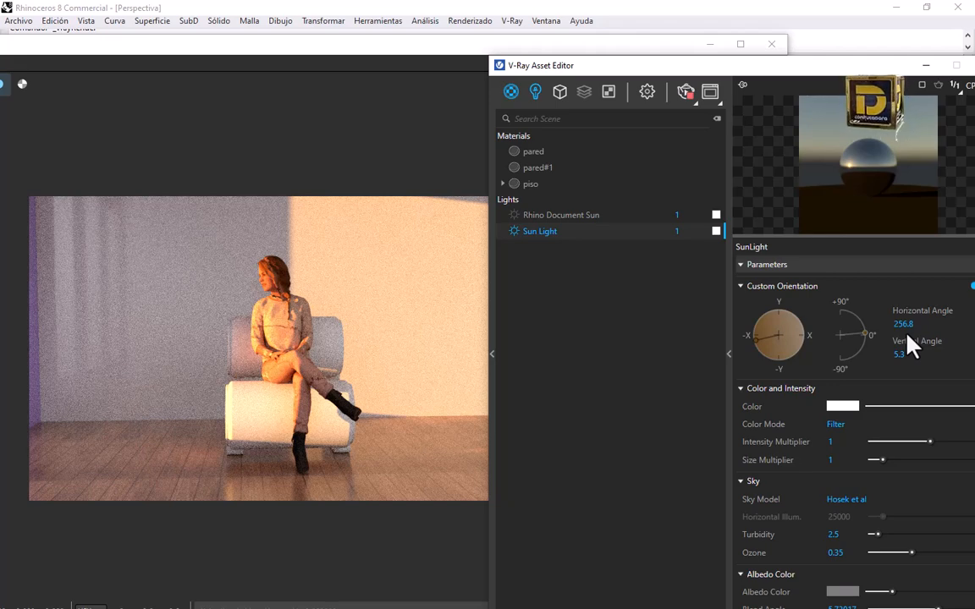
left_click_drag(895, 333, 845, 323)
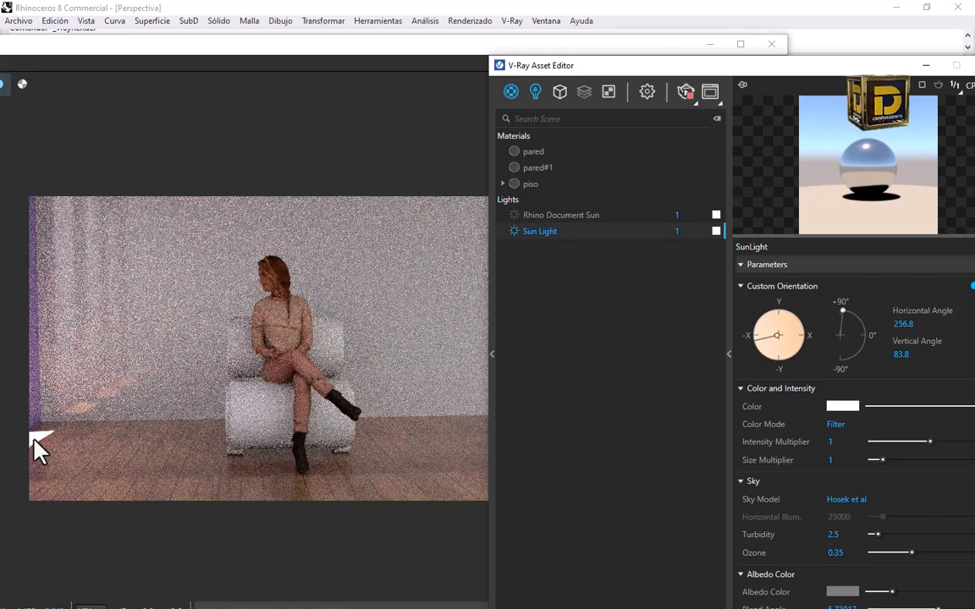
left_click_drag(267, 48, 349, 281)
left_click_drag(338, 223, 374, 160)
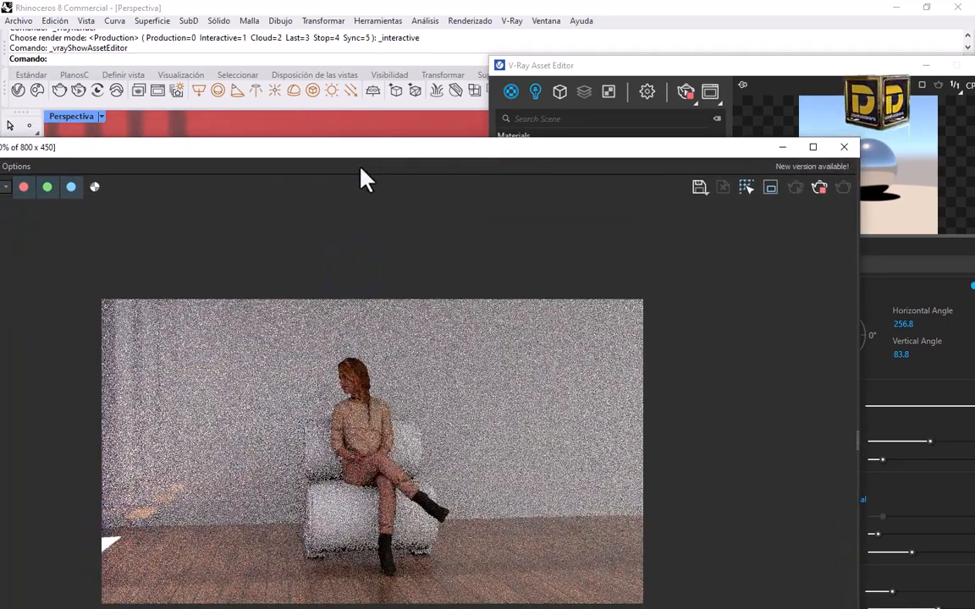
left_click_drag(507, 158, 468, 76)
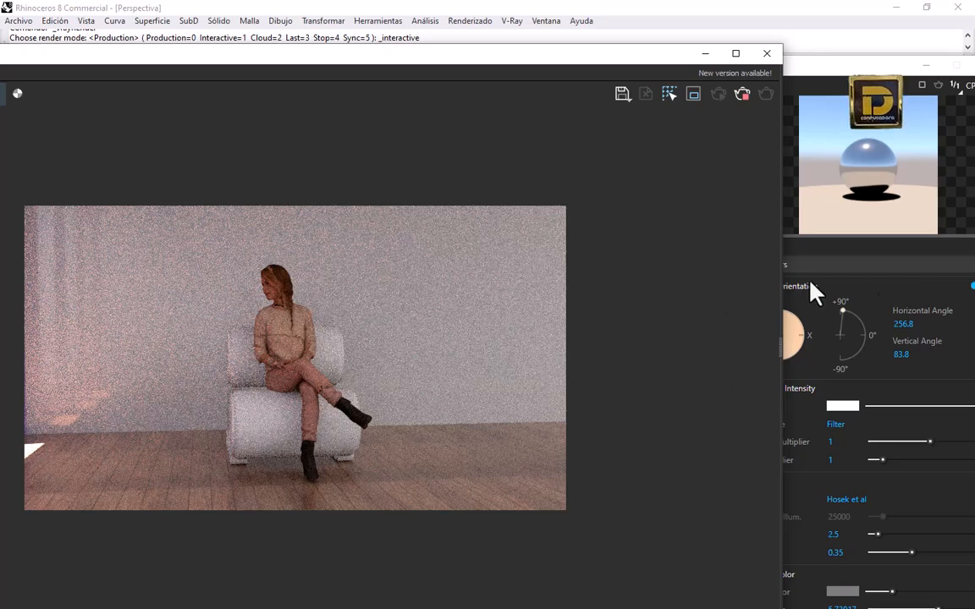
Test Sun Light at a vertical angle of 37.7, set it to 4.3 and check the whole render.
left_click_drag(842, 313, 868, 328)
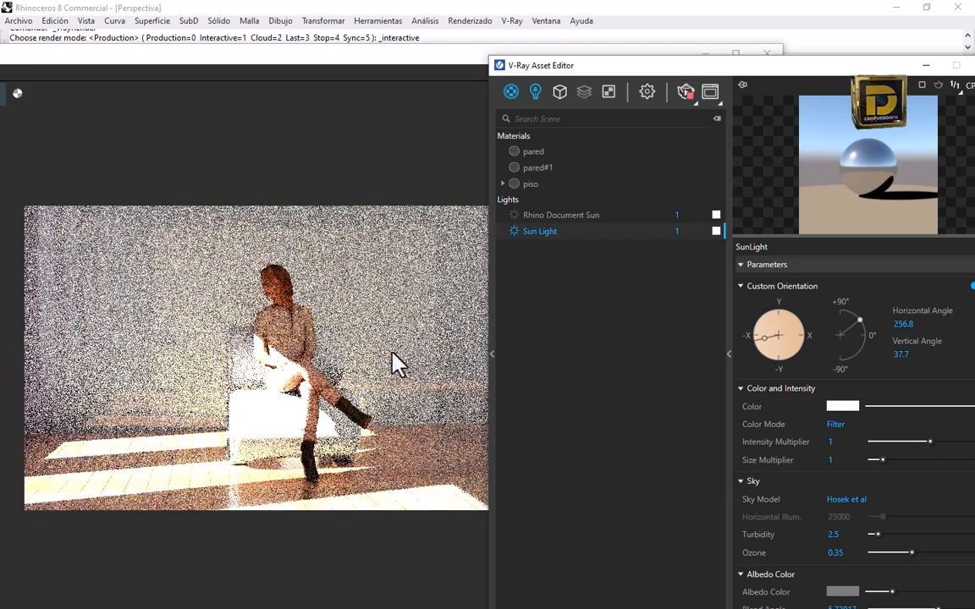
left_click_drag(860, 321, 889, 336)
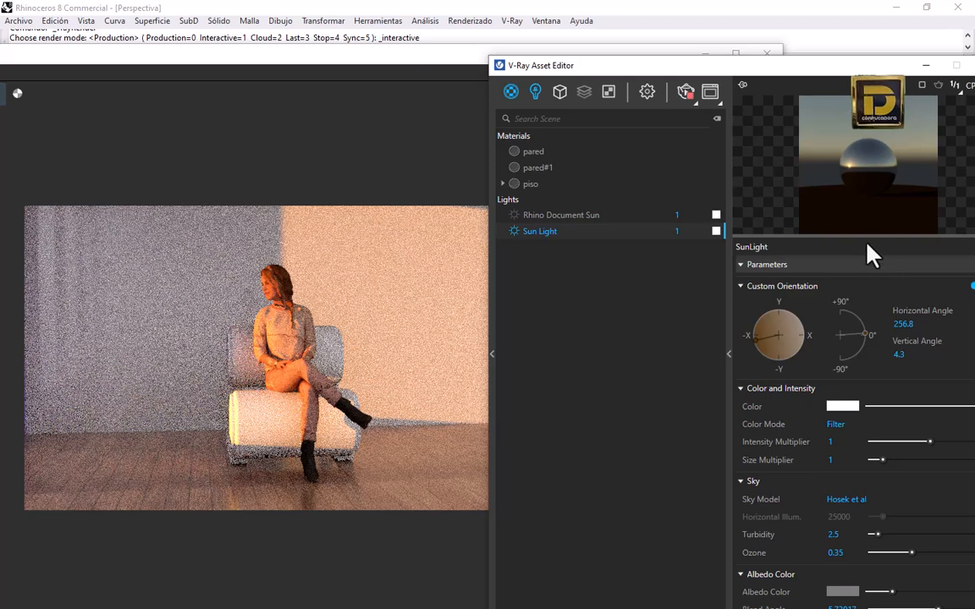
left_click(385, 85)
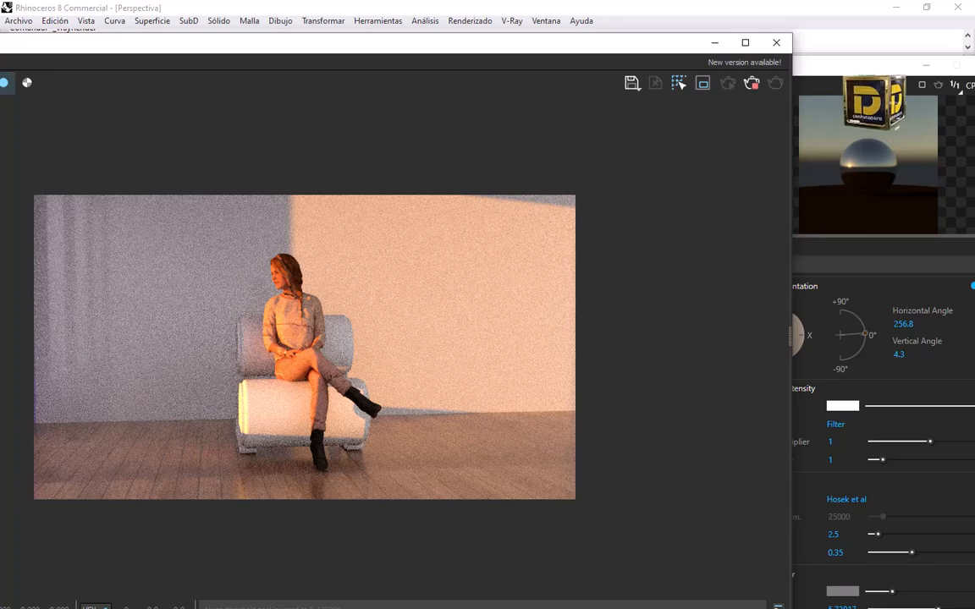
Orbit the Perspectiva view slightly to reframe the chair and the side wall, and check the new framing in the interactive render.
left_click_drag(473, 60, 566, 309)
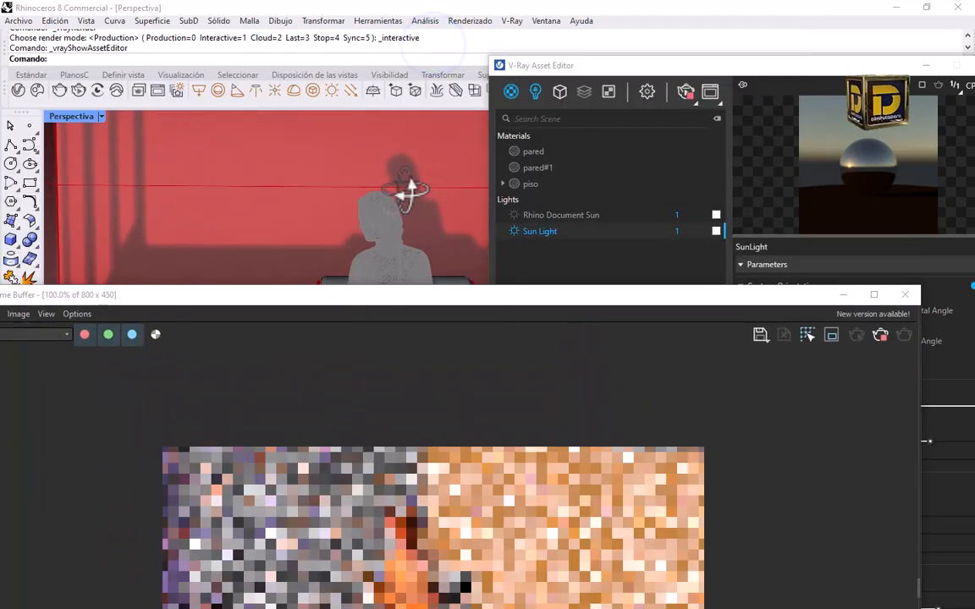
left_click_drag(360, 311, 497, 282)
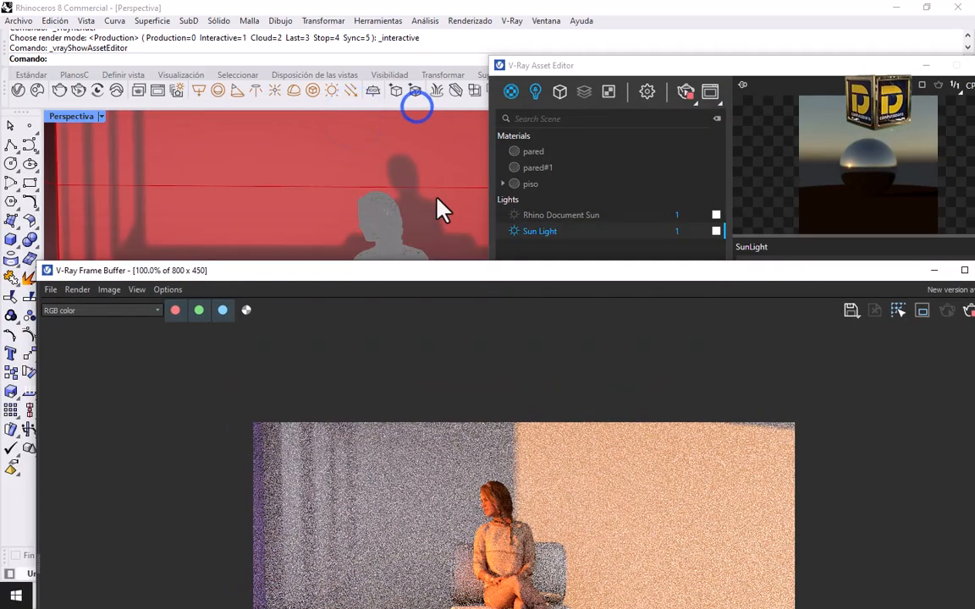
left_click_drag(403, 277, 373, 176)
right_click_drag(362, 131, 378, 132)
left_click(381, 141)
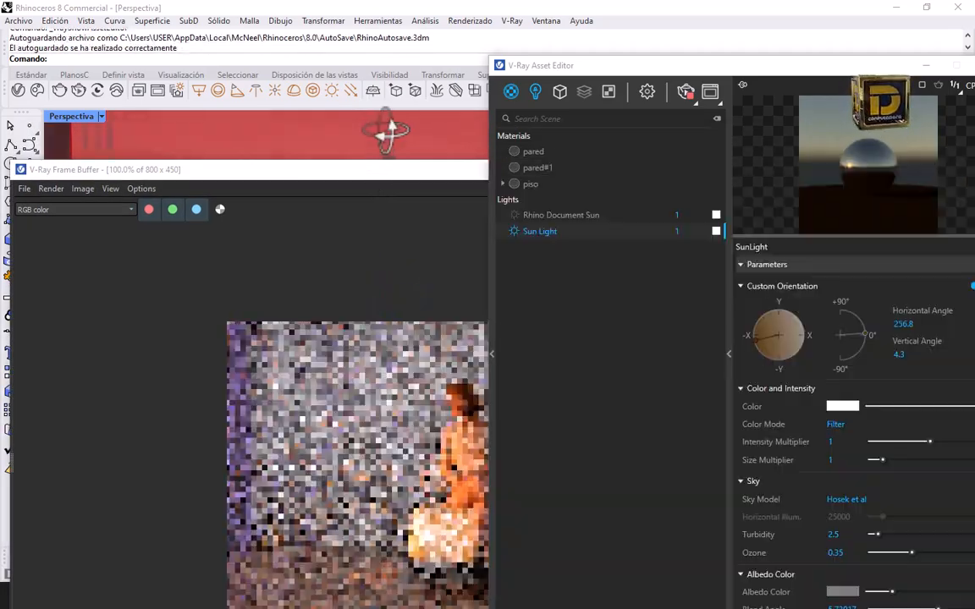
left_click_drag(372, 168, 313, 89)
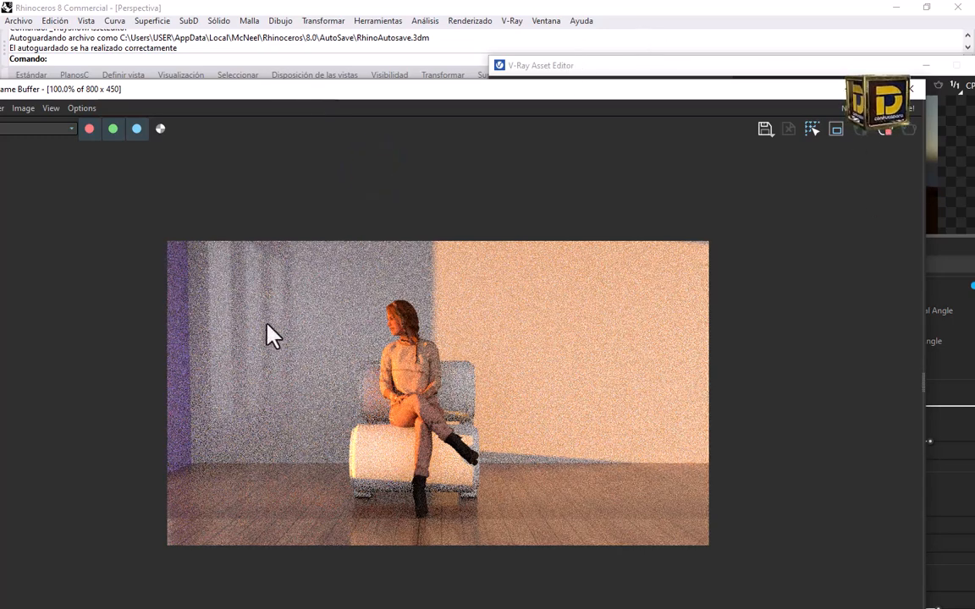
Darken the pared material's reflection color slightly and set its reflection glossiness to 0.77.
left_click(947, 180)
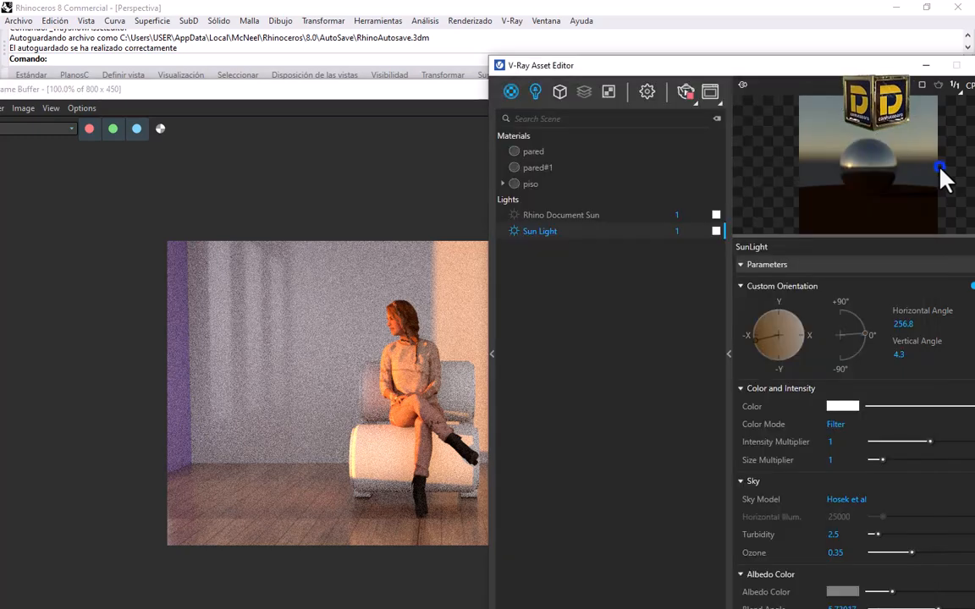
left_click(534, 153)
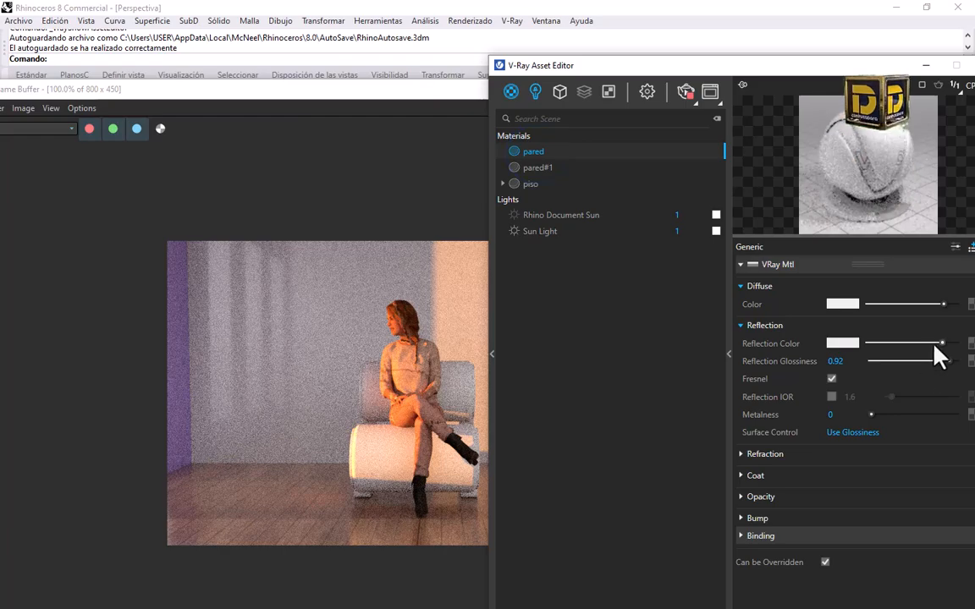
left_click(927, 344)
left_click(937, 362)
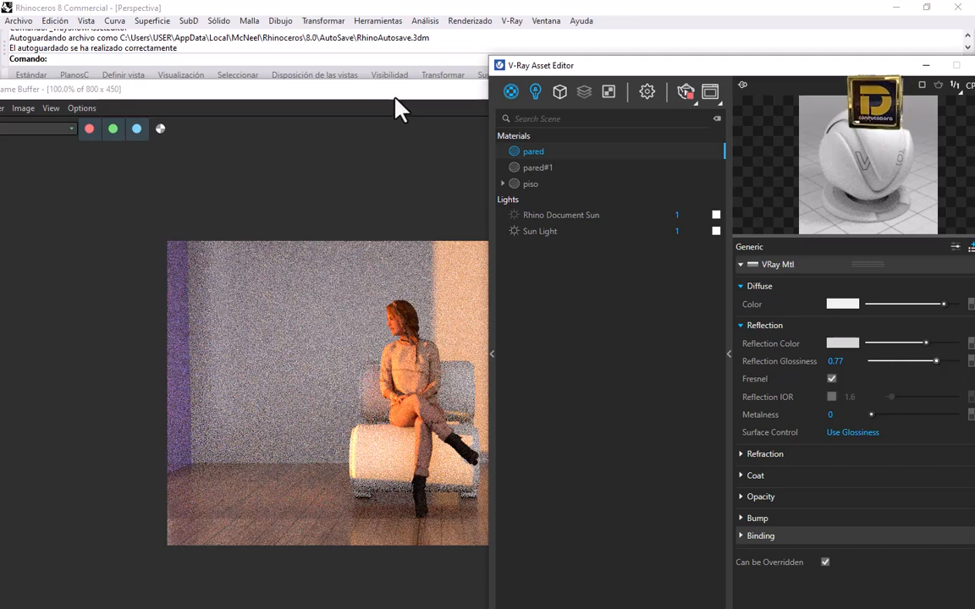
left_click_drag(393, 92, 350, 80)
Stop the interactive render and clear the frame buffer away so the model is accessible beside the material settings.
left_click(942, 144)
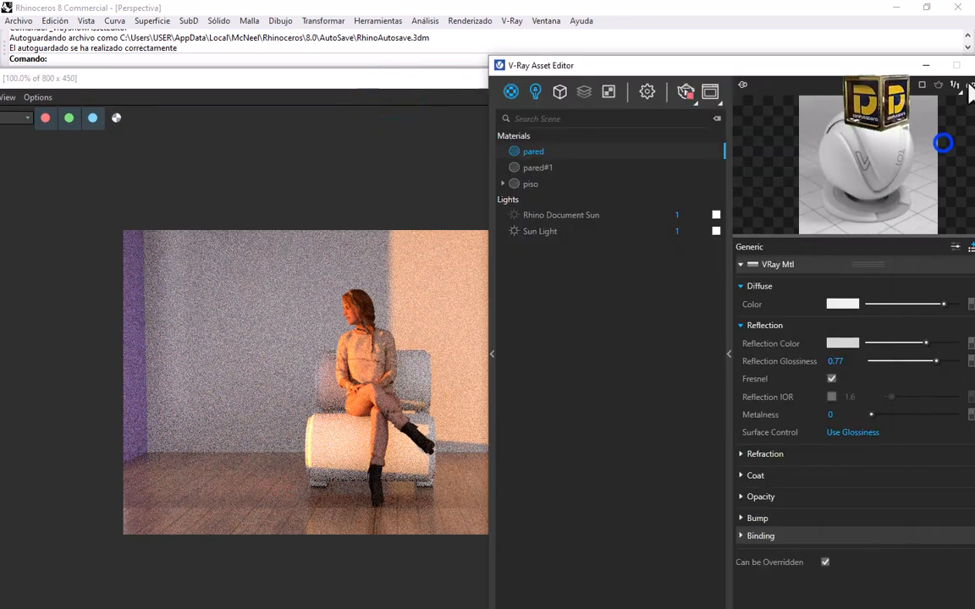
left_click(686, 93)
left_click_drag(748, 69, 725, 91)
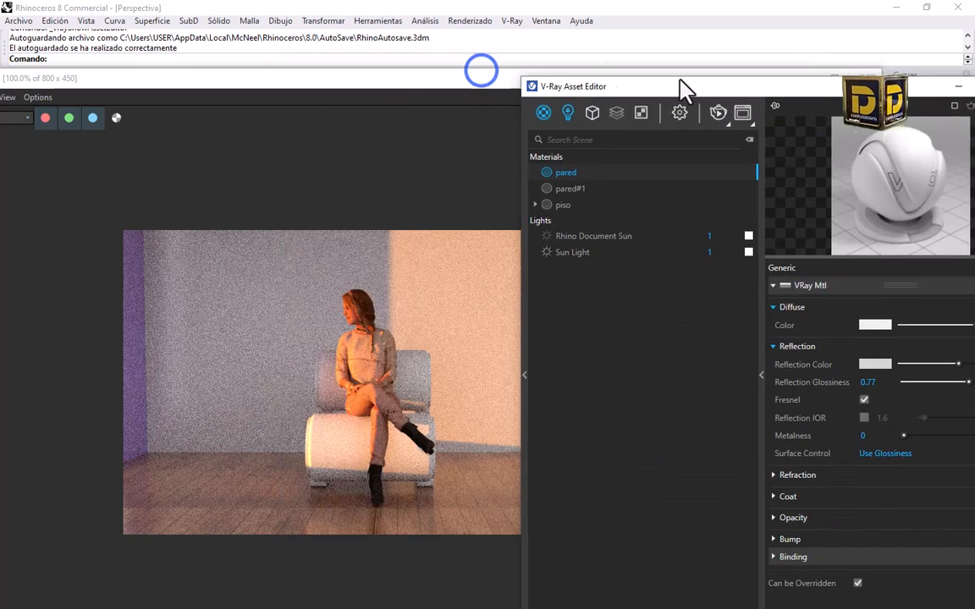
left_click_drag(464, 83, 319, 88)
left_click(731, 83)
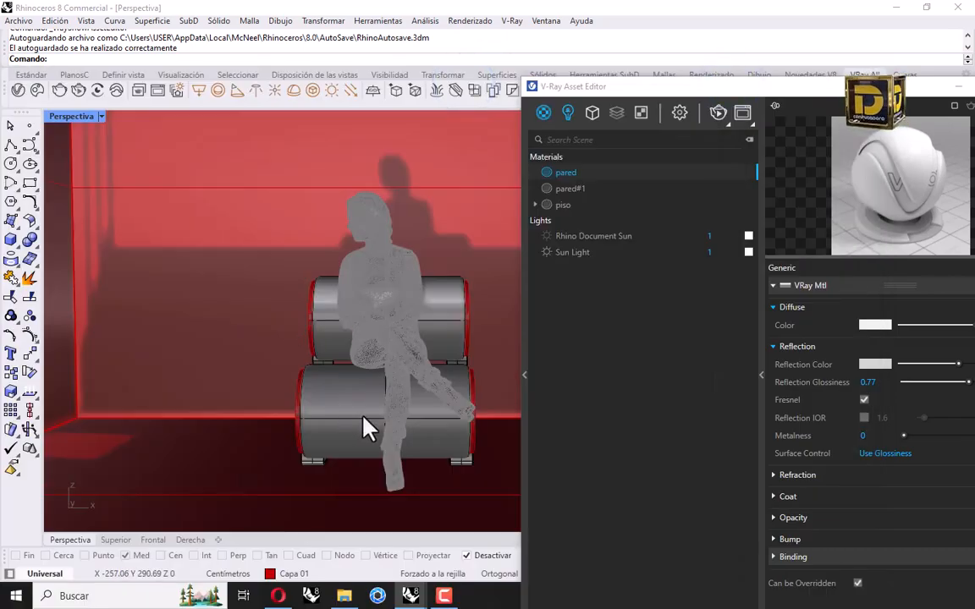
left_click(277, 596)
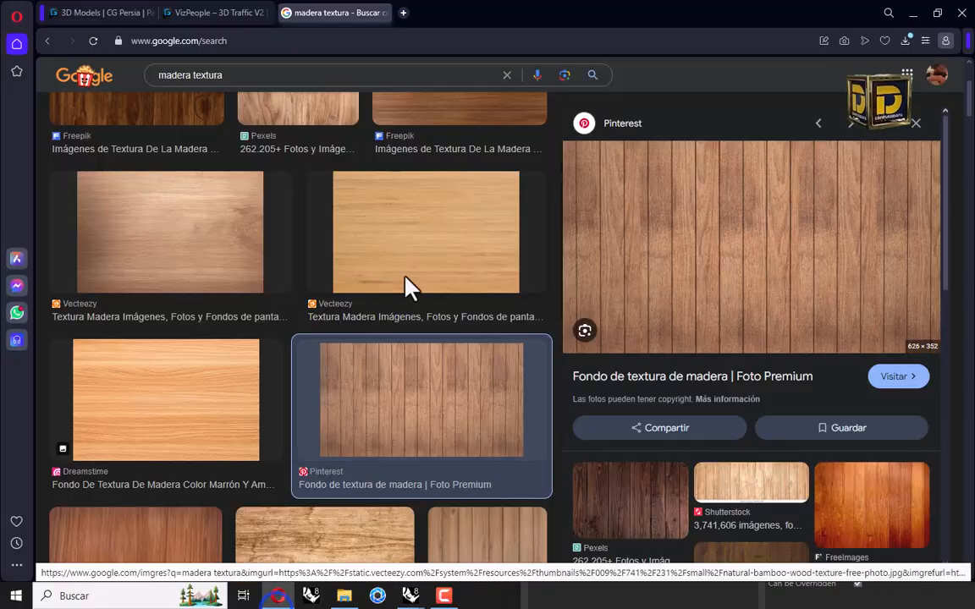
scroll(744, 246, "down", 5)
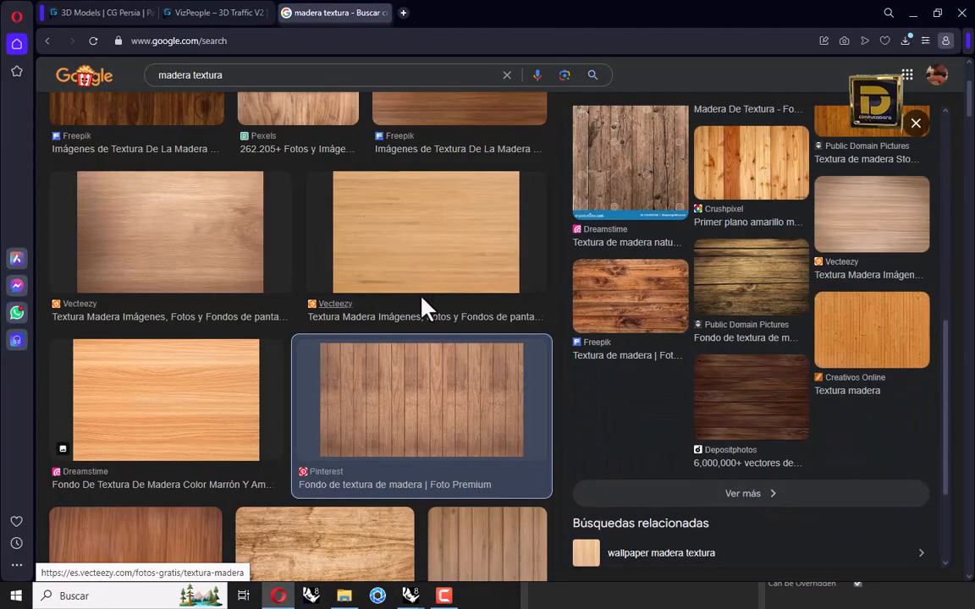
scroll(423, 305, "down", 4)
left_click(98, 222)
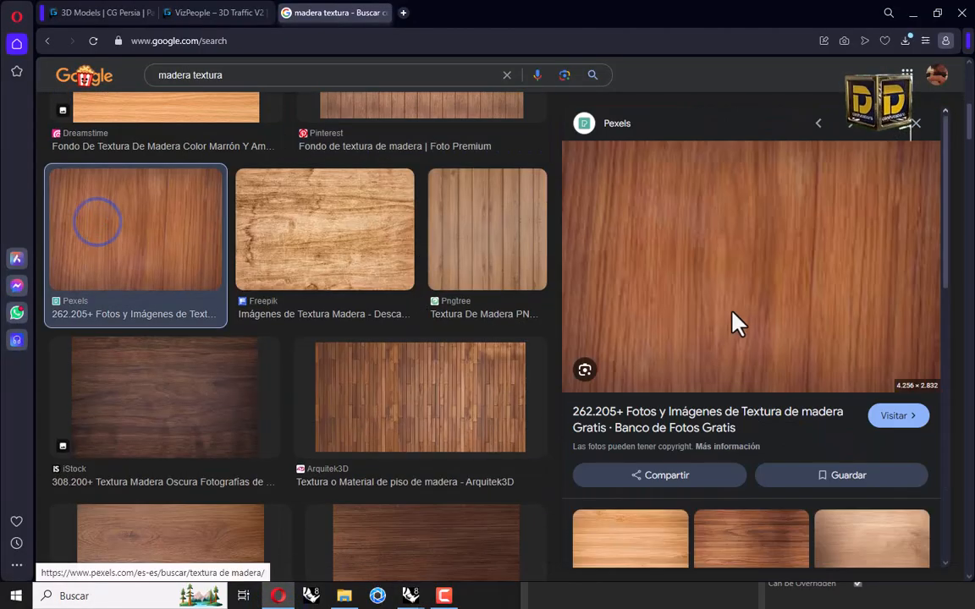
right_click(712, 240)
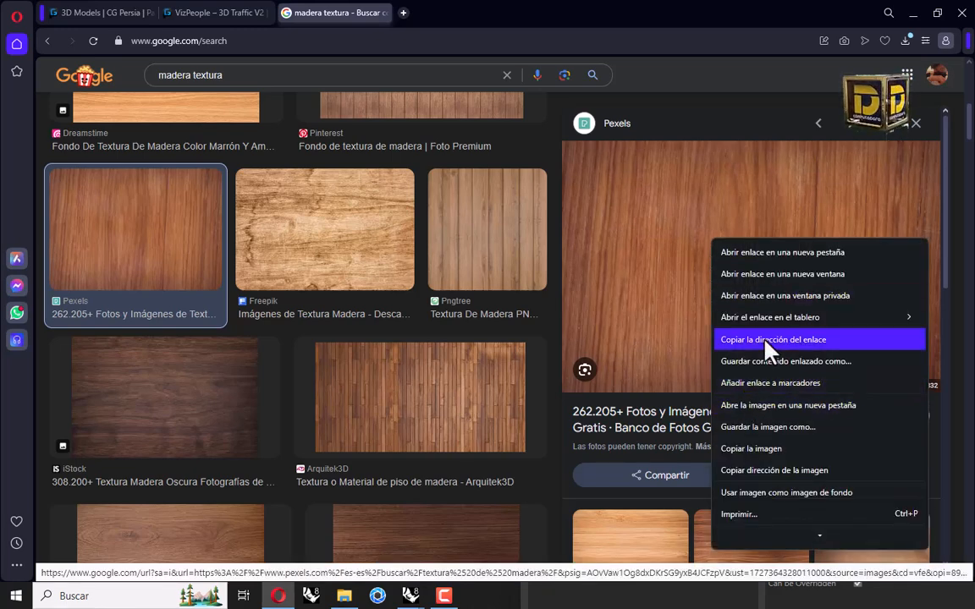
left_click(770, 427)
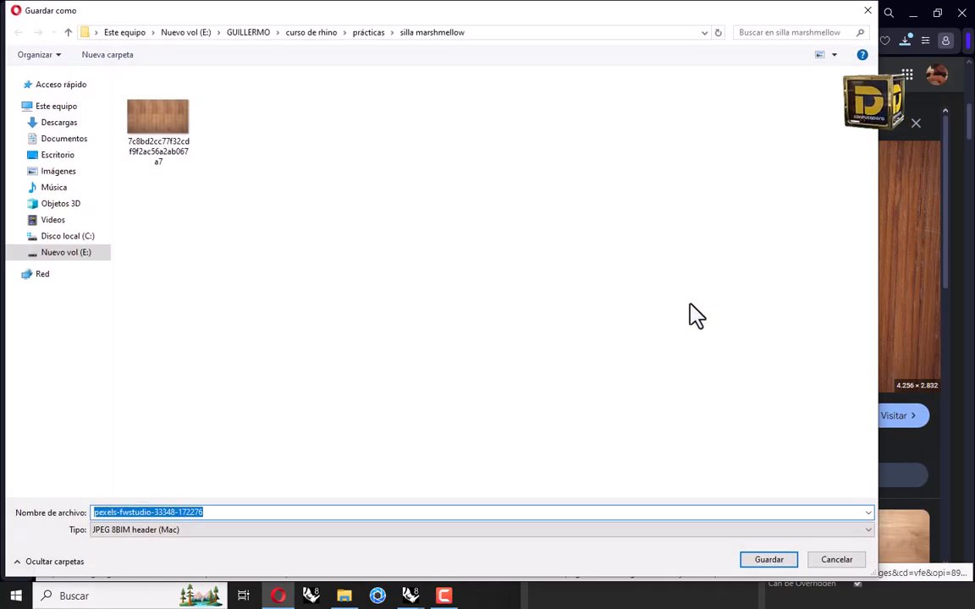
left_click(781, 561)
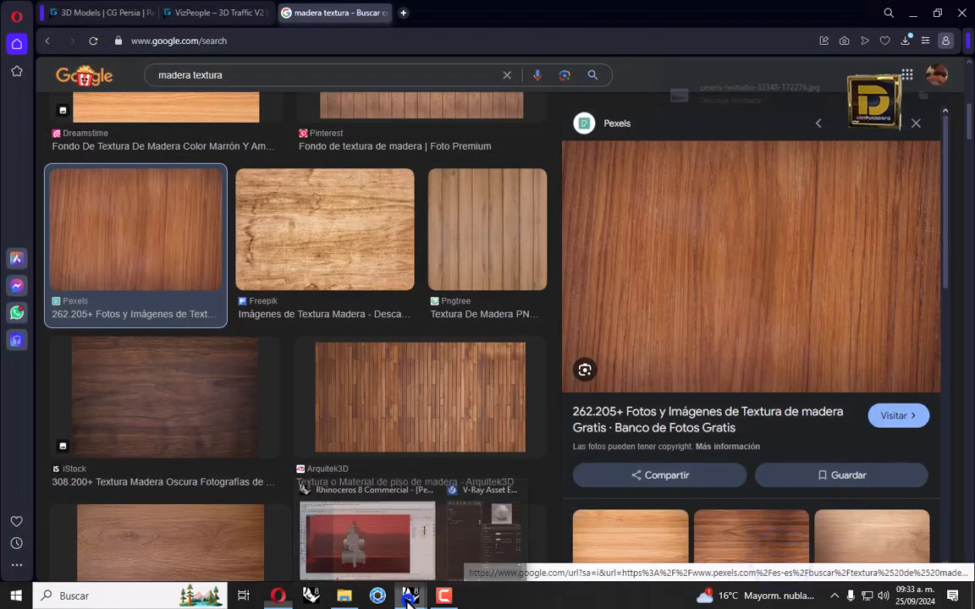
Switch back to Rhino and create a new generic V-Ray material named patas.
left_click(382, 548)
left_click(543, 116)
left_click(569, 152)
double_click(582, 172)
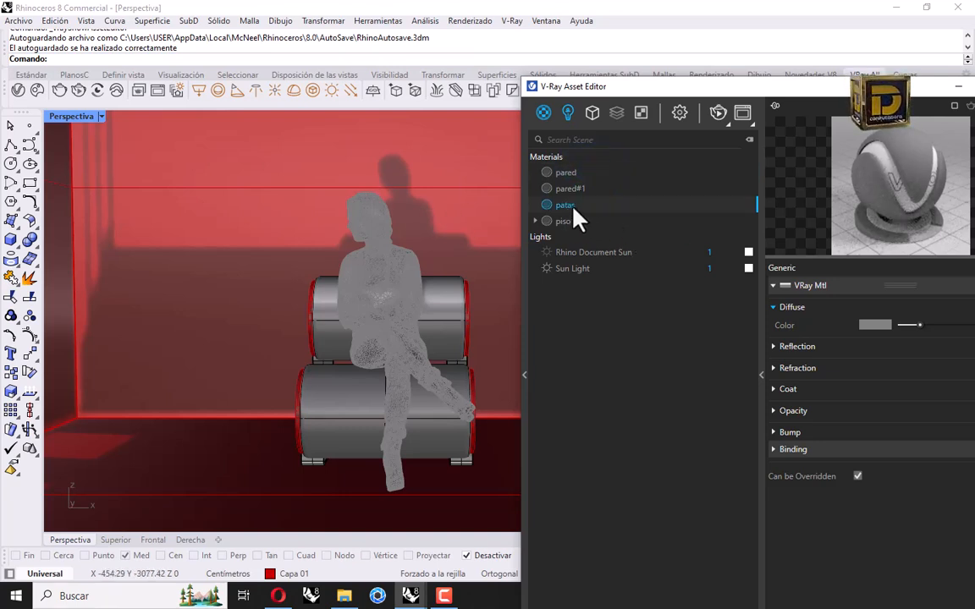
right_click(575, 210)
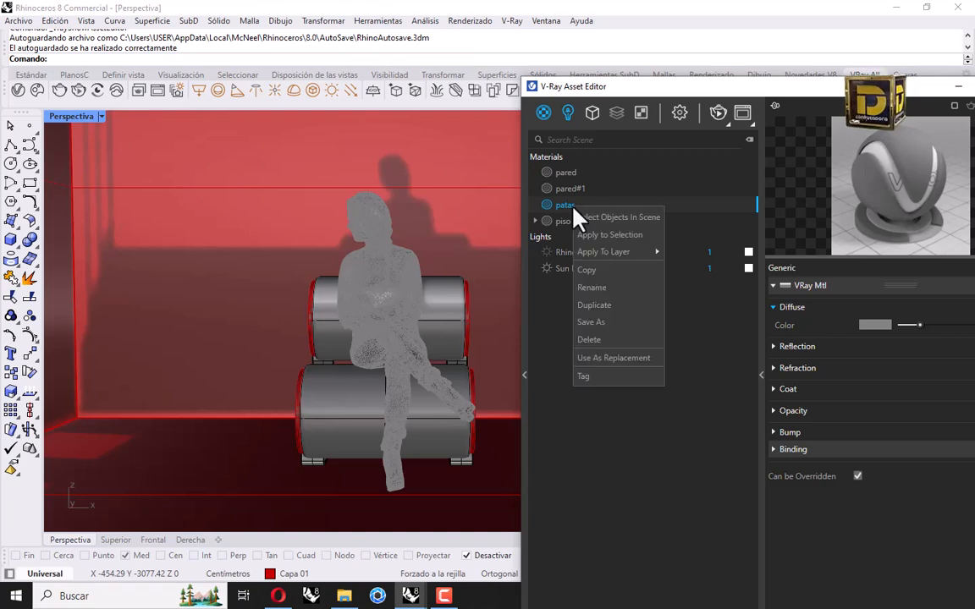
mouse_move(603, 252)
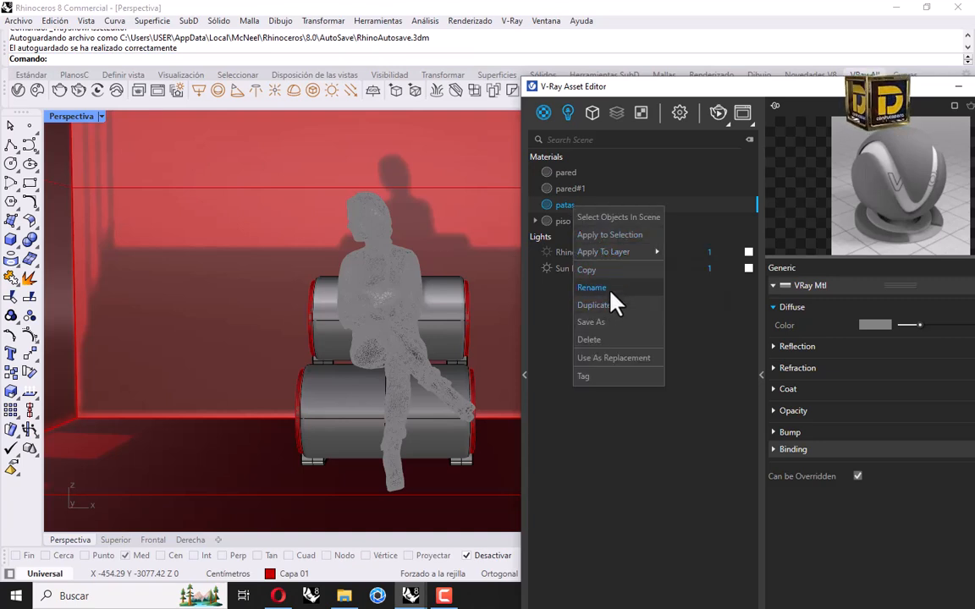
left_click(691, 420)
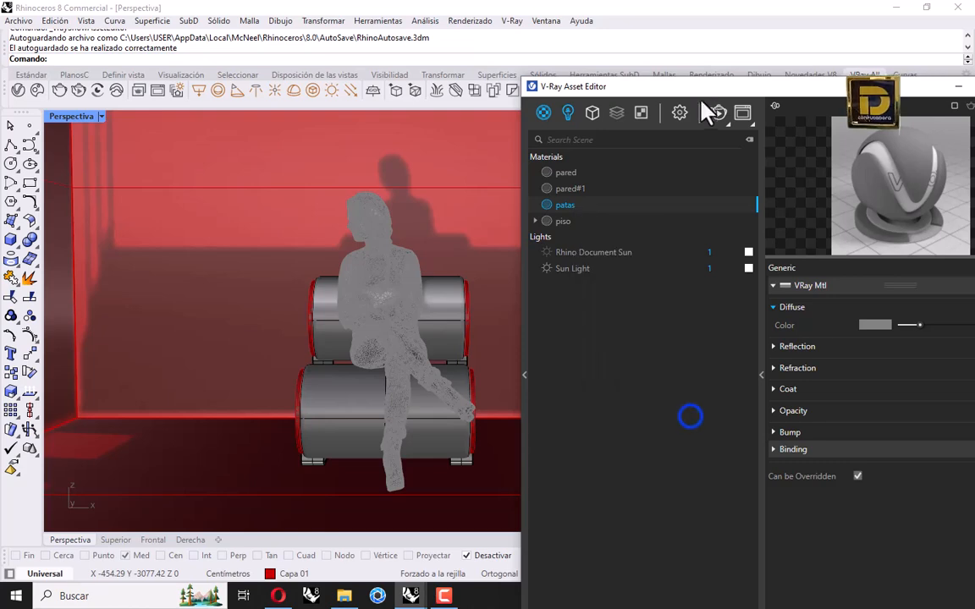
left_click_drag(707, 88, 594, 67)
left_click(895, 304)
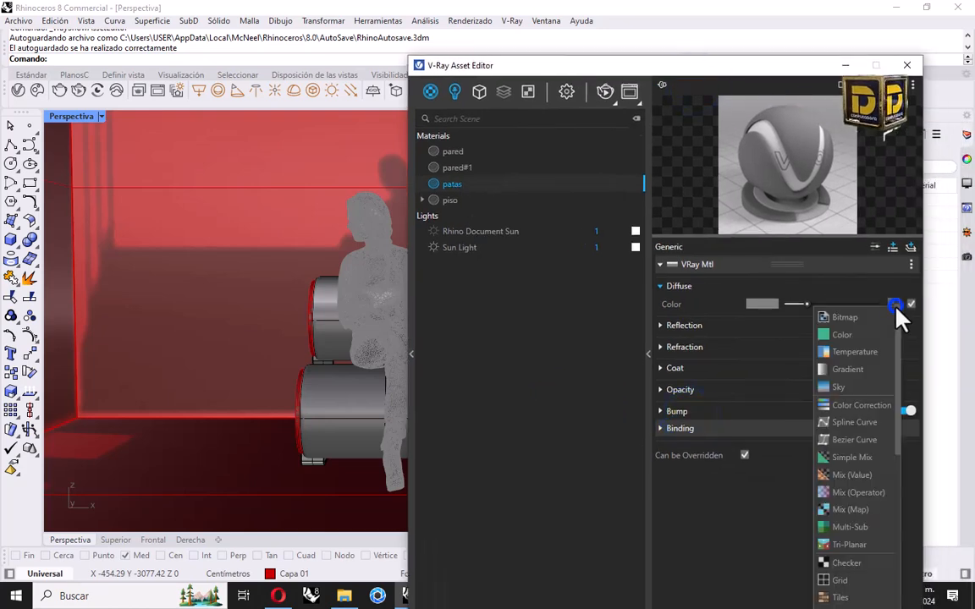
left_click(847, 319)
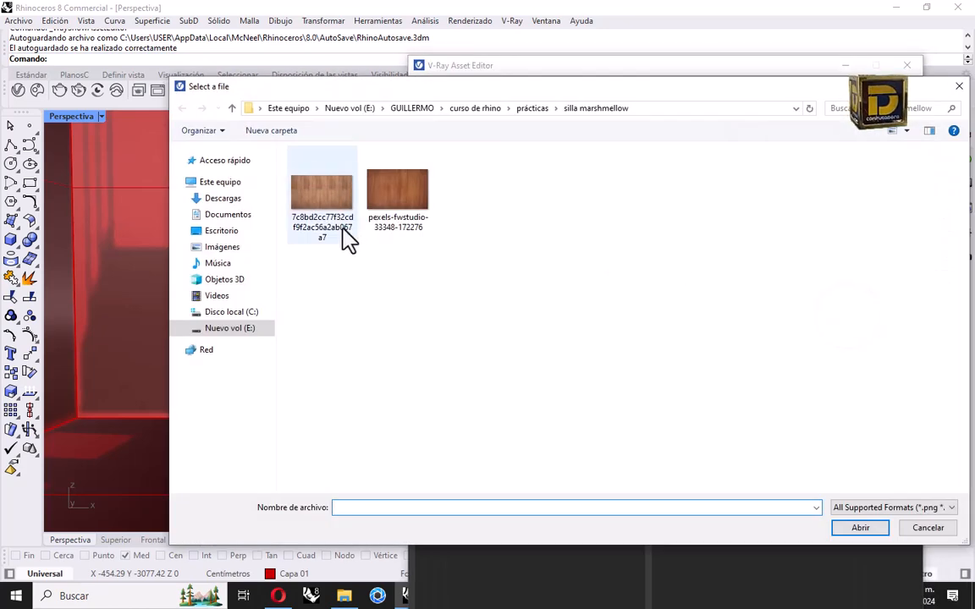
double_click(408, 202)
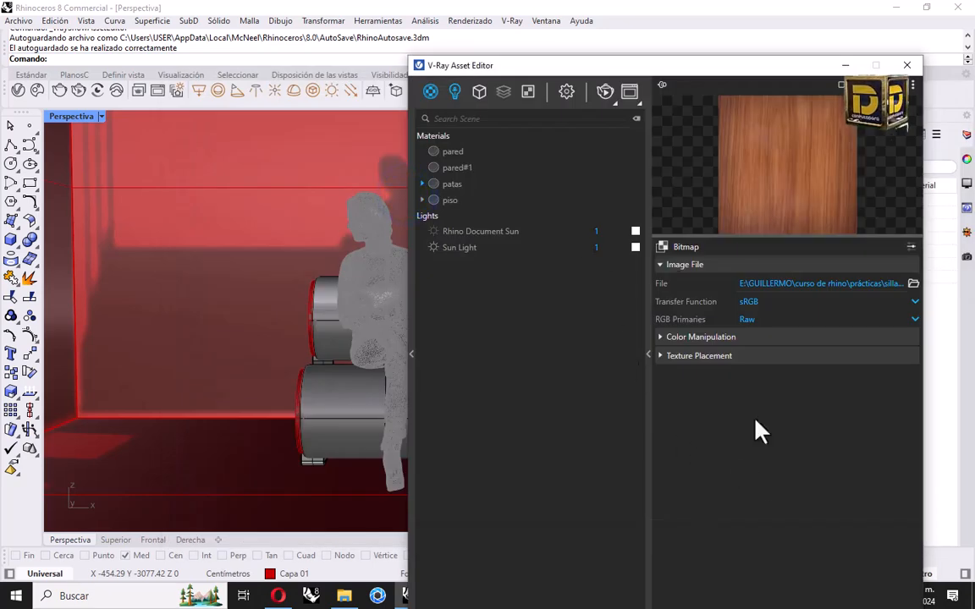
Raise the patas material's reflection color to near white and set its reflection glossiness to 0.82.
left_click_drag(581, 65, 328, 10)
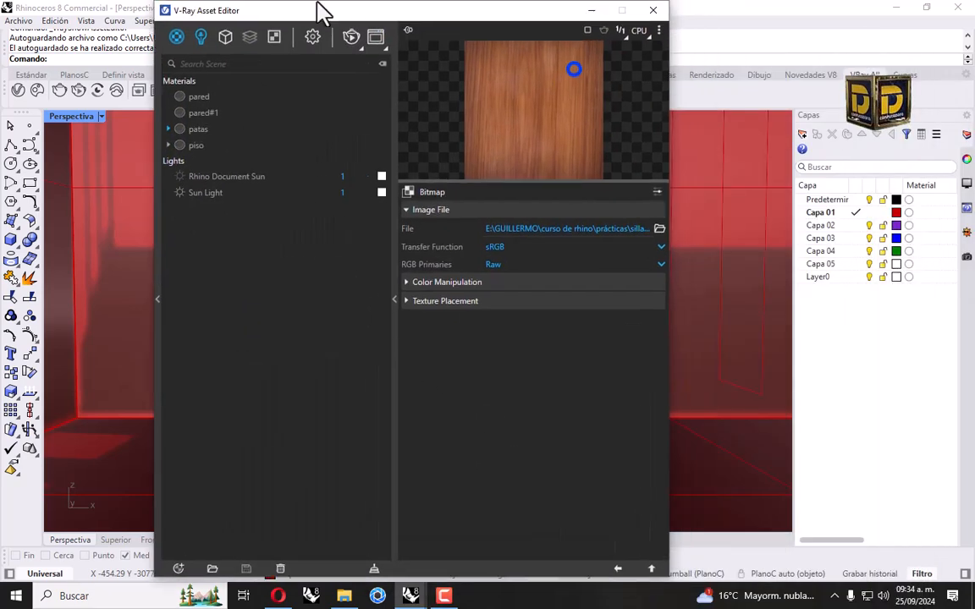
left_click(618, 568)
left_click(455, 269)
left_click_drag(518, 288, 605, 305)
left_click(607, 307)
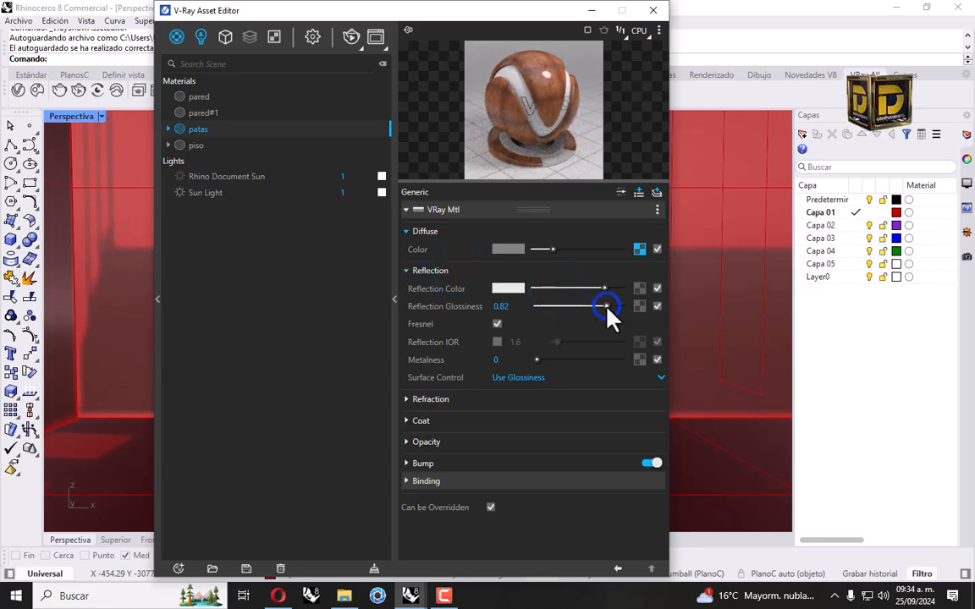
Select the chair's two leg frames and apply the patas material to them.
left_click_drag(414, 15, 778, 99)
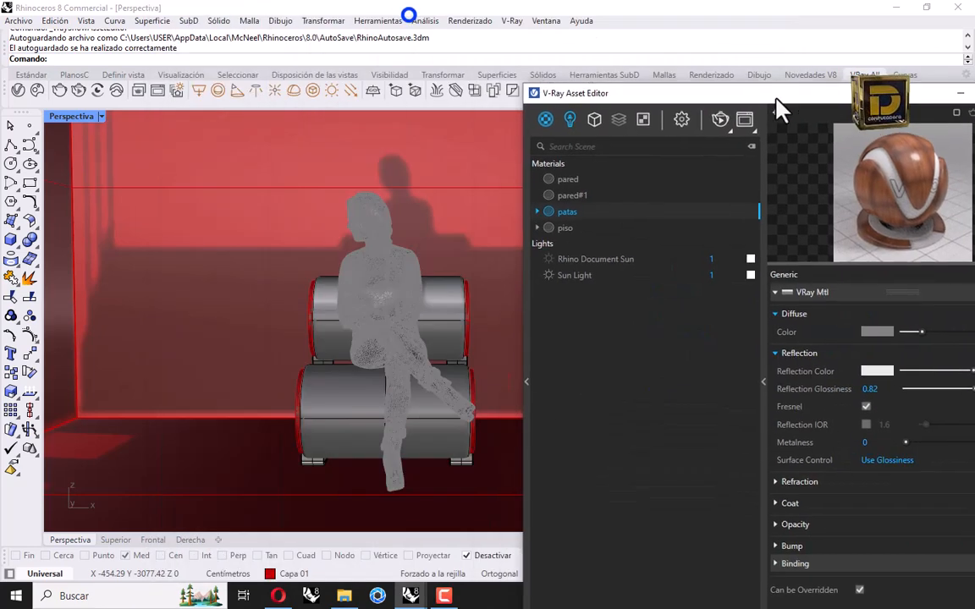
left_click(457, 462)
left_click(317, 464, "shift")
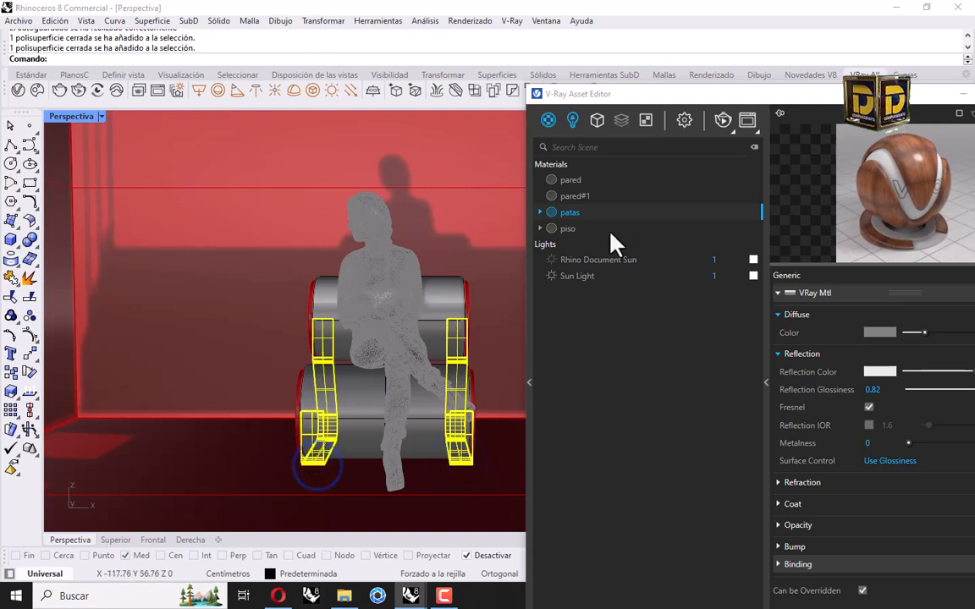
right_click(580, 218)
left_click(630, 250)
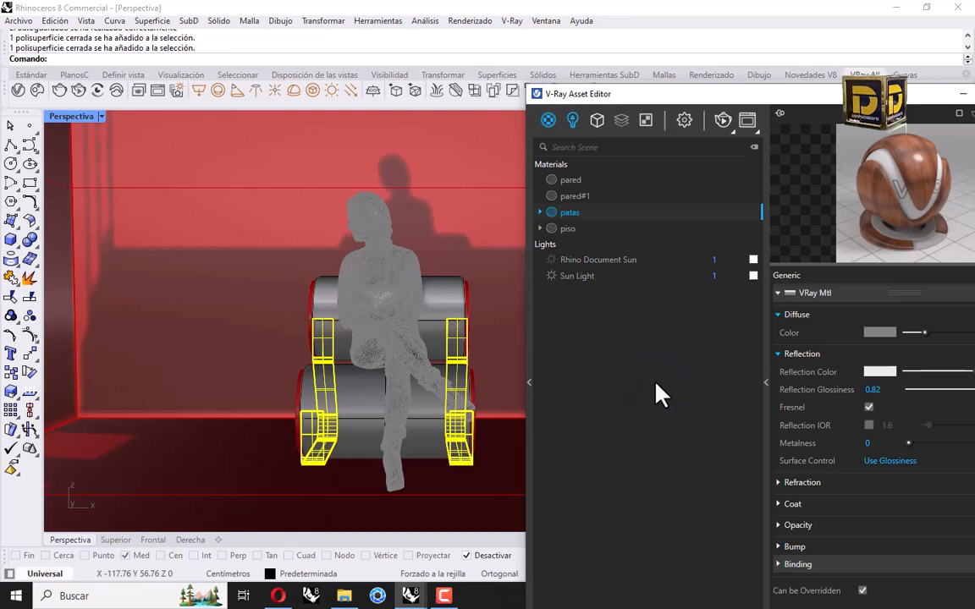
Create a new generic V-Ray material and name it respaldo.
left_click_drag(638, 95, 583, 83)
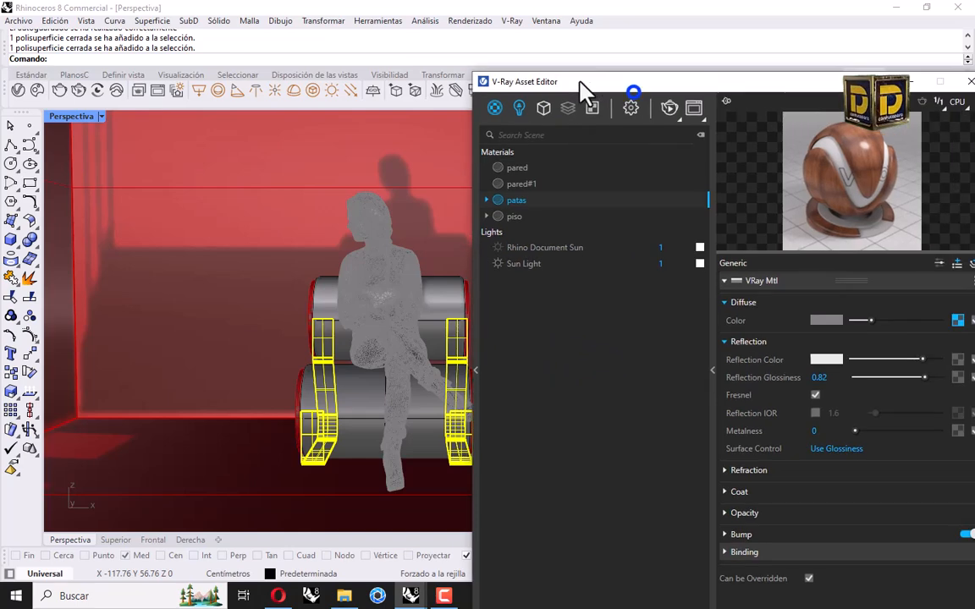
left_click(495, 114)
left_click(523, 140)
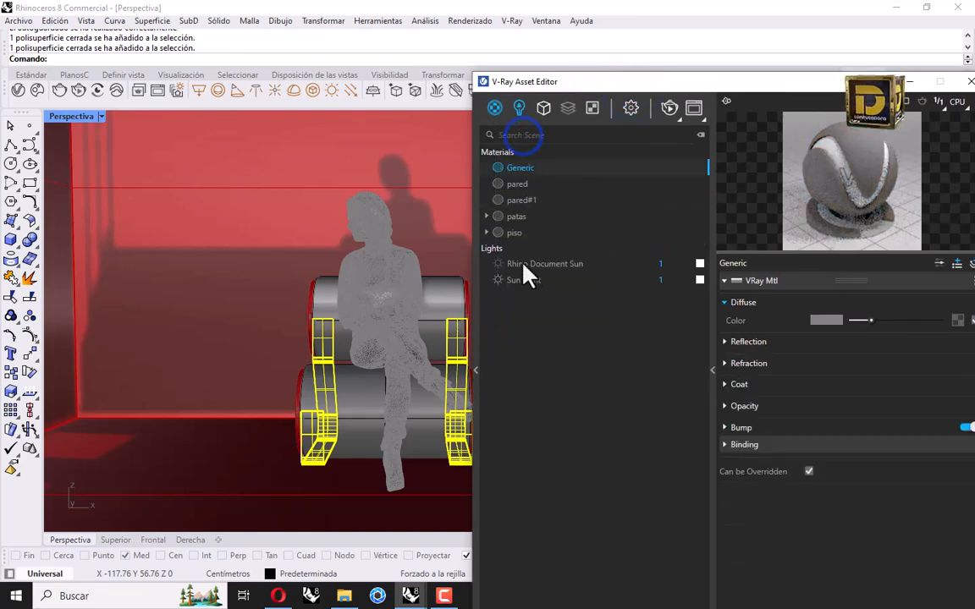
left_click(513, 167)
left_click(551, 166)
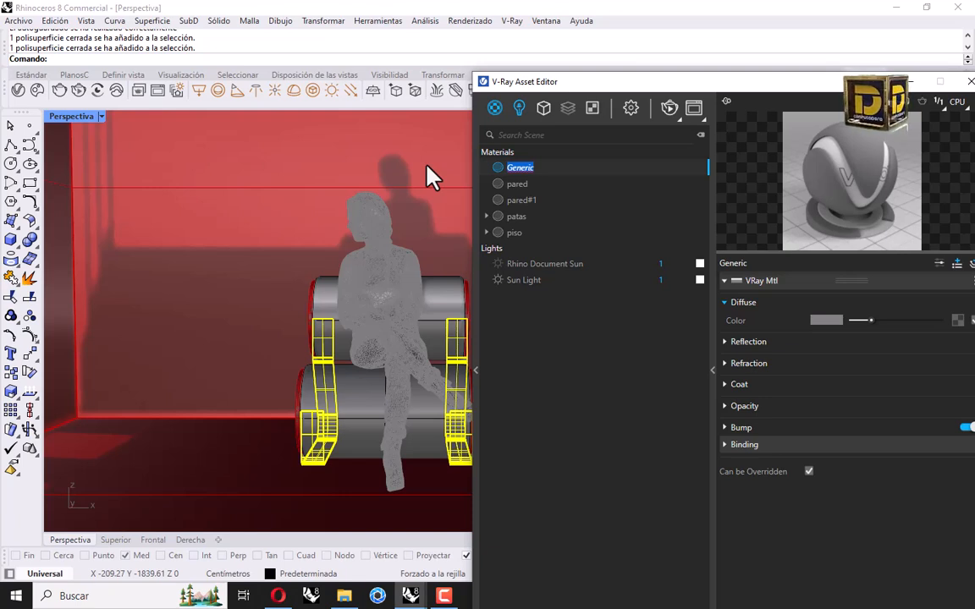
type("asiento")
key("Return")
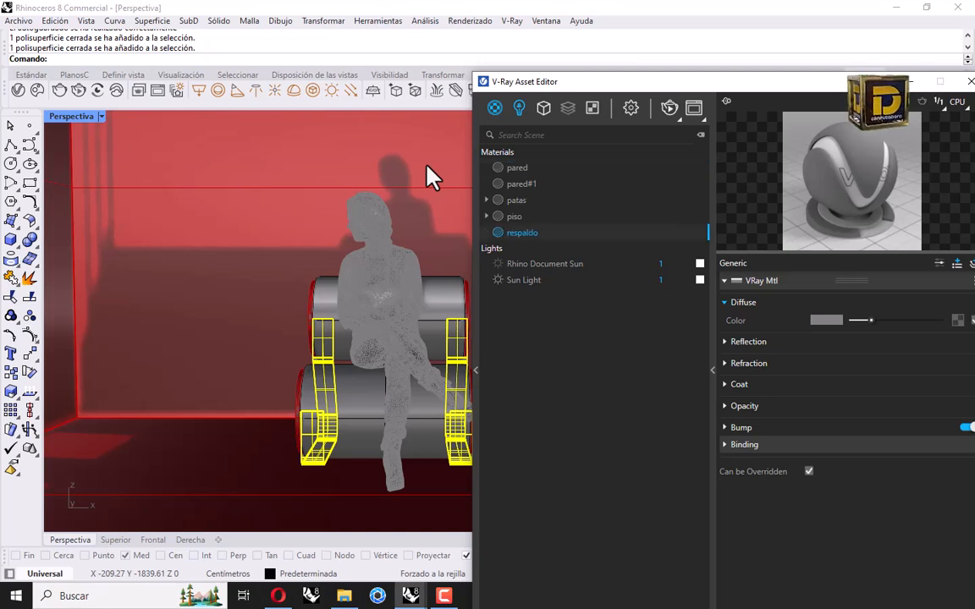
Set the respaldo material's diffuse color to a light peach tone.
left_click(828, 318)
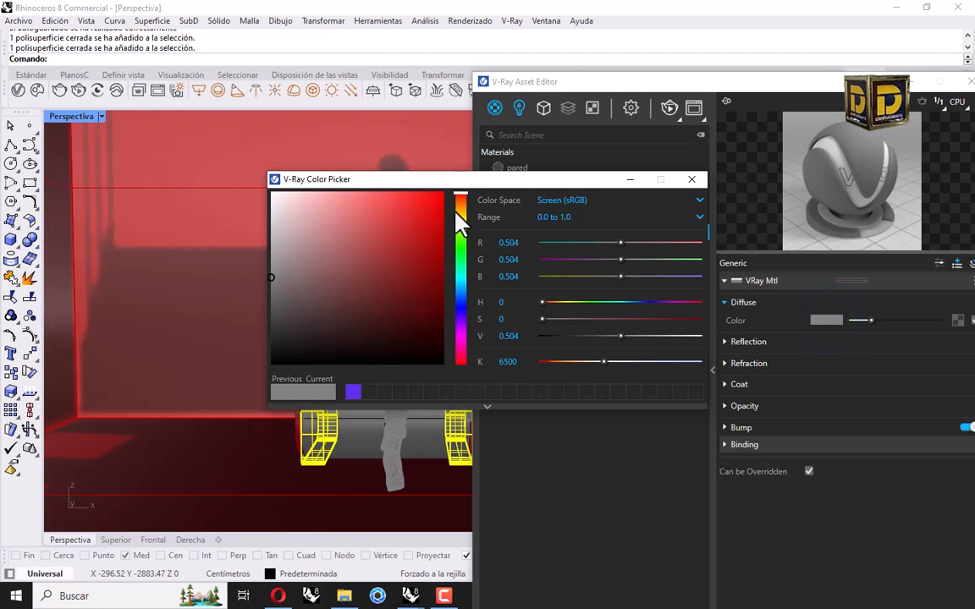
left_click(463, 361)
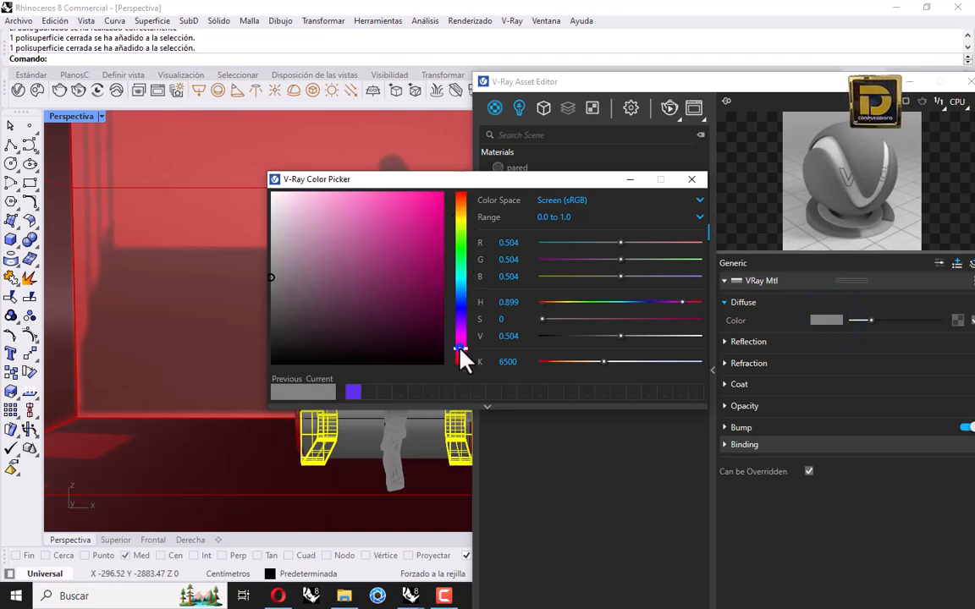
left_click(460, 205)
left_click_drag(412, 205, 318, 205)
left_click(691, 179)
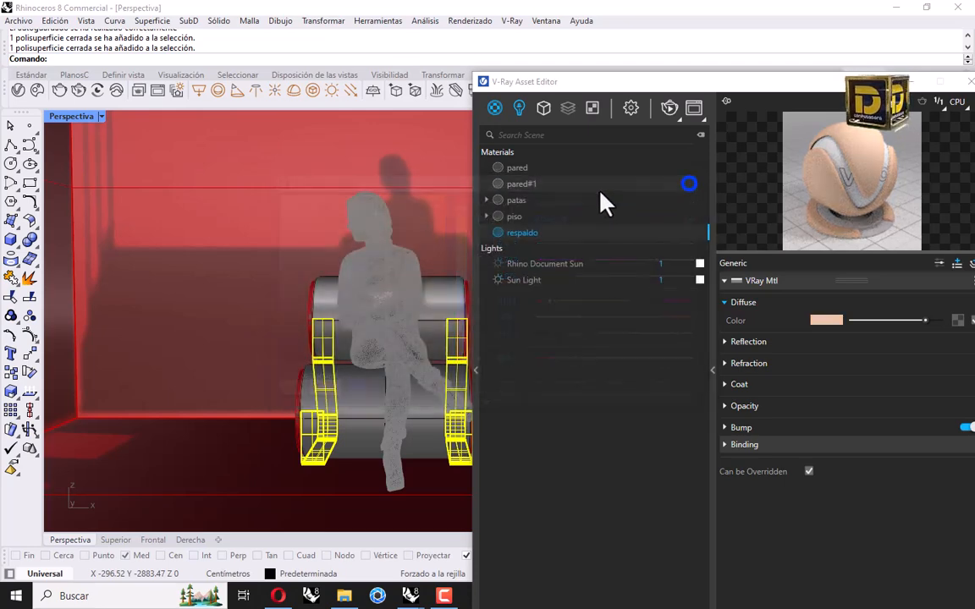
Raise the respaldo material's reflection color to near white and set its reflection glossiness to 0.71.
left_click(783, 341)
left_click_drag(859, 360, 929, 382)
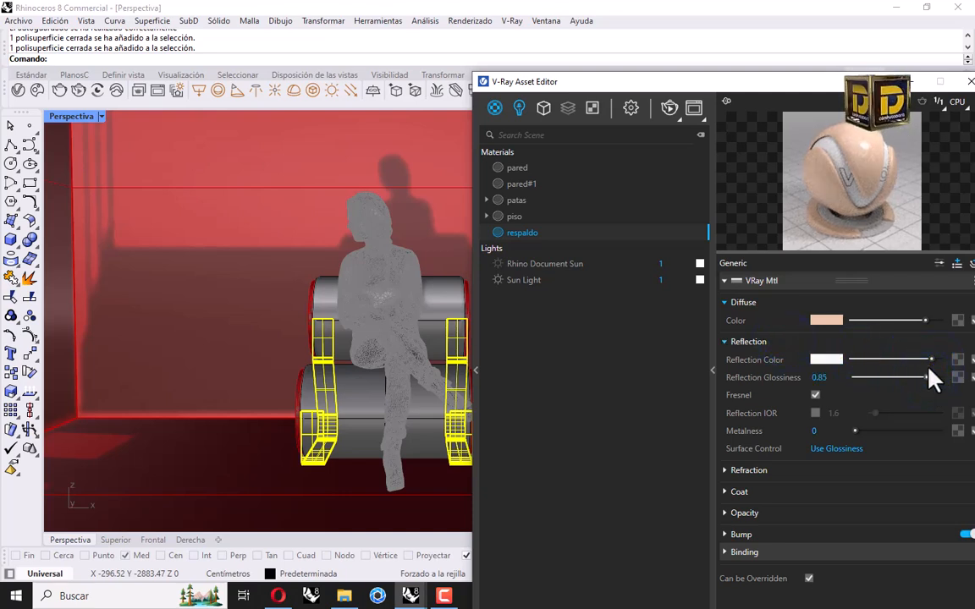
left_click_drag(930, 361, 915, 383)
Assign a Noise B texture as the respaldo material's bump map.
left_click_drag(624, 92, 575, 79)
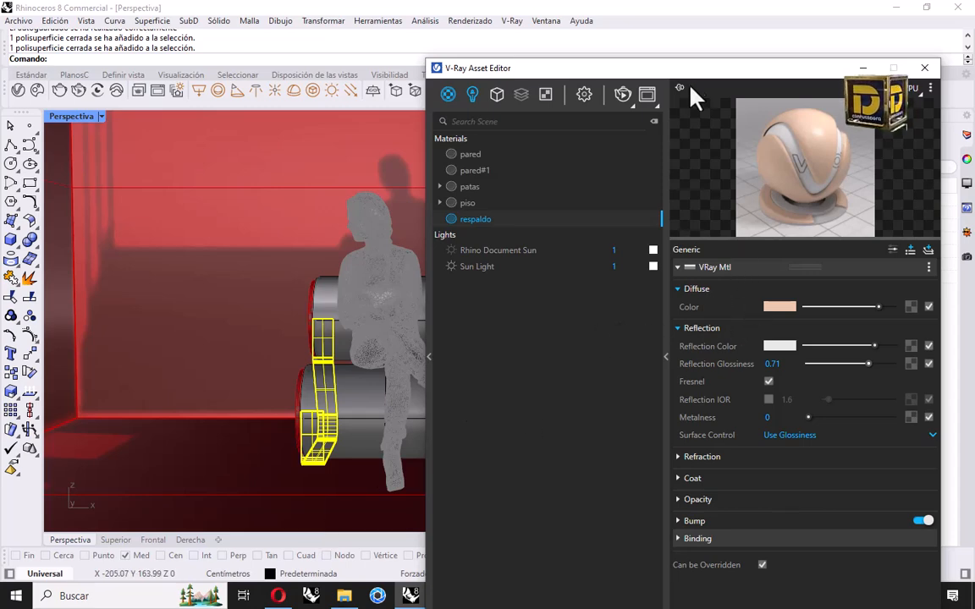
left_click_drag(689, 68, 576, 40)
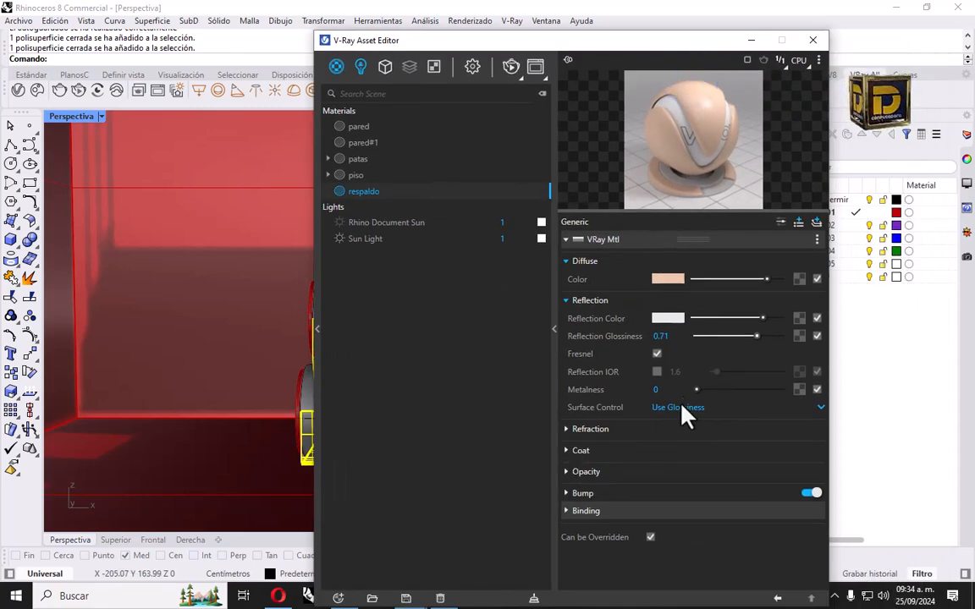
left_click(584, 494)
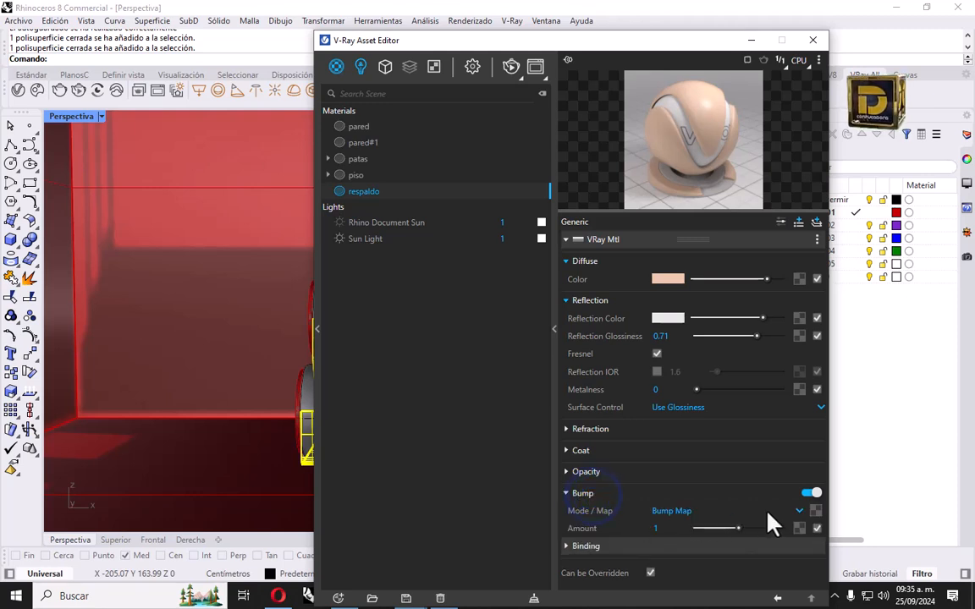
left_click(815, 511)
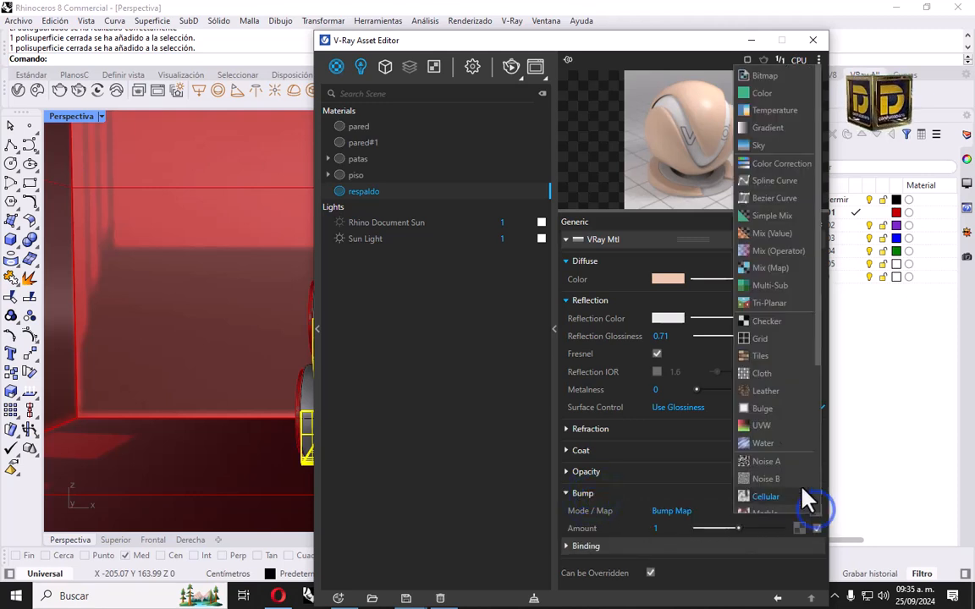
scroll(790, 351, "down", 5)
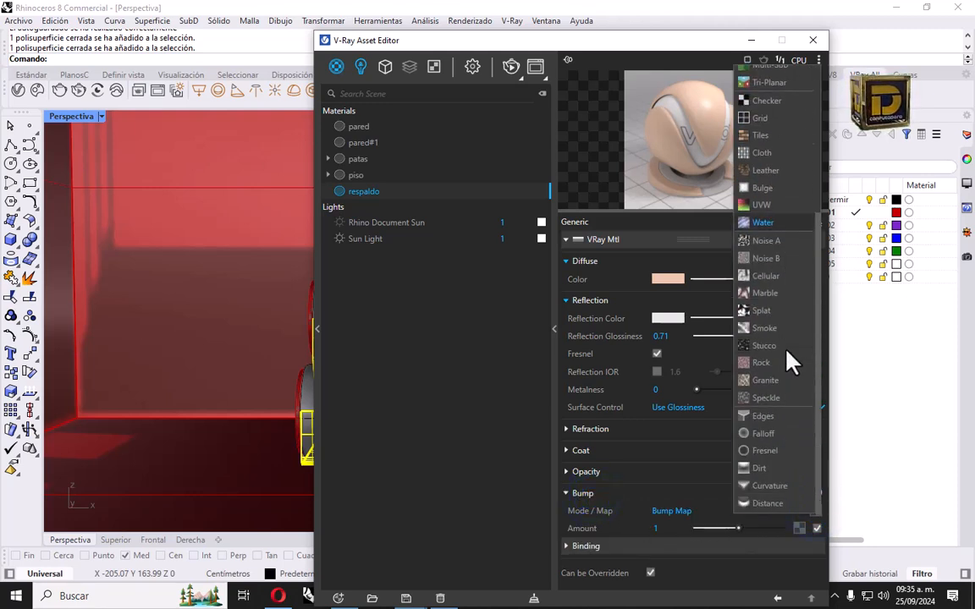
left_click(772, 261)
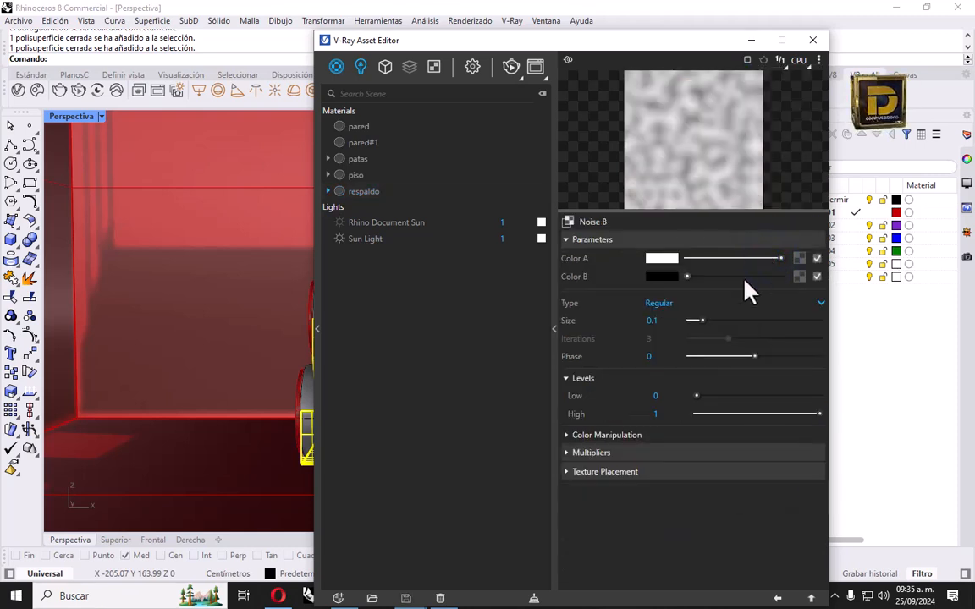
Set the Noise B texture's size to 0.03 and phase to 1, and return to the respaldo material.
mouse_move(703, 321)
left_mouse_down()
mouse_move(732, 331)
mouse_move(692, 325)
left_mouse_up()
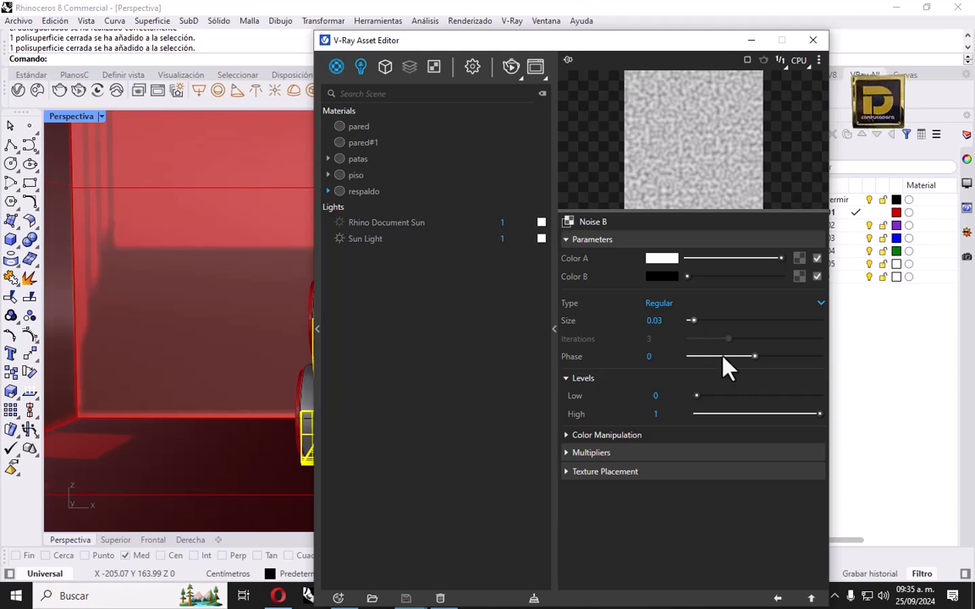
left_click(756, 357)
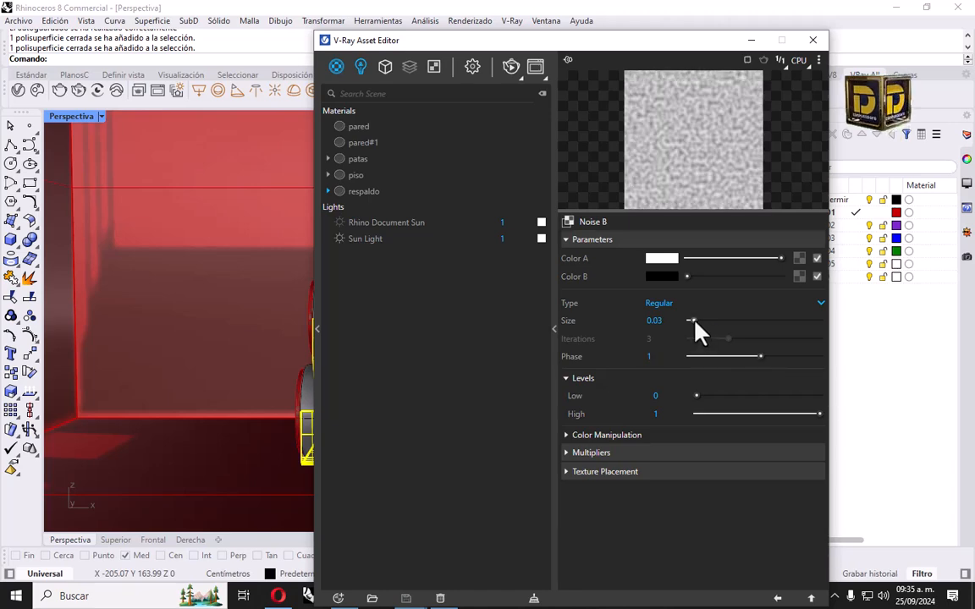
left_click_drag(494, 43, 406, 18)
left_click(713, 568)
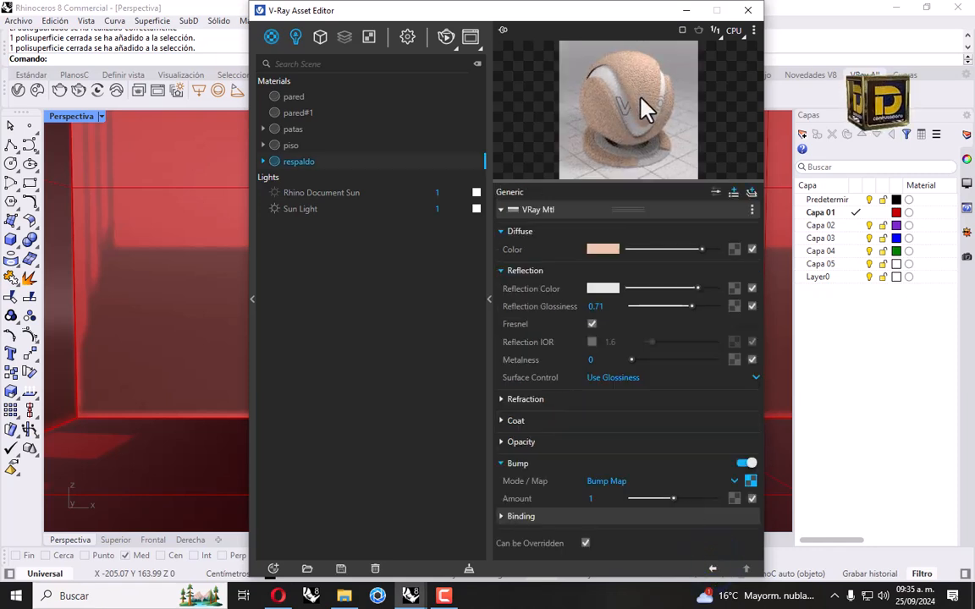
Select the chair's cylindrical backrest and seat surfaces and apply the respaldo material to them.
left_click_drag(521, 14, 605, 77)
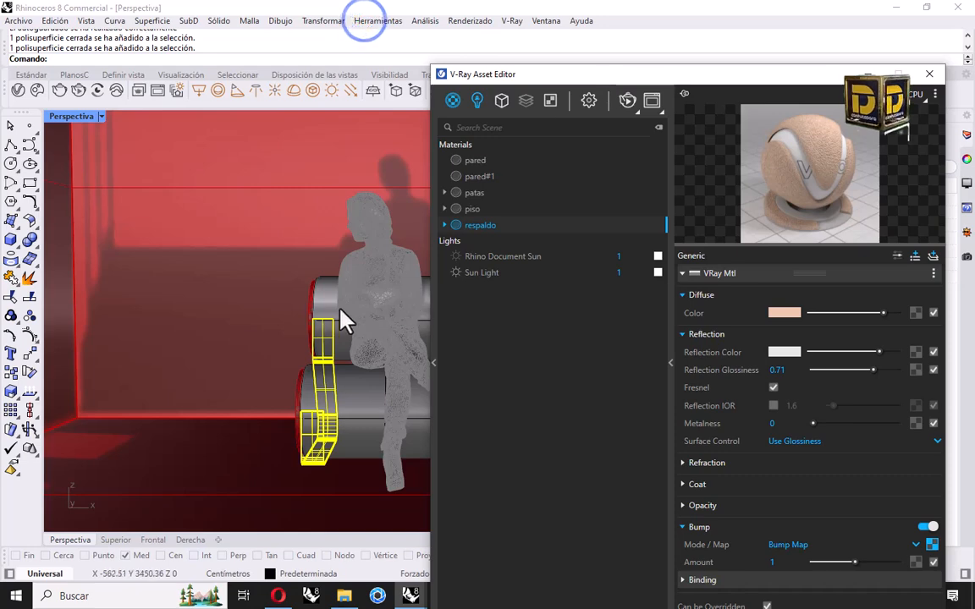
left_click(322, 288)
left_click(335, 404, "shift")
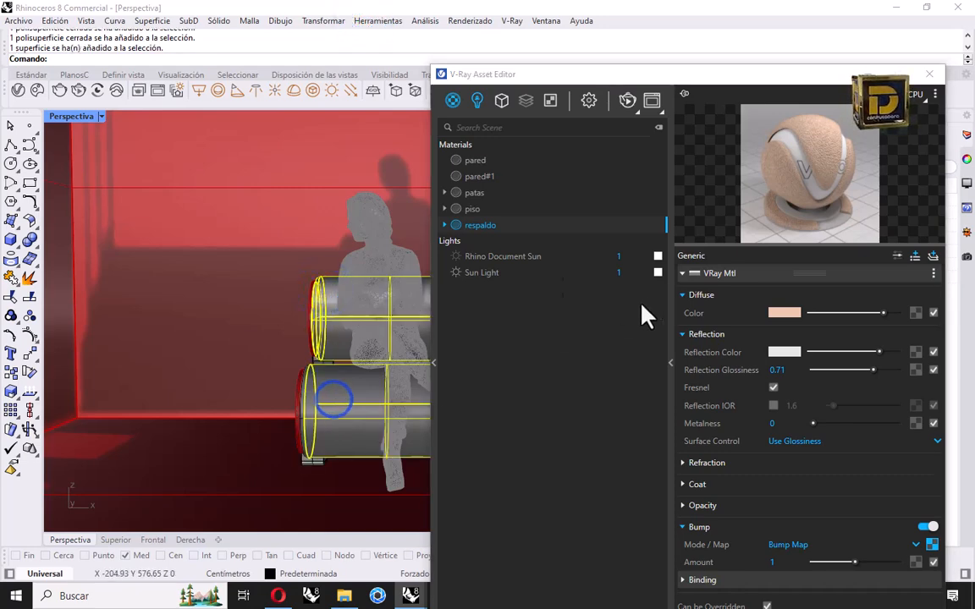
right_click(508, 230)
left_click(538, 258)
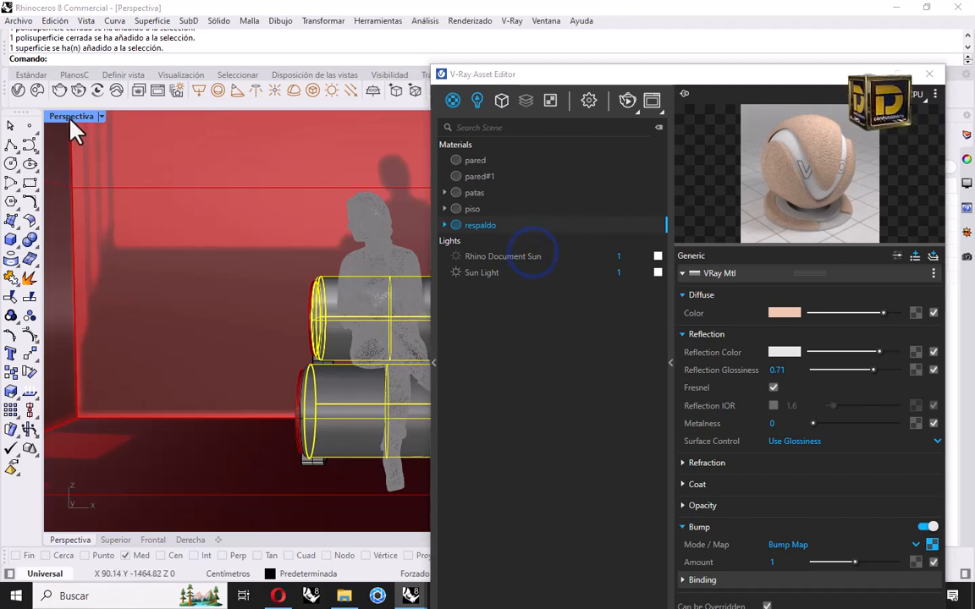
Define a render region around the chair in the V-Ray frame buffer and render it to check the upholstery.
left_click(652, 100)
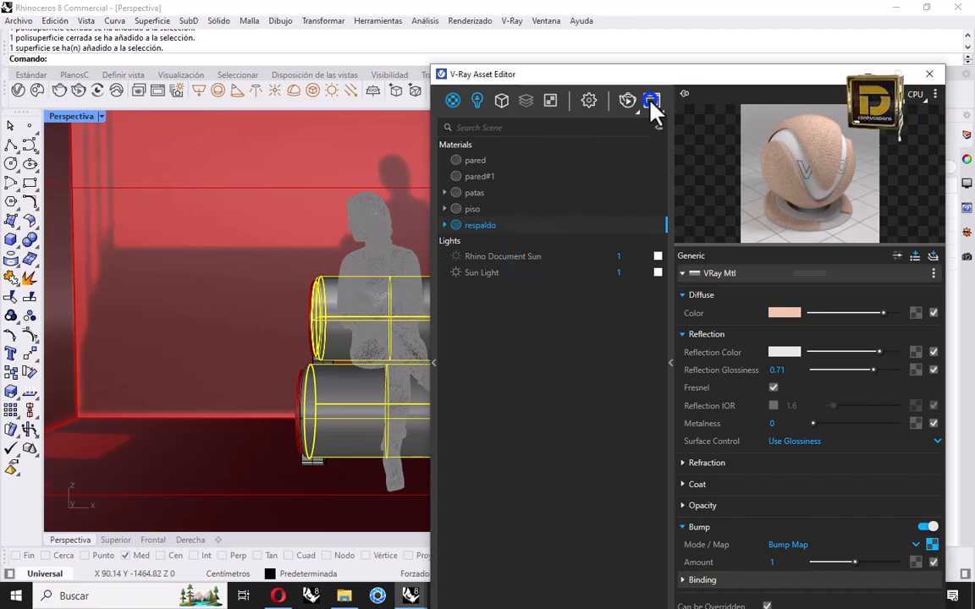
left_click(843, 70)
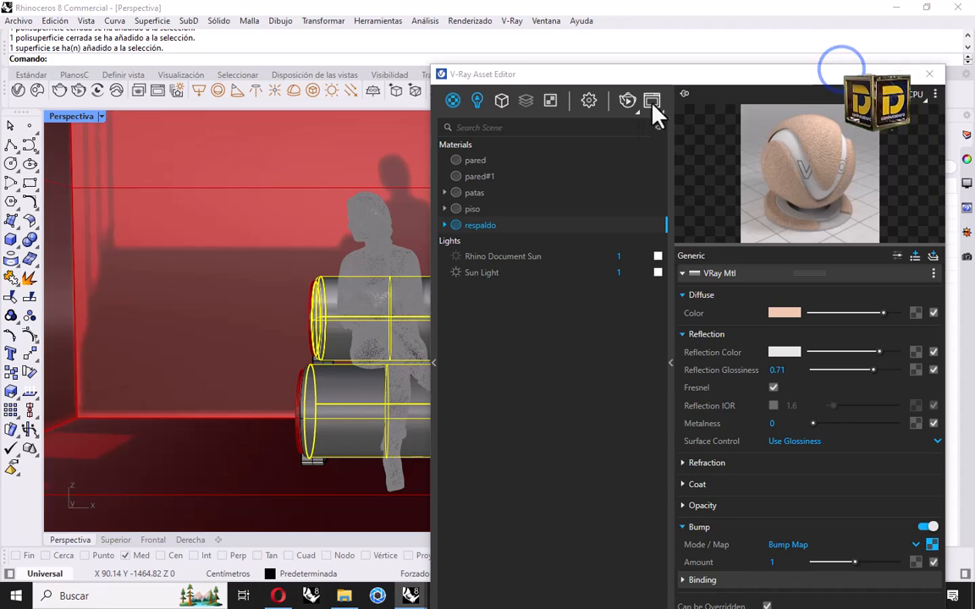
left_click(652, 100)
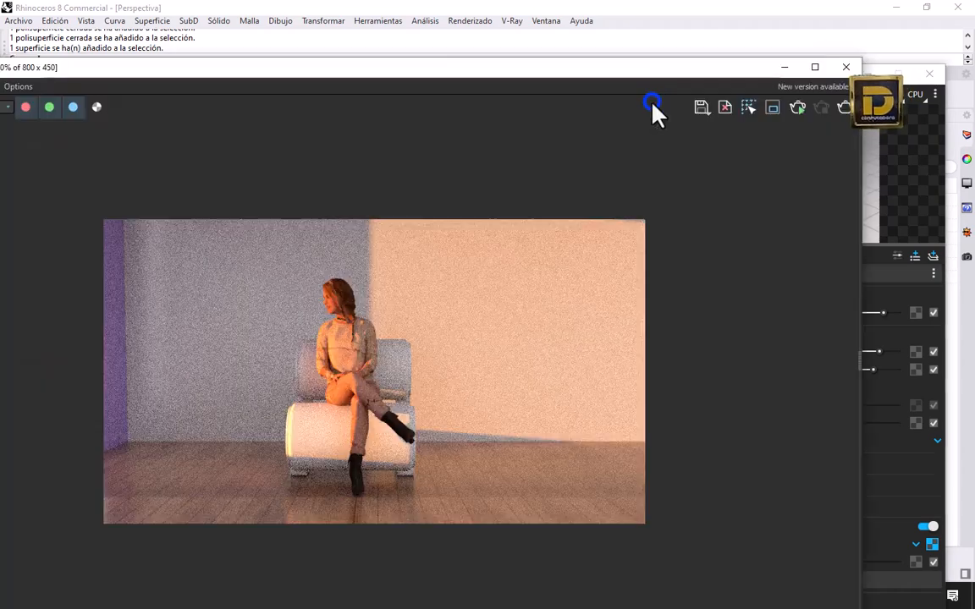
left_click(773, 107)
left_click_drag(285, 322, 432, 489)
left_click(844, 107)
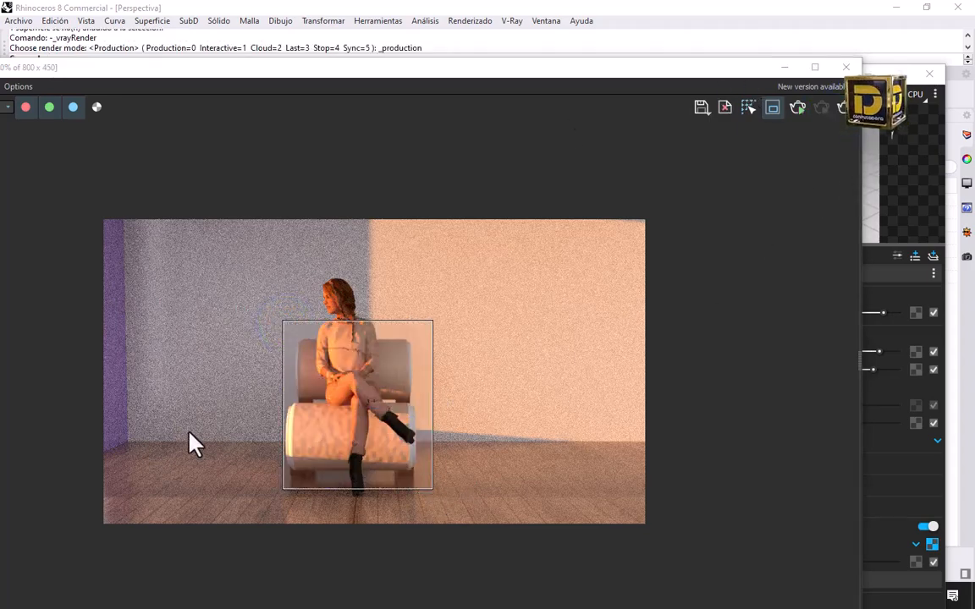
scroll(338, 453, "up", 2)
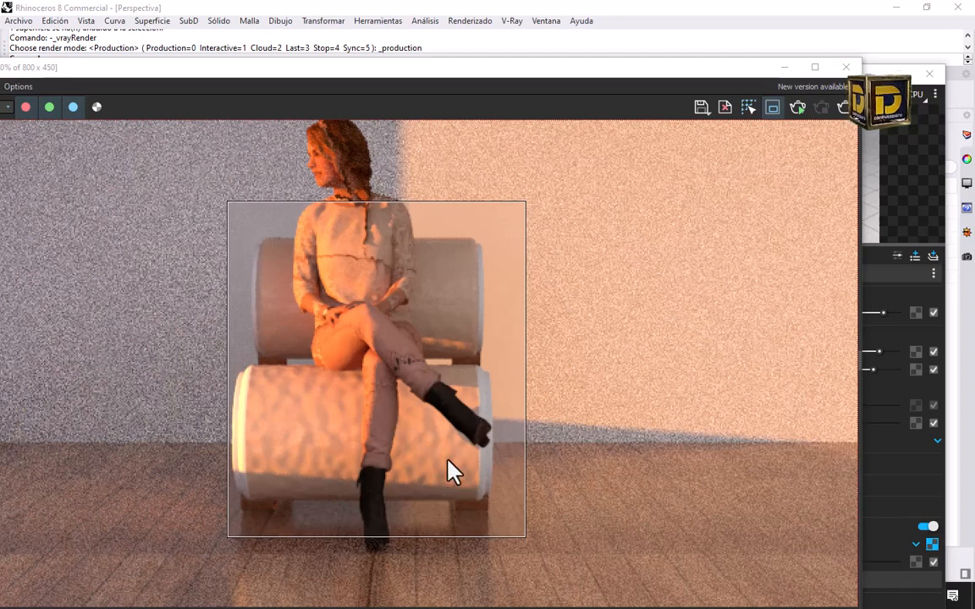
Set the respaldo bump noise texture's placement repeat to 10 in both U and V.
left_click(966, 135)
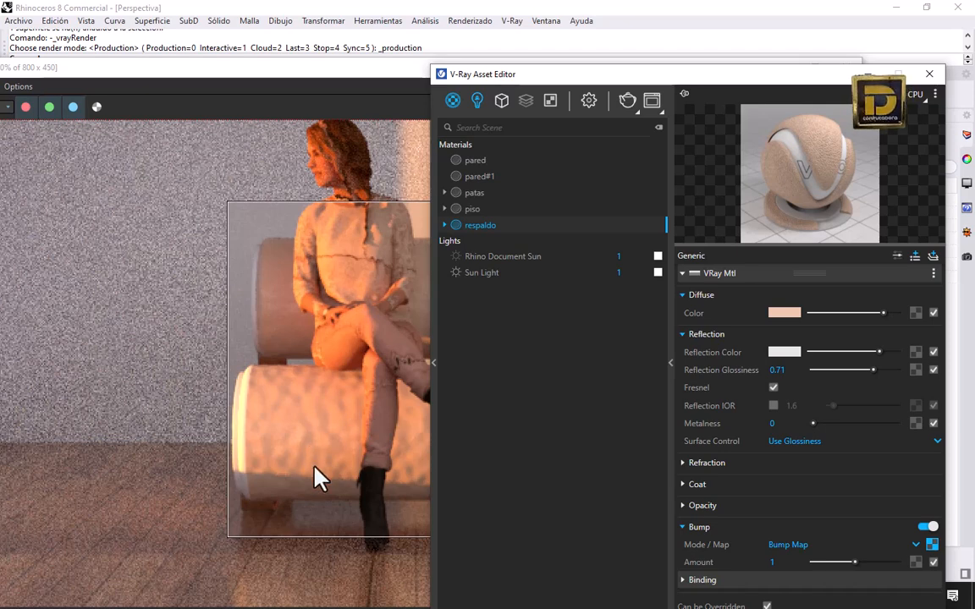
left_click(931, 545)
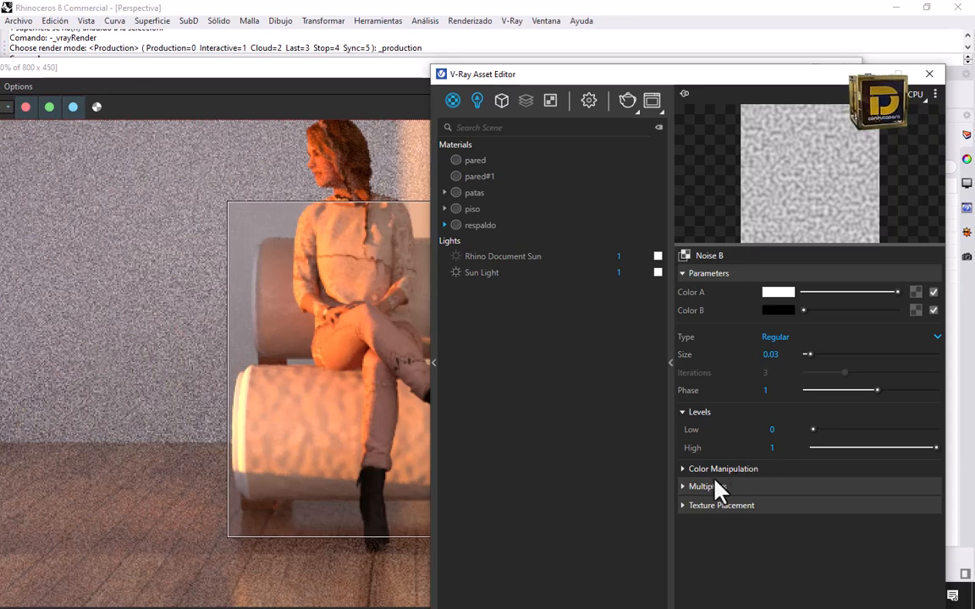
left_click(715, 507)
scroll(795, 538, "down", 1)
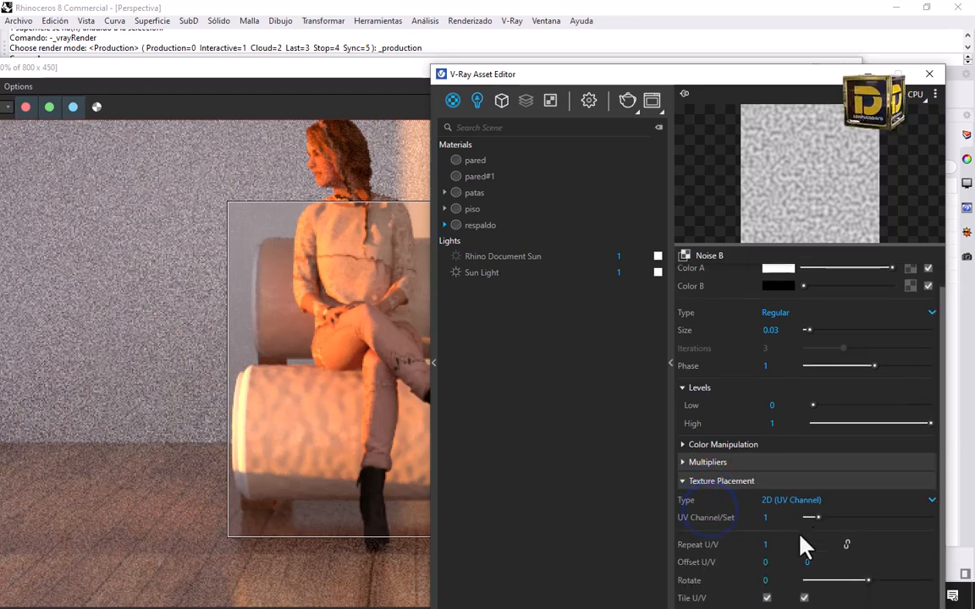
left_click(777, 544)
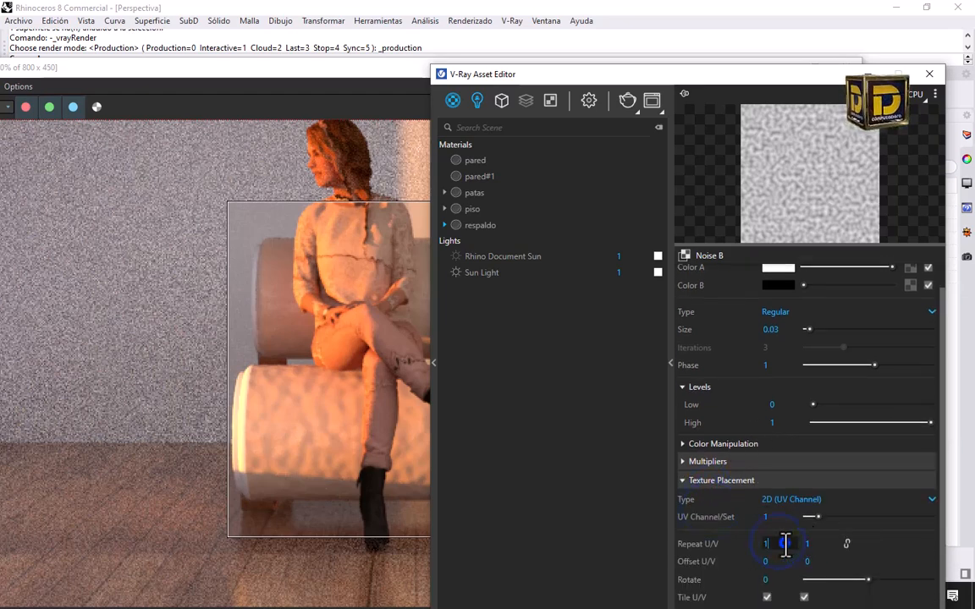
type("0")
left_click(809, 543)
type("0")
Render the chair region again and examine the bump texture on the seat up close.
left_click(392, 432)
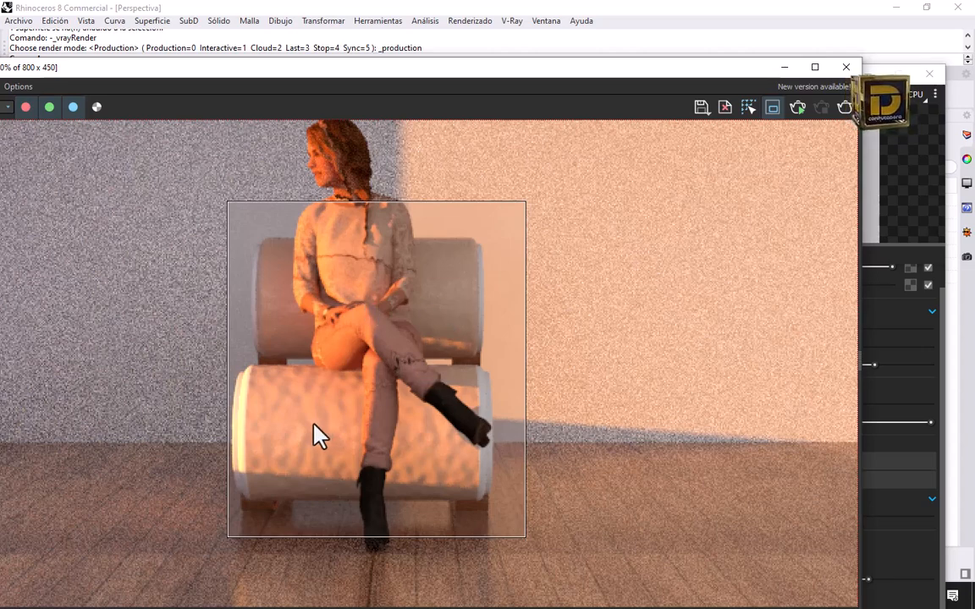
left_click(845, 107)
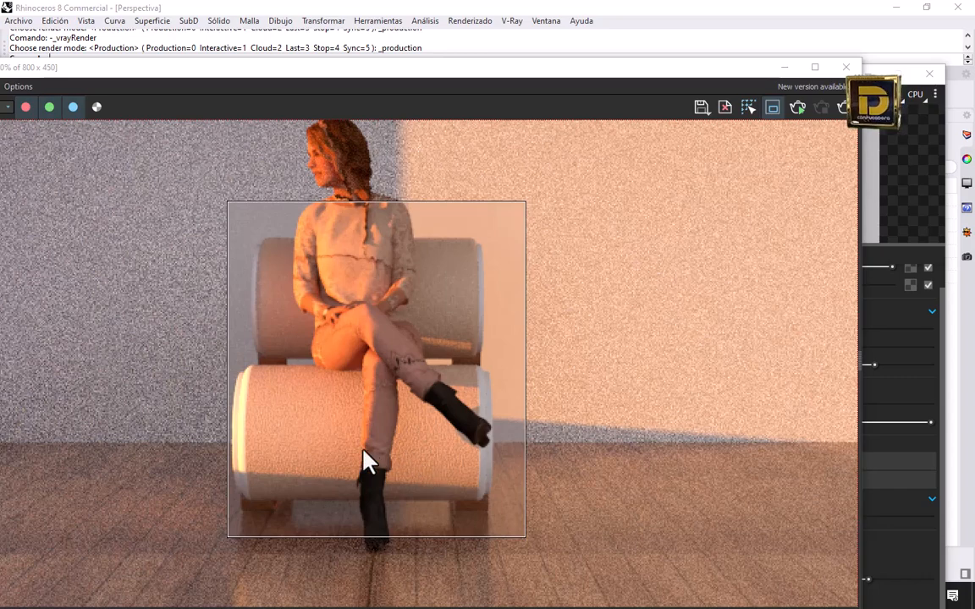
scroll(330, 453, "up", 2)
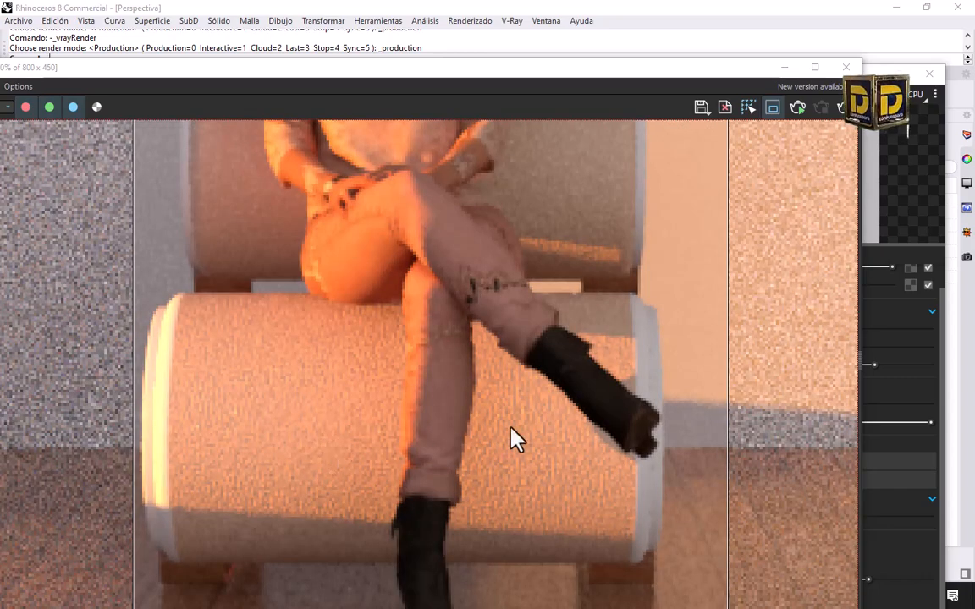
scroll(500, 389, "down", 2)
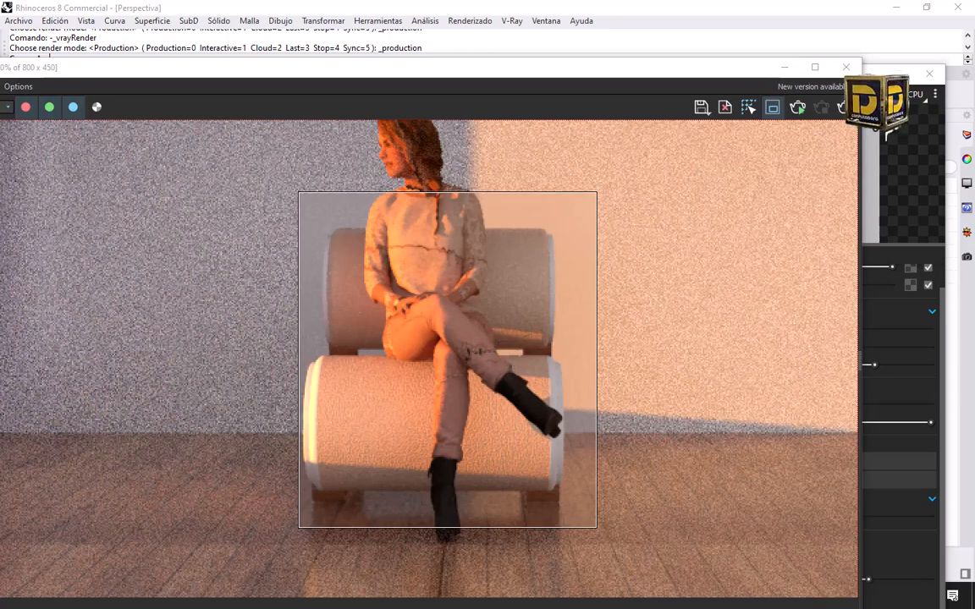
Set the bump noise texture's placement repeat to 9 in both U and V.
left_click(782, 67)
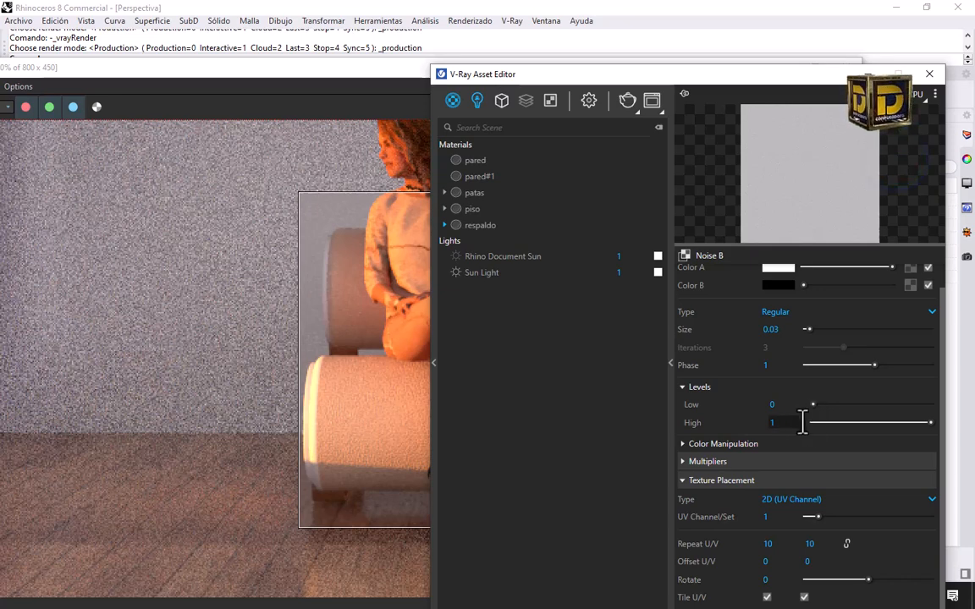
left_click_drag(722, 72, 709, 31)
double_click(776, 503)
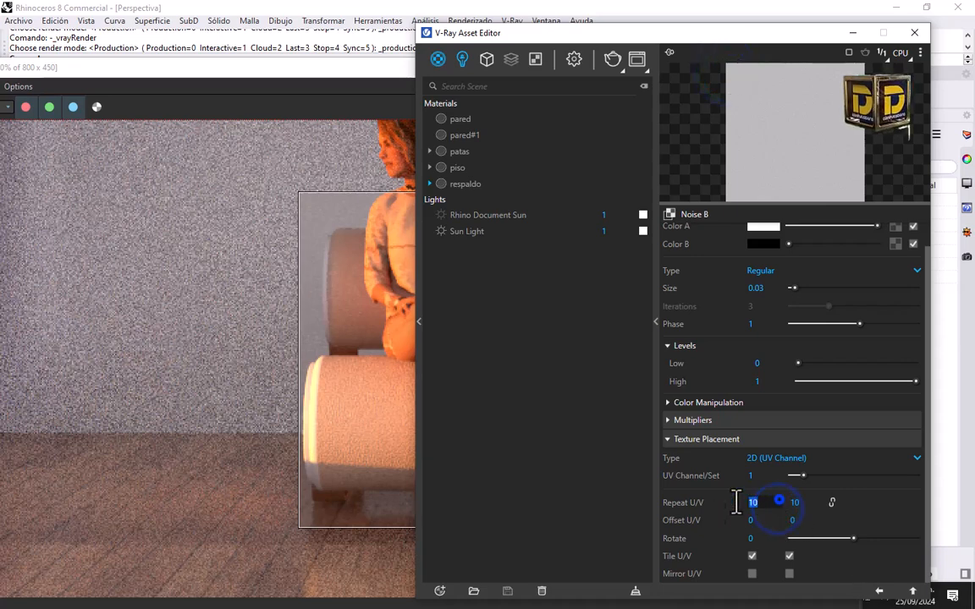
type("9")
double_click(796, 503)
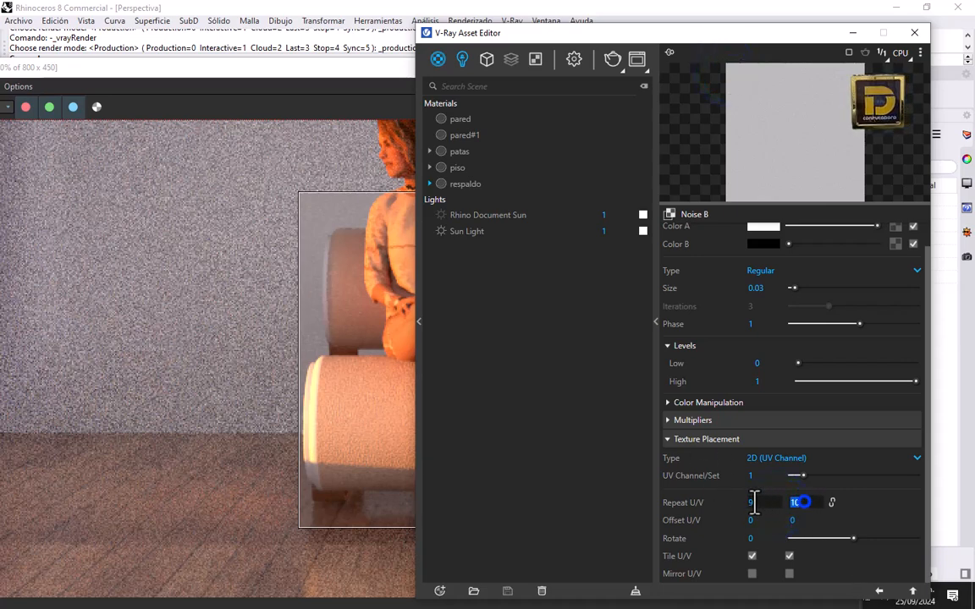
type("9")
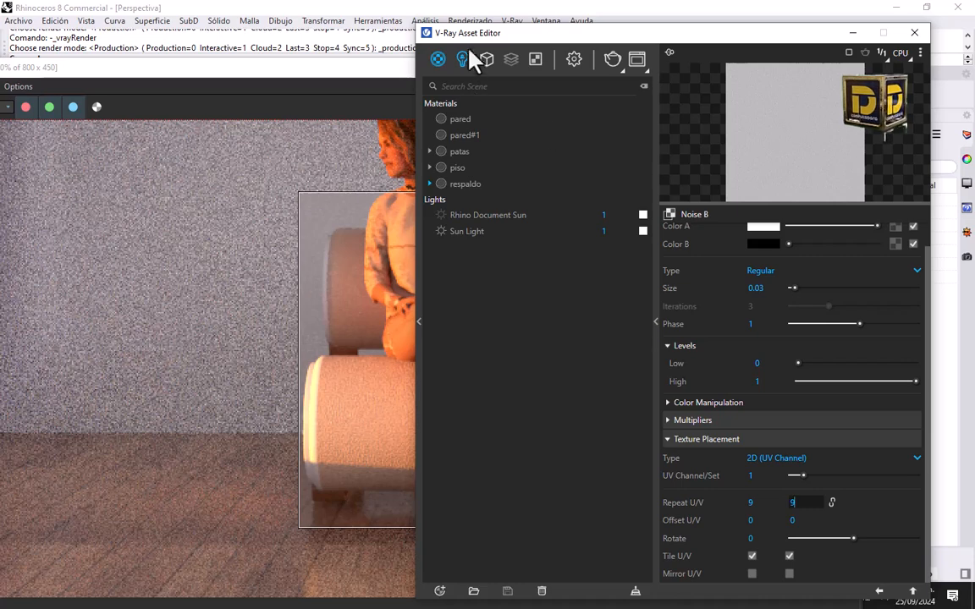
left_click_drag(467, 40, 426, 27)
Raise the respaldo material's bump amount to 1.5 and render the chair region again to compare.
left_click(837, 576)
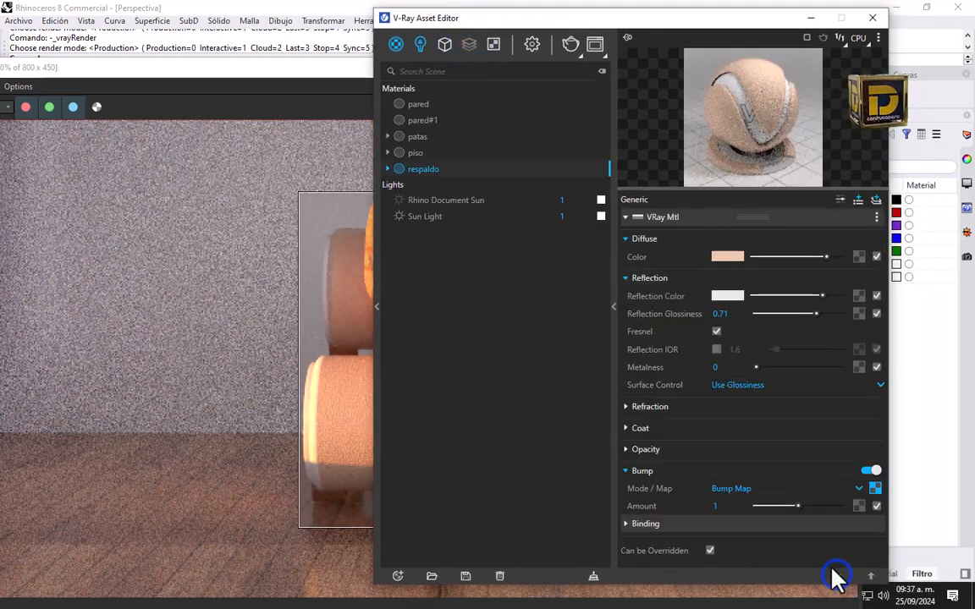
left_click(718, 506)
left_click(206, 390)
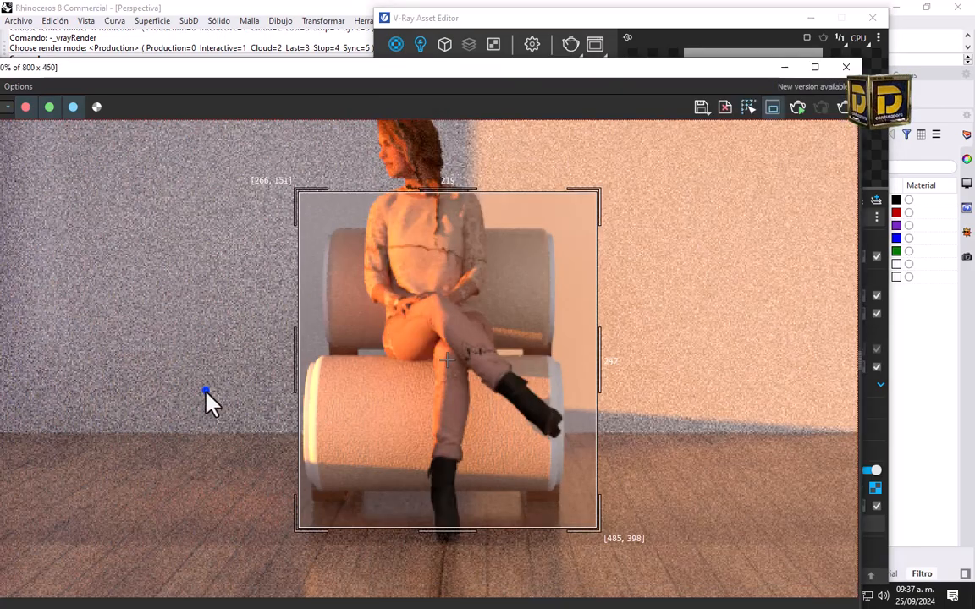
left_click(845, 108)
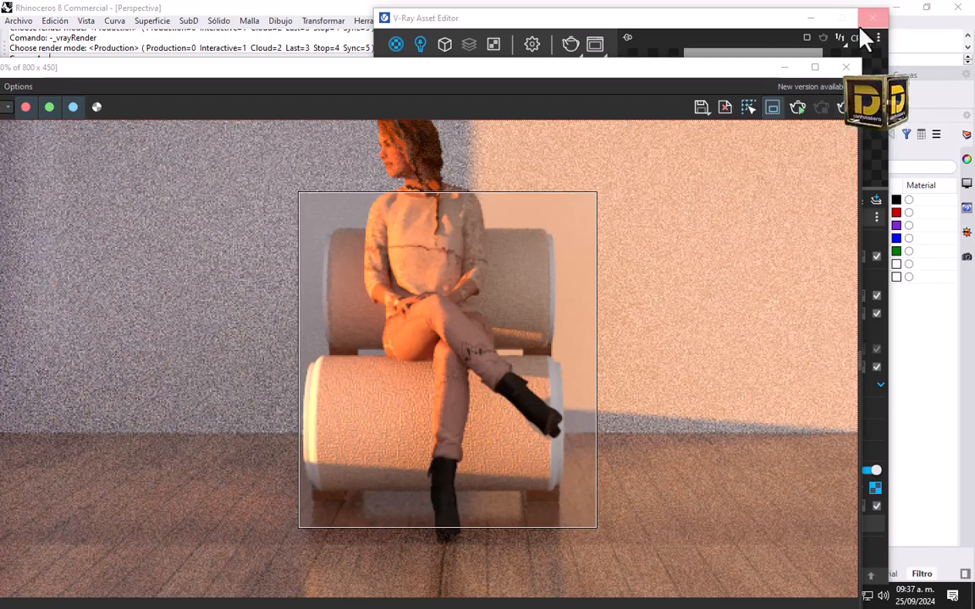
left_click(845, 67)
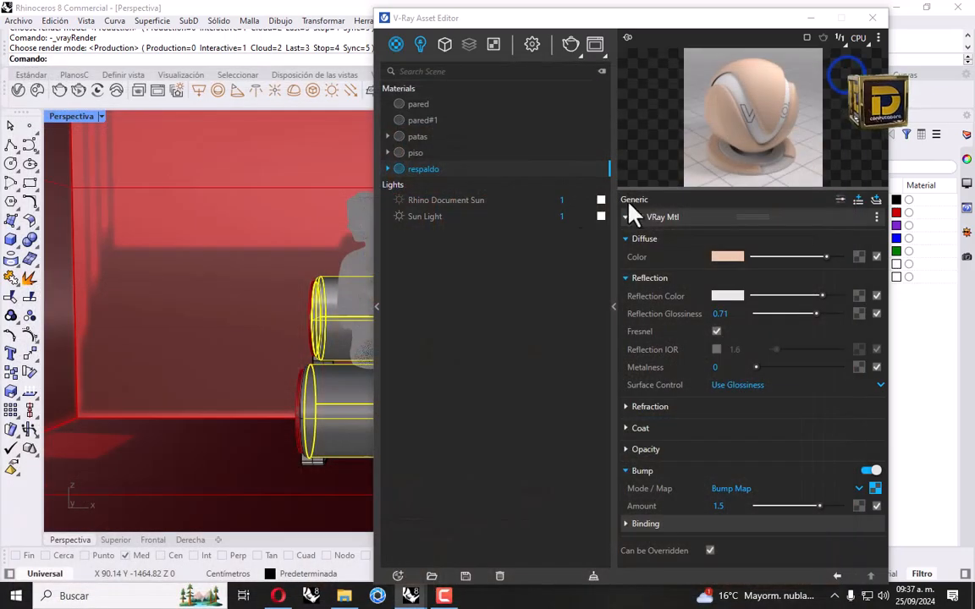
Shift the respaldo diffuse color's hue to 0.087 and render the chair region in the frame buffer.
left_click(730, 256)
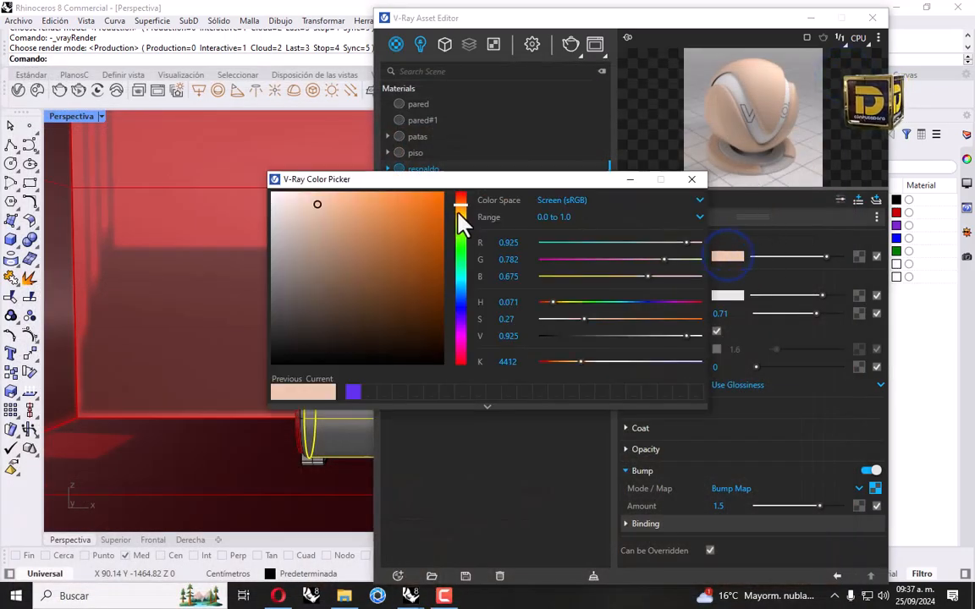
left_click(693, 180)
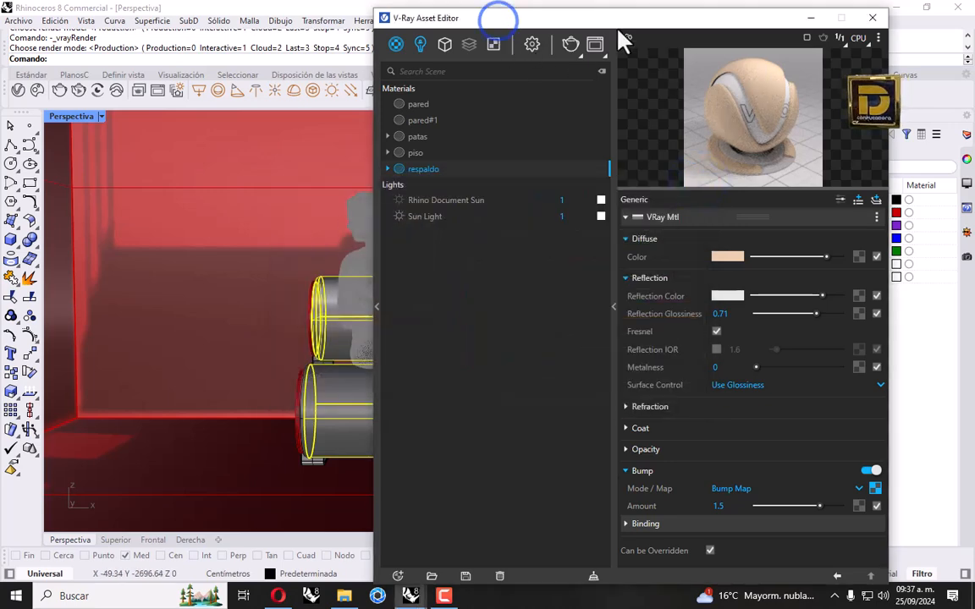
left_click(595, 47)
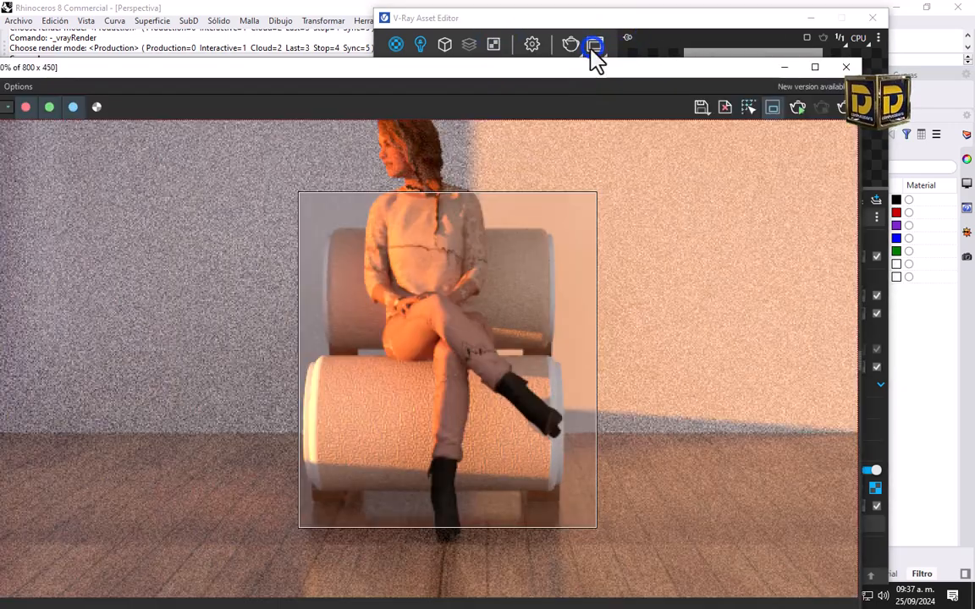
left_click_drag(705, 72, 595, 68)
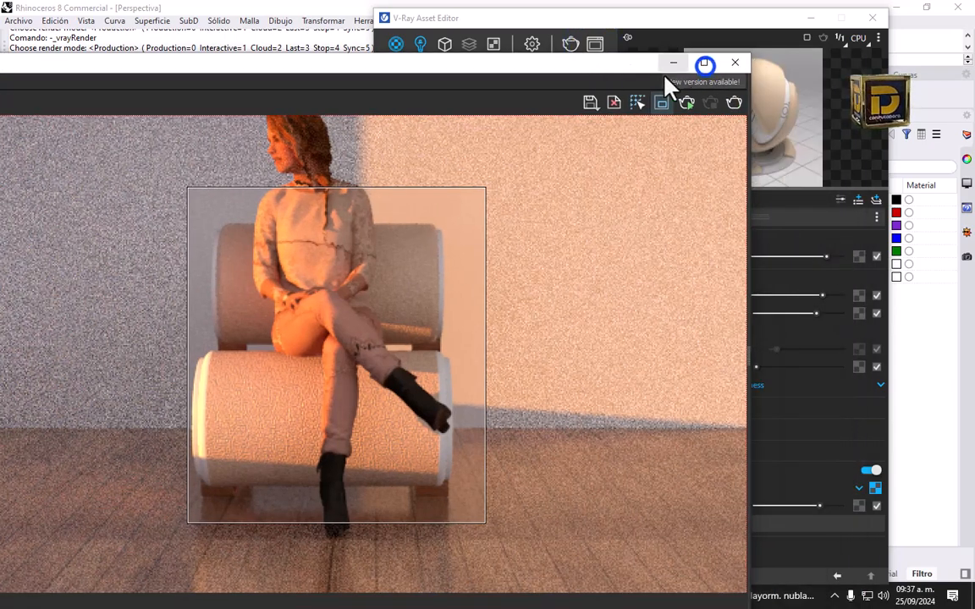
left_click(733, 102)
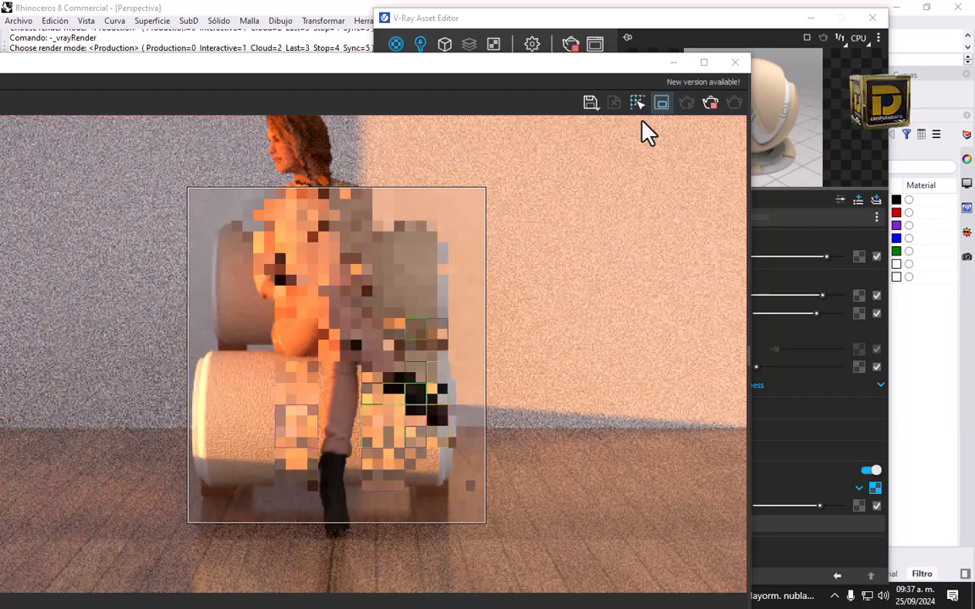
Shift the respaldo diffuse color further toward yellow, to a hue of 0.118, and re-render the chair region.
left_click(777, 66)
left_click(729, 257)
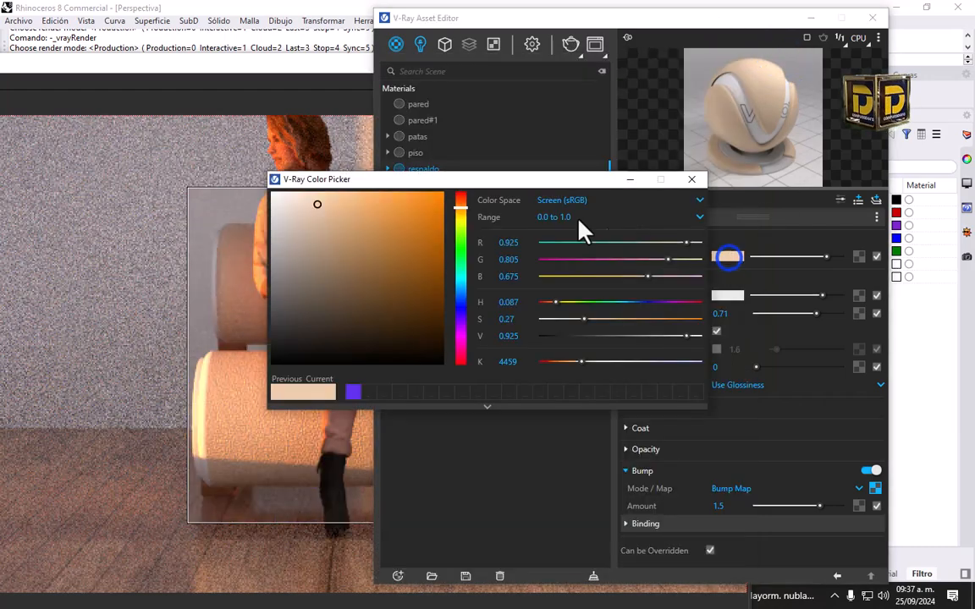
left_click(460, 213)
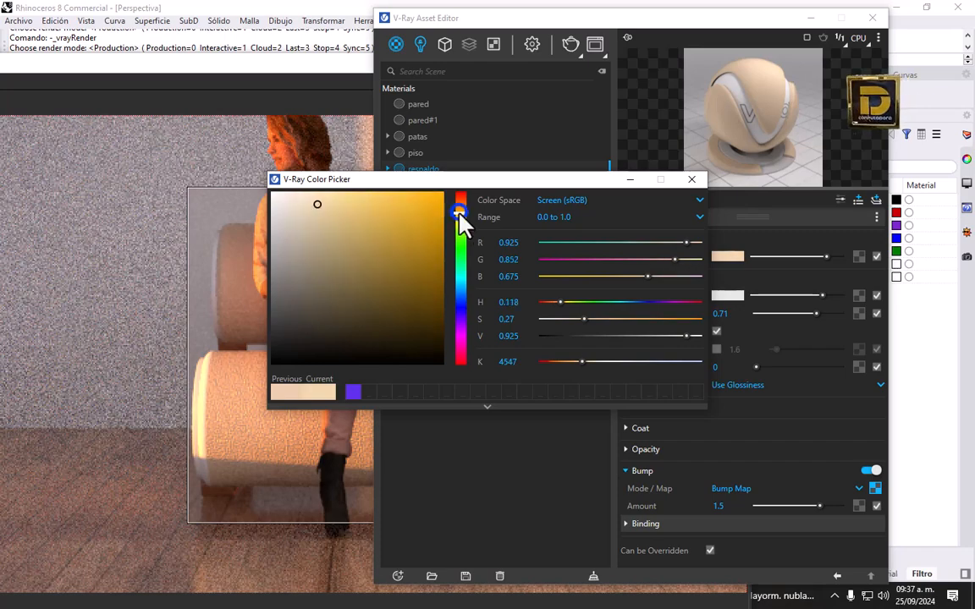
left_click(241, 255)
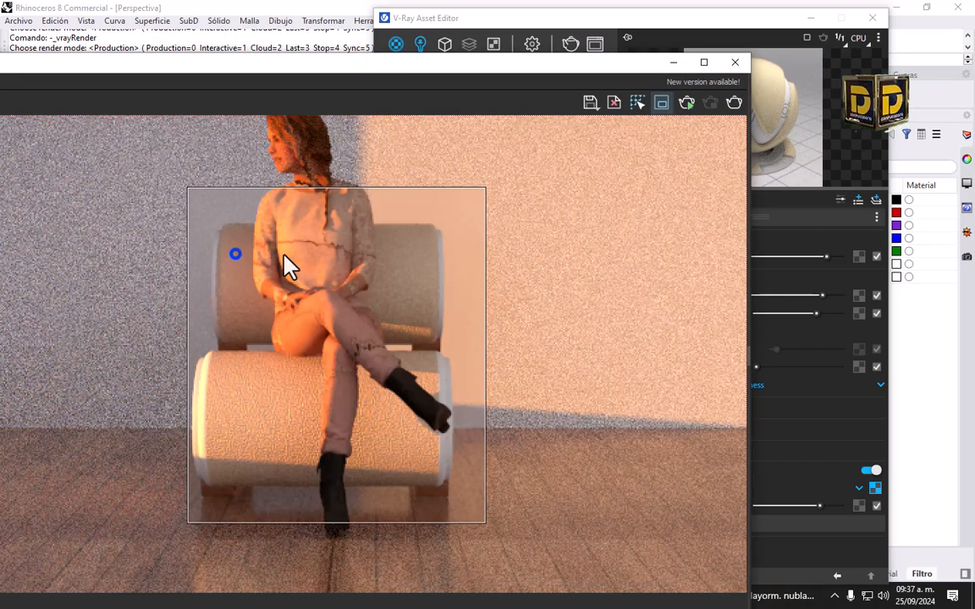
left_click(731, 103)
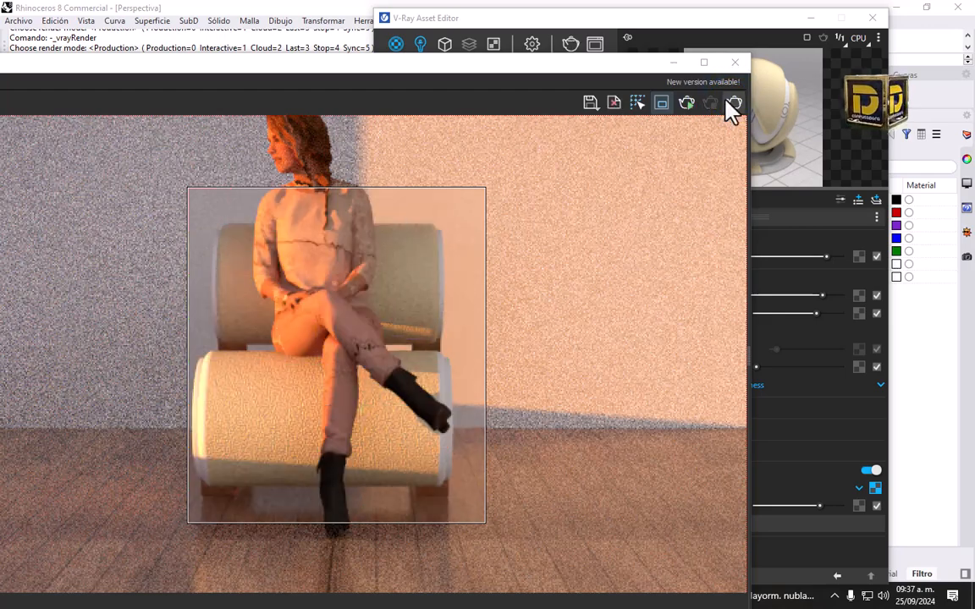
scroll(569, 306, "down", 1)
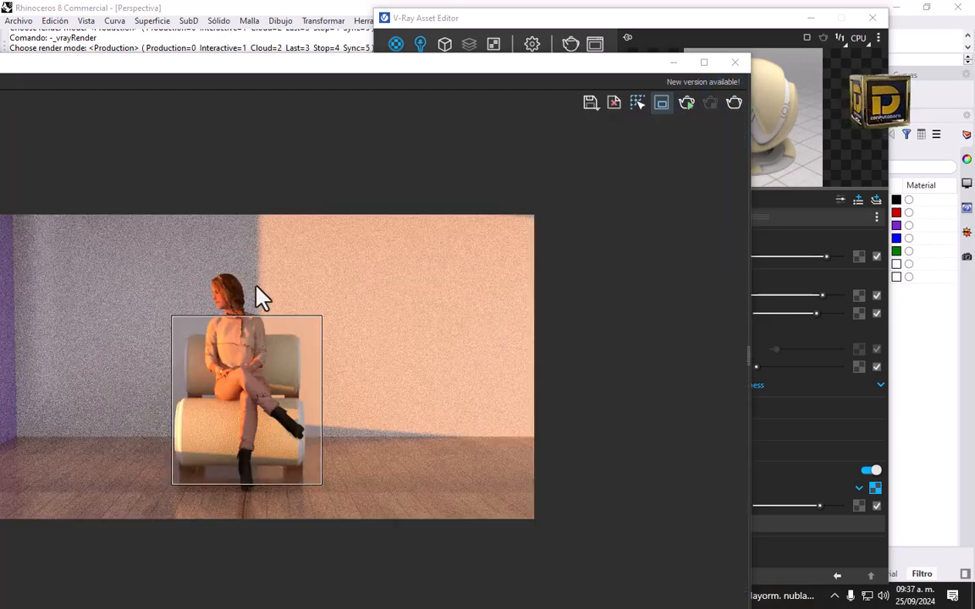
Rotate the chair and seated figure together about 30° counterclockwise in the Superior view.
left_click_drag(328, 65, 378, 61)
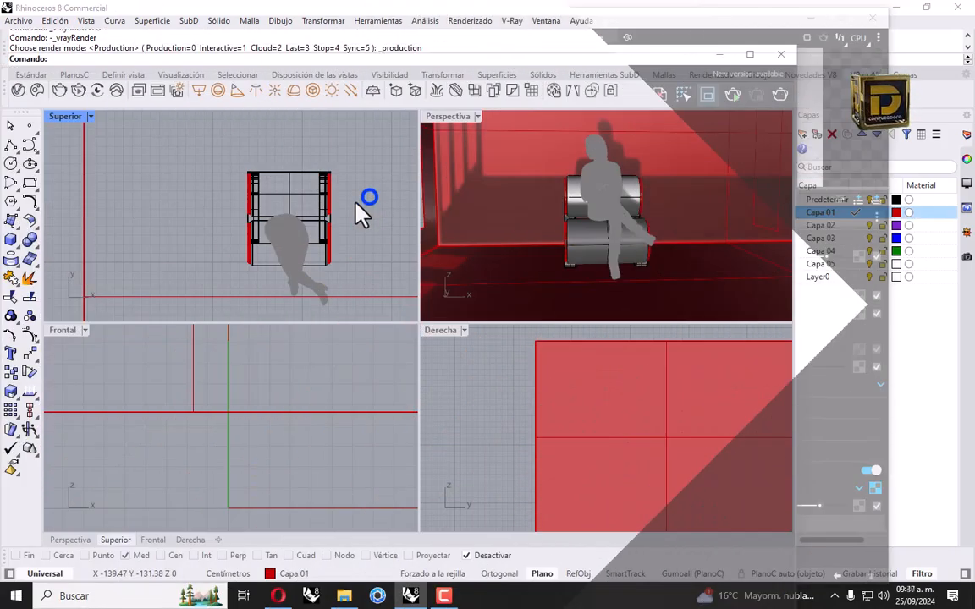
left_click_drag(187, 140, 378, 334)
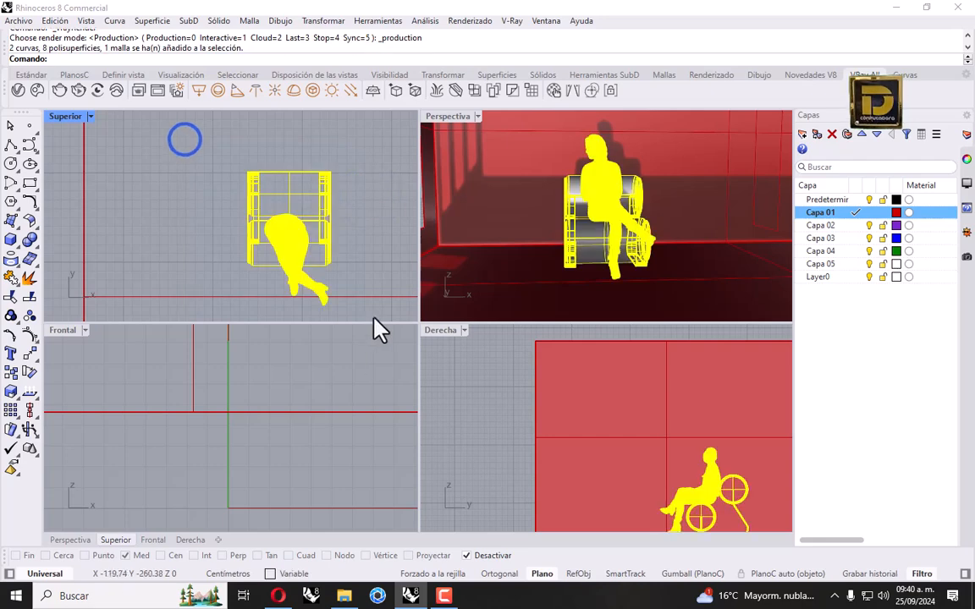
left_click(323, 20)
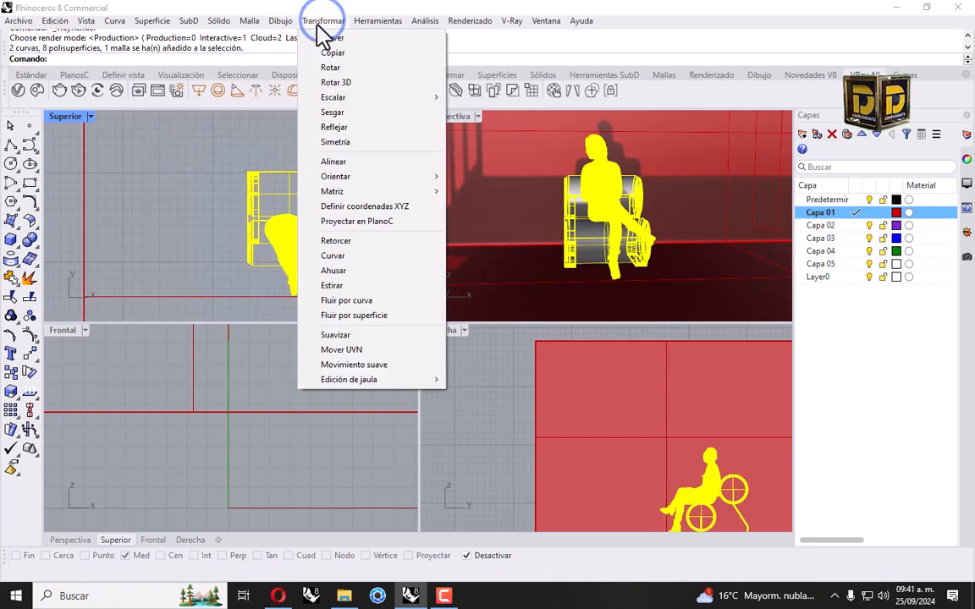
left_click(331, 68)
left_click(279, 159)
left_click(287, 290)
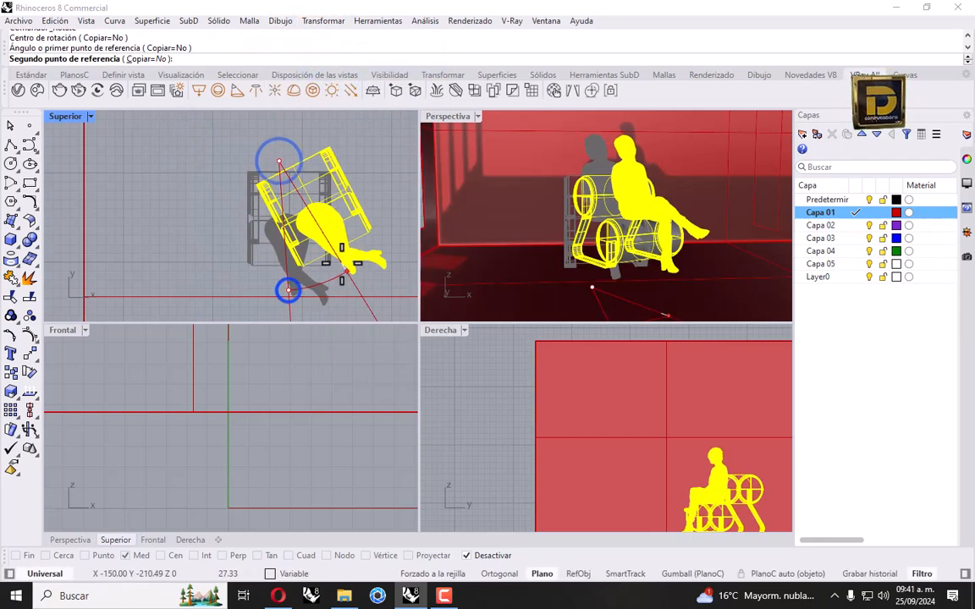
left_click(347, 269)
Maximize the Perspectiva viewport and turn on Safe Frame in the V-Ray render output settings.
left_click(630, 207)
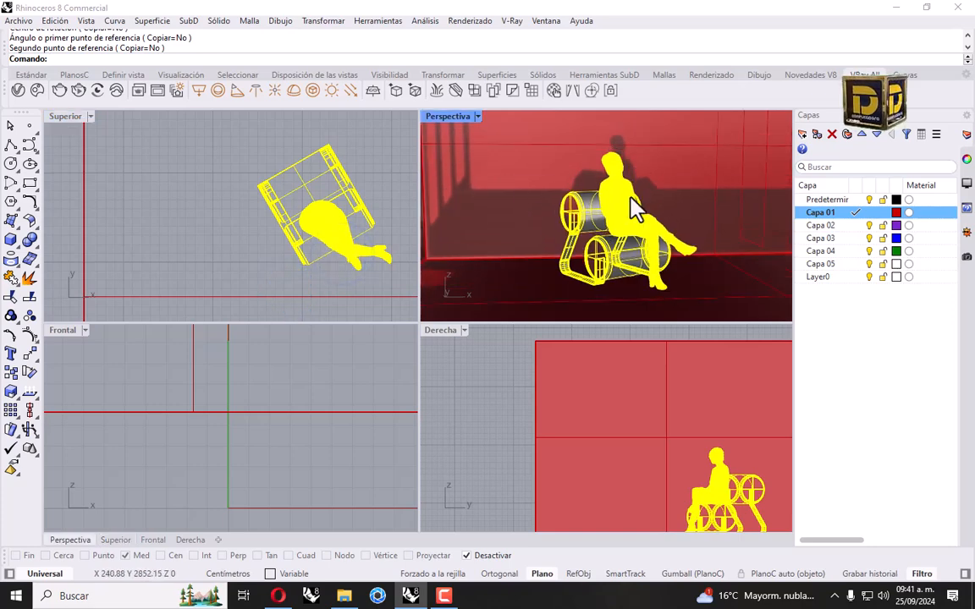
scroll(631, 207, "up", 4)
left_click(451, 116)
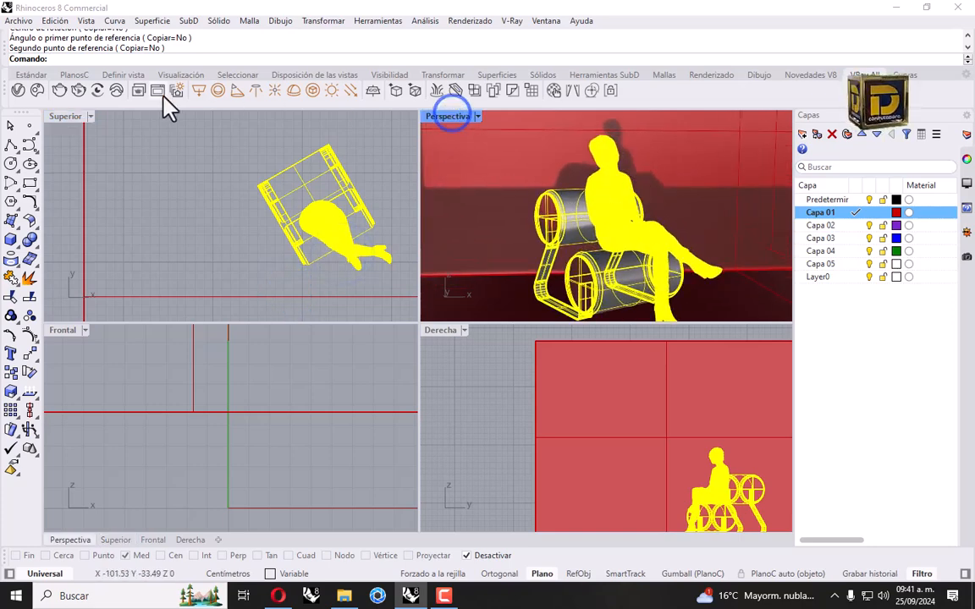
double_click(457, 116)
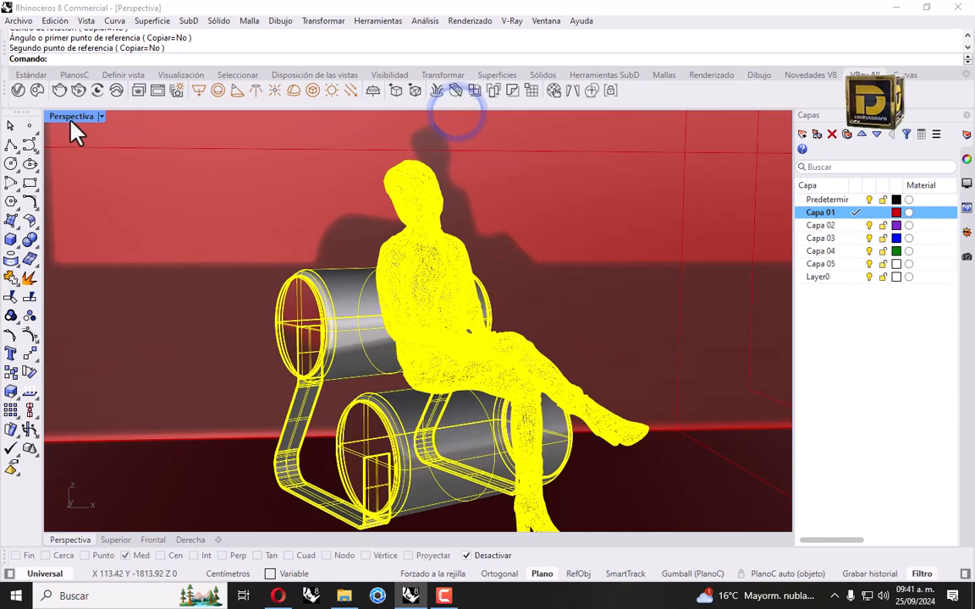
left_click(18, 90)
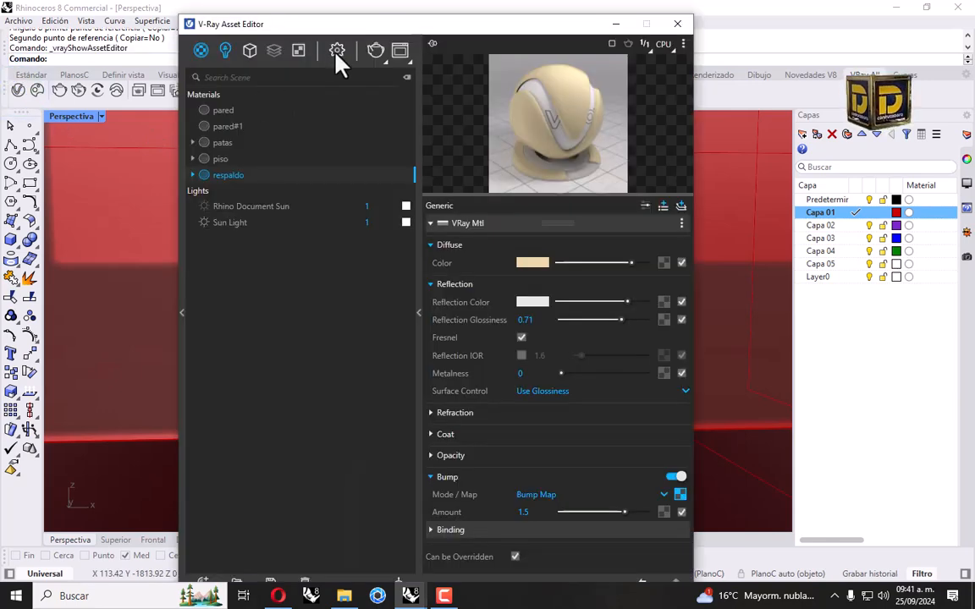
left_click(337, 53)
left_click_drag(355, 24, 750, 141)
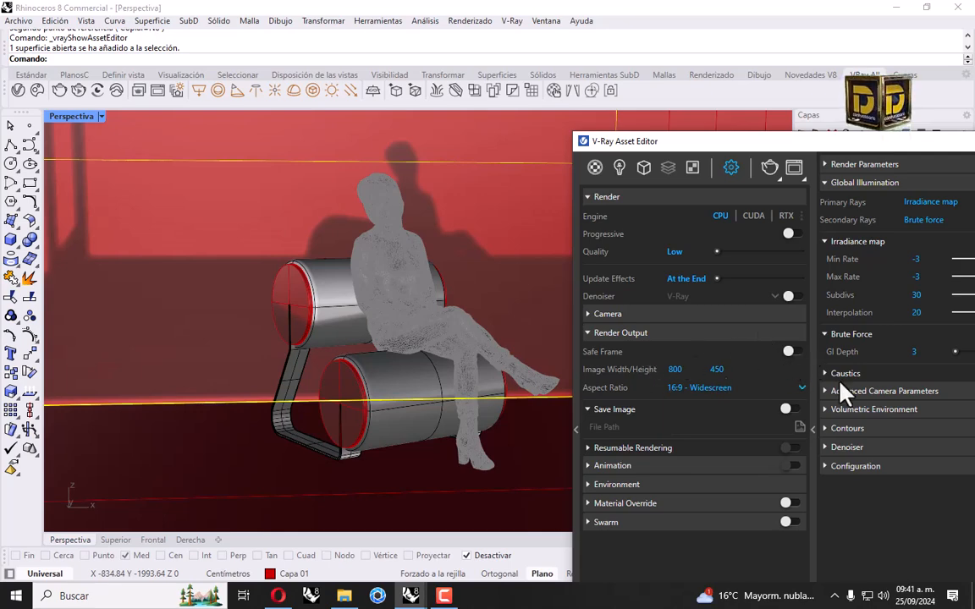
left_click(792, 352)
Compose the perspective view so the rotated chair and the whole figure fill the safe frame.
scroll(240, 335, "down", 2)
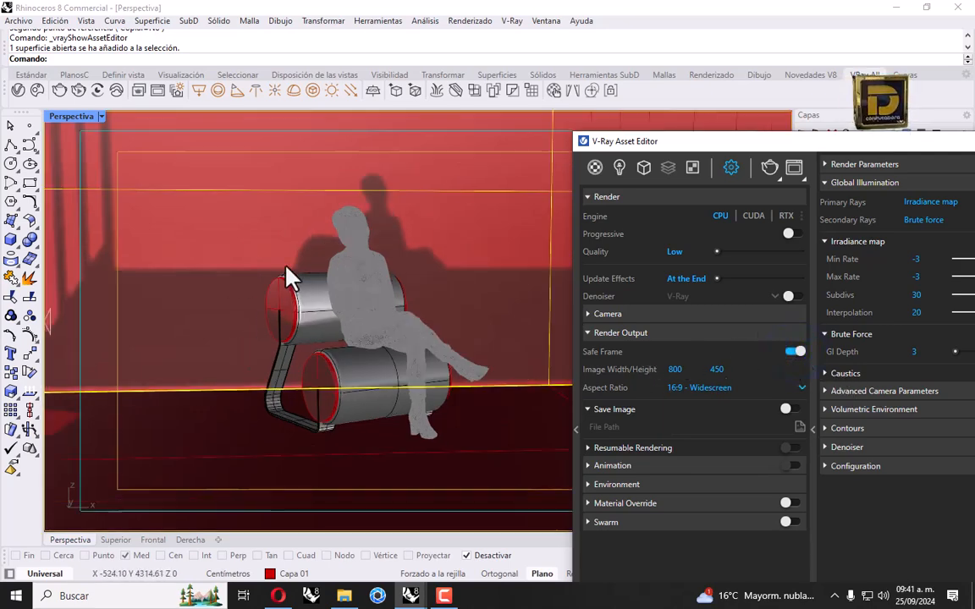
left_click_drag(710, 136, 960, 142)
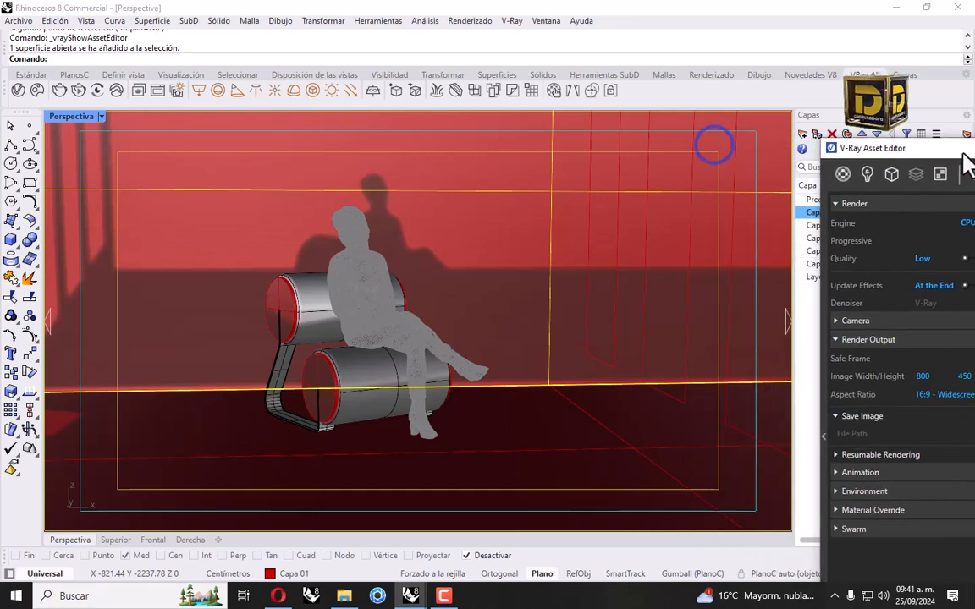
right_click_drag(322, 275, 398, 279, "shift")
scroll(501, 294, "up", 3)
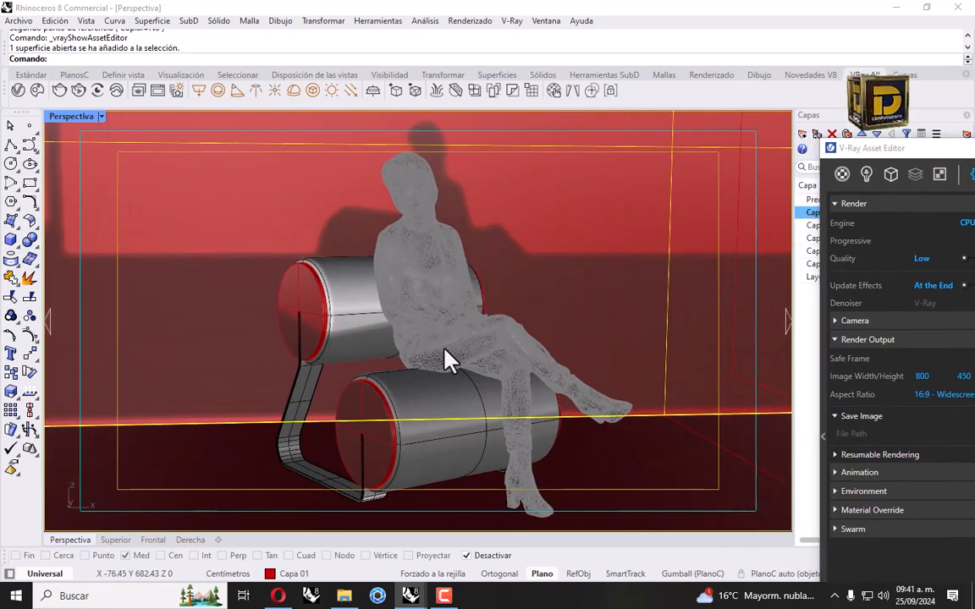
right_click_drag(451, 359, 462, 407, "shift")
right_click_drag(455, 340, 453, 333)
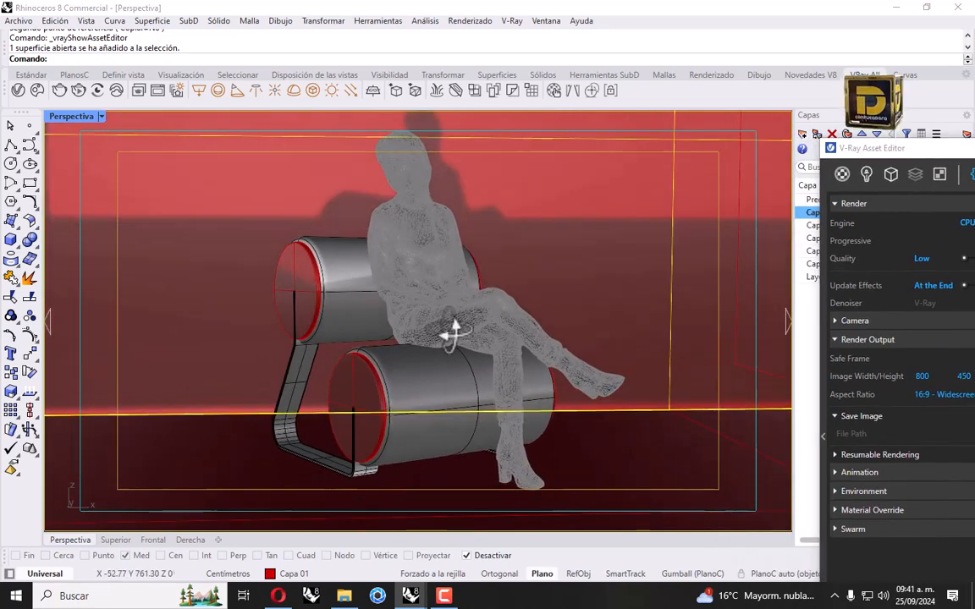
Render the full 800 × 450 image of the new angled chair view.
left_click_drag(867, 151, 561, 92)
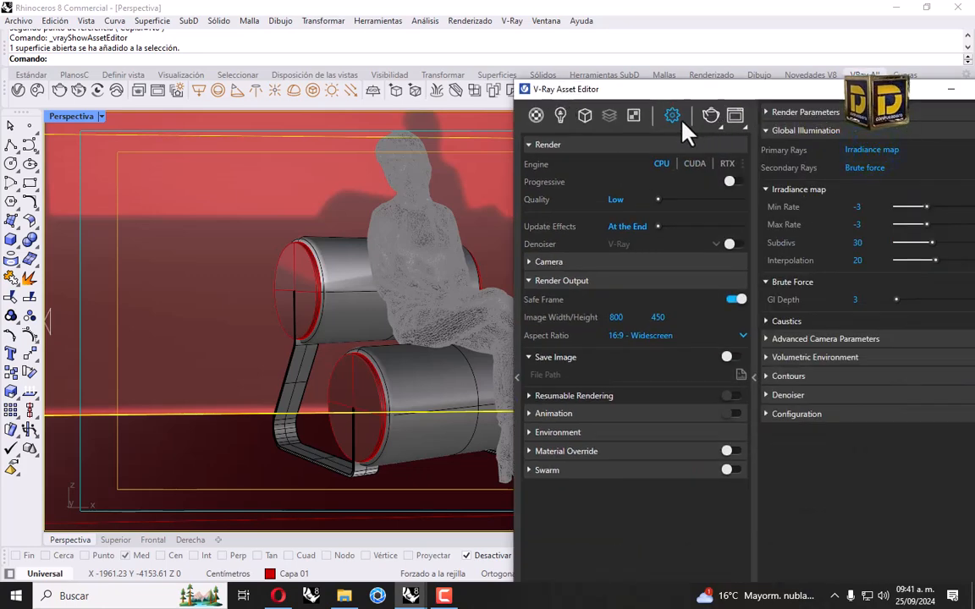
left_click(715, 125)
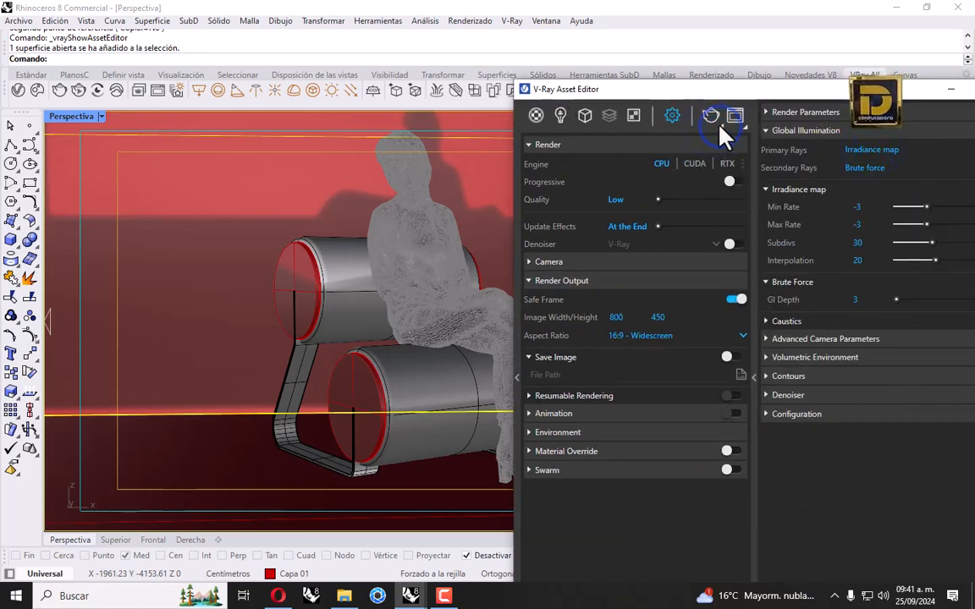
left_click(713, 123)
left_click(703, 149)
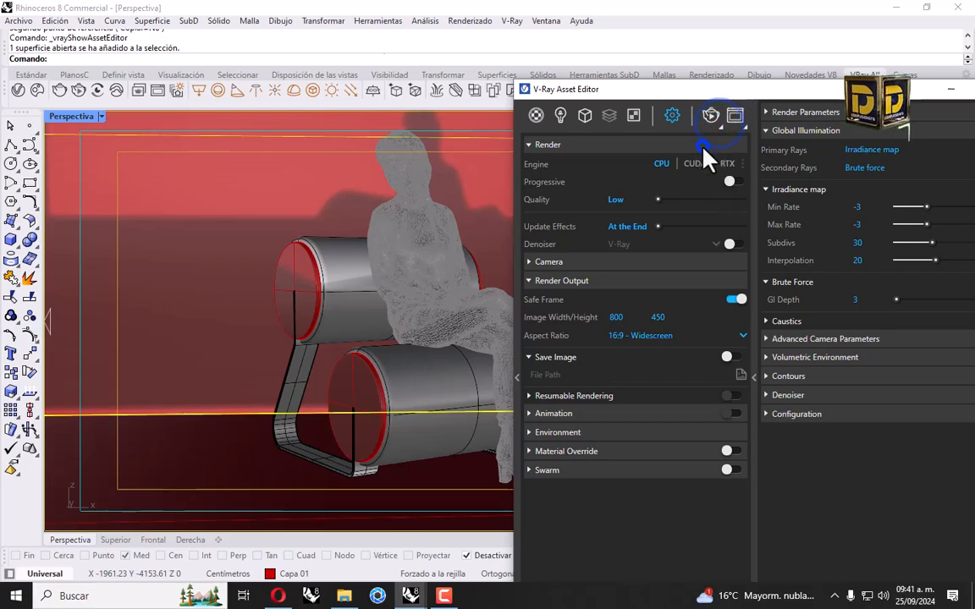
left_click_drag(519, 160, 519, 55)
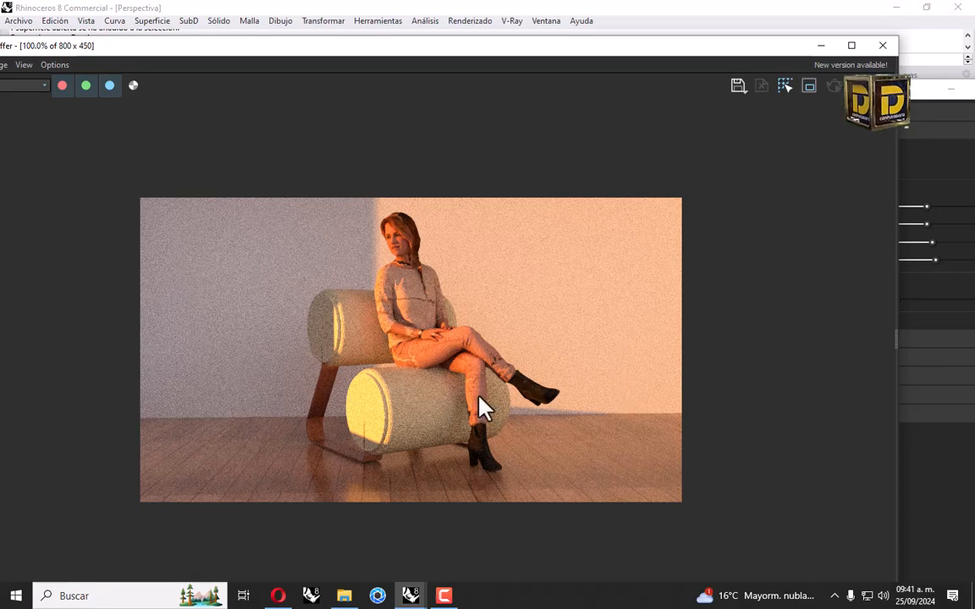
Open the Sun Light settings in the V-Ray Asset Editor, keeping the live render visible beside them.
left_click_drag(736, 46, 856, 272)
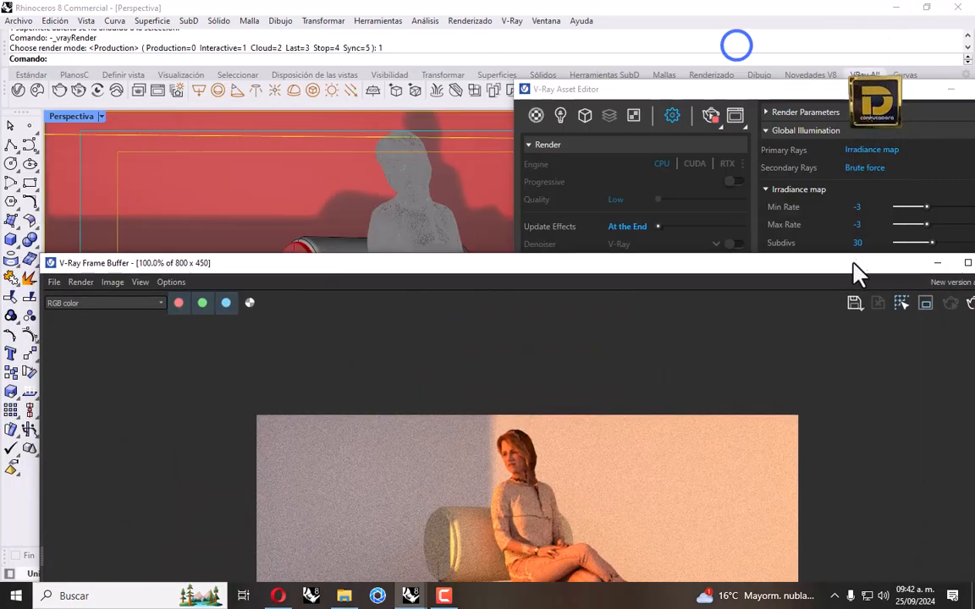
left_click_drag(647, 89, 581, 50)
left_click(494, 75)
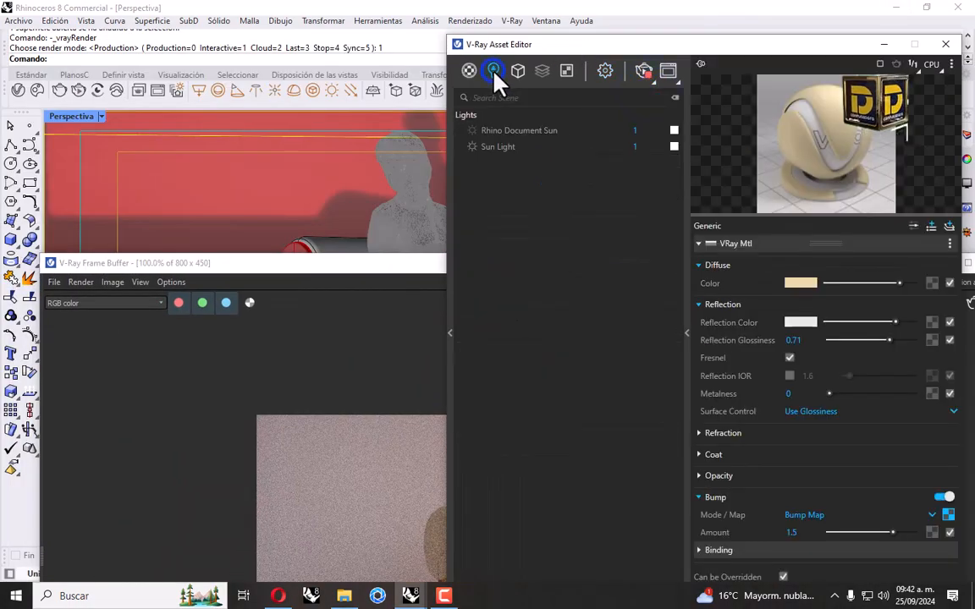
left_click(503, 147)
left_click_drag(409, 263, 398, 124)
left_click(728, 100)
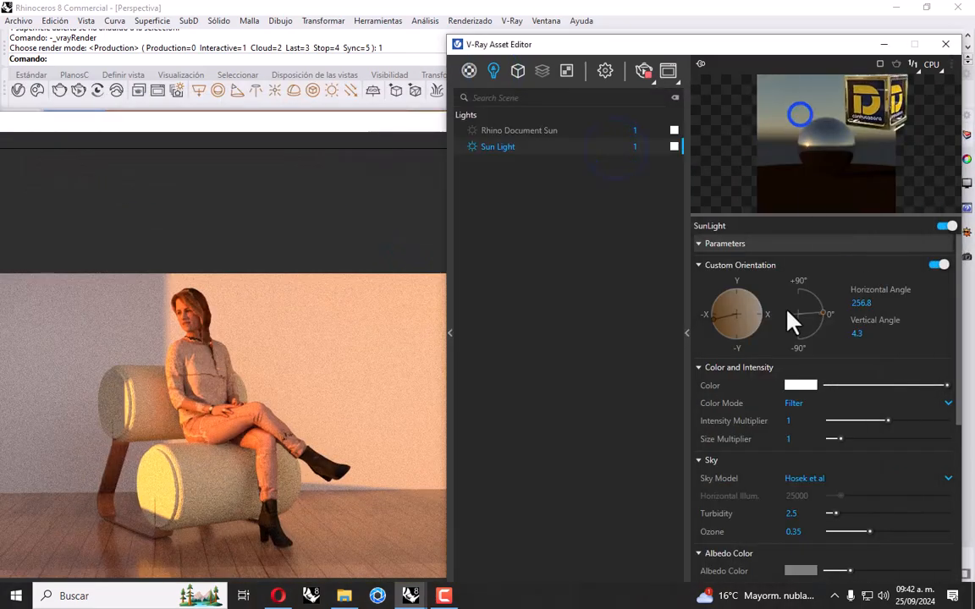
Try other horizontal directions for the Sun Light, such as 241, 299.6 and 265.3, comparing how each lights the chair.
left_click(711, 319)
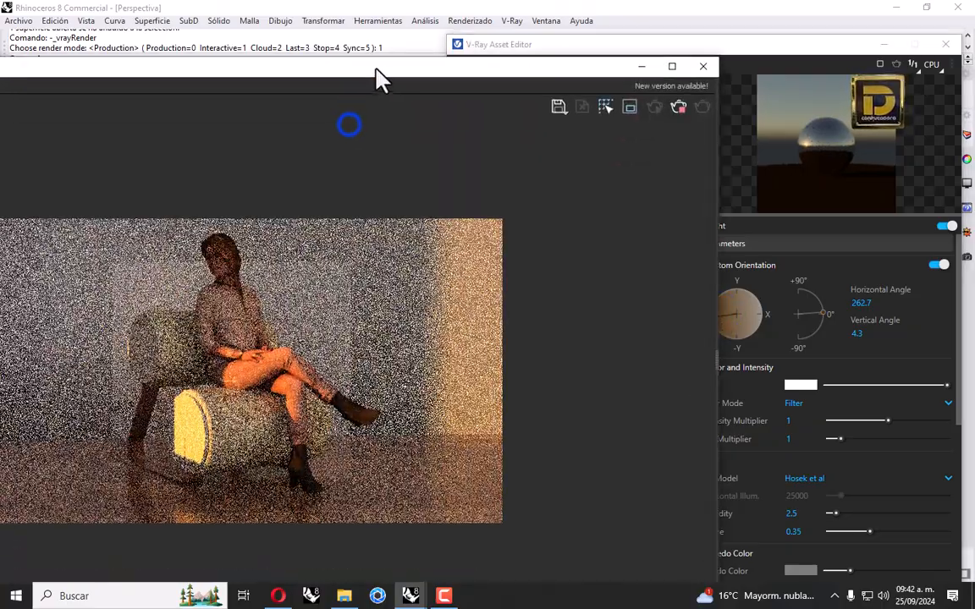
left_click(716, 320)
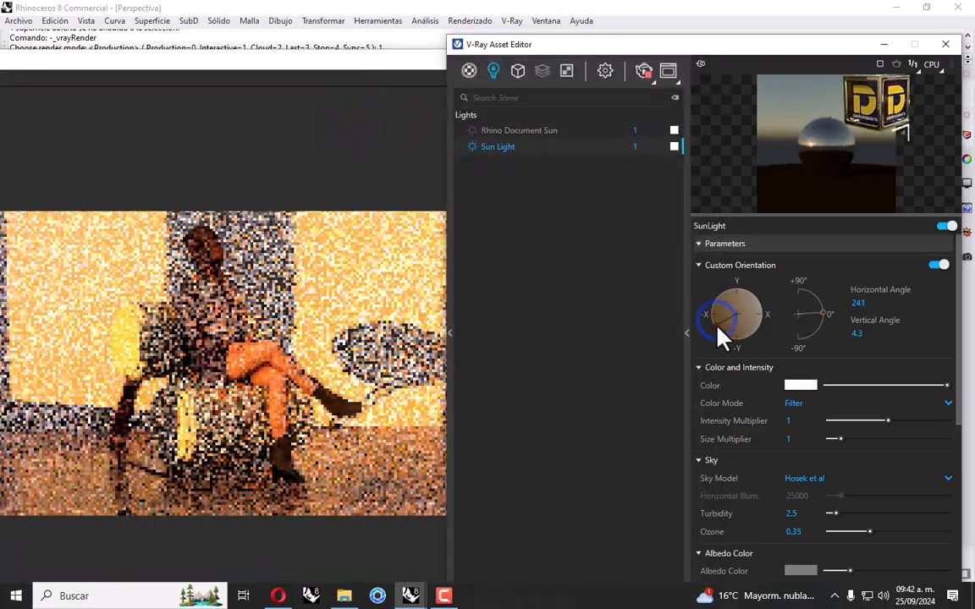
left_click(729, 337)
left_click_drag(729, 338, 714, 306)
left_click(705, 302)
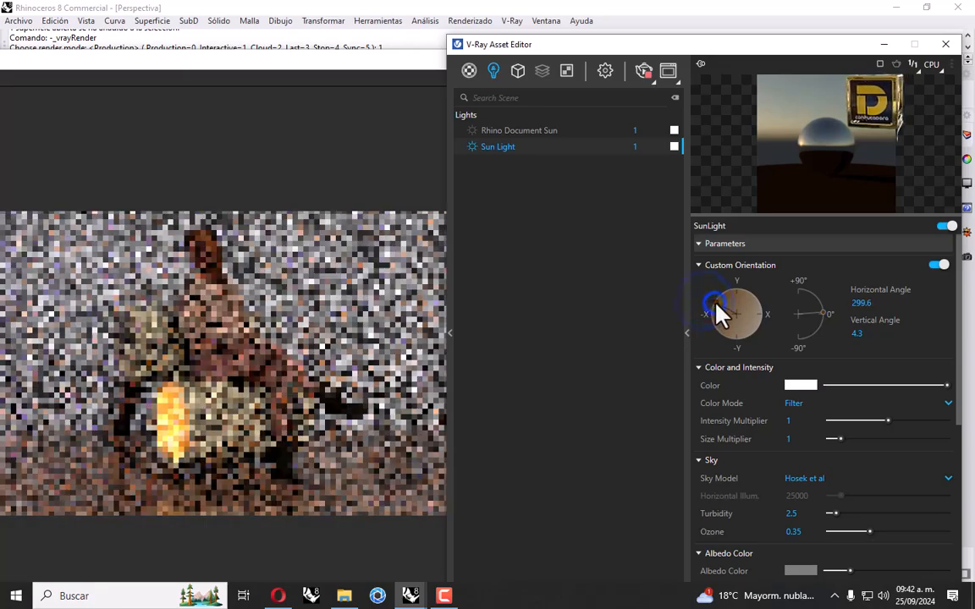
left_click(231, 66)
left_click_drag(237, 72, 276, 54)
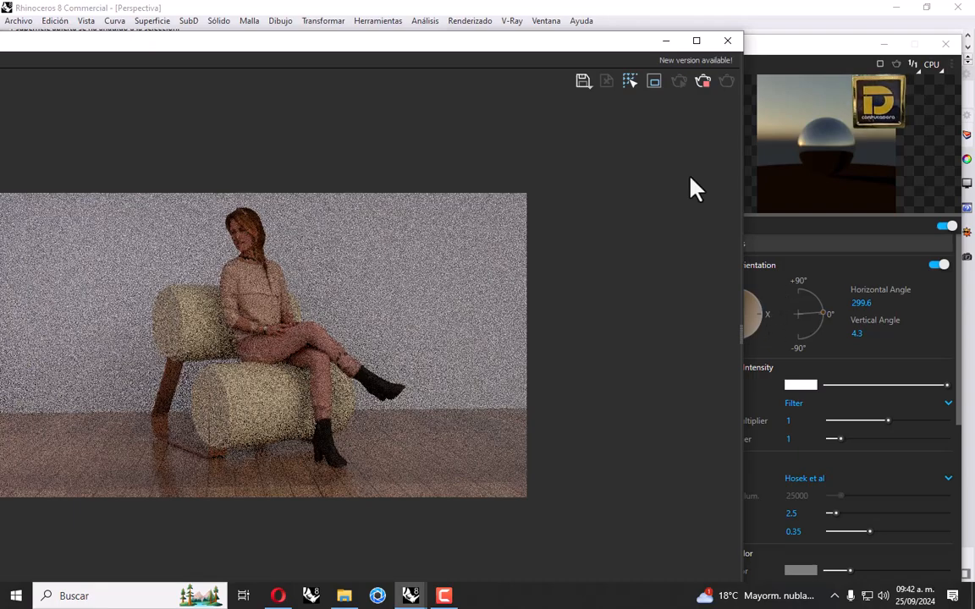
left_click_drag(571, 44, 404, 44)
left_click(715, 328)
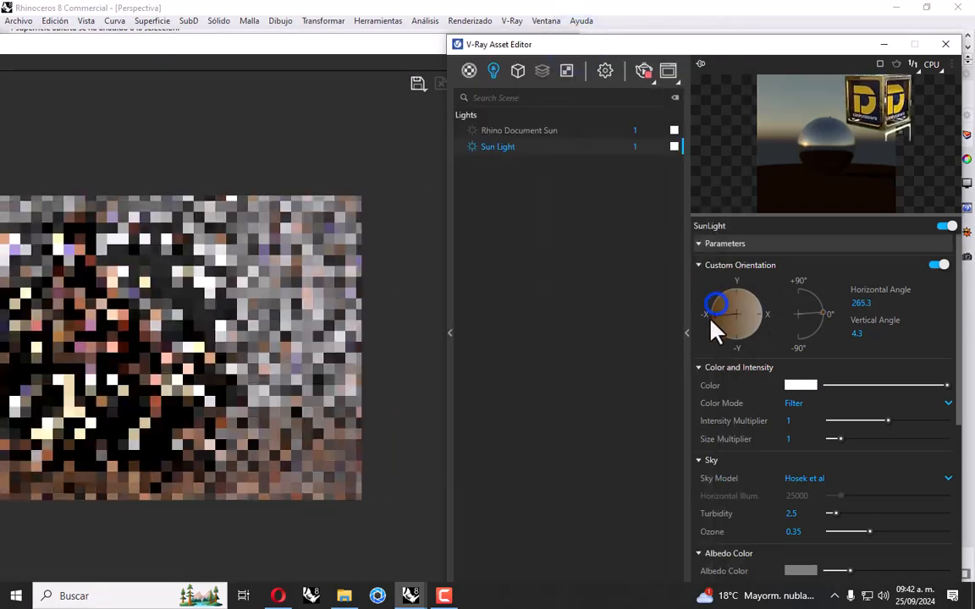
Set the Sun Light's horizontal angle to 256 and check the light in the render.
left_click(900, 299)
type("256")
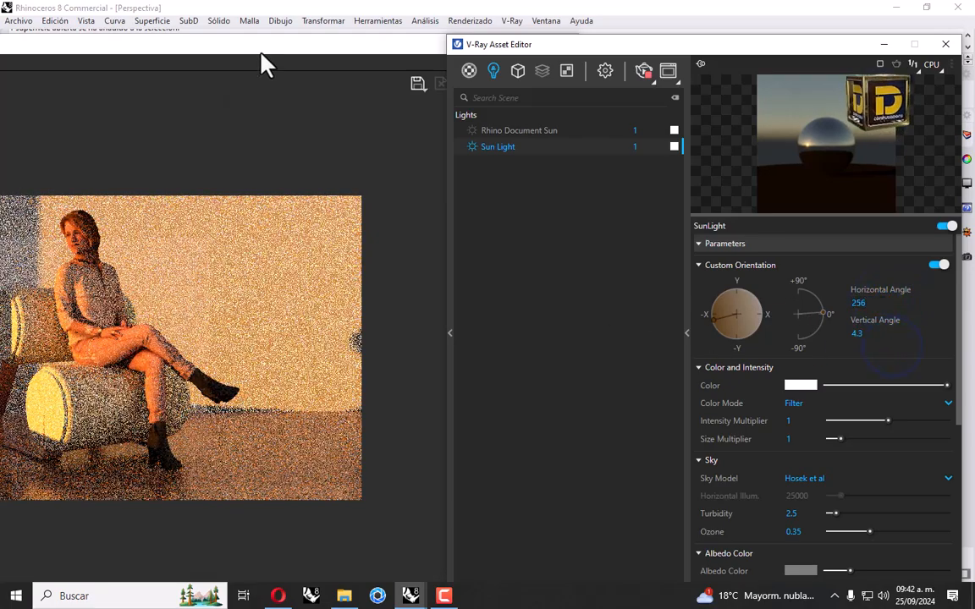
left_click_drag(262, 48, 337, 50)
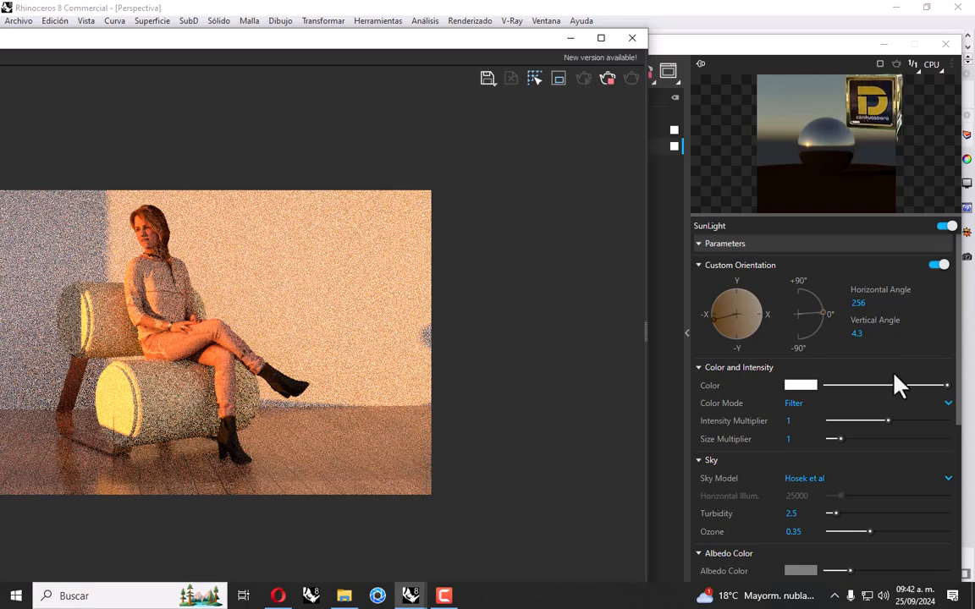
Try Sun Light intensity multipliers of 0.7 and 0.3, comparing their brightness in the render.
left_click(795, 440)
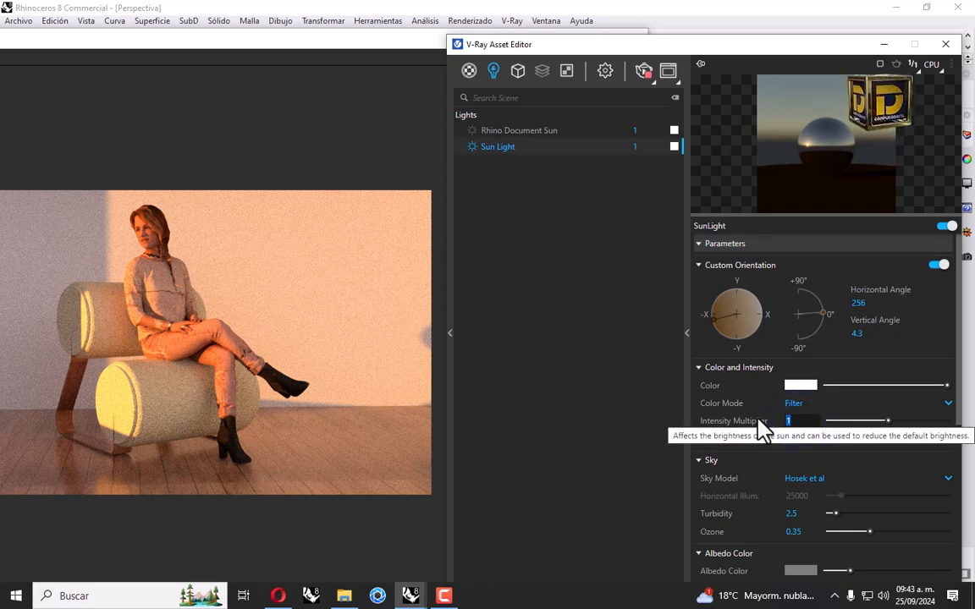
type("0.7")
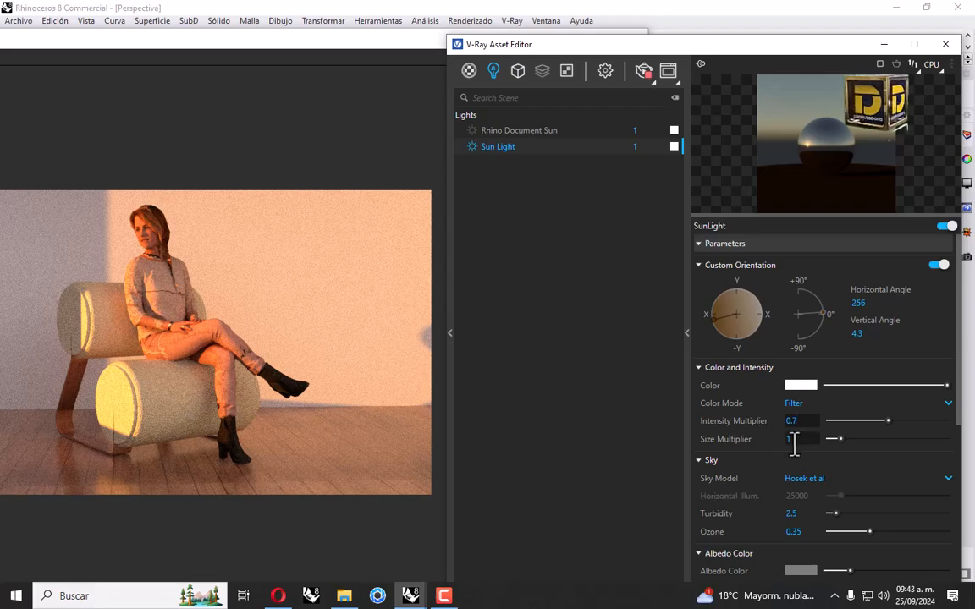
left_click(730, 436)
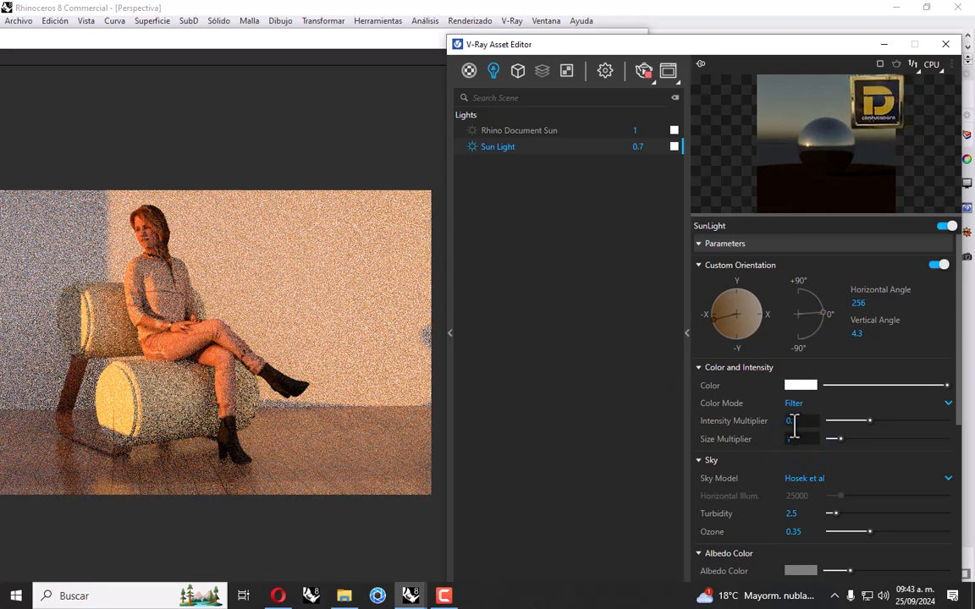
type("0.3")
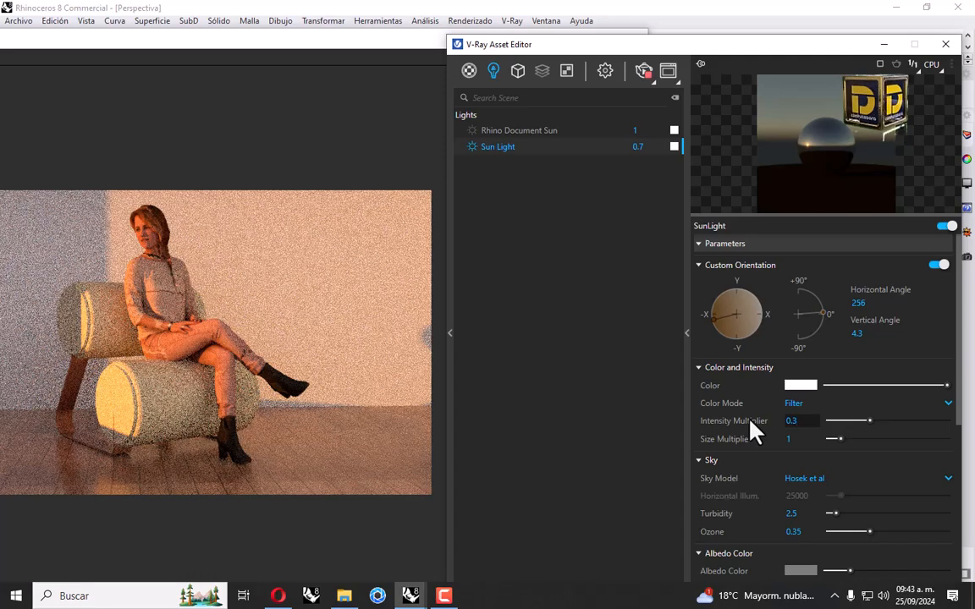
left_click(796, 439)
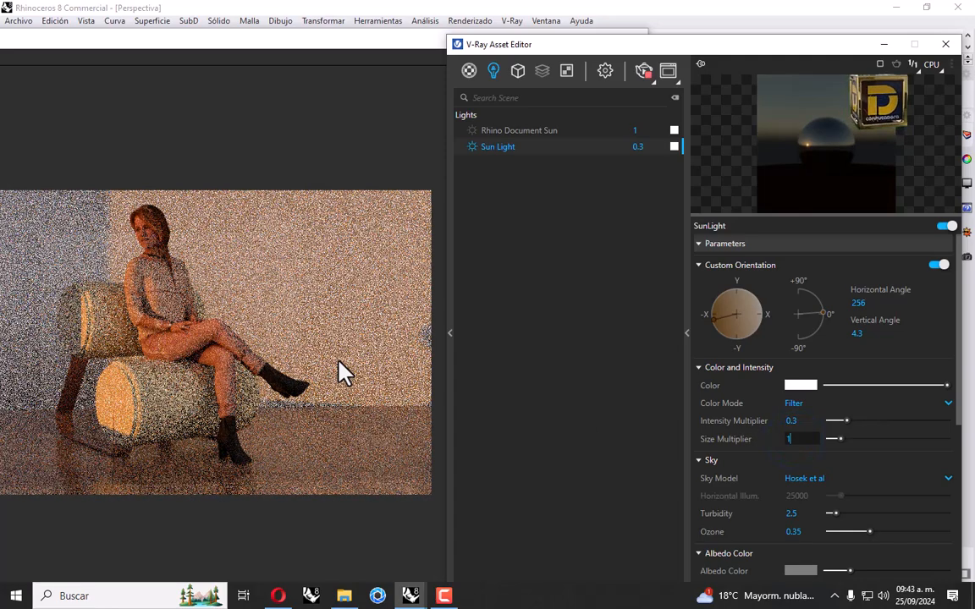
left_click(285, 47)
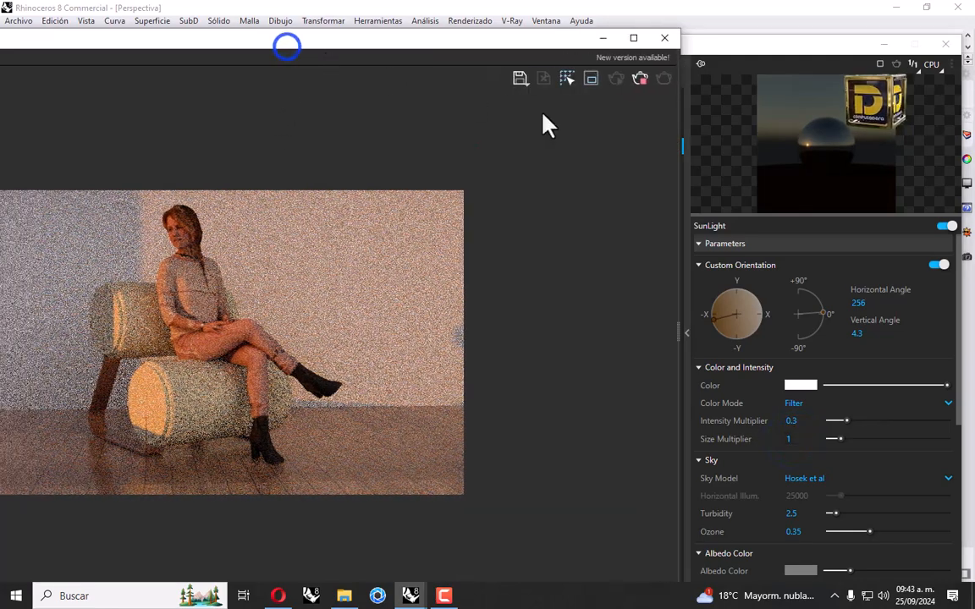
Set the Sun Light's intensity multiplier to 0.7 and check the brightness in the render.
left_click(798, 420)
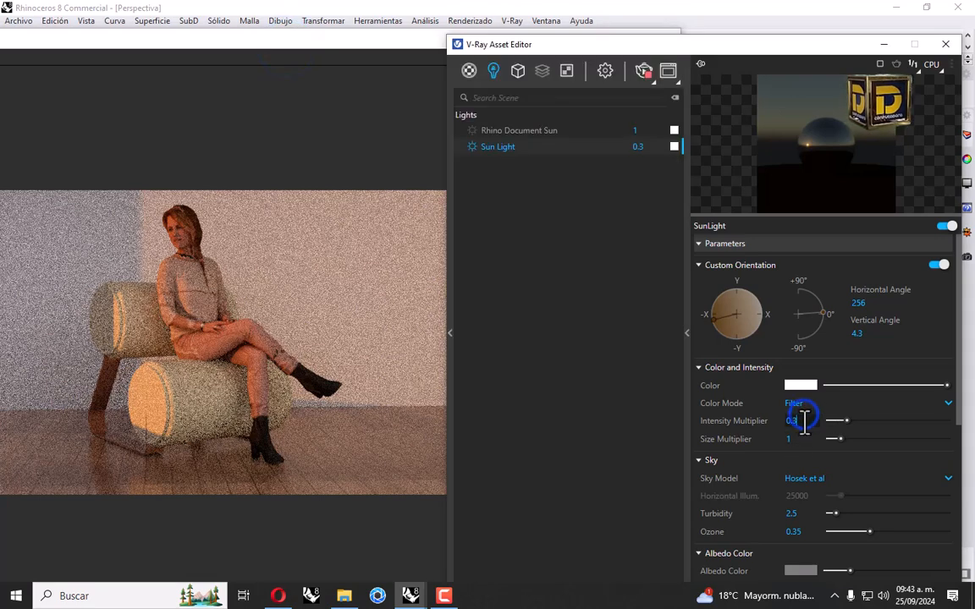
left_click_drag(805, 423, 793, 422)
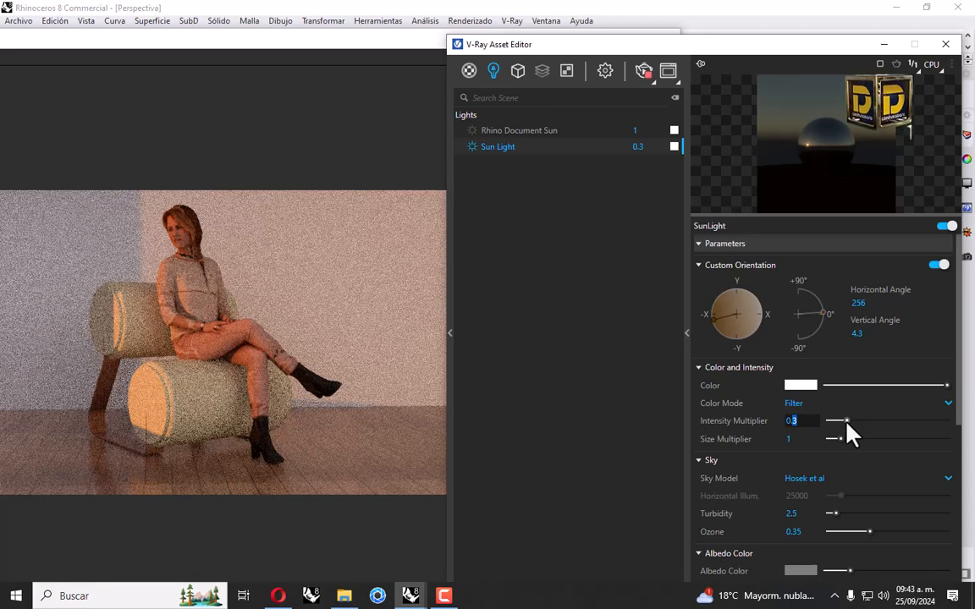
type("7")
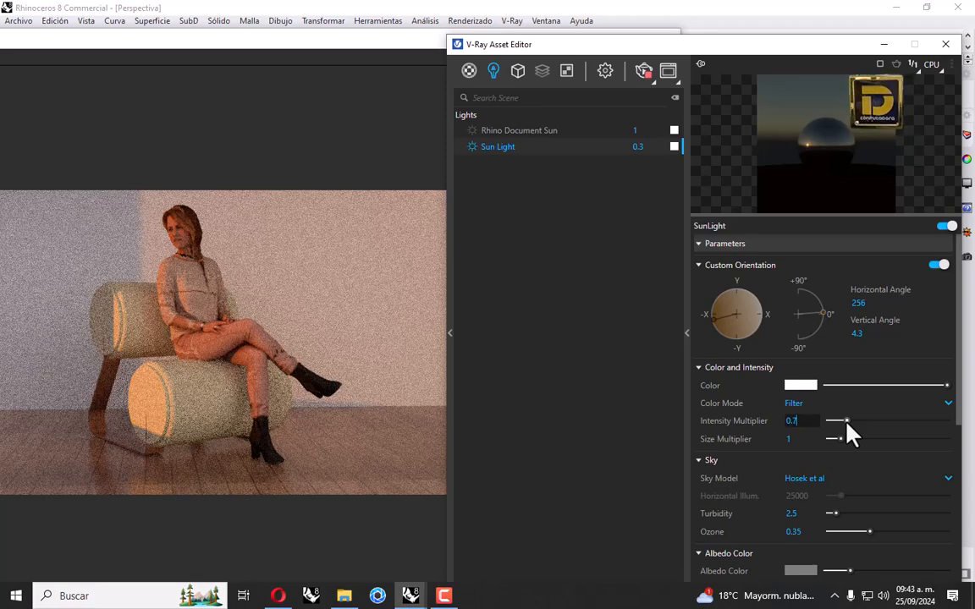
left_click(821, 368)
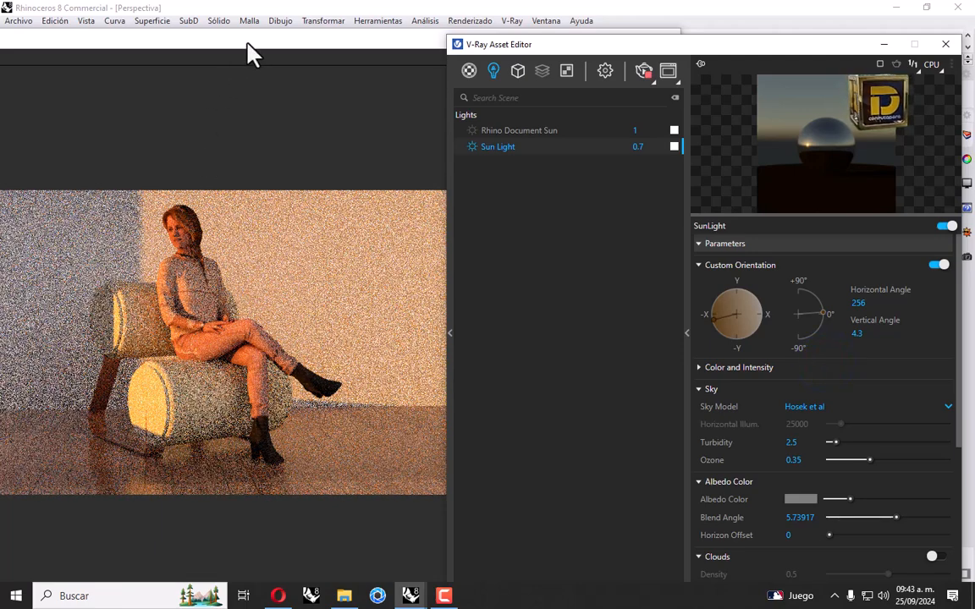
left_click_drag(248, 42, 311, 51)
left_click_drag(403, 44, 449, 56)
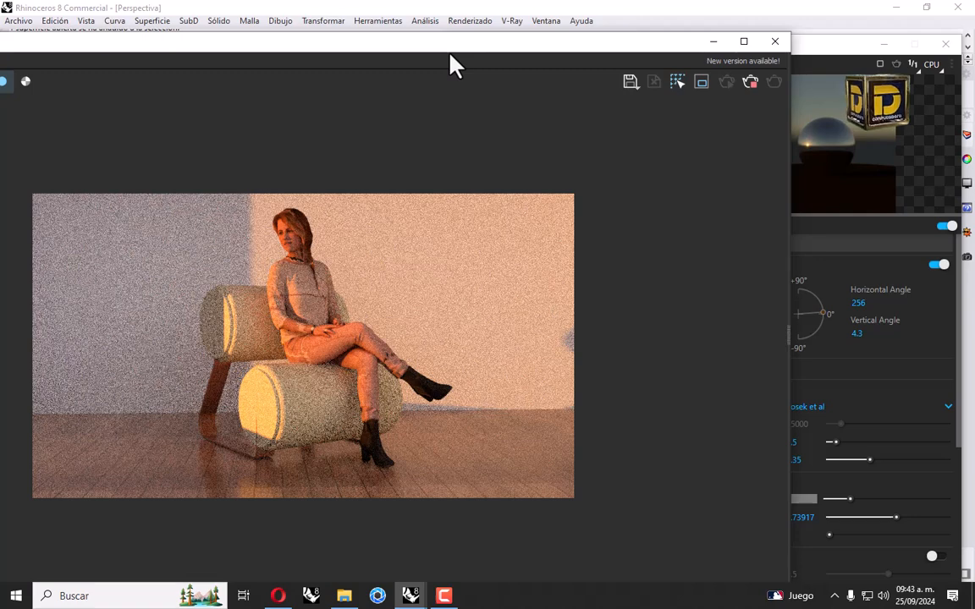
left_click(834, 190)
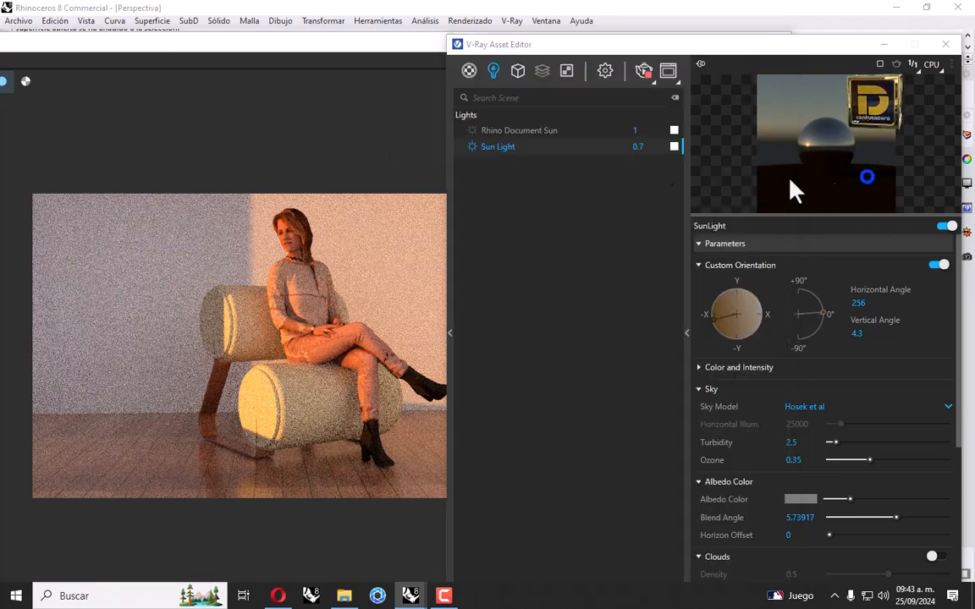
Set the render quality to Medium and the output image size to 1200 × 675.
left_click(604, 71)
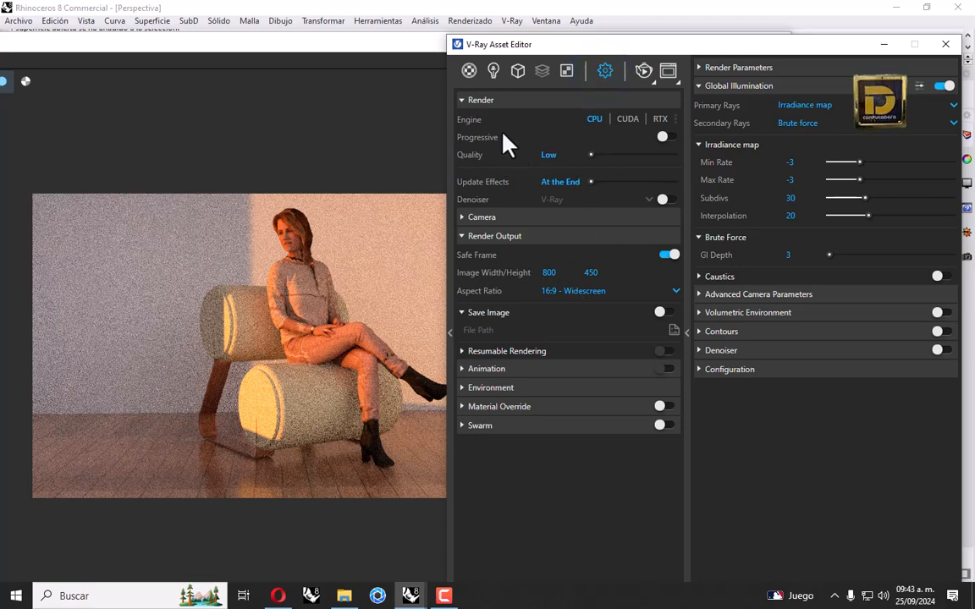
left_click(624, 155)
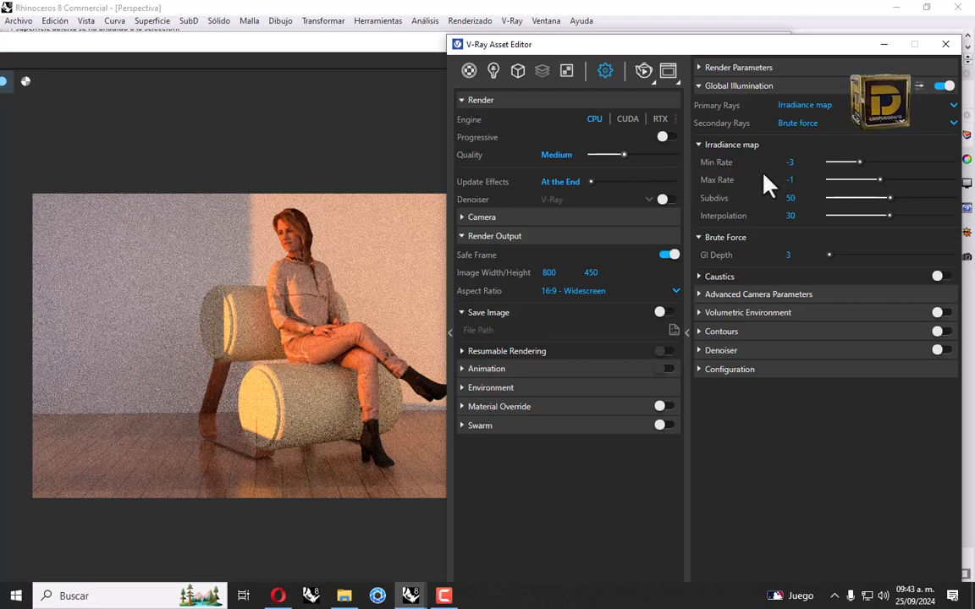
left_click(751, 69)
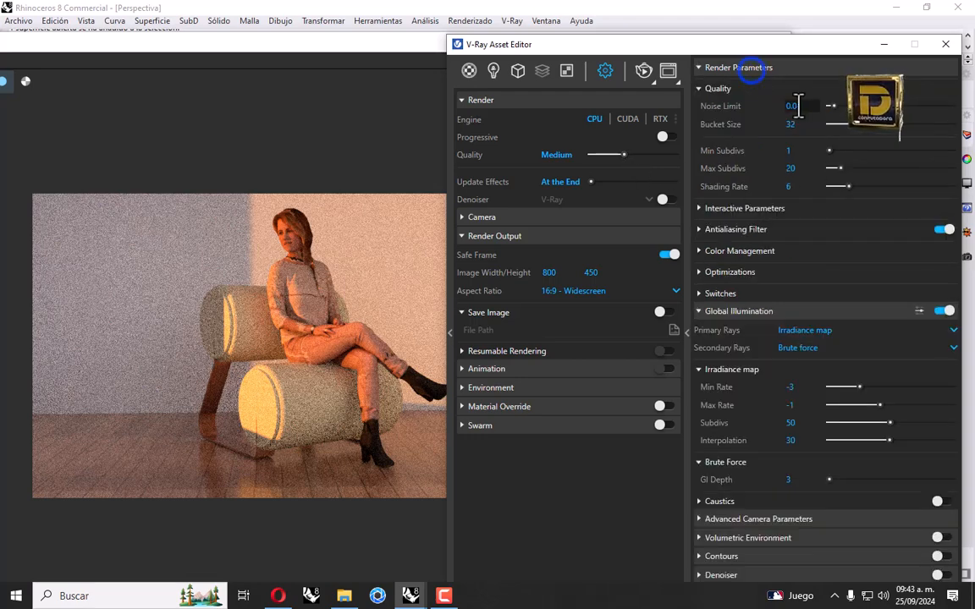
left_click(751, 67)
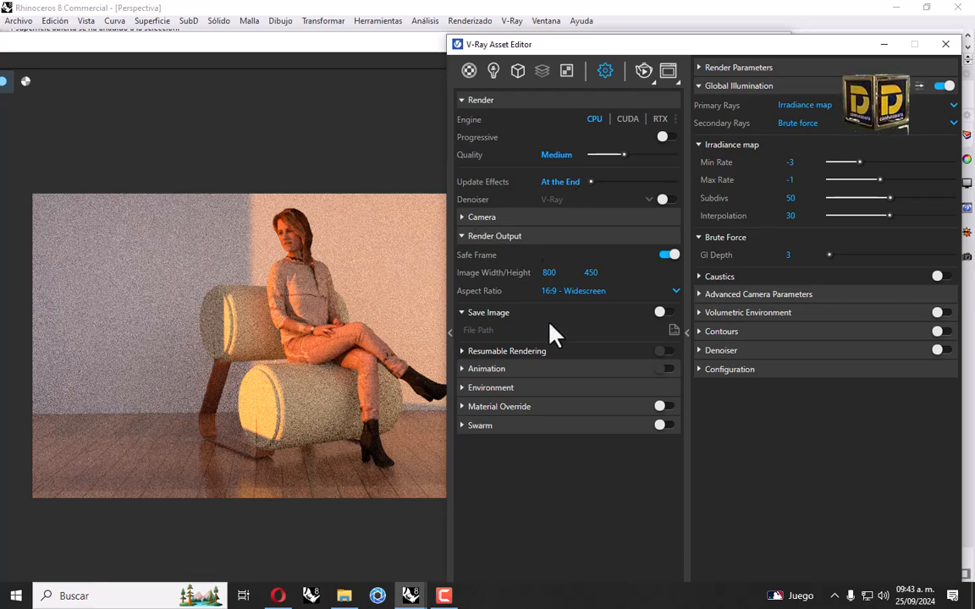
left_click(552, 272)
type("1200")
key("Return")
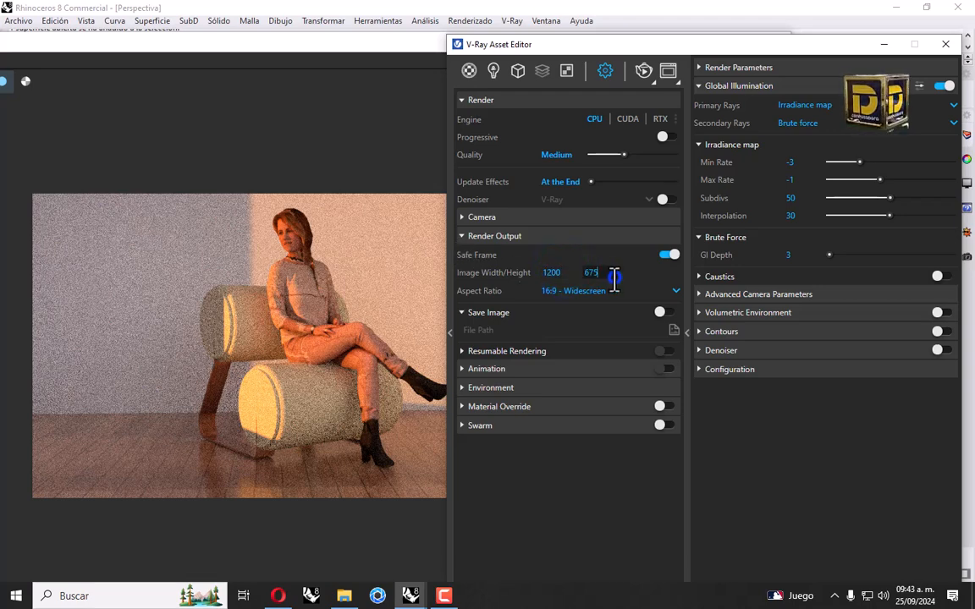
Render the final 1200 × 675 image and inspect it in the maximized frame buffer.
left_click(278, 242)
left_click_drag(462, 41, 491, 48)
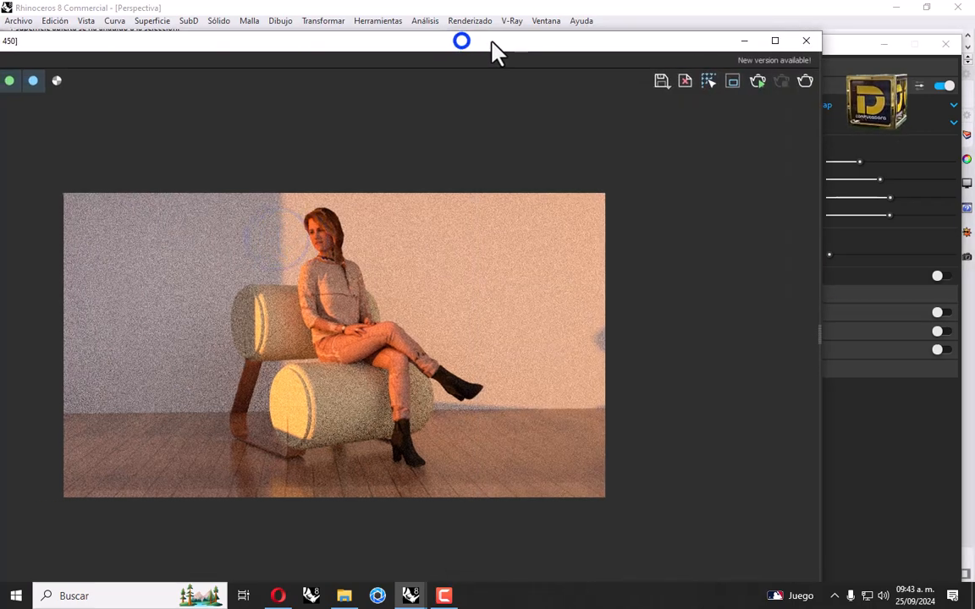
left_click(810, 83)
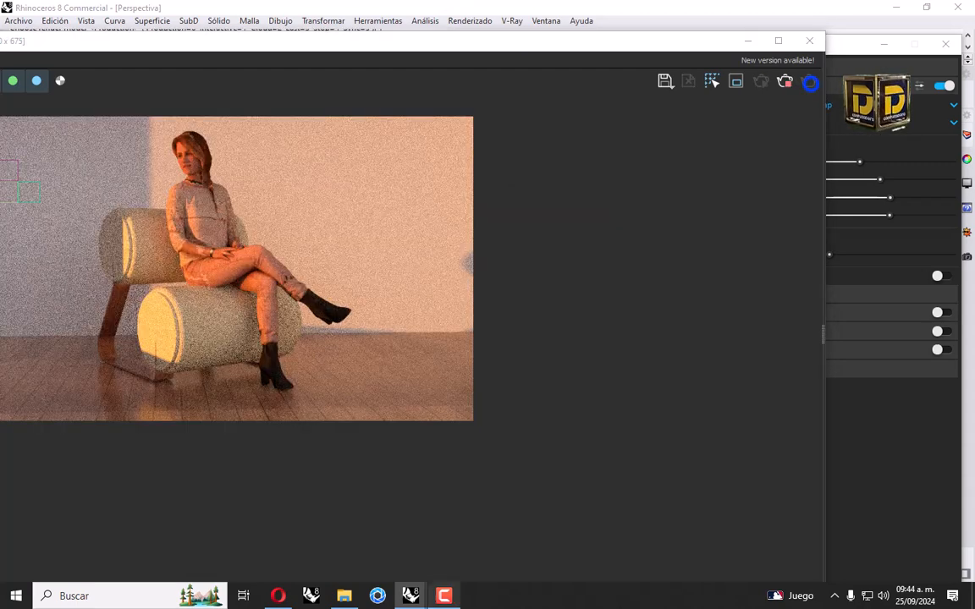
double_click(421, 42)
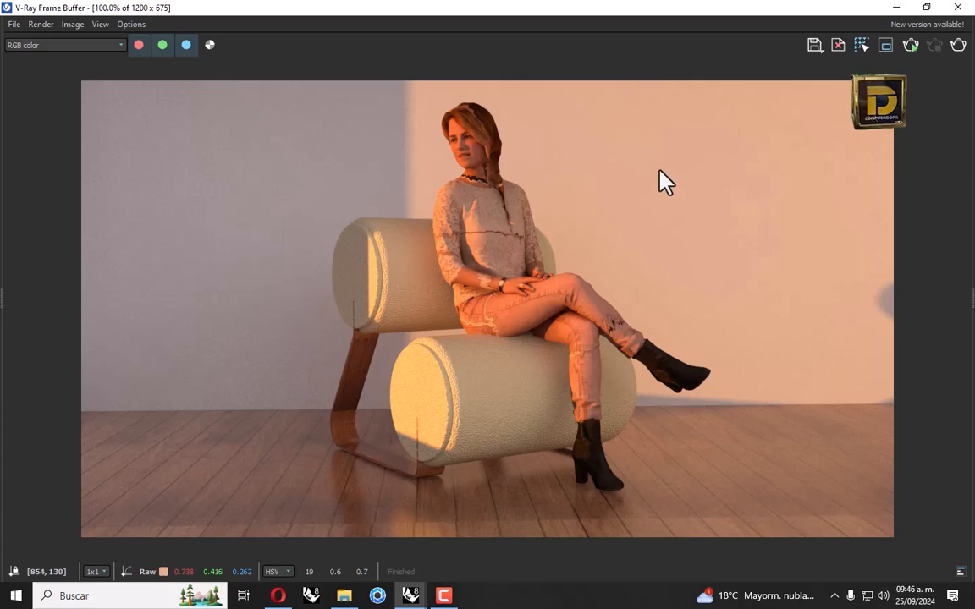
scroll(444, 338, "down", 2)
scroll(487, 342, "up", 2)
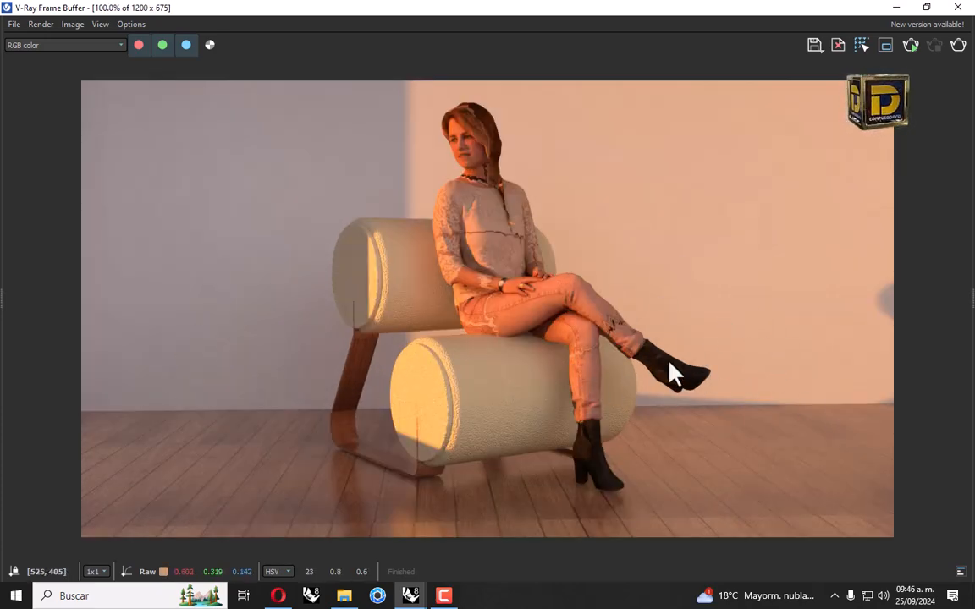
scroll(595, 357, "down", 2)
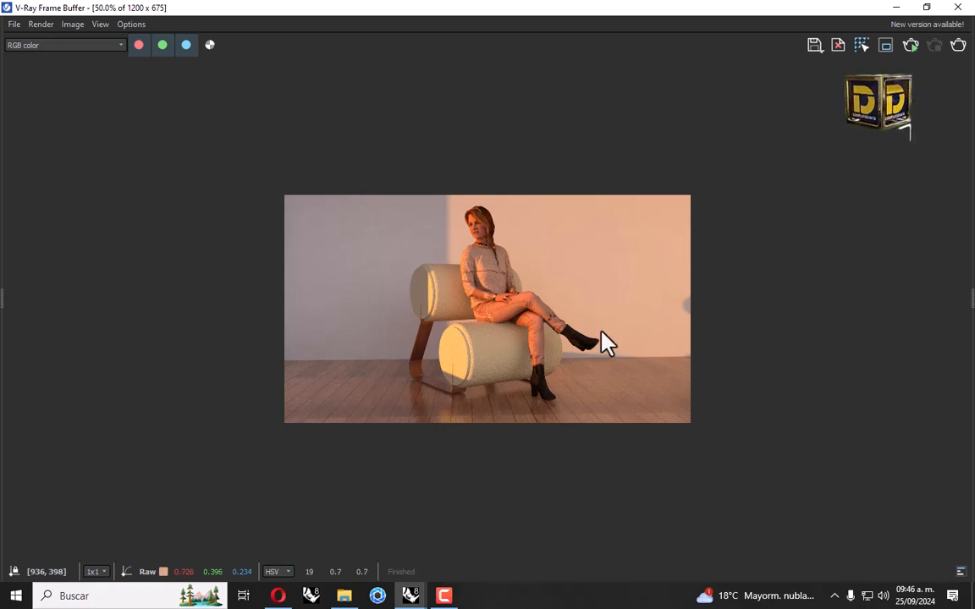
scroll(606, 342, "up", 2)
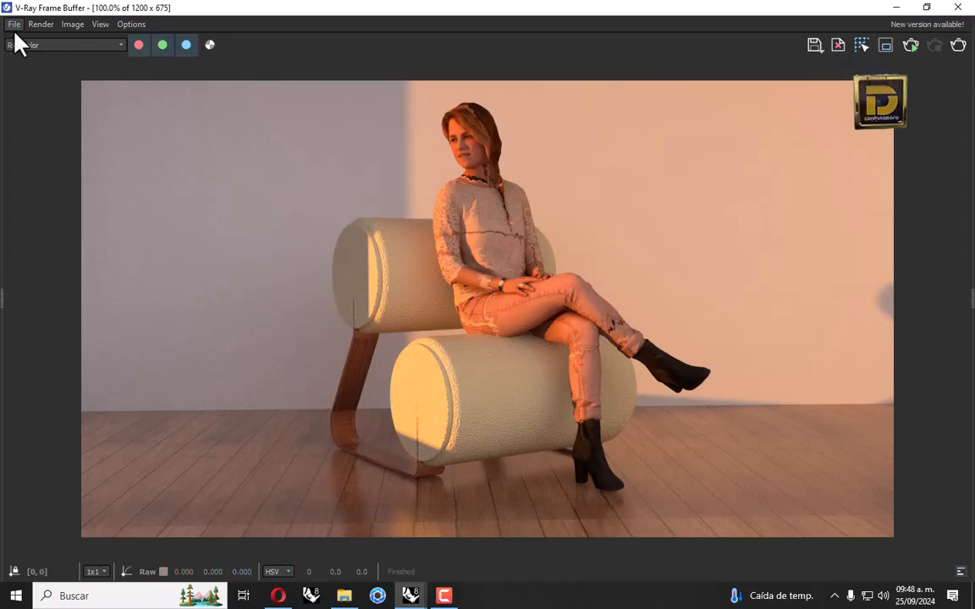
Save the current channel of the render as a JPEG named 01 in the silla marshmellow folder.
left_click(14, 25)
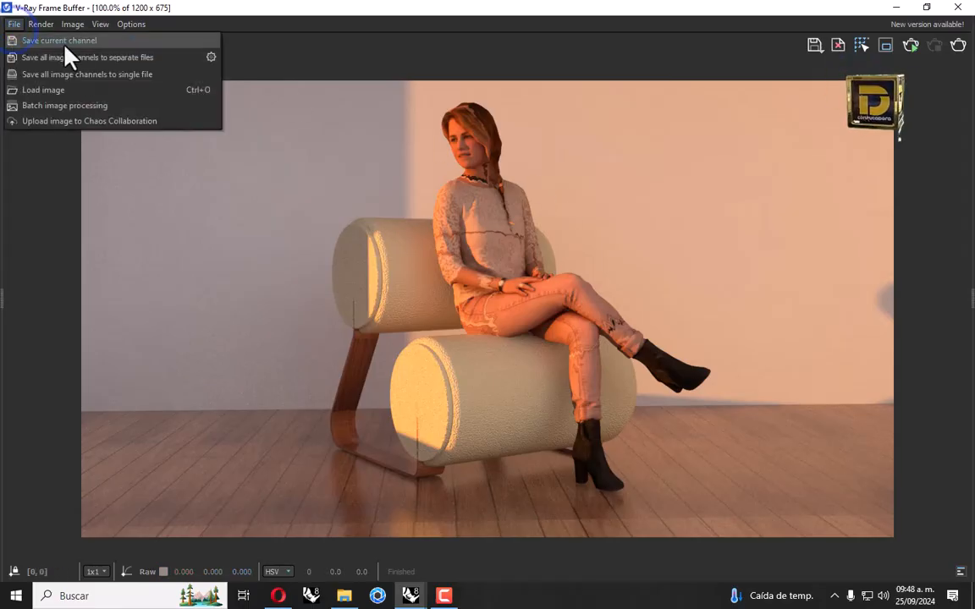
left_click(57, 38)
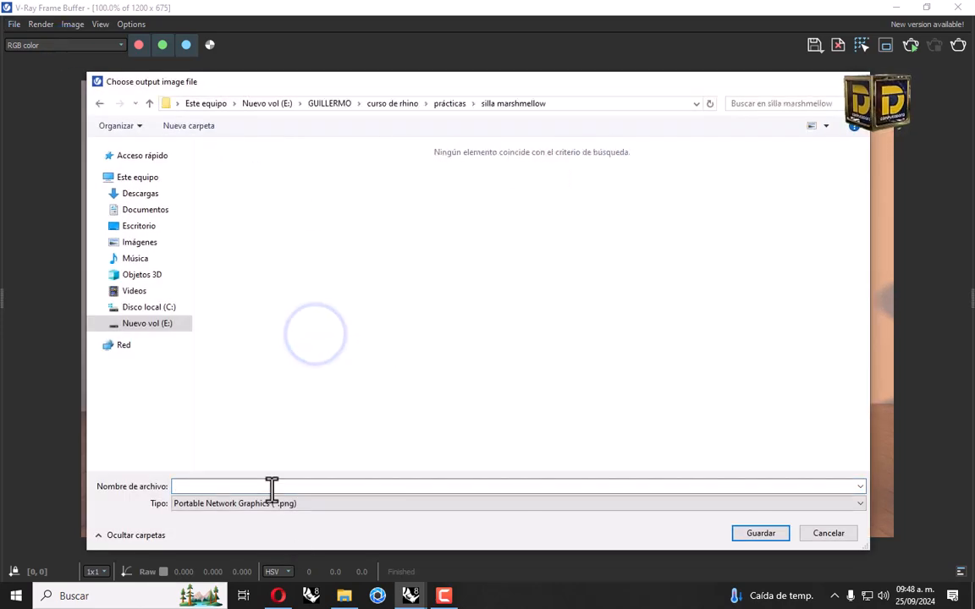
left_click(275, 505)
left_click(212, 449)
left_click(207, 485)
type("01")
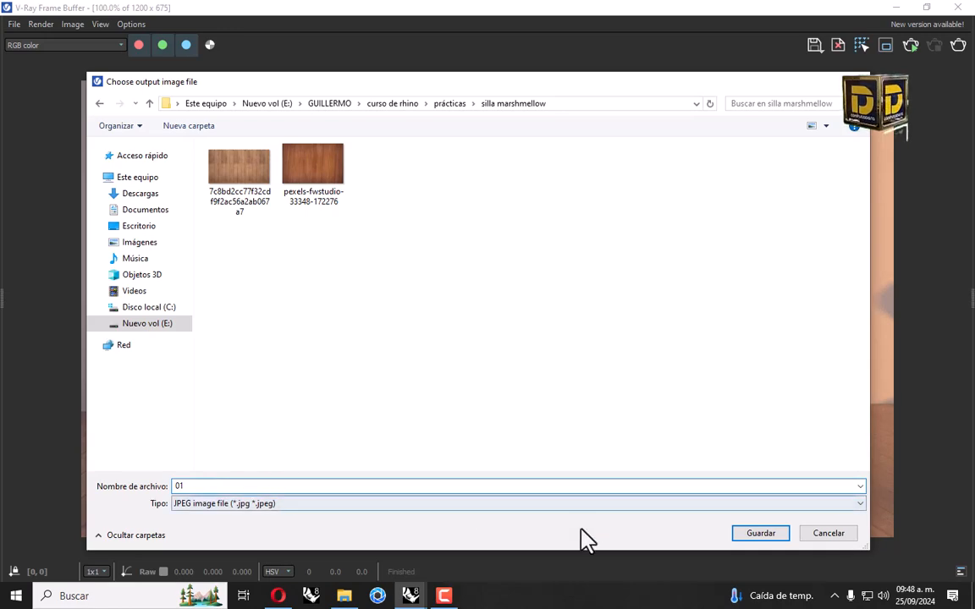
left_click(762, 533)
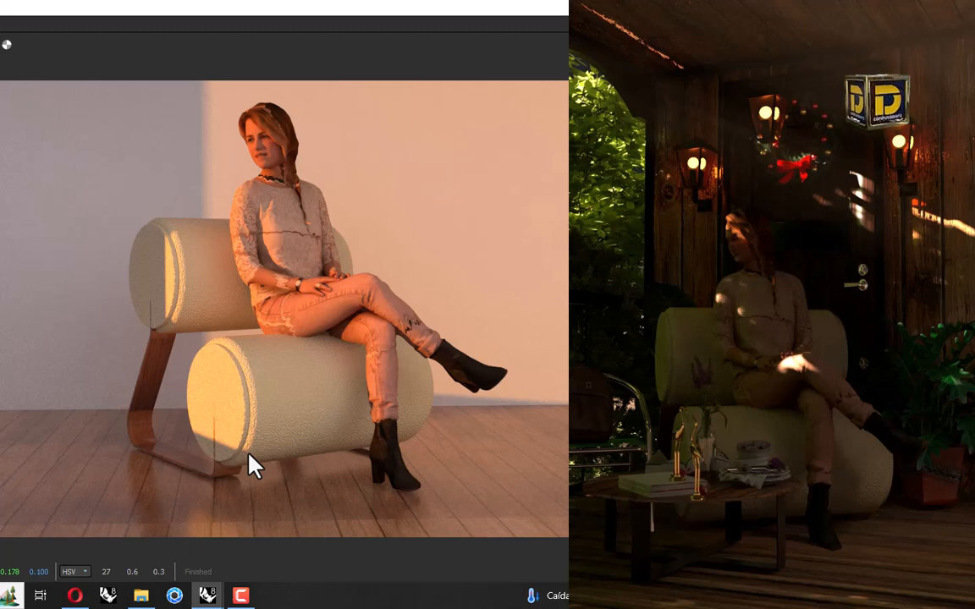
scroll(172, 449, "down", 1)
scroll(294, 371, "up", 1)
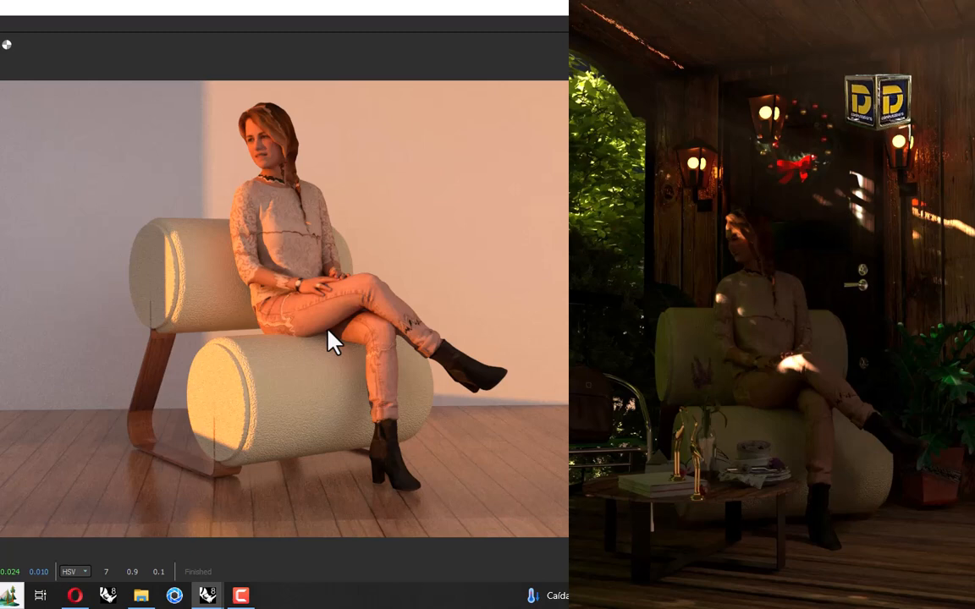